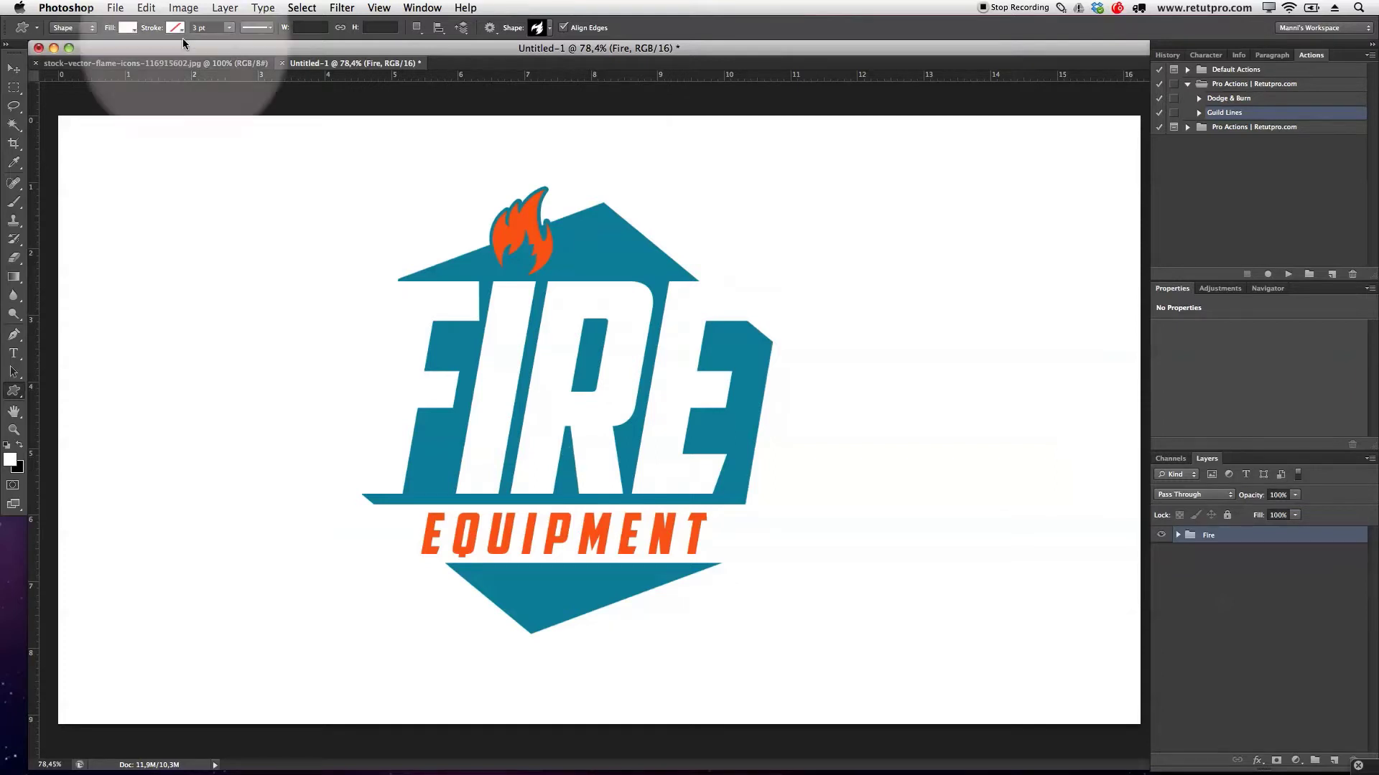
Open the File menu to begin a new document next to the Fire logo.
left_click(115, 7)
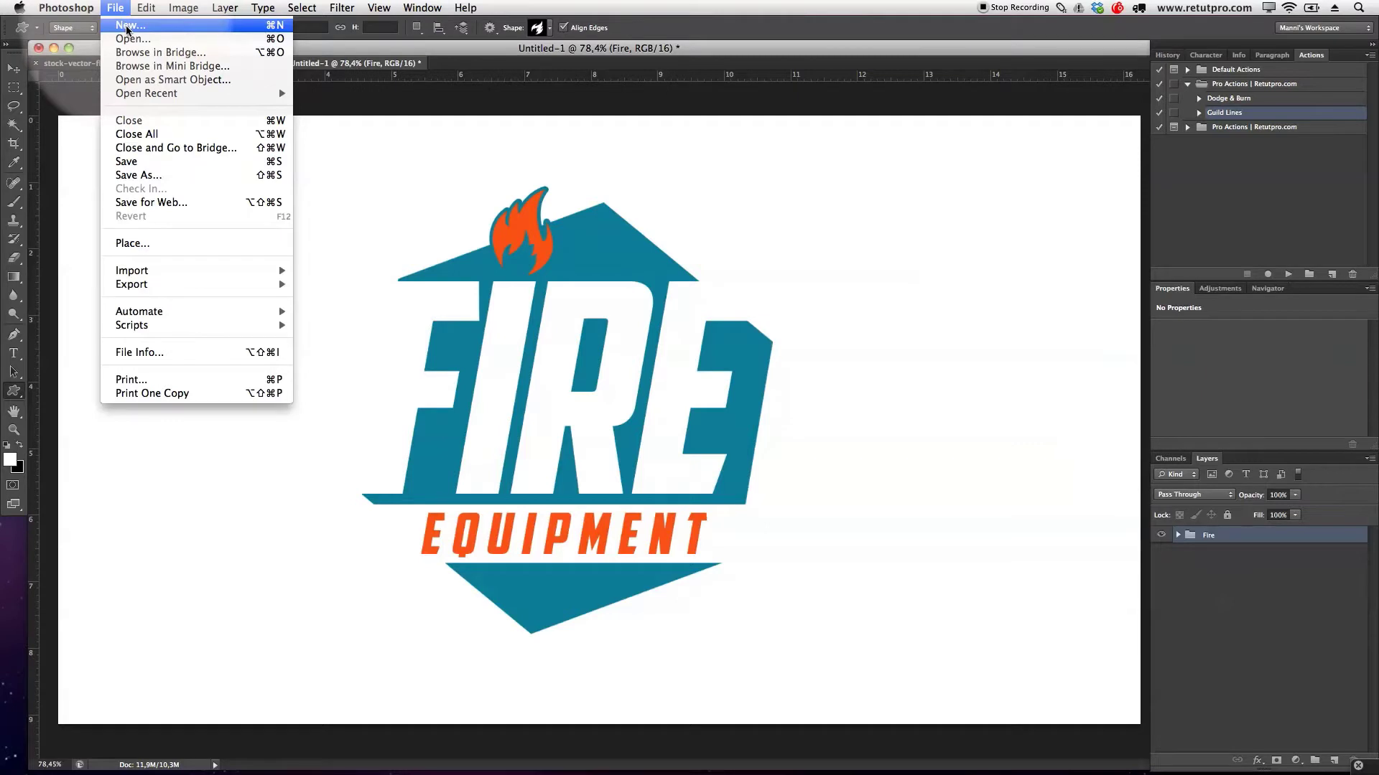
Create a new document named Fire Logo using the 1920 x 1080 px preset.
left_click(136, 25)
double_click(536, 280)
left_click_drag(537, 280, 481, 282)
key("BackSpace")
type("F")
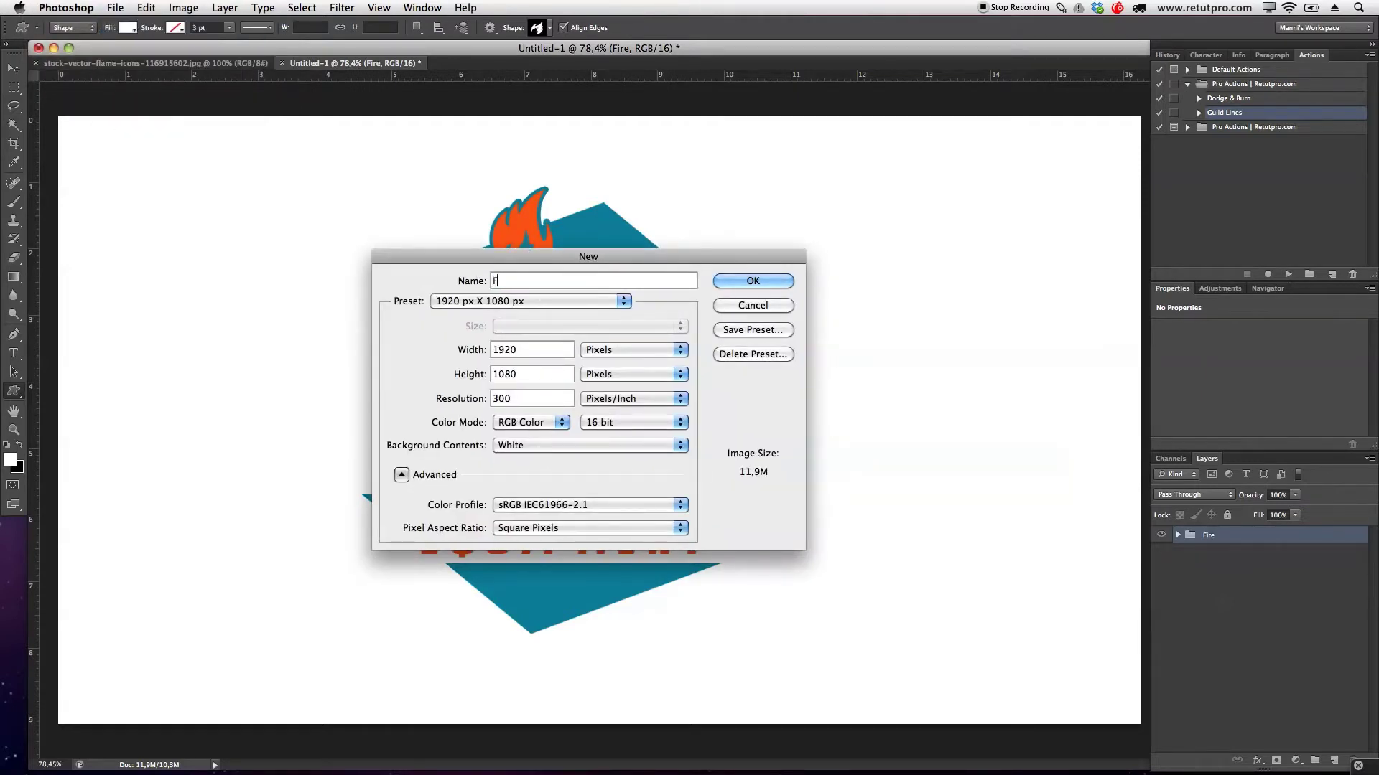
type("ire Logo")
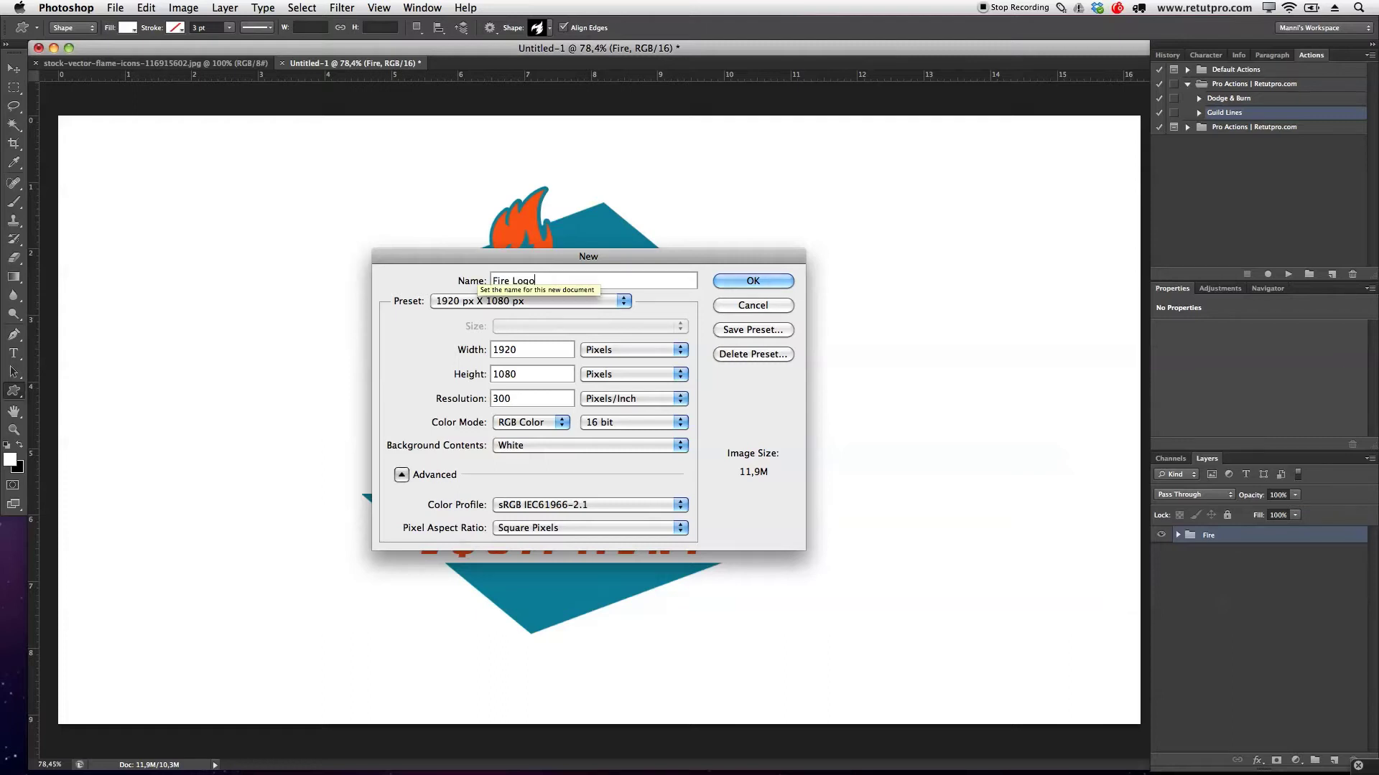
left_click(549, 301)
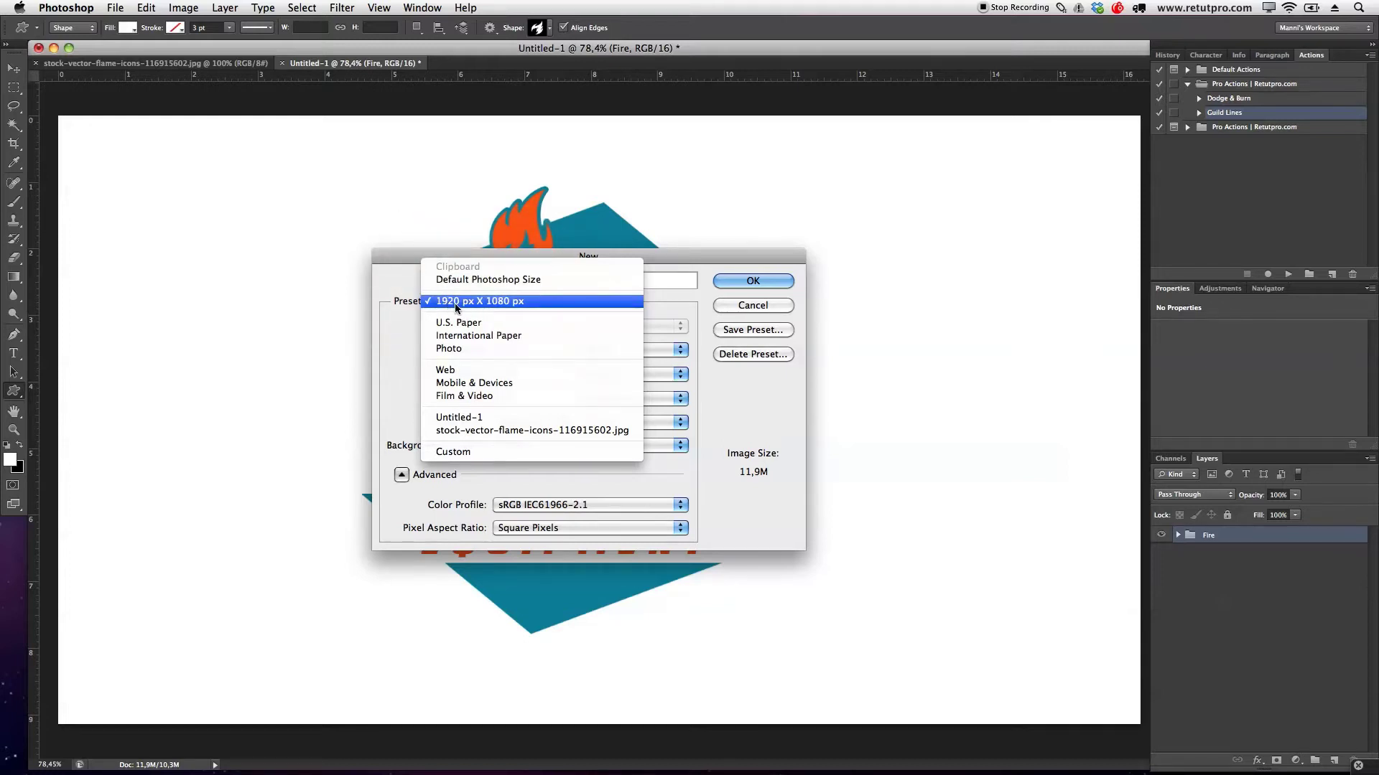
left_click(522, 309)
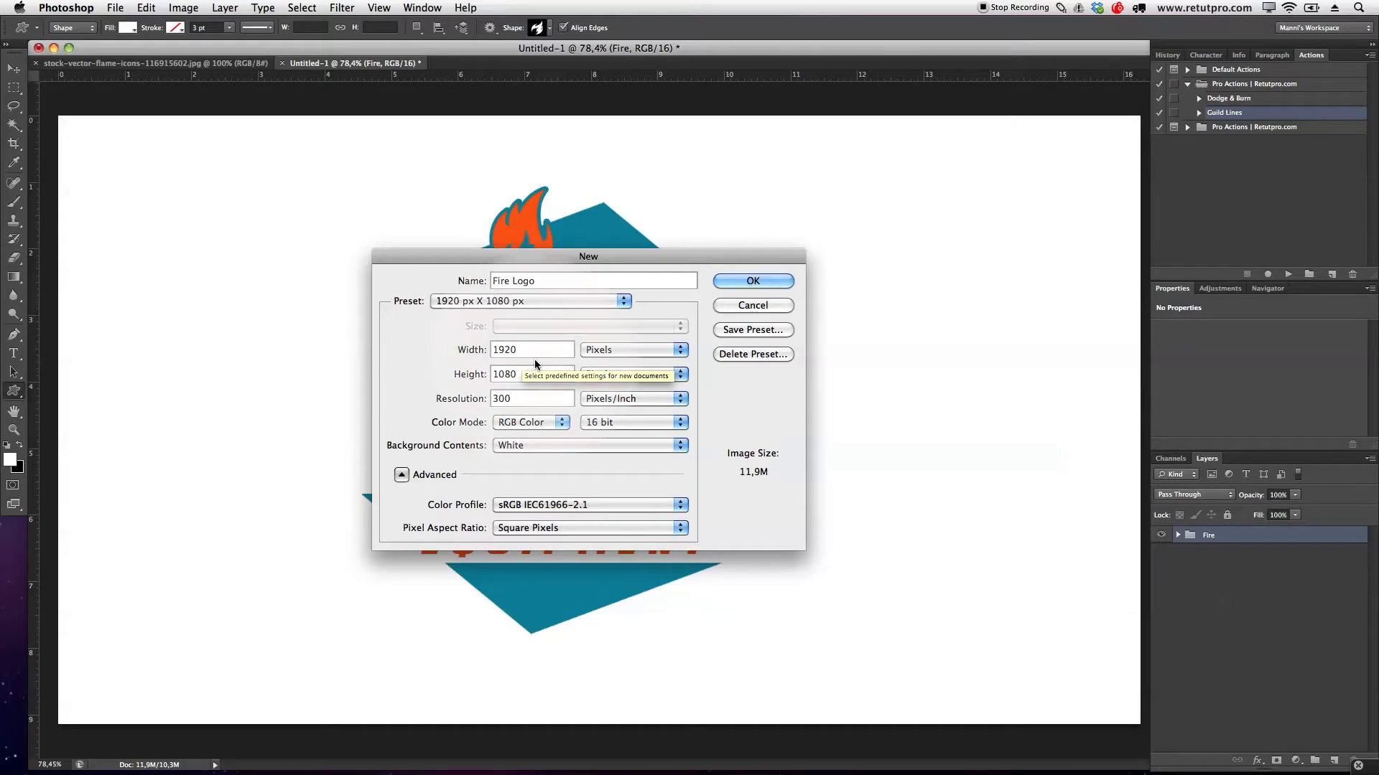
left_click(753, 281)
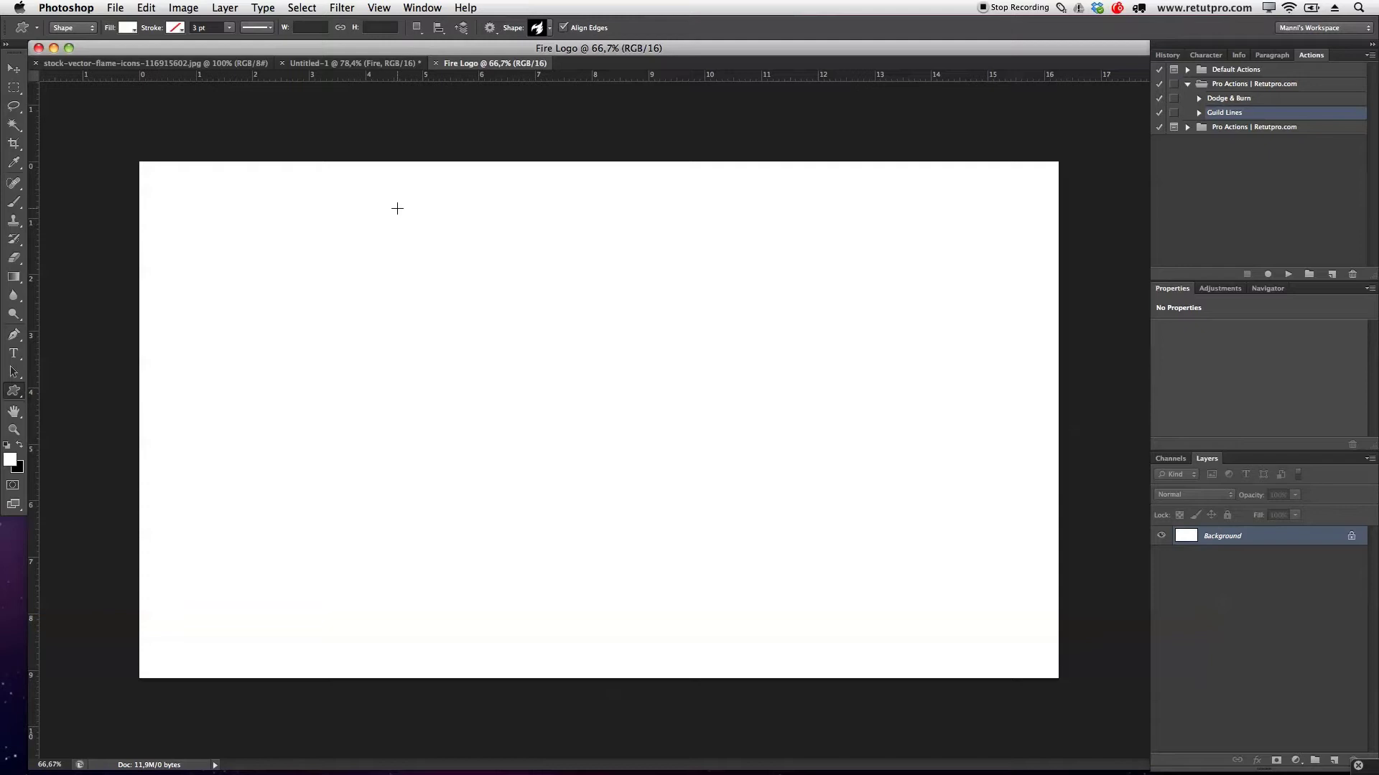
Convert the locked background into an ordinary layer named Background.
left_click(1235, 539)
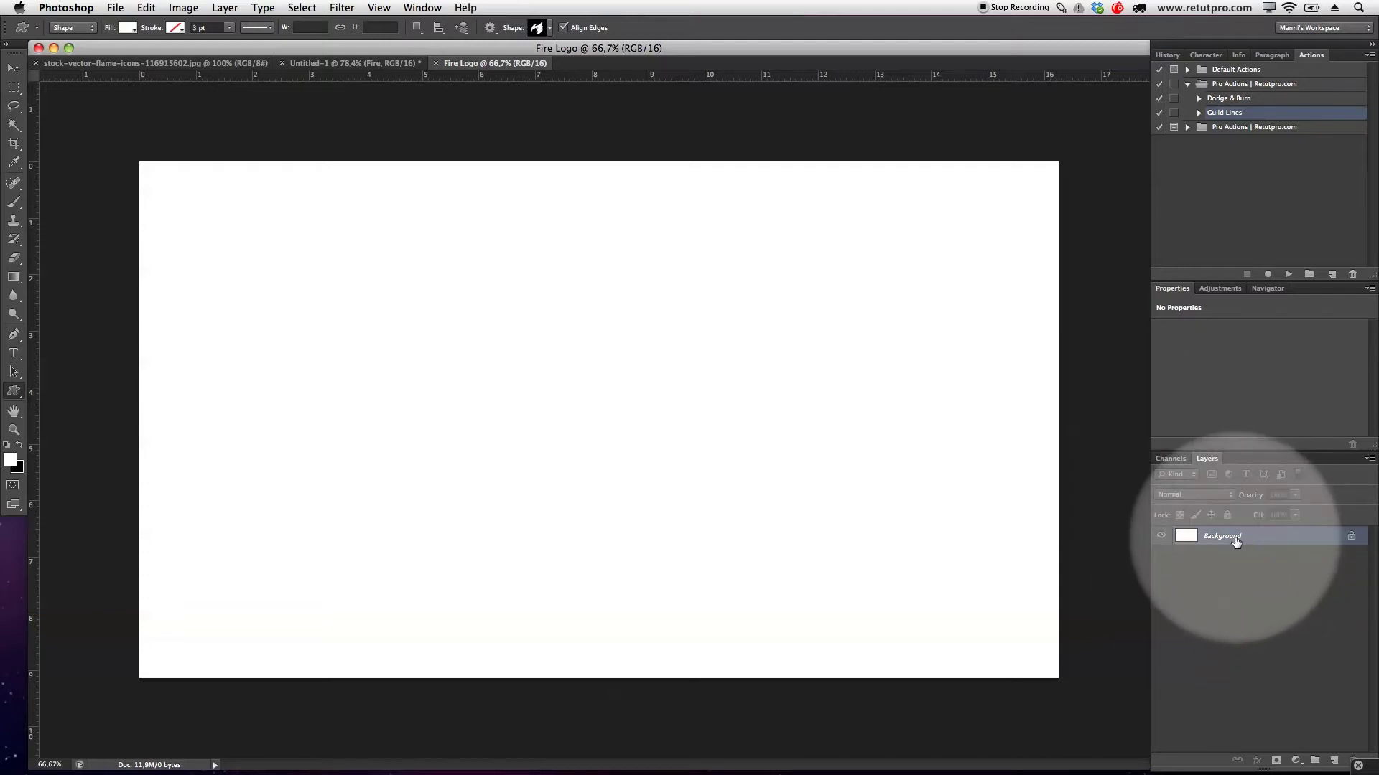
double_click(1330, 537)
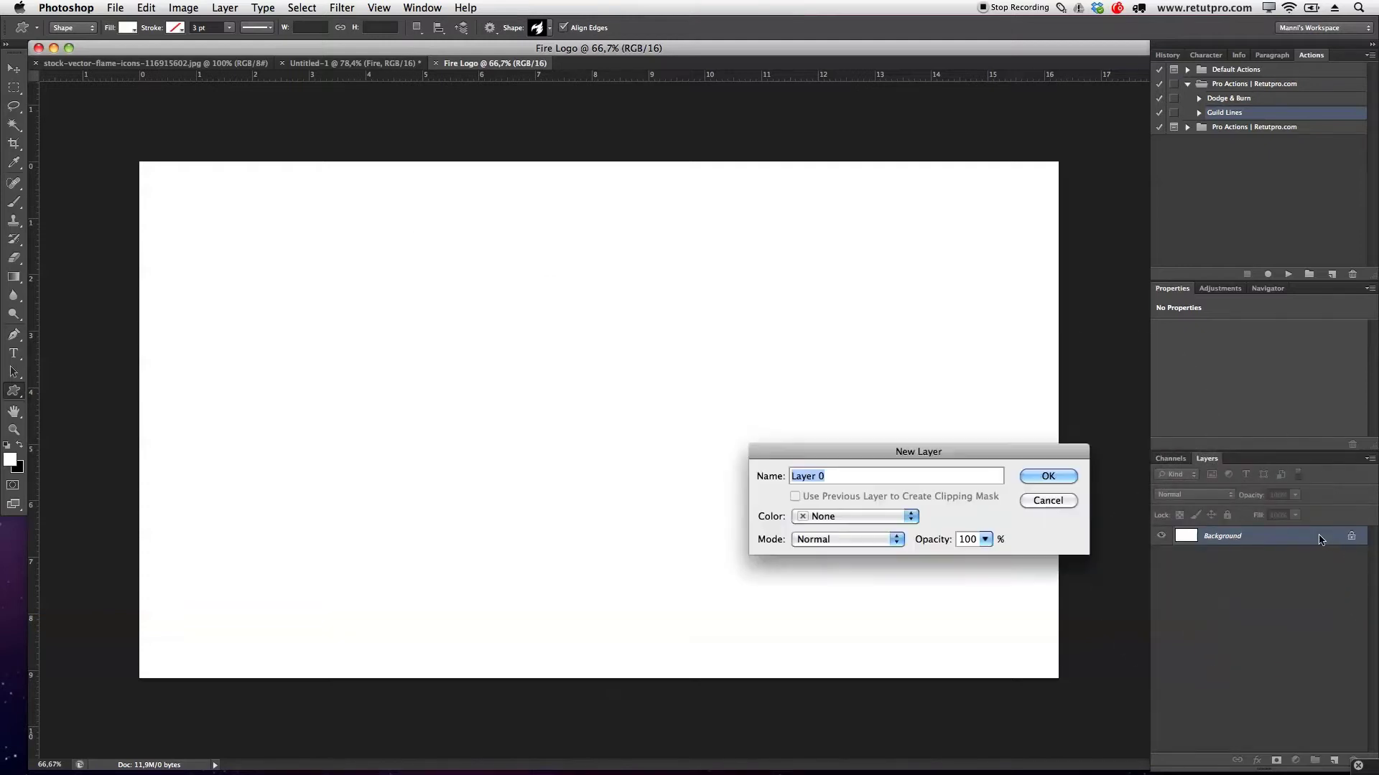
type("Background")
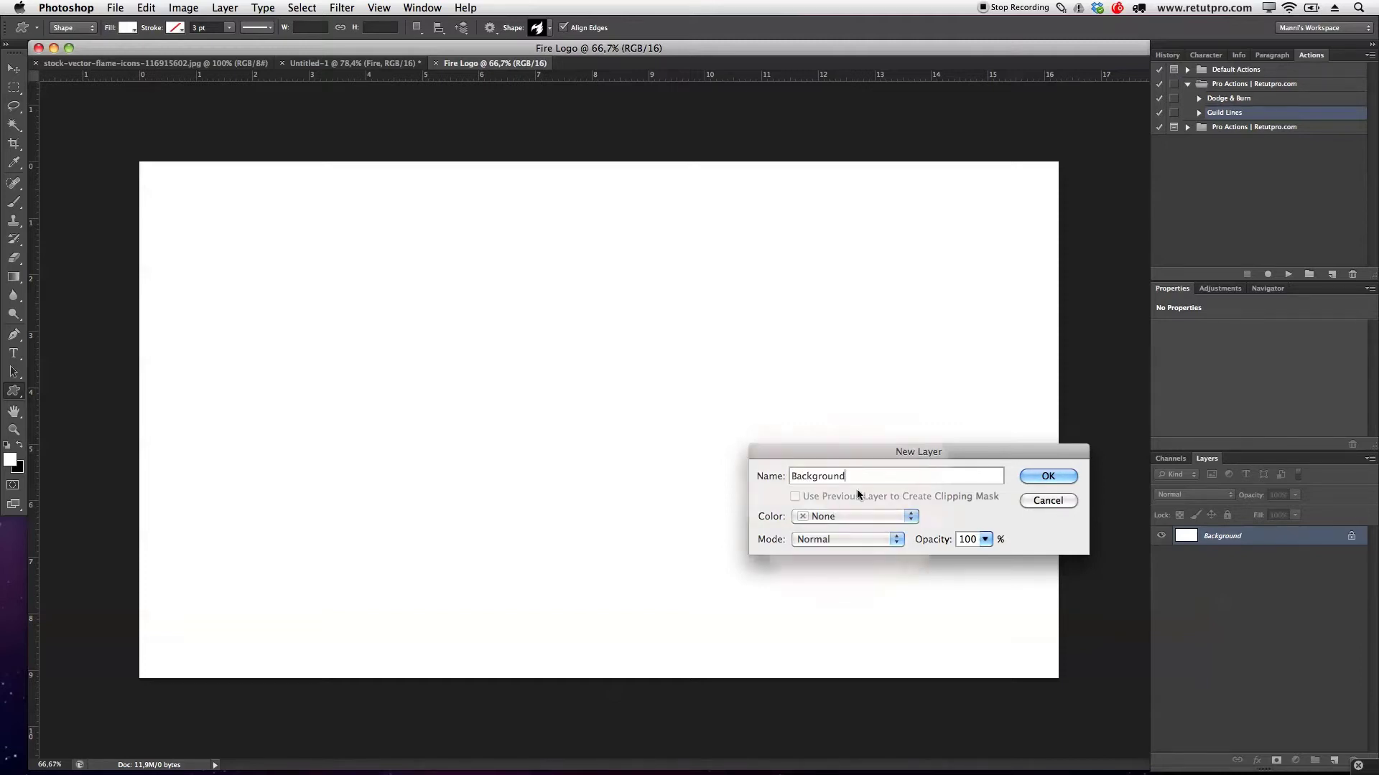
left_click(1061, 471)
Float the document in full-screen view and run the Guild Lines action for centre guides.
left_click_drag(316, 64, 21, 172)
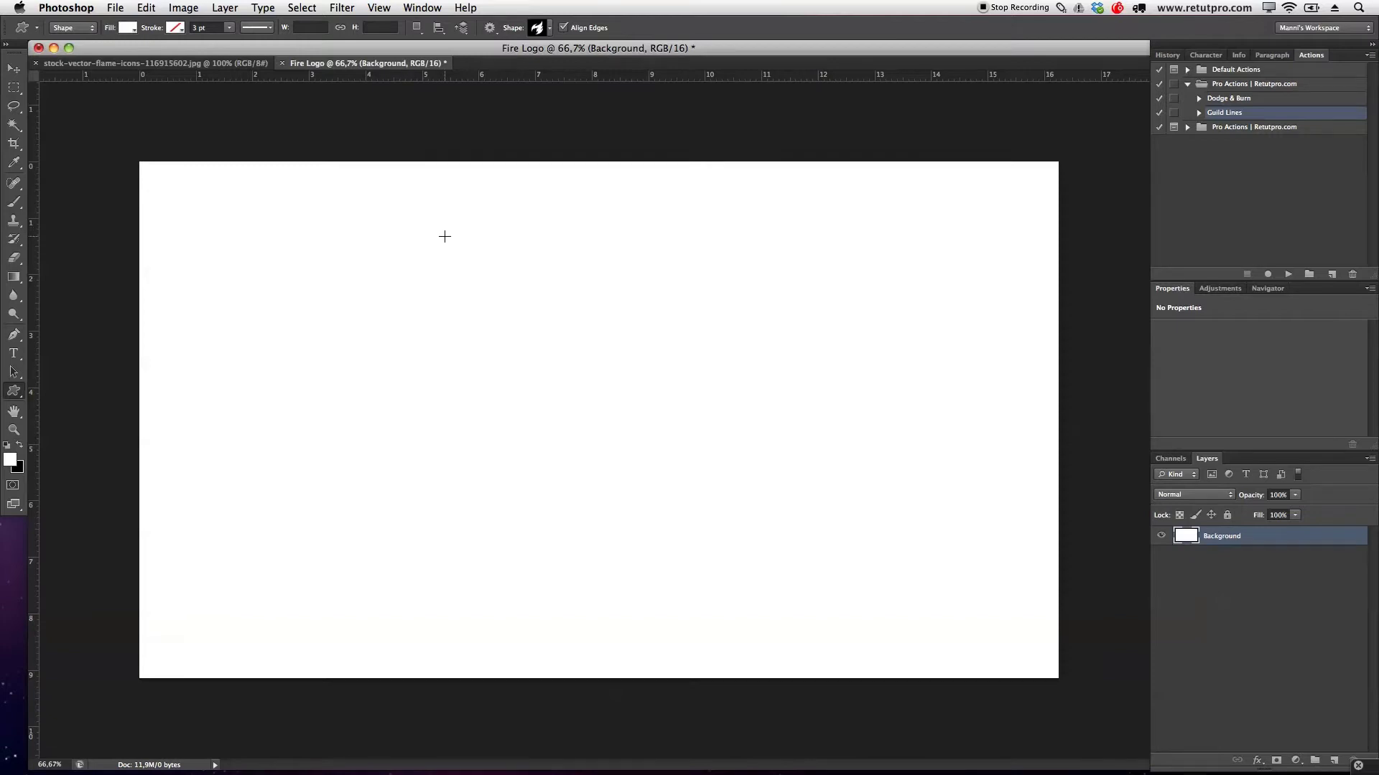
key("f")
left_click_drag(698, 295, 587, 303)
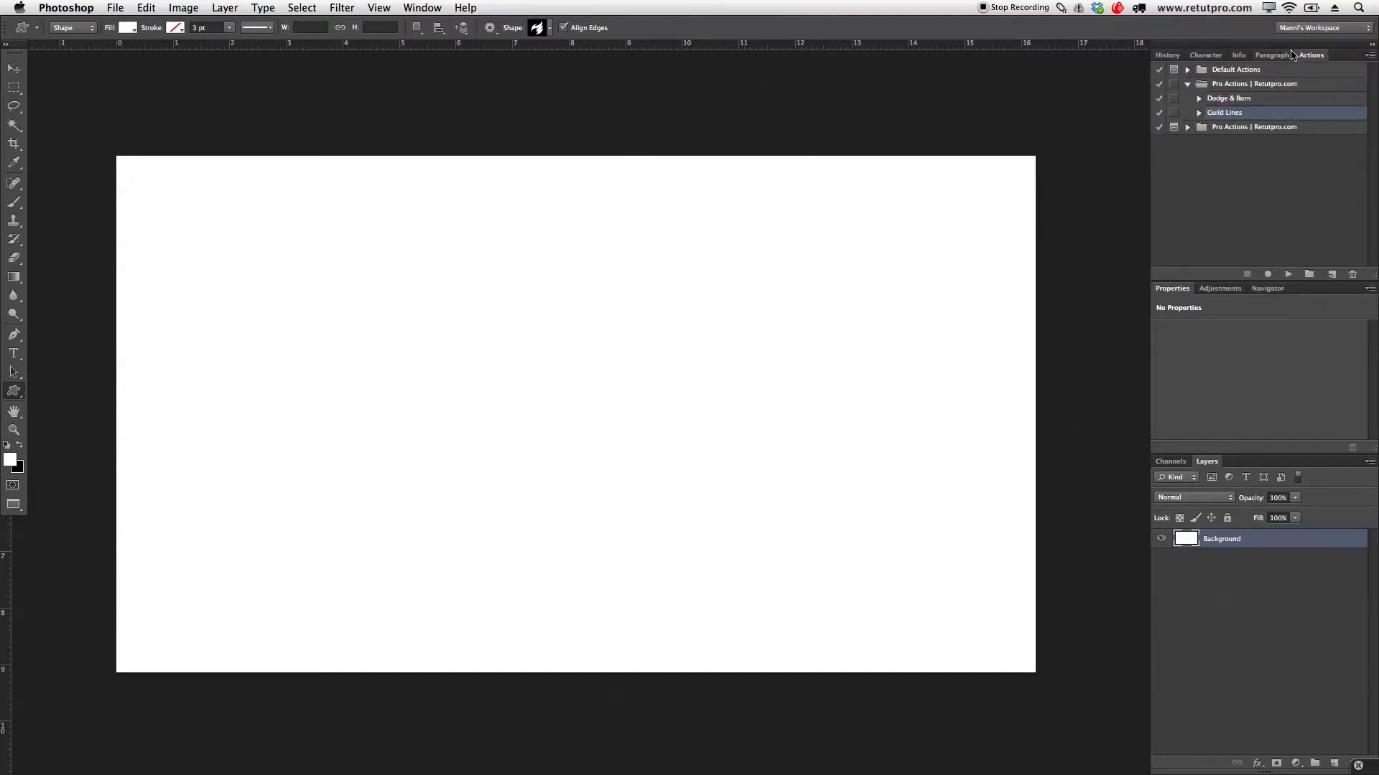
left_click(412, 7)
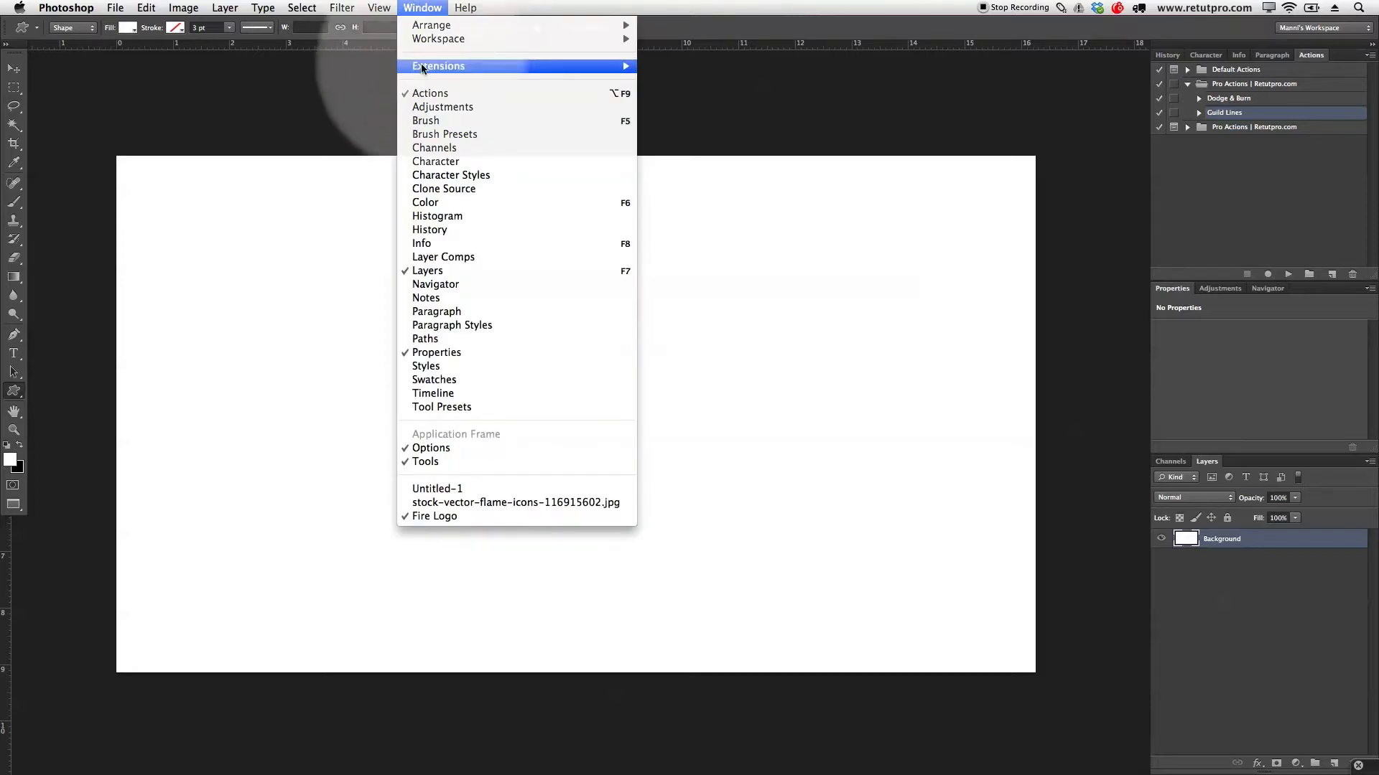
left_click(867, 121)
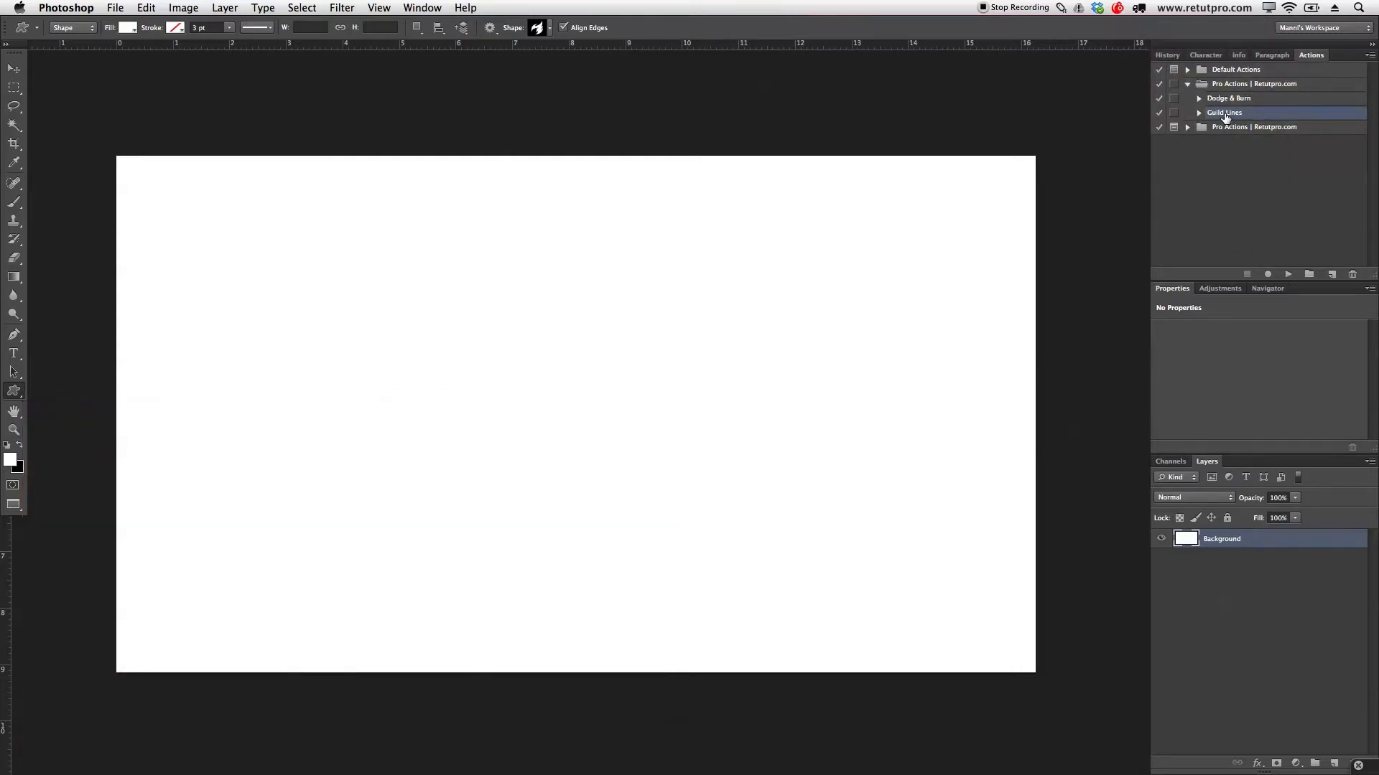
left_click(1286, 275)
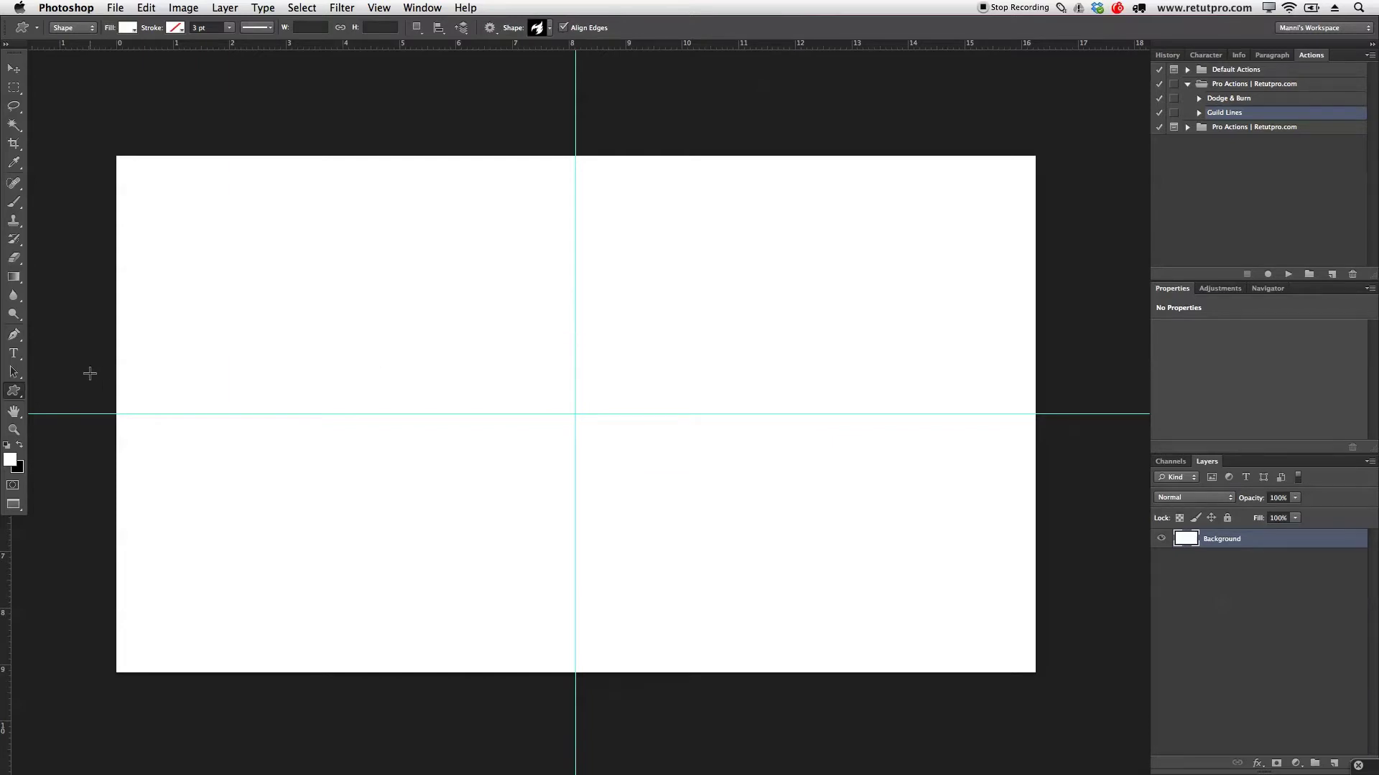
Choose the Custom Shape tool with the hexagon shape.
left_click(14, 392)
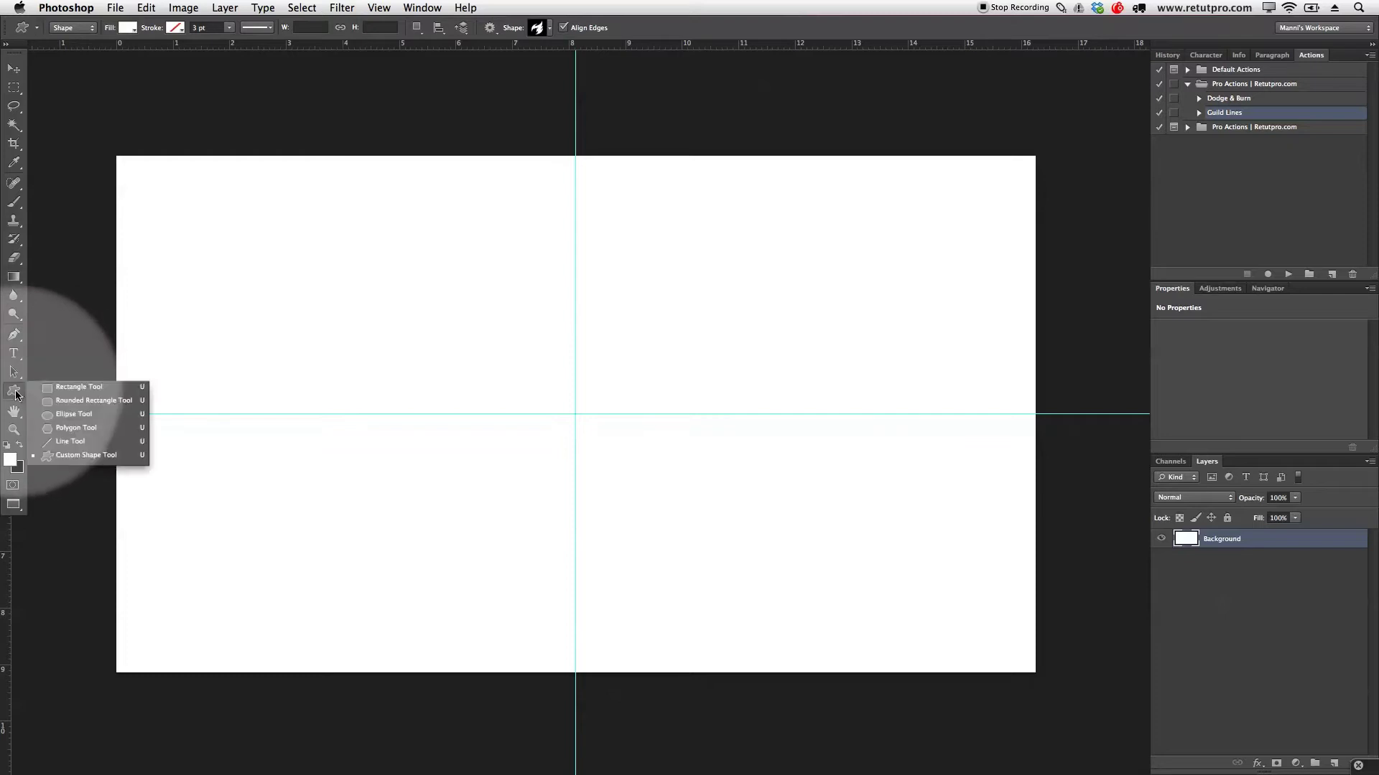
left_click_drag(16, 394, 62, 460)
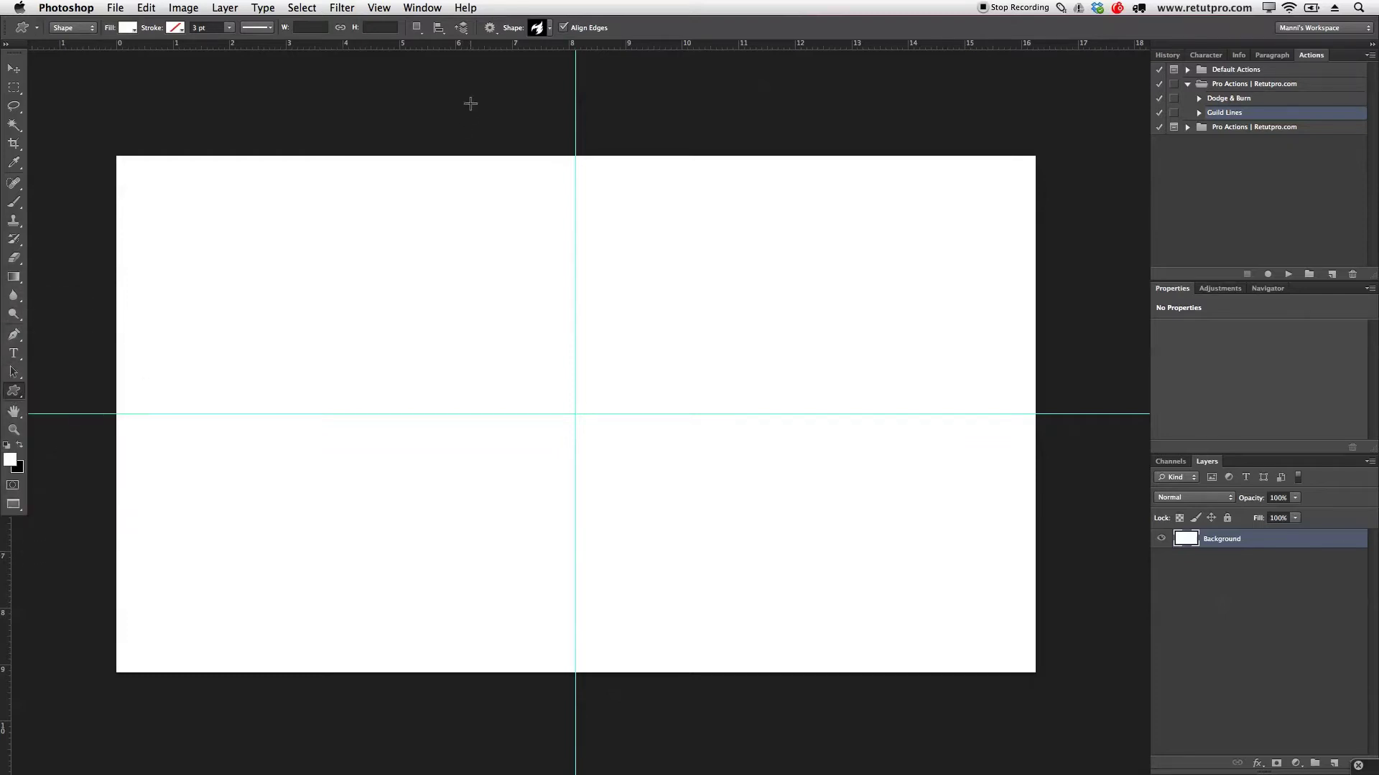
left_click(546, 29)
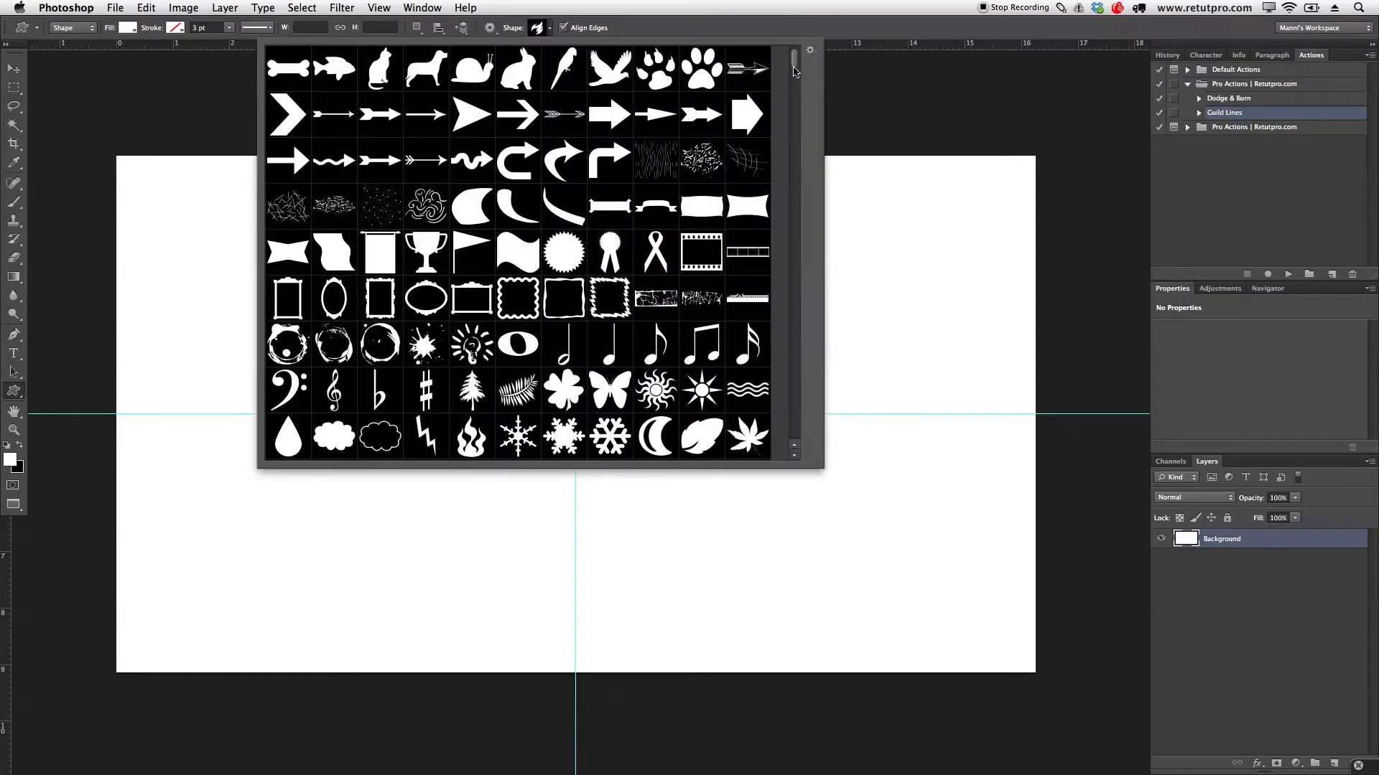
left_click_drag(796, 62, 790, 84)
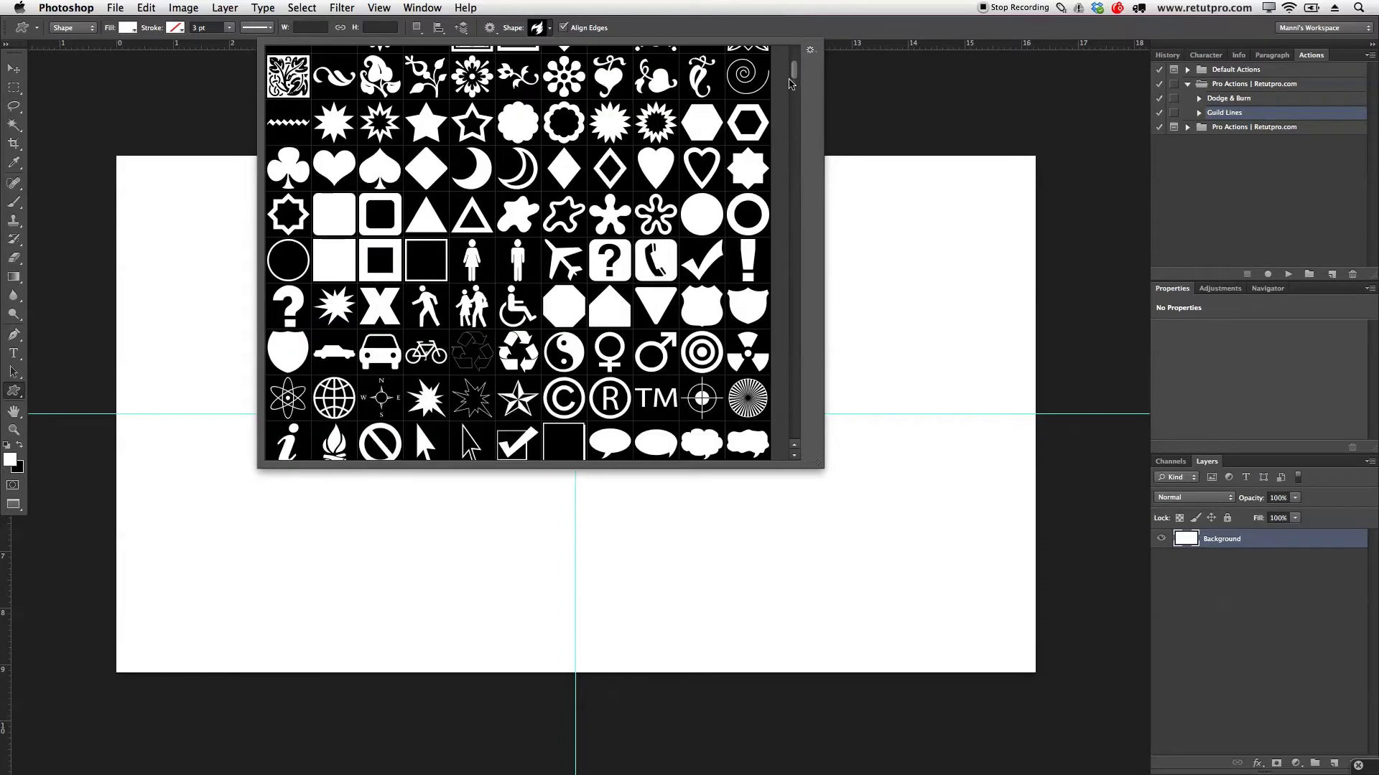
left_click(703, 130)
Set the shape fill colour to cyan blue.
left_click(127, 31)
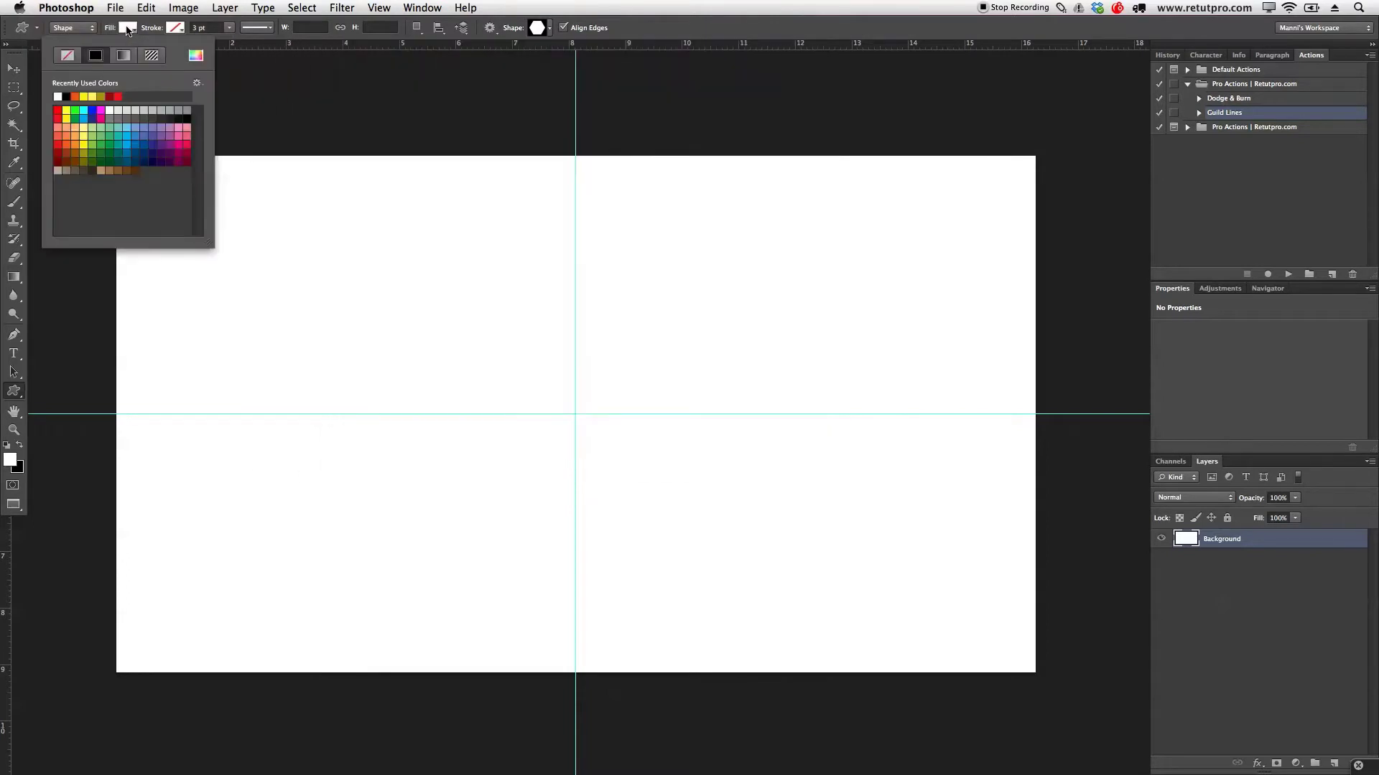
left_click(86, 114)
left_click(116, 29)
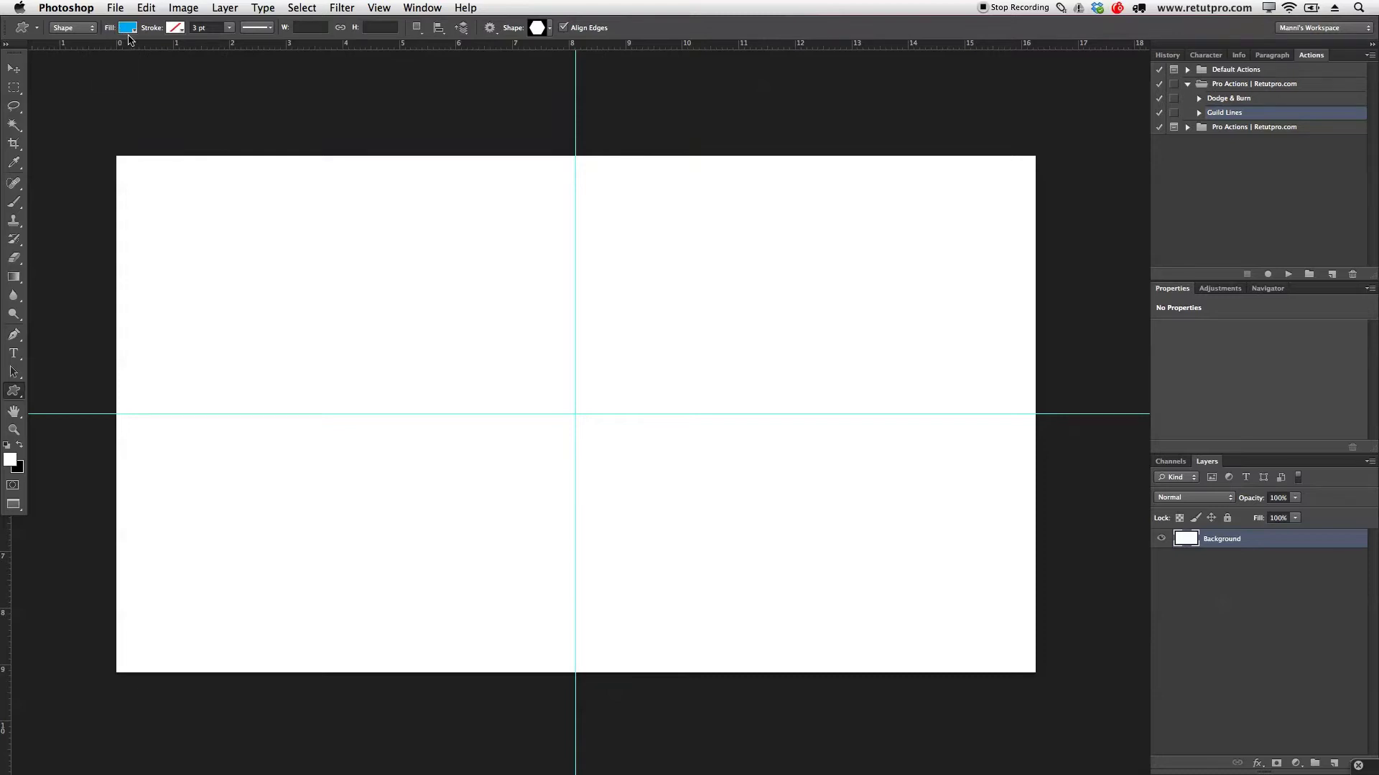
left_click(111, 28)
left_click(111, 28)
Draw the hexagon and nudge it onto the guide crossing at the canvas centre.
left_click_drag(387, 247, 766, 595)
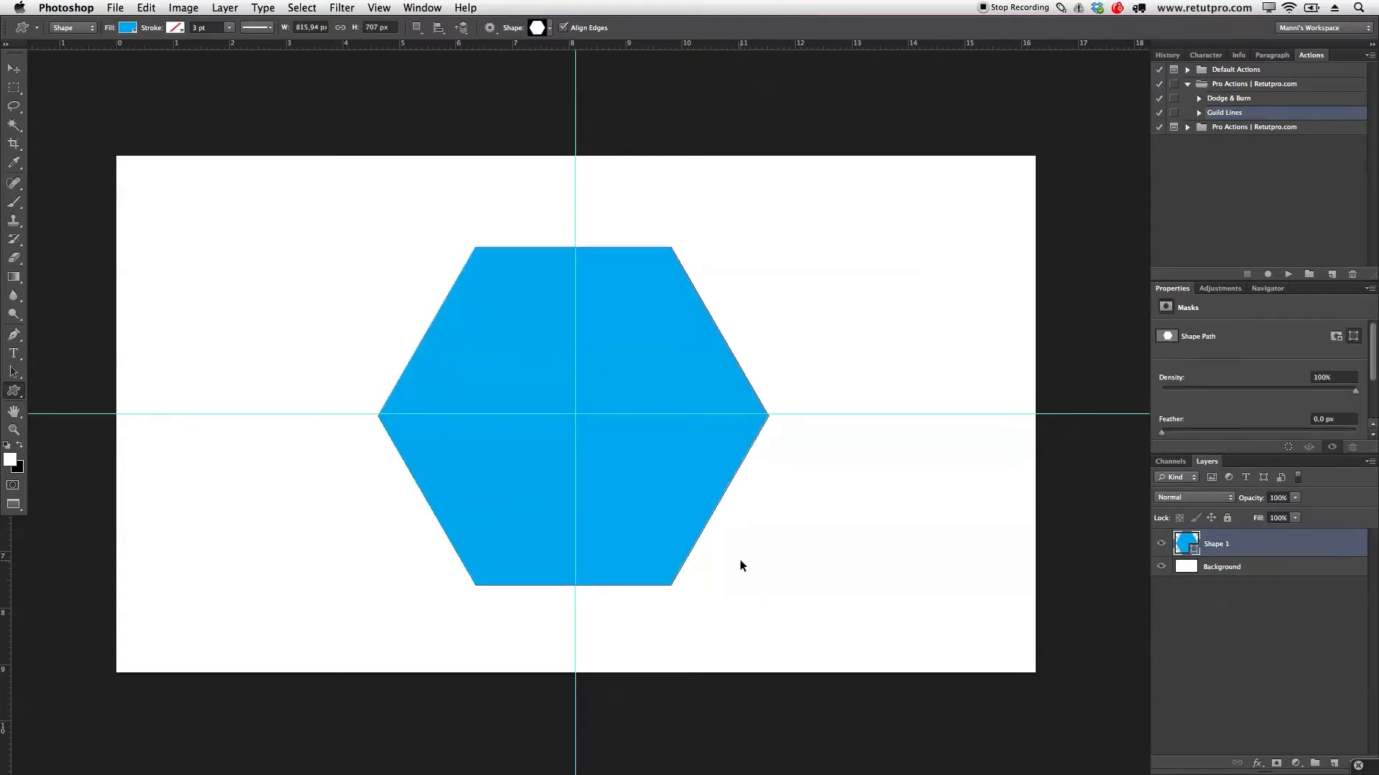
key("super+t")
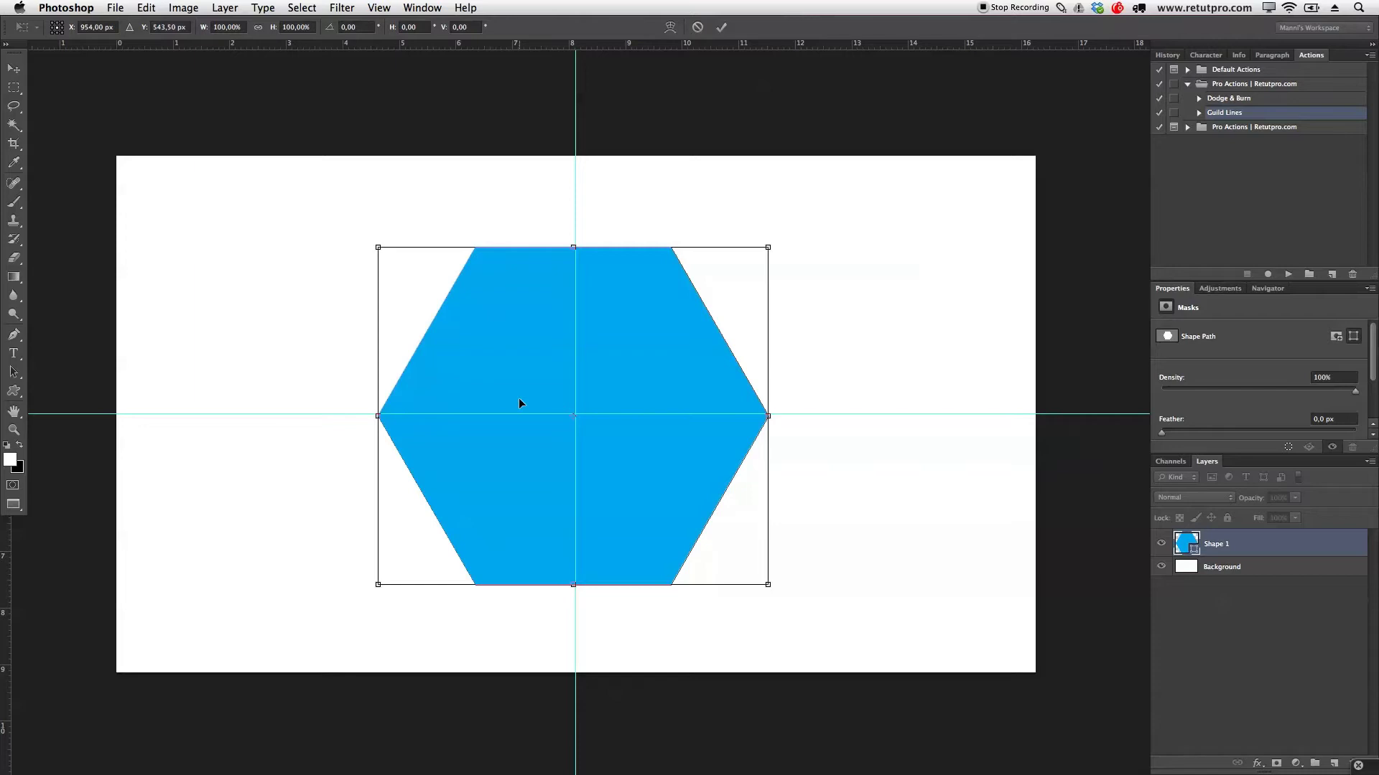
left_click(14, 70)
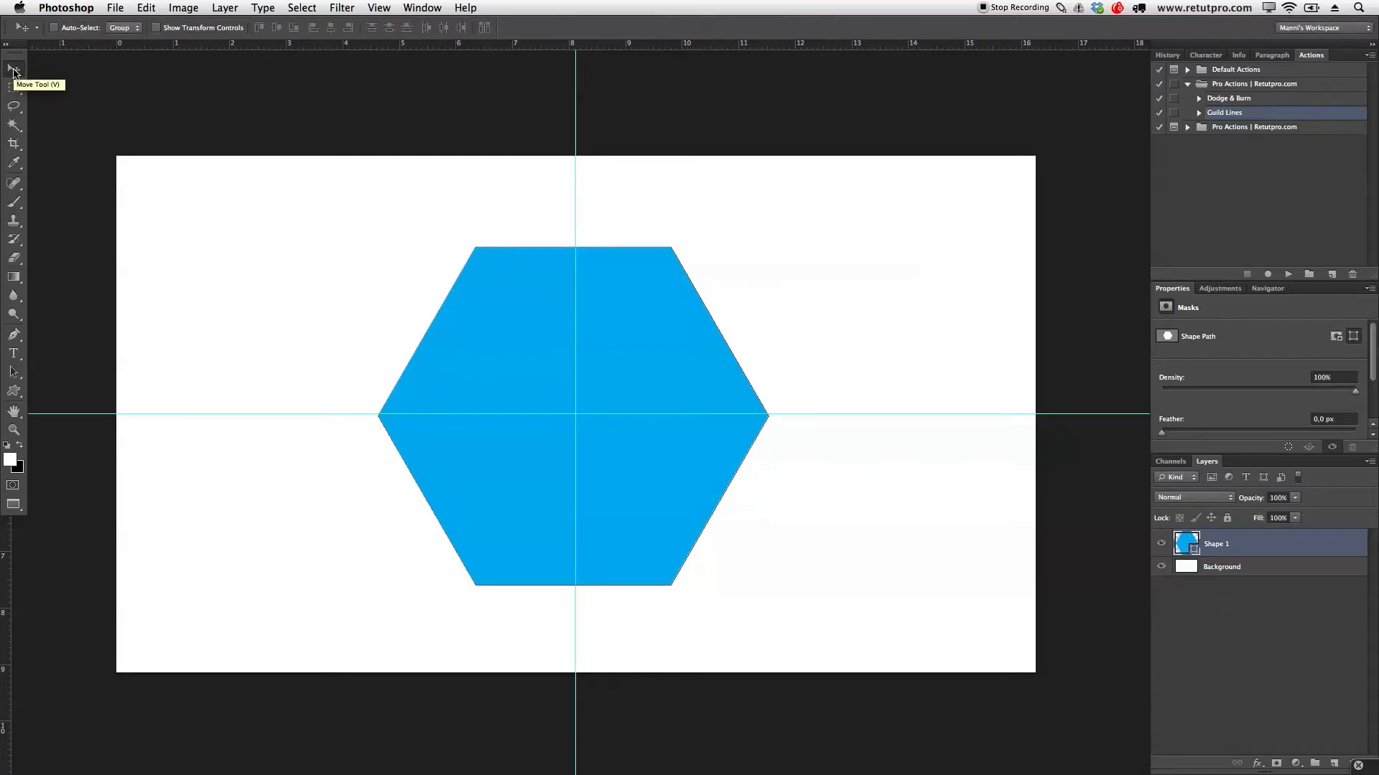
key("super+t")
key("Right")
key("Right")
key("Right")
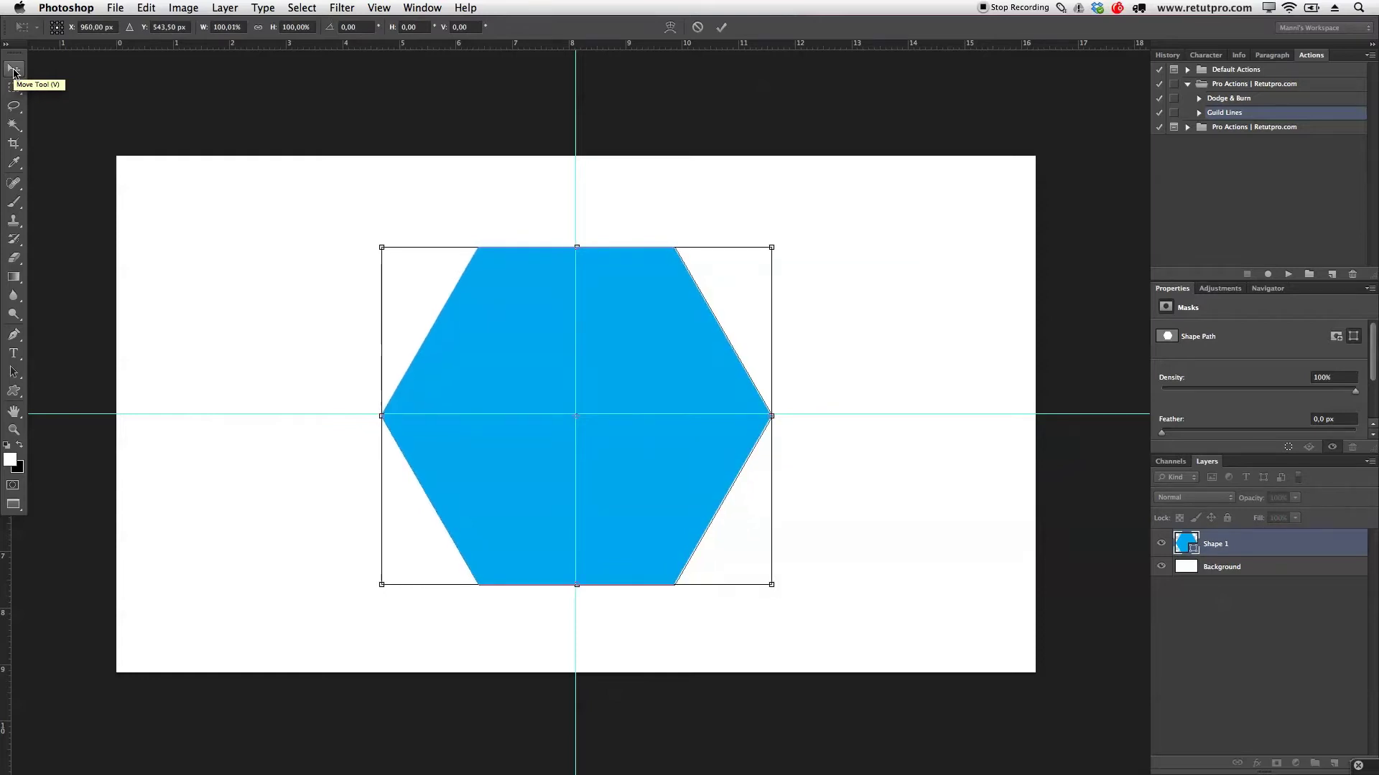
key("Right")
key("Right")
key("Right")
key("Right")
key("Right")
key("Right")
key("Up")
key("Up")
key("Up")
key("Up")
key("Up")
key("Up")
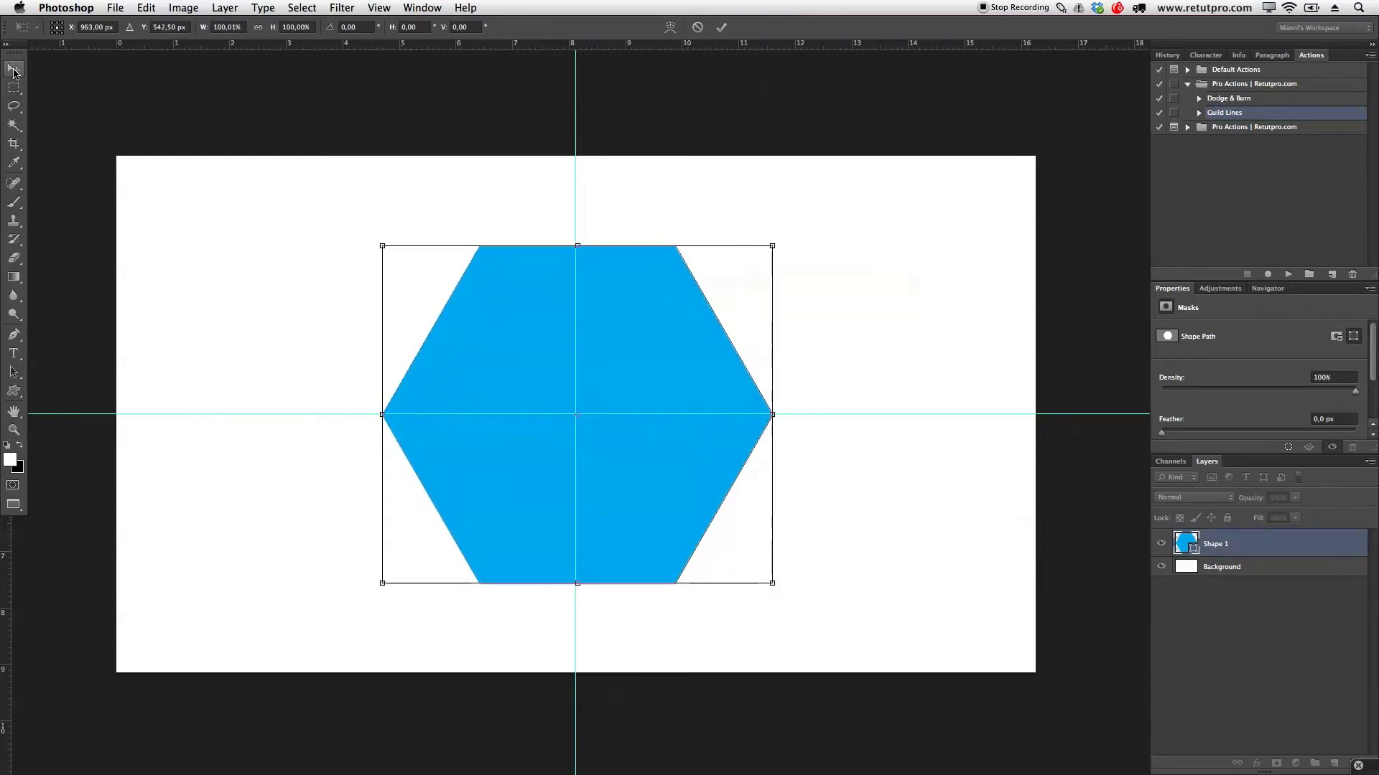
key("Left")
key("Left")
key("Left")
key("Left")
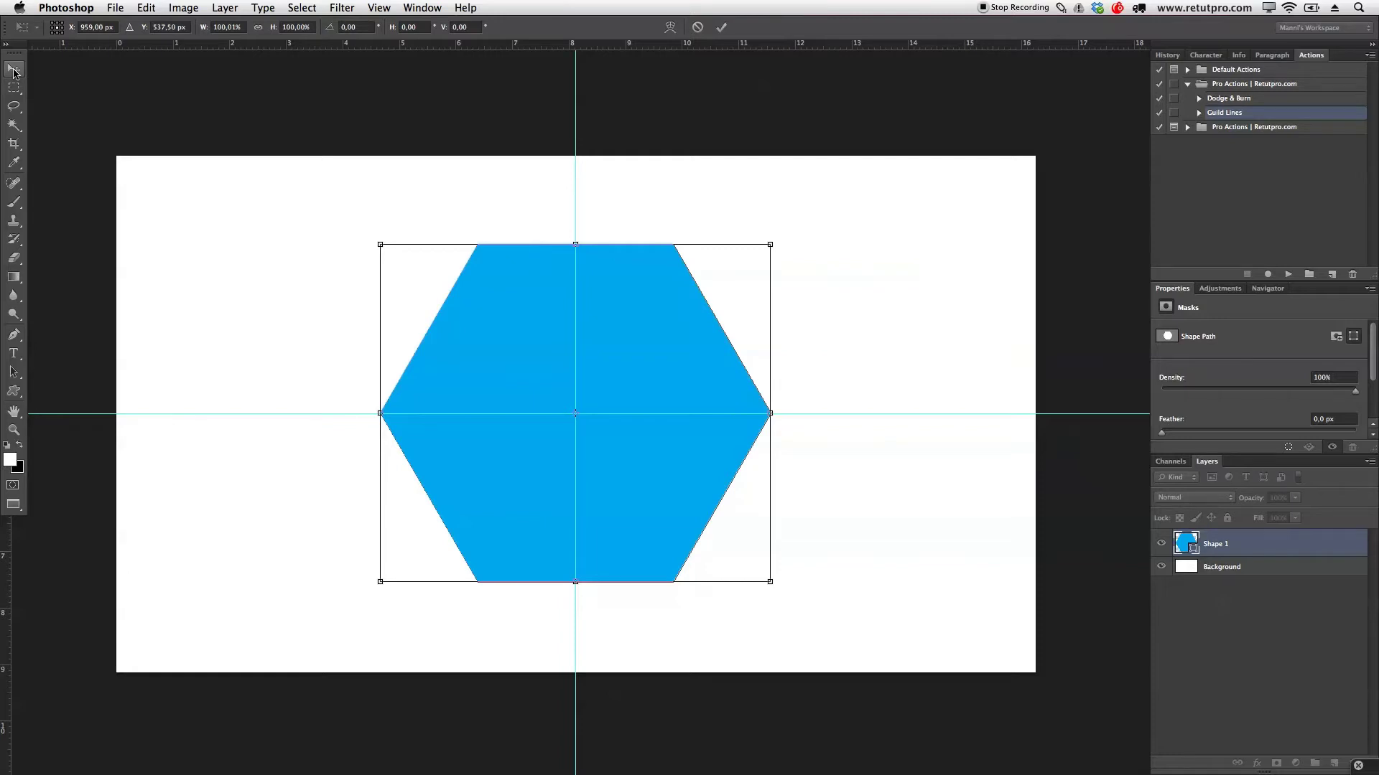
left_click(721, 29)
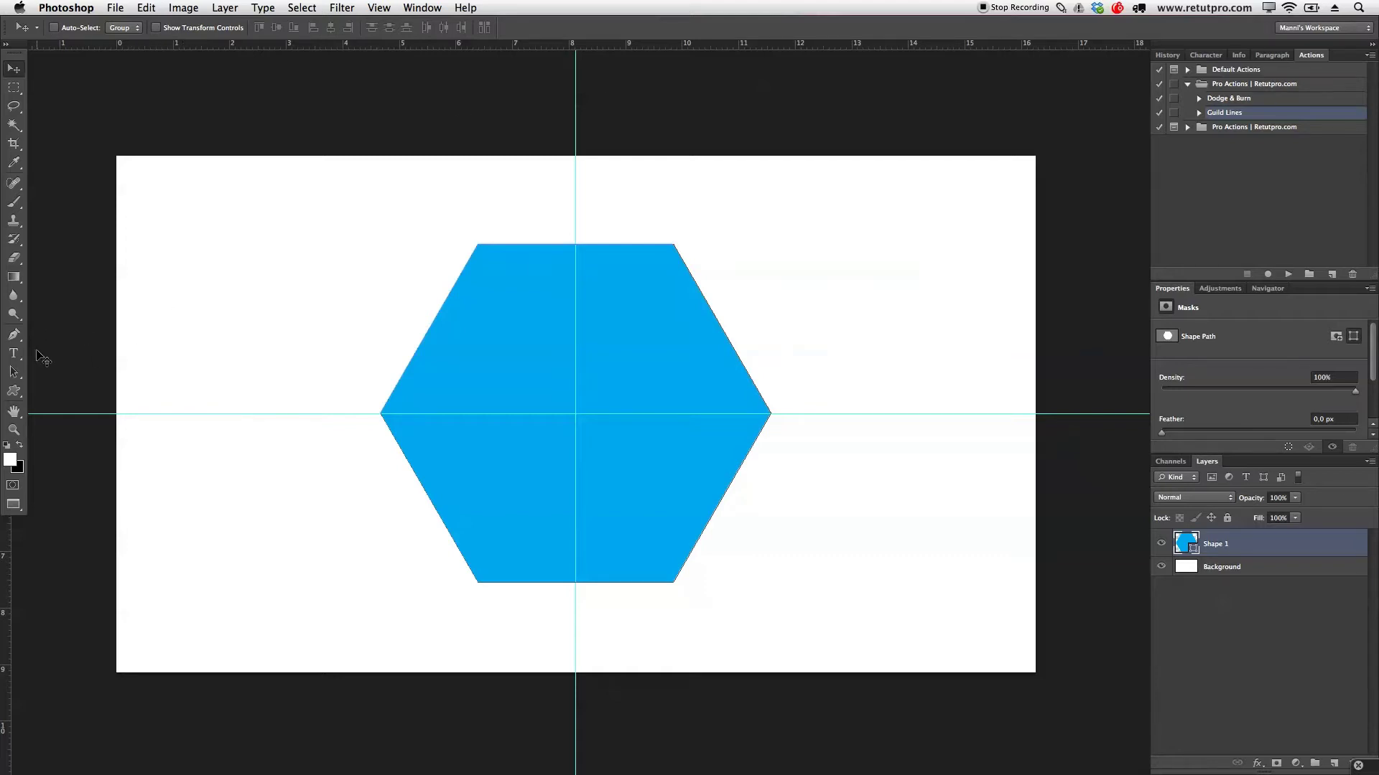
Draw a text box over the hexagon's upper left.
left_click(14, 359)
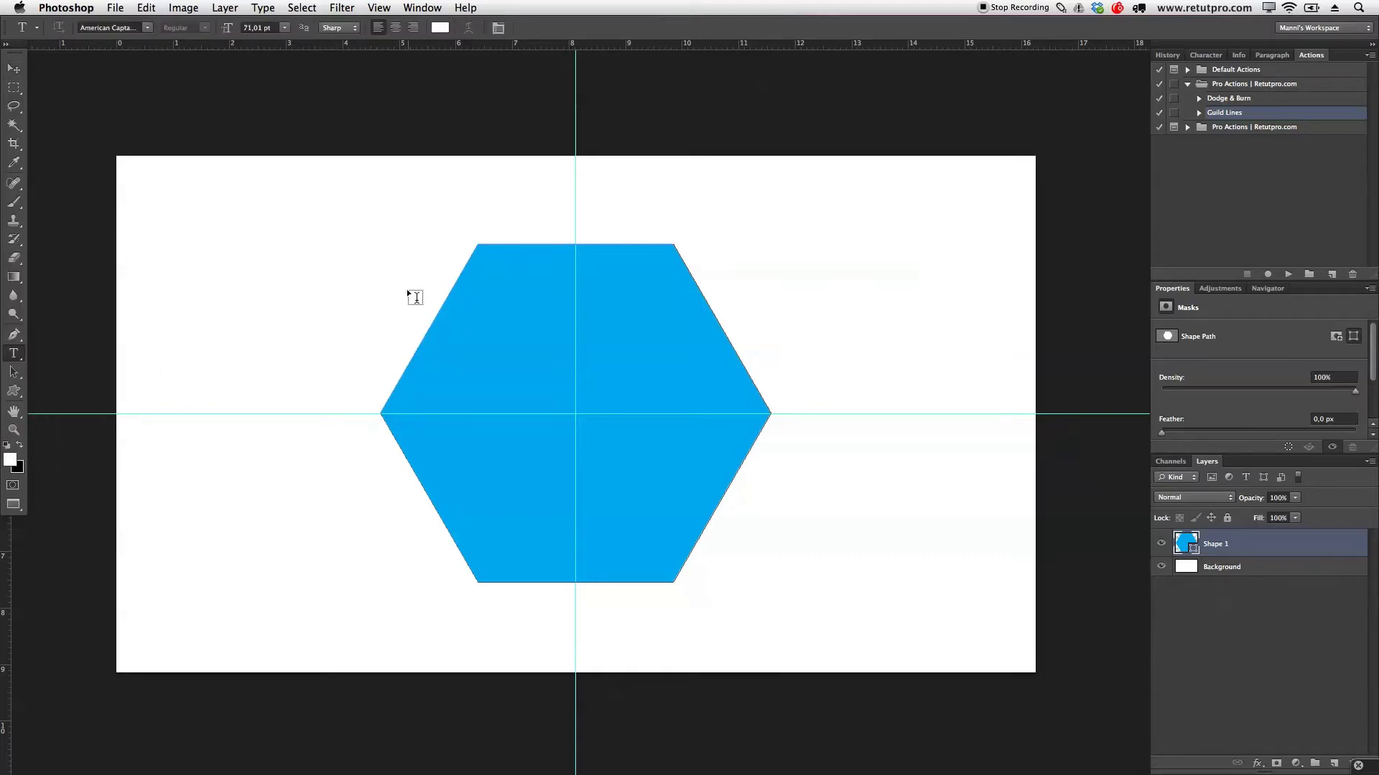
left_click(473, 345)
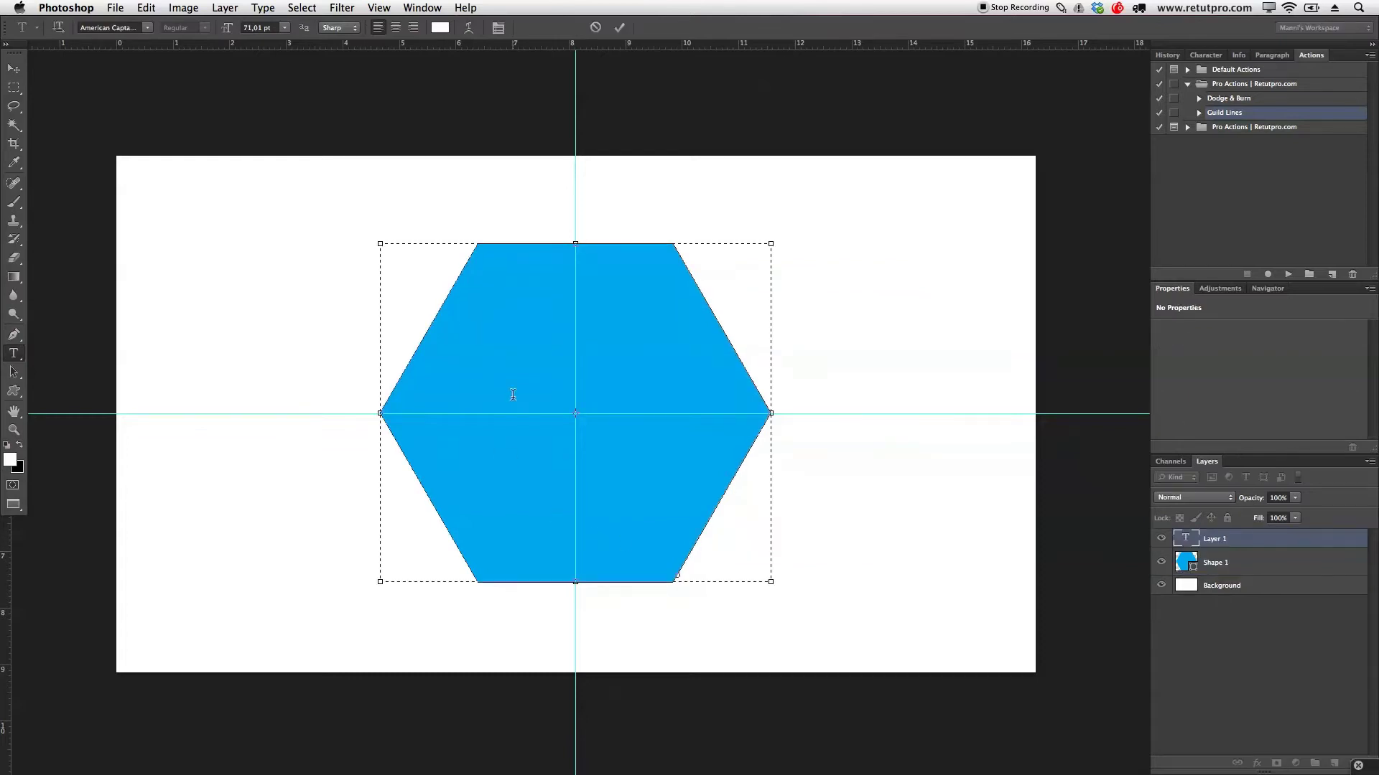
key("Escape")
left_click_drag(301, 244, 827, 570)
left_click_drag(877, 488, 786, 449)
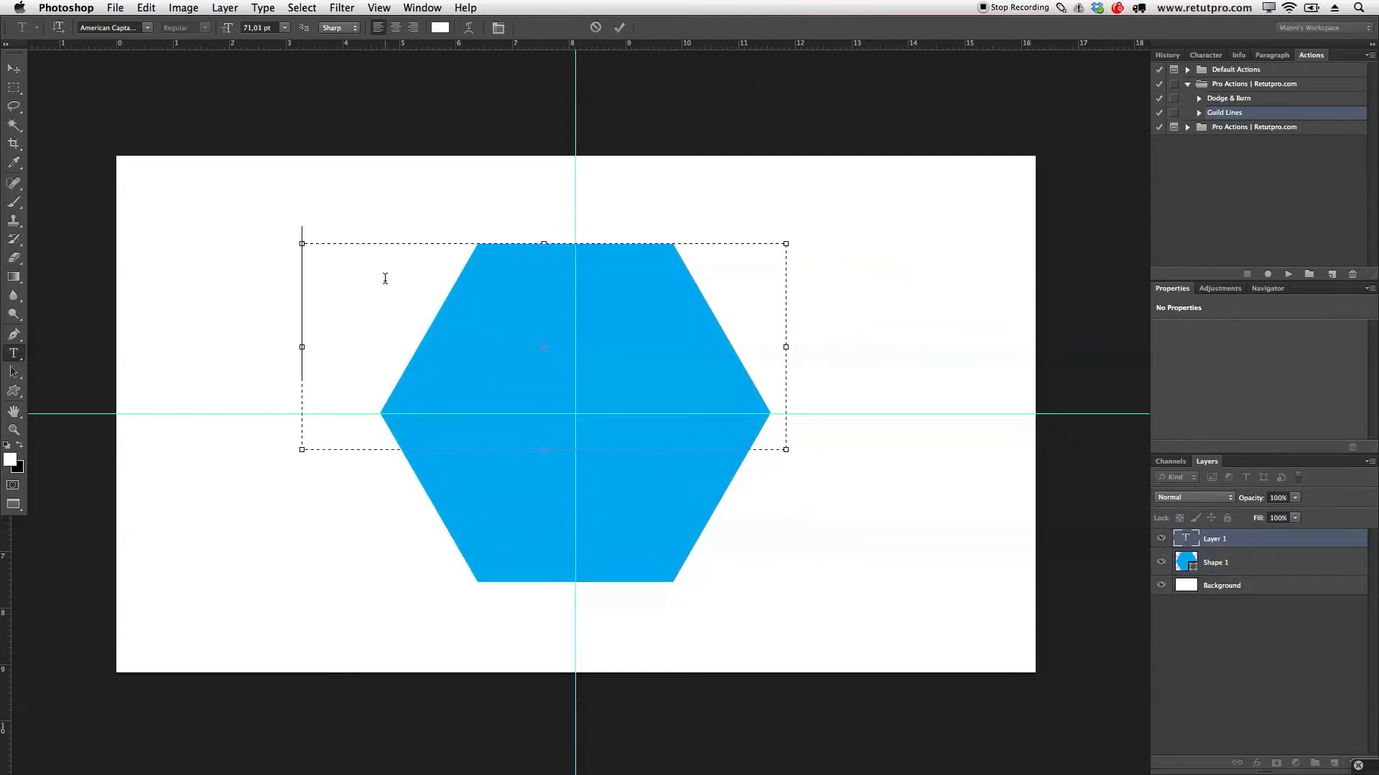
Set the font to American Captain and enter the word FIRE.
left_click(148, 28)
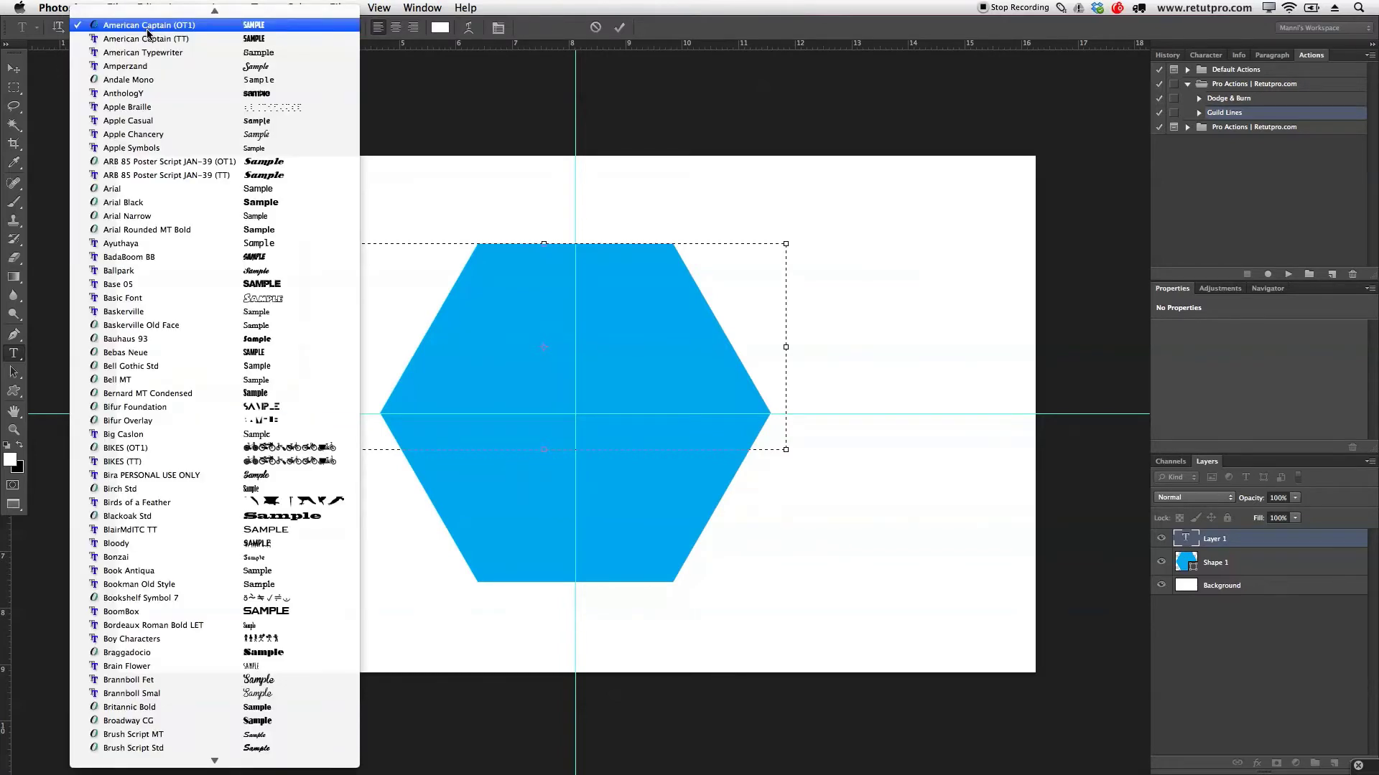
scroll(129, 28, "up", 3)
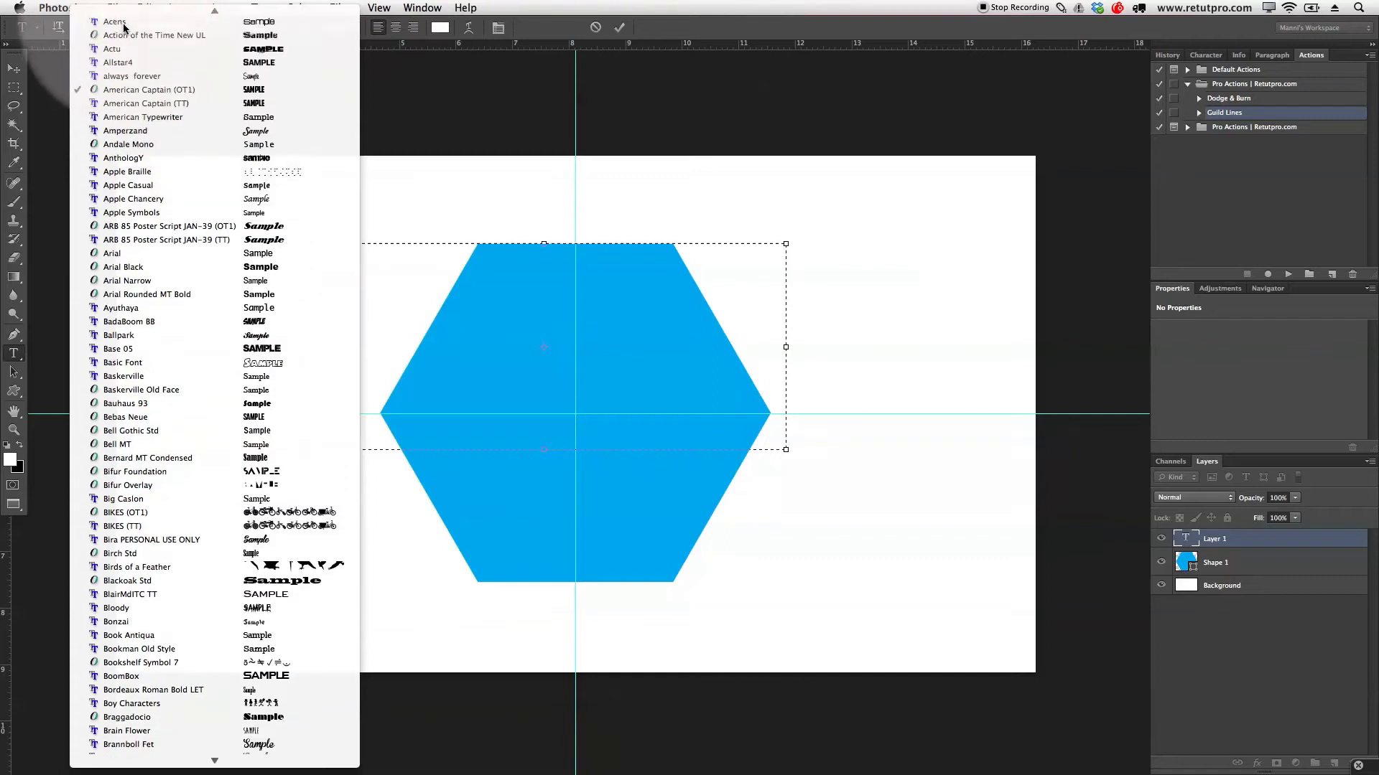
scroll(124, 28, "up", 1)
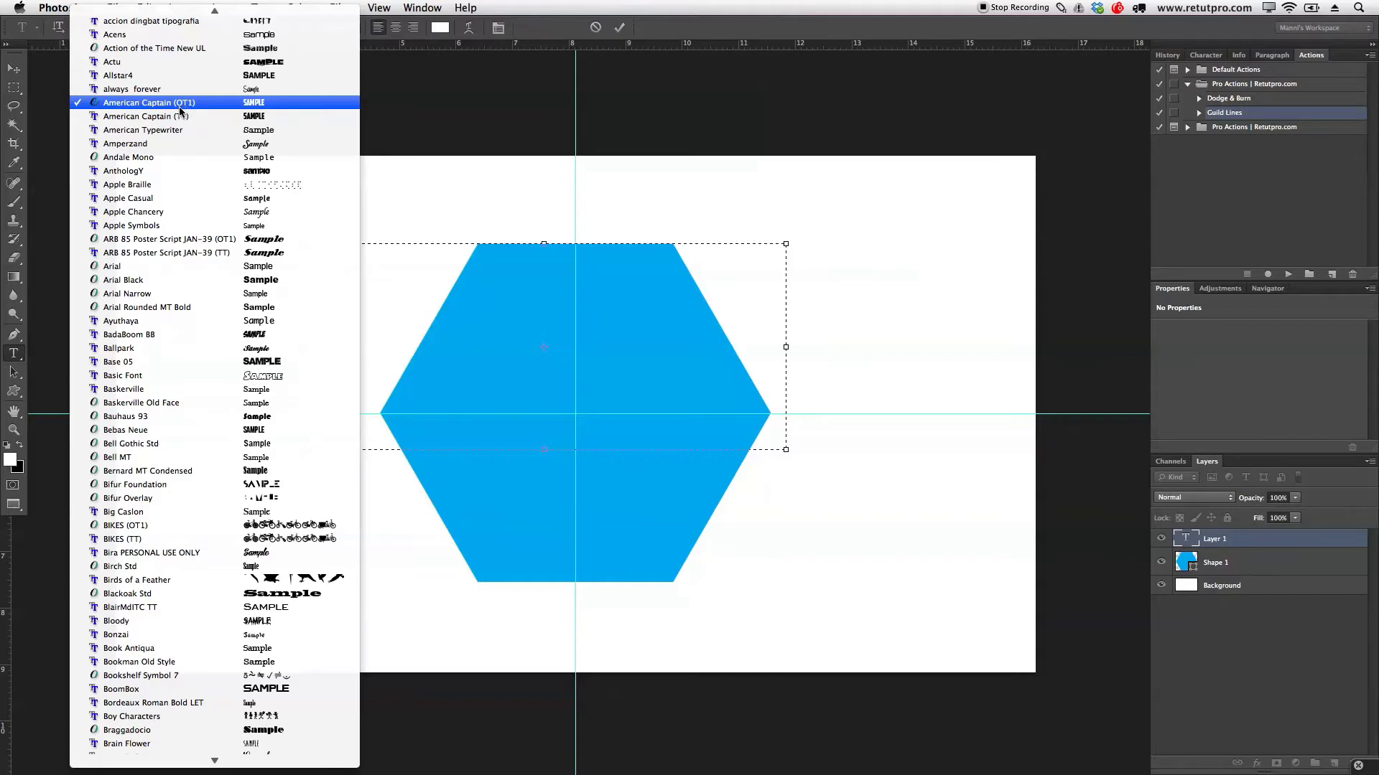
left_click(544, 282)
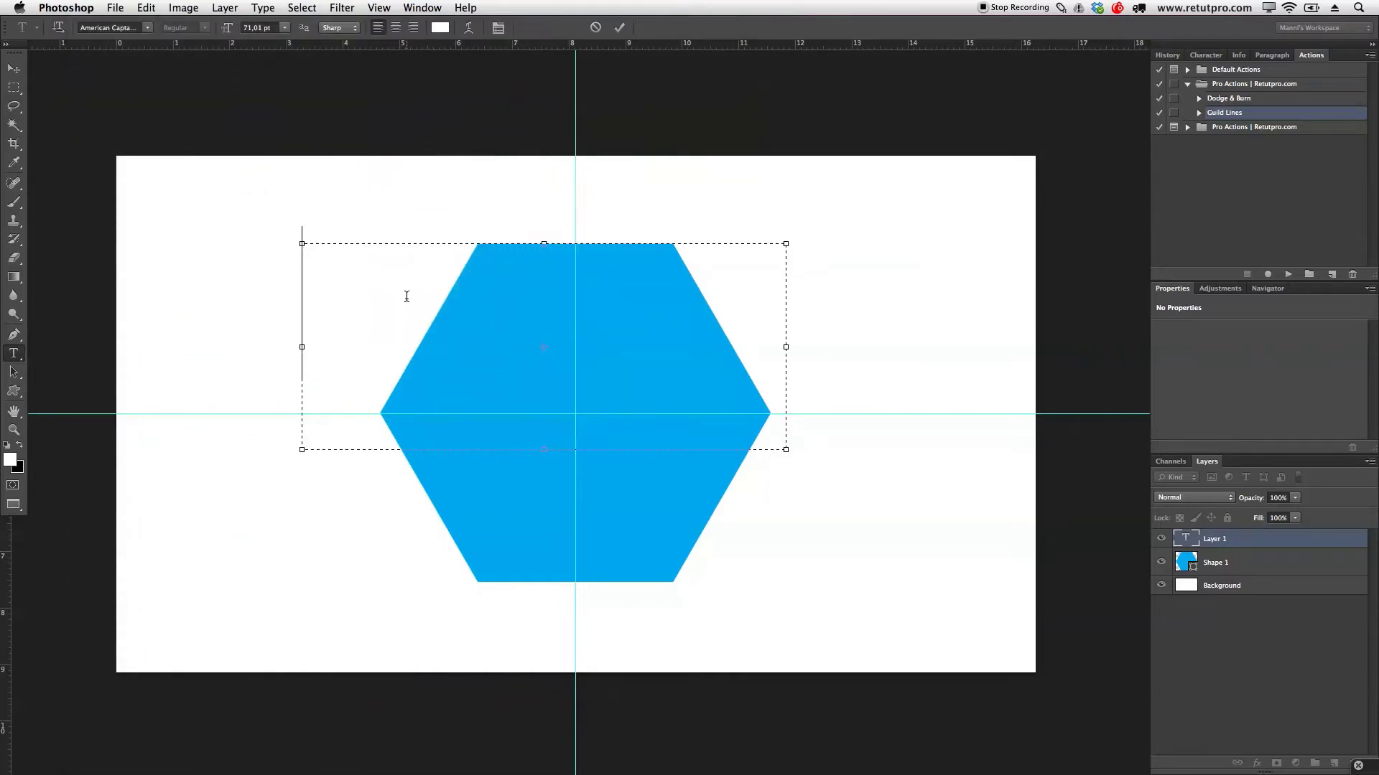
type("LIKE")
key("super+a")
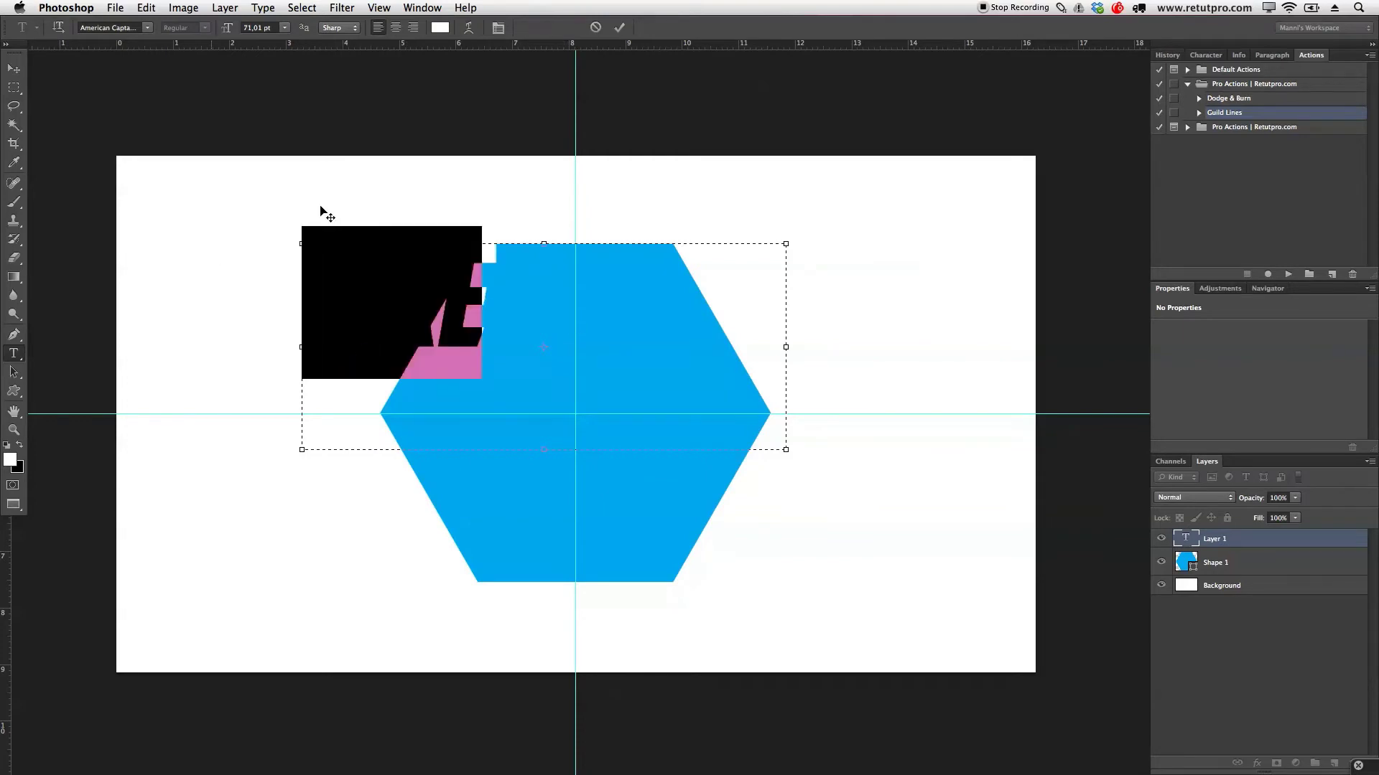
left_click(620, 30)
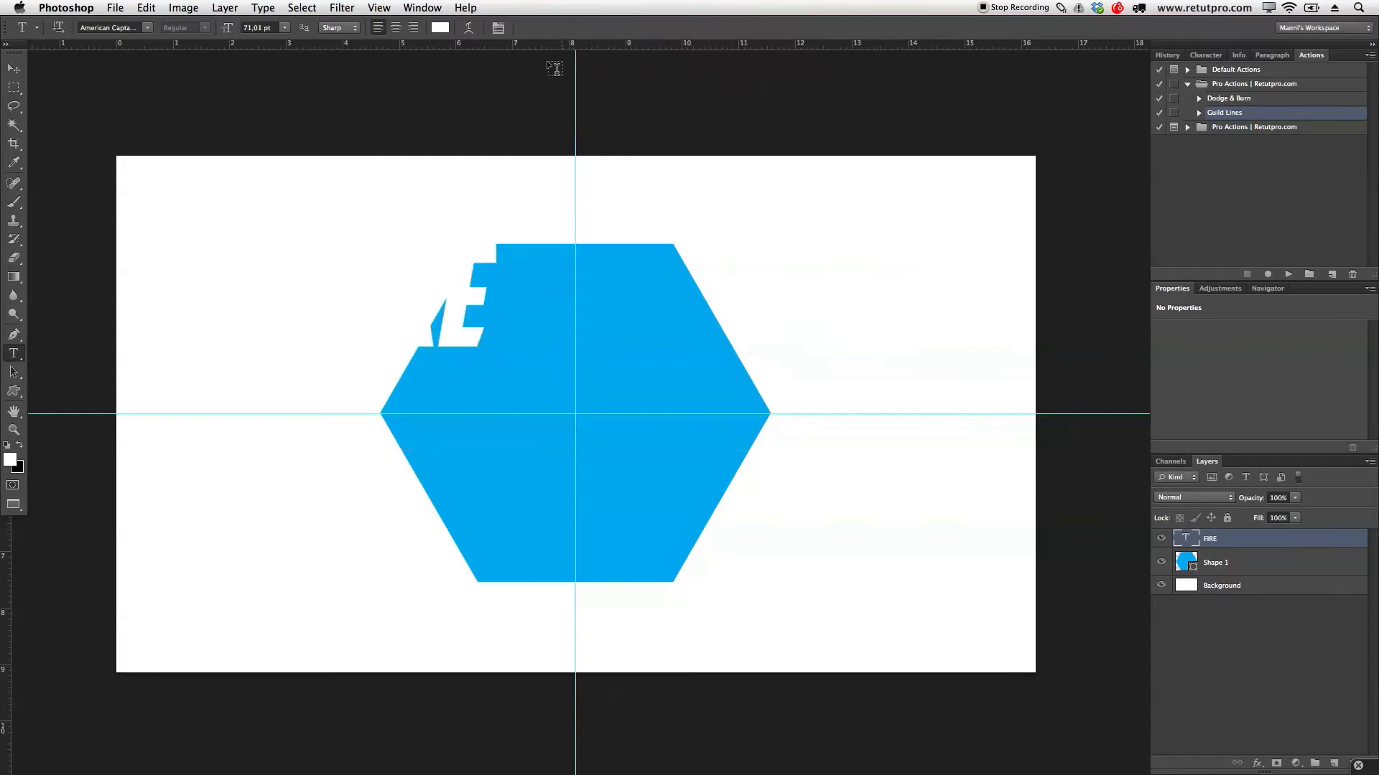
left_click(14, 68)
Drag FIRE onto the hexagon's top half, then rotate Shape 1 to about -19° and nudge it into place.
left_click_drag(488, 359, 582, 356)
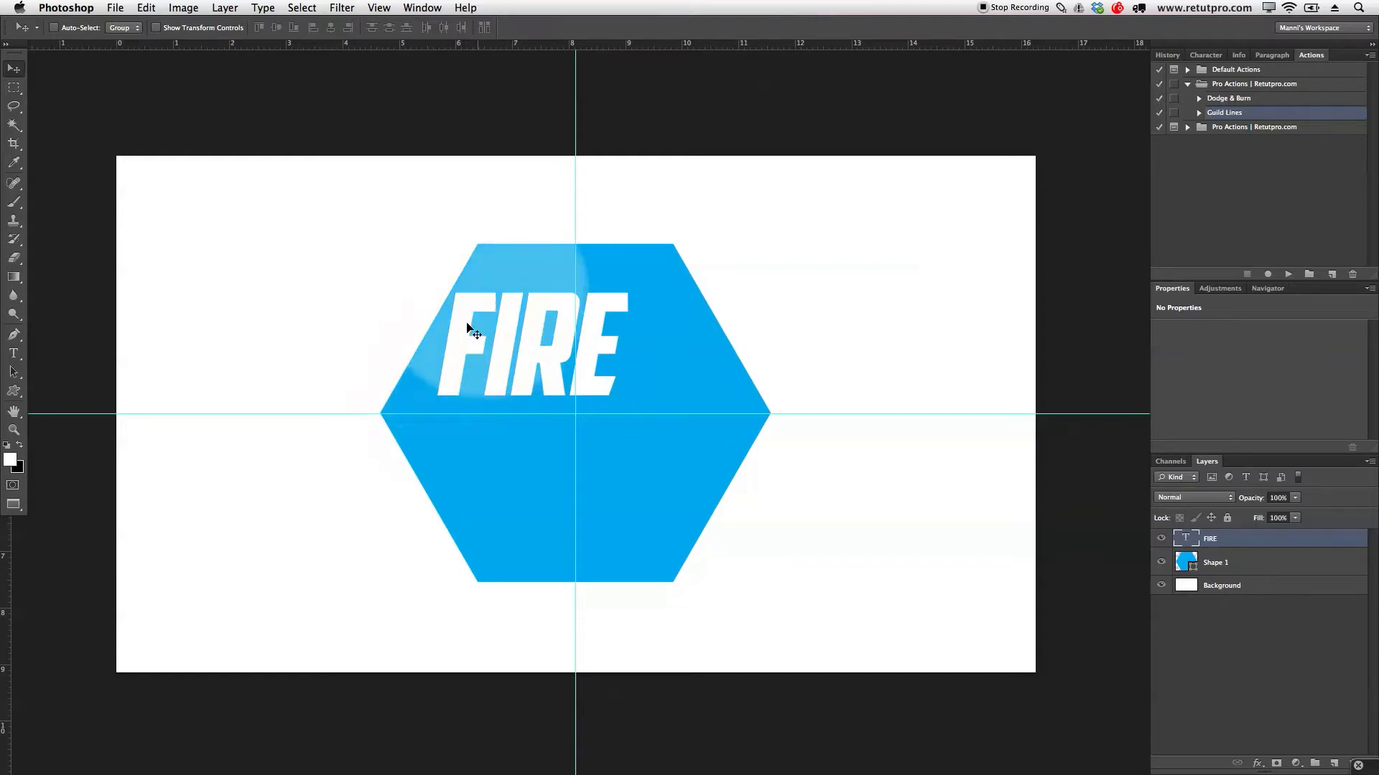
left_click(1269, 566)
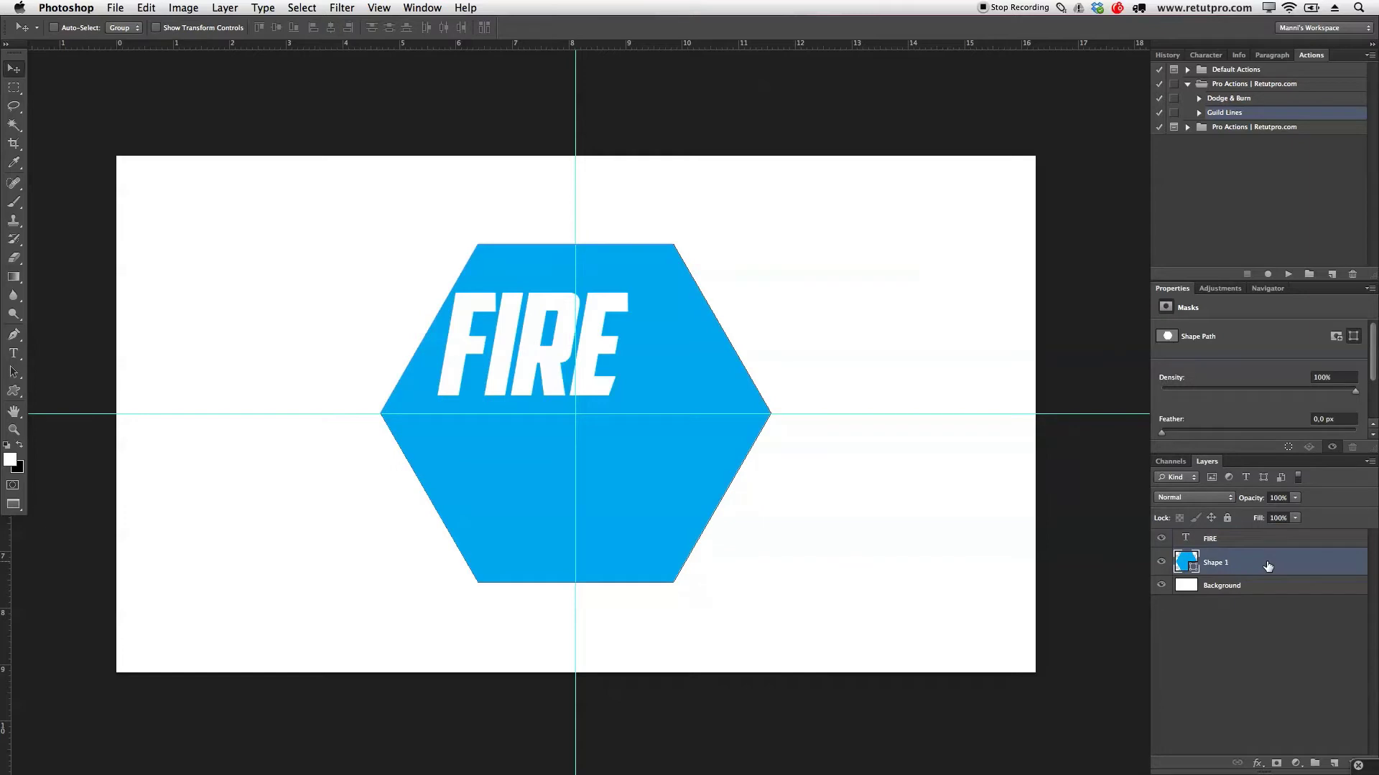
key("ctrl+t")
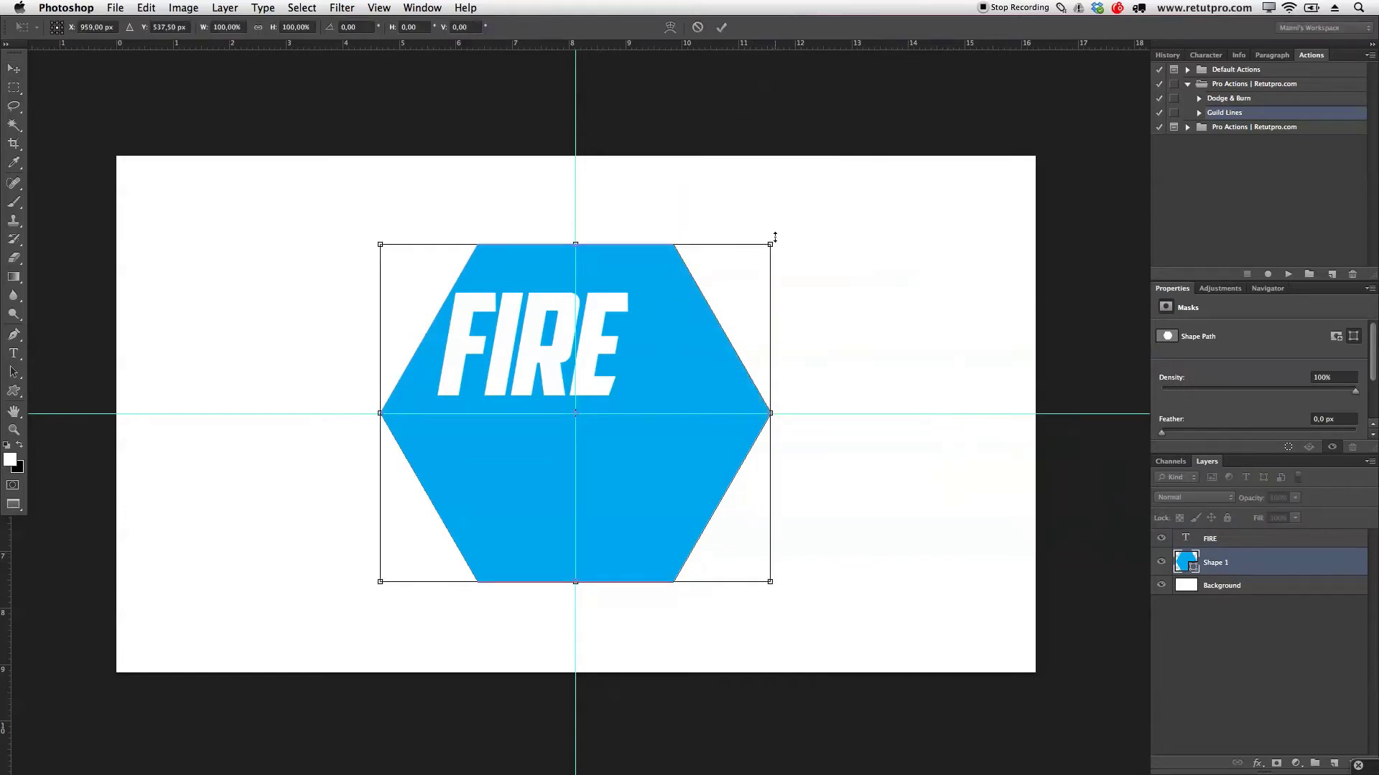
left_click_drag(786, 231, 735, 185)
left_click_drag(540, 342, 556, 341)
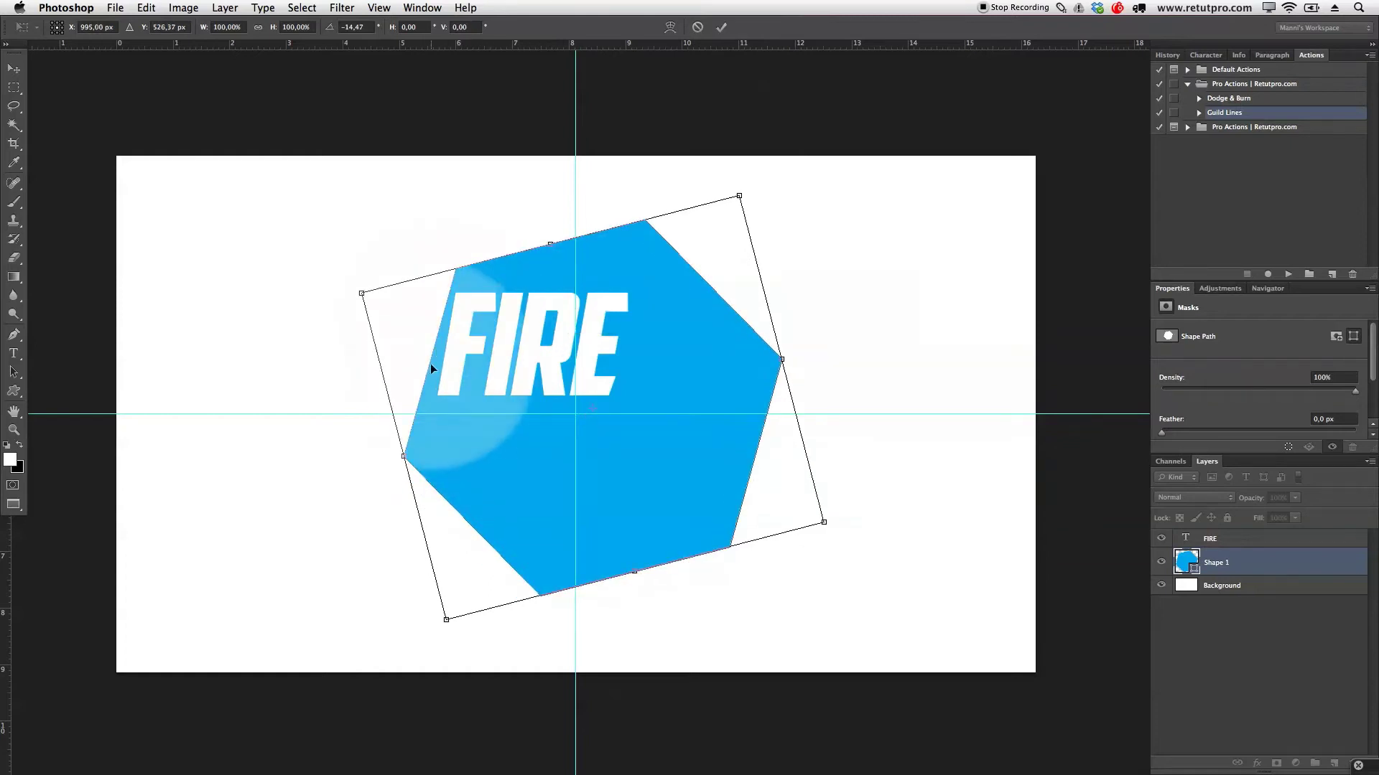
left_click_drag(784, 265, 775, 248)
left_click_drag(595, 304, 609, 303)
left_click_drag(809, 279, 808, 279)
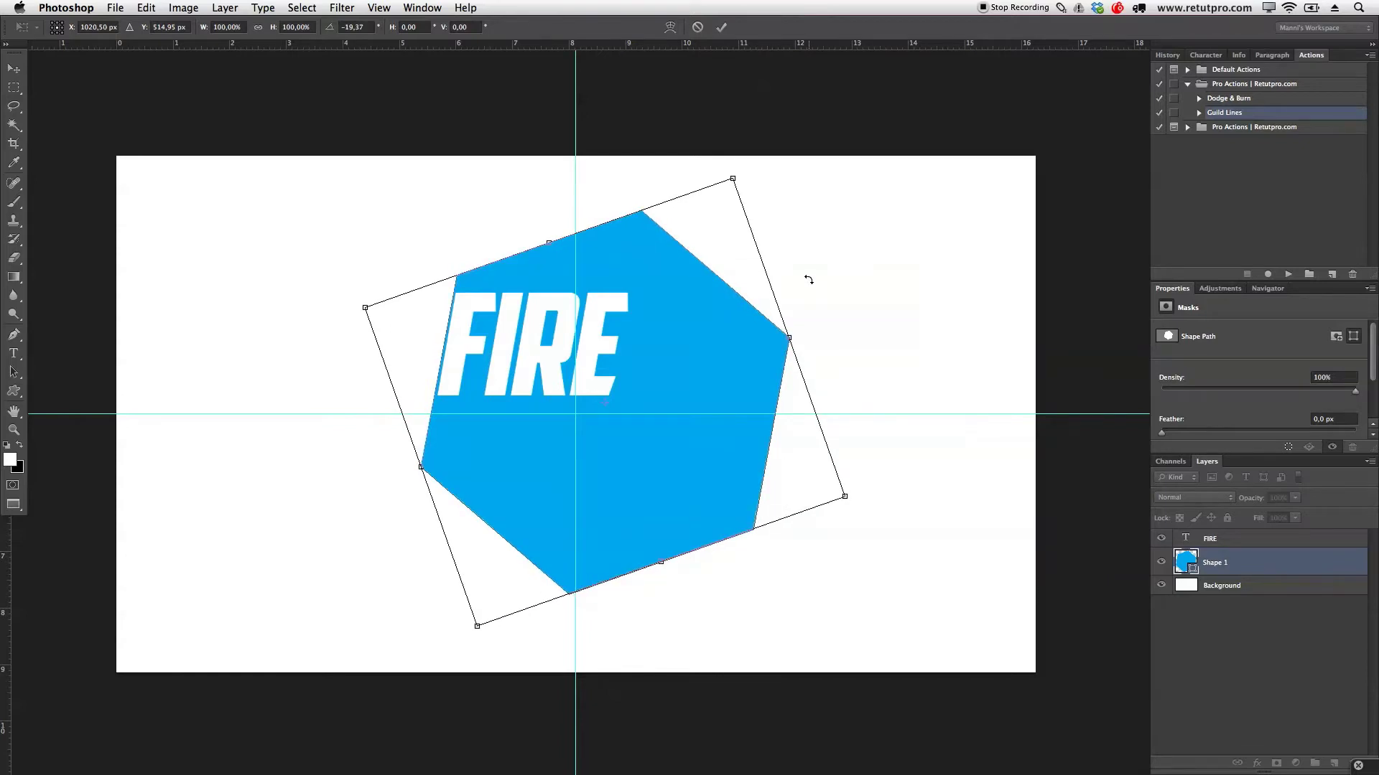
left_click(722, 28)
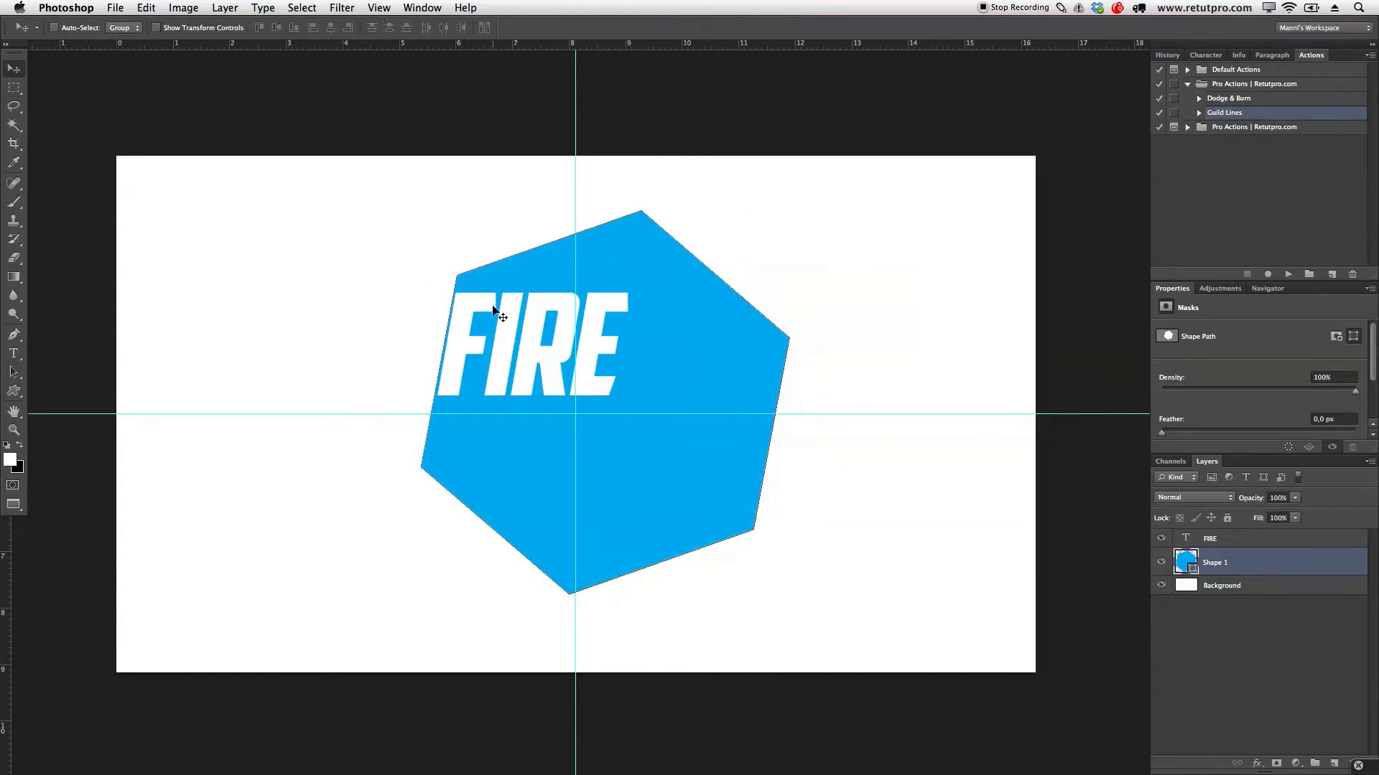
left_click_drag(493, 347, 504, 294)
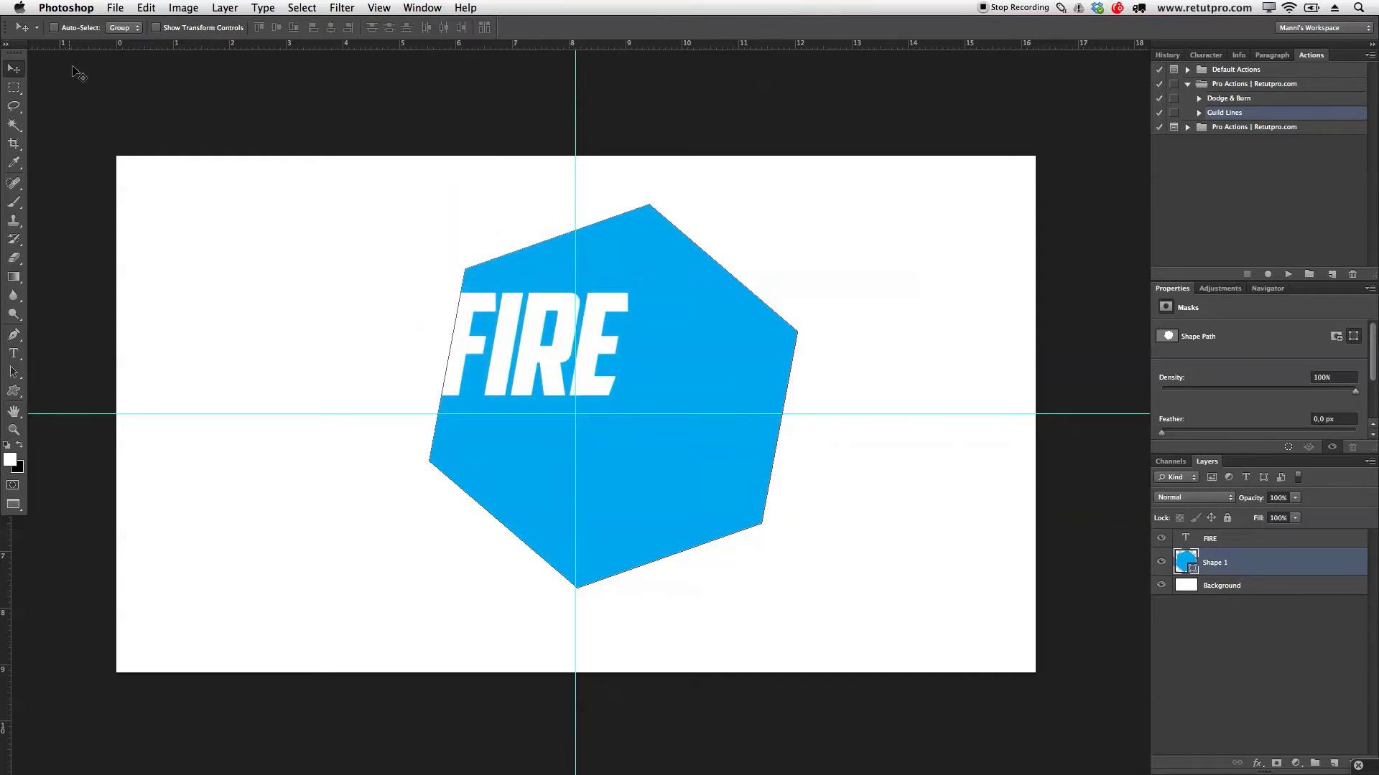
Enlarge the FIRE text to 133 pt.
left_click(14, 353)
left_click(586, 338)
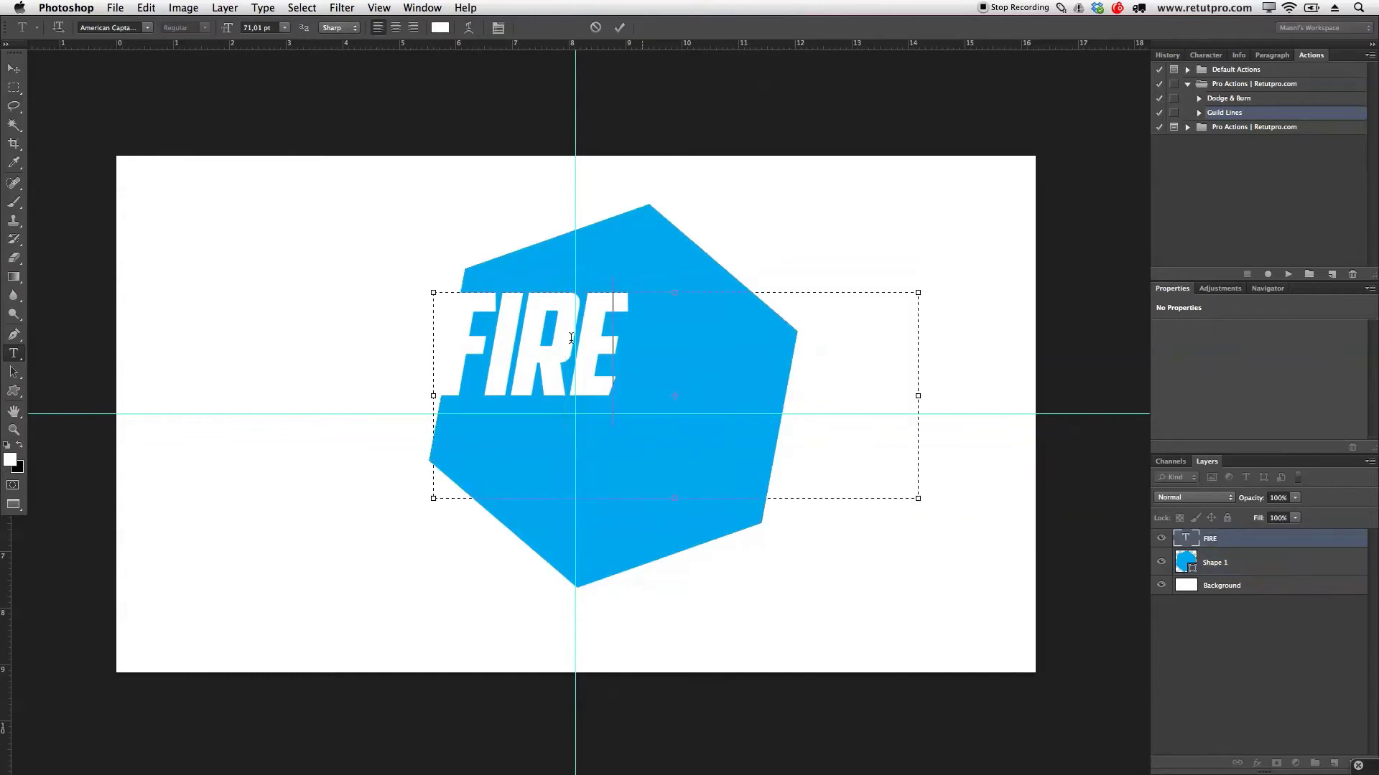
left_click_drag(645, 341, 429, 334)
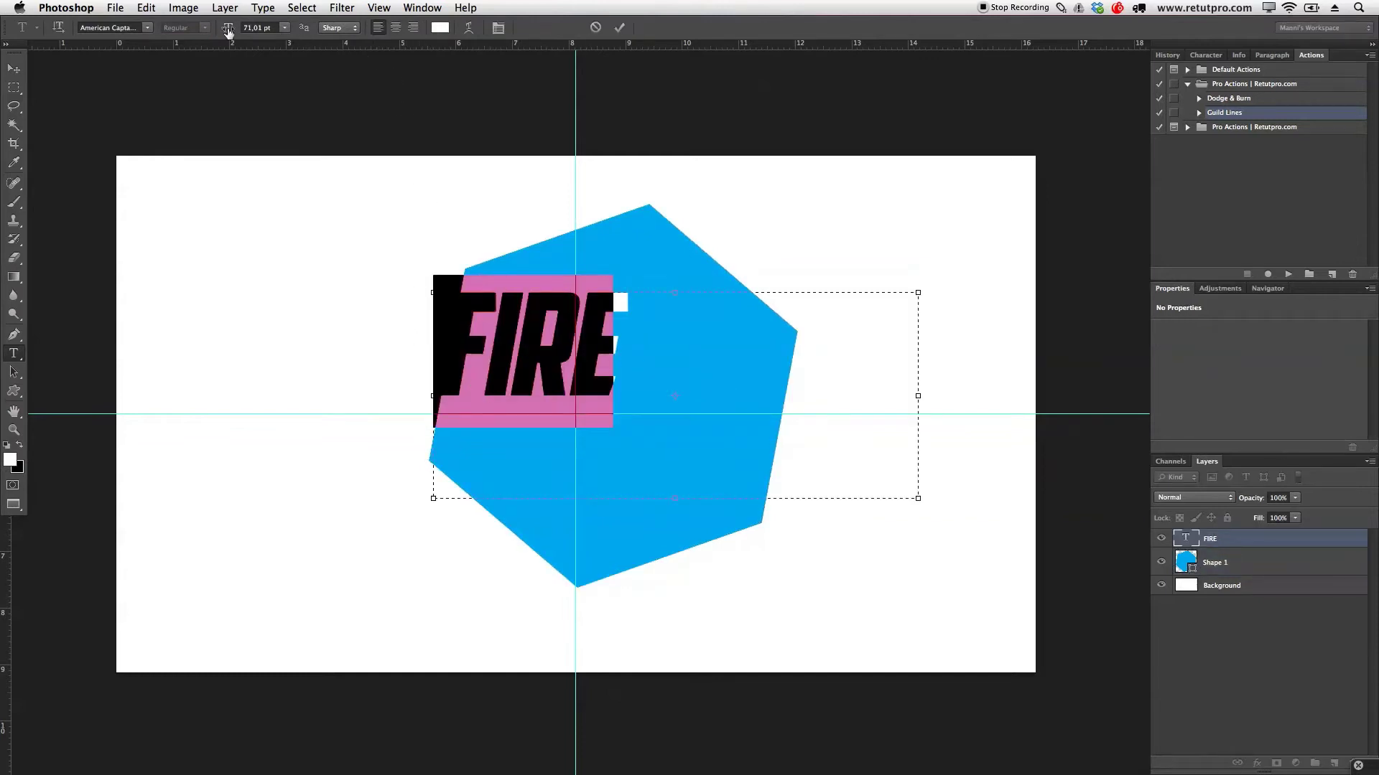
mouse_move(228, 31)
left_mouse_down()
mouse_move(275, 29)
mouse_move(226, 32)
left_mouse_up()
left_click(462, 354)
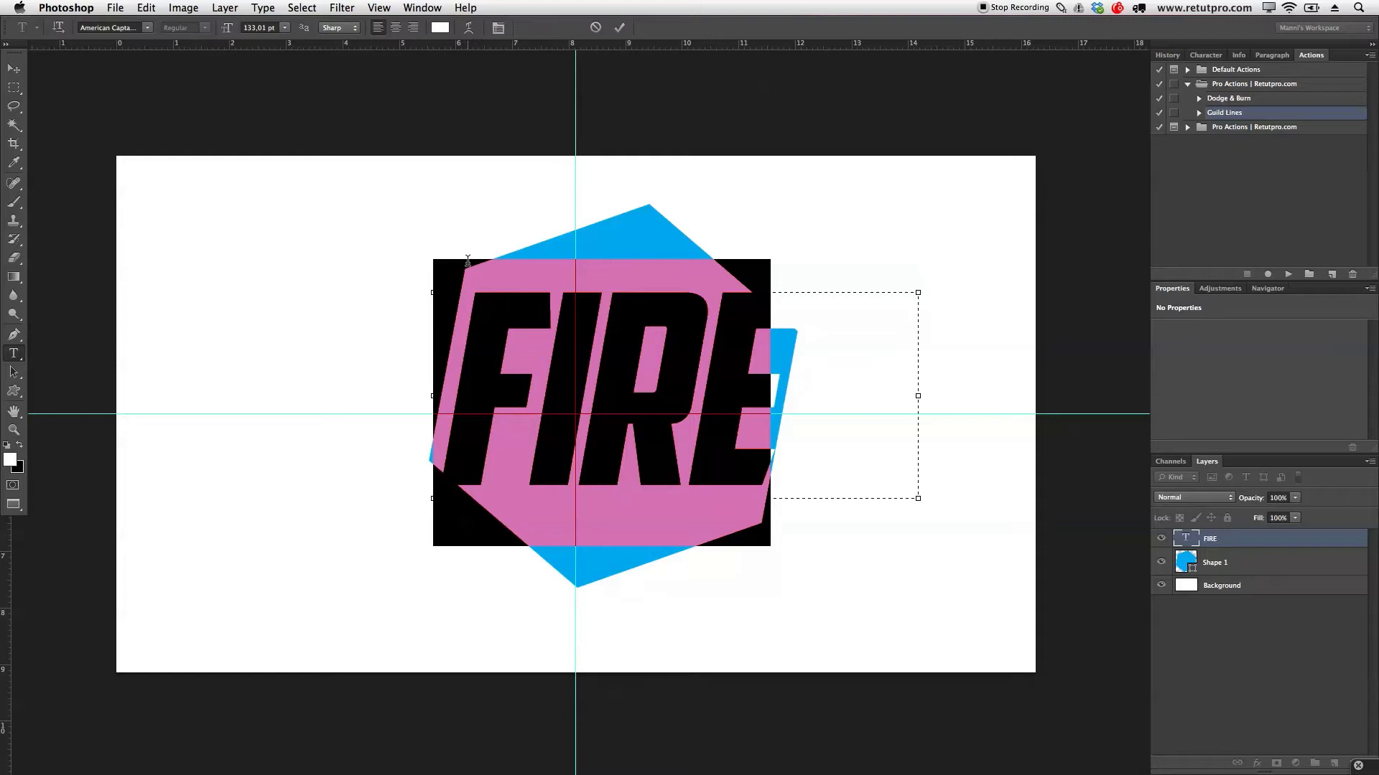
left_click(472, 283)
left_click(617, 29)
Move FIRE up and slightly left across the middle of the tilted hexagon.
key("v")
left_click_drag(619, 449, 616, 423)
key("Left")
key("Left")
key("Left")
key("Left")
key("Left")
key("Left")
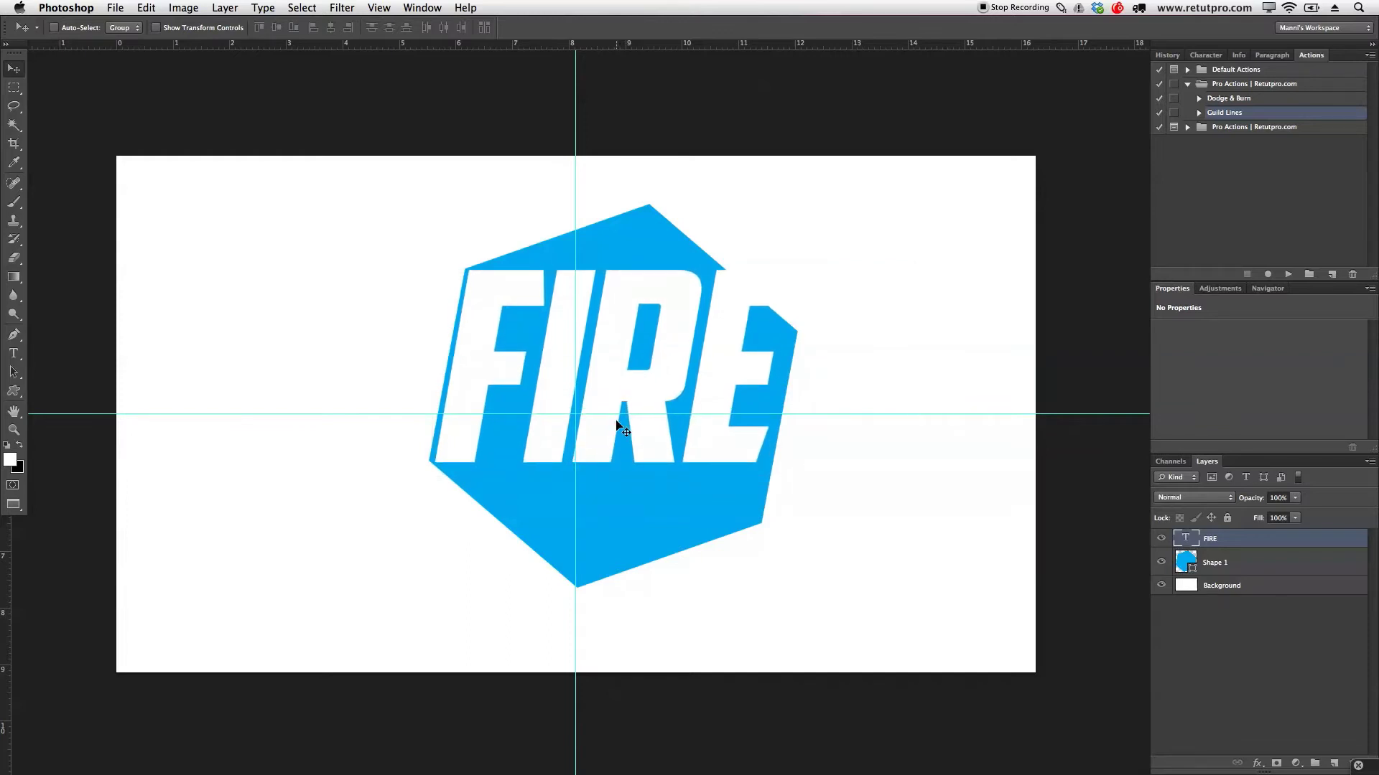
key("Left")
key("Left")
key("Up")
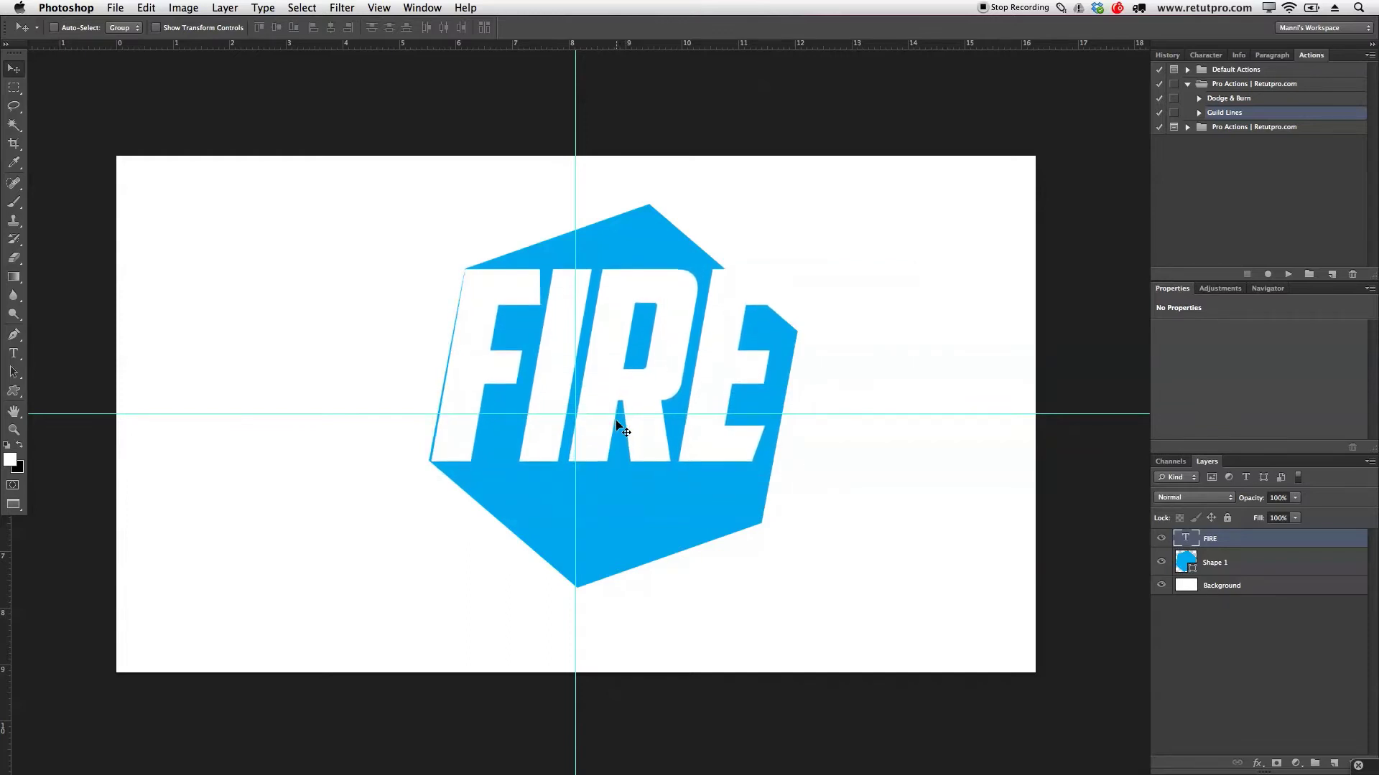
key("Up")
key("Left")
key("Left")
key("Left")
key("Left")
key("Left")
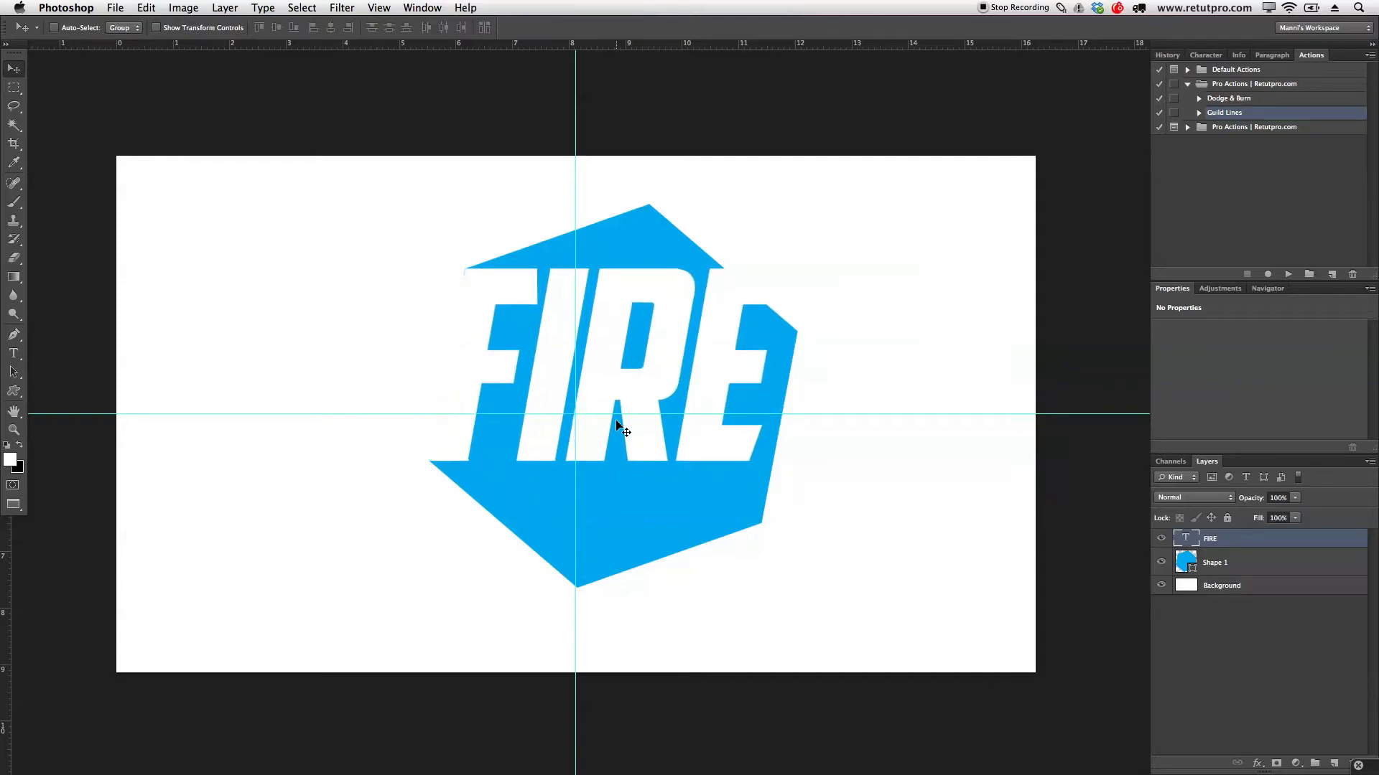
Nudge FIRE left, then move it and Shape 1 together slightly left and down.
key("Left")
key("Left")
key("Left")
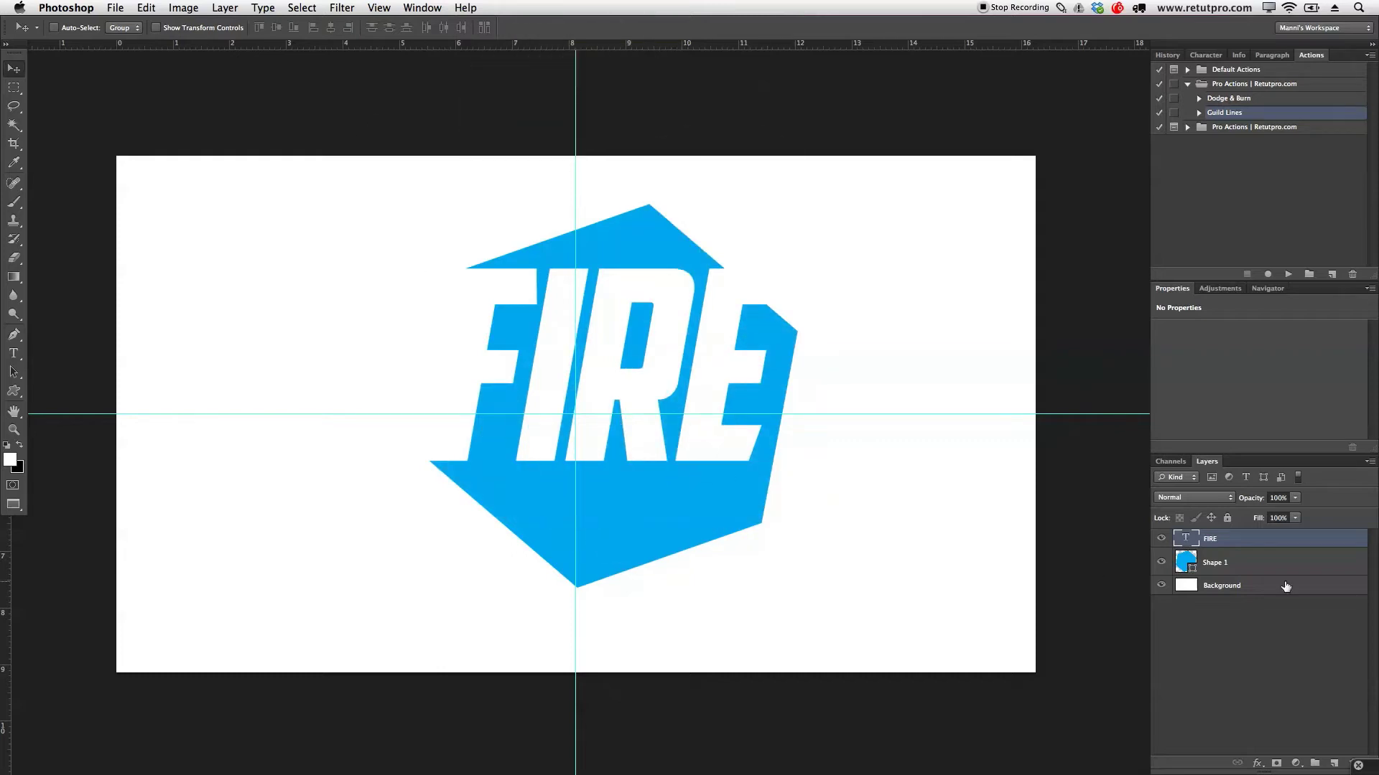
left_click(1248, 566)
left_click(1250, 564, "shift")
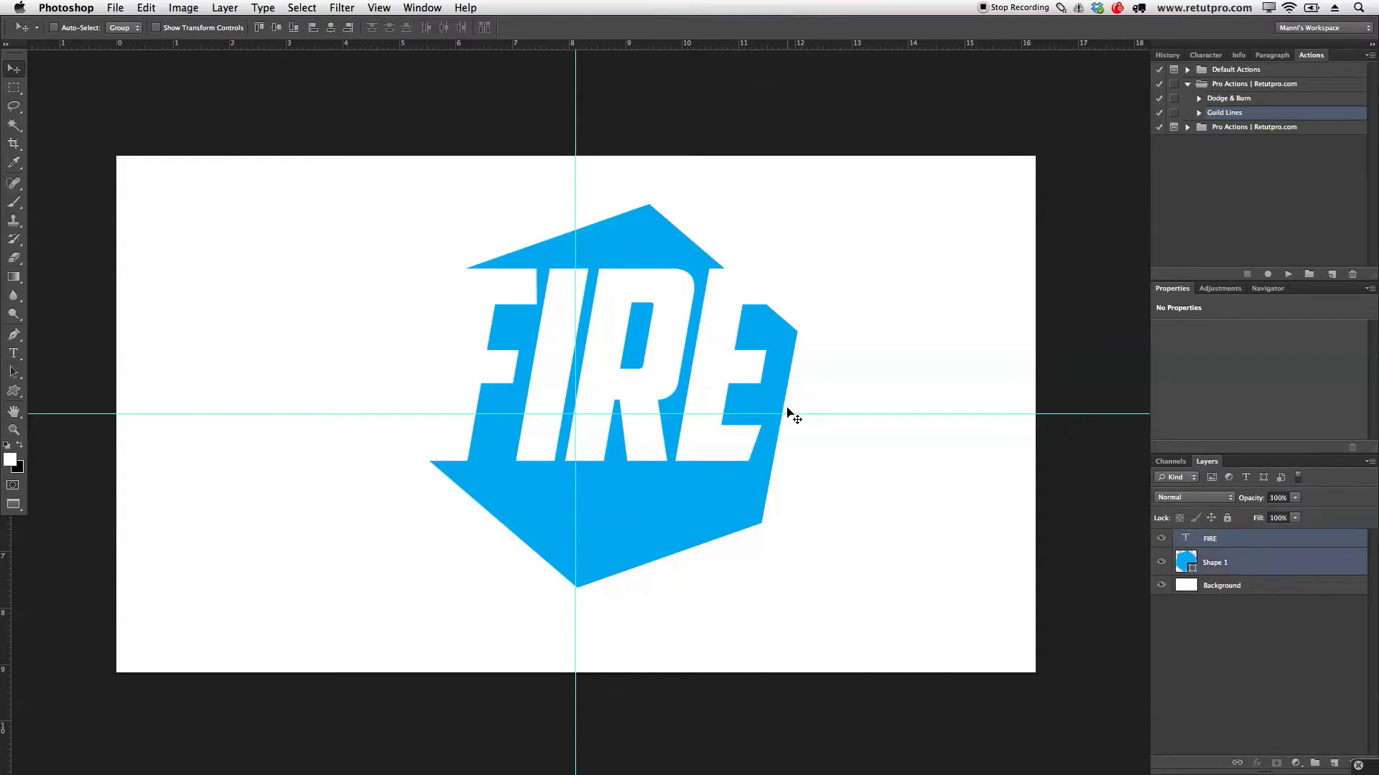
left_click_drag(893, 461, 864, 476)
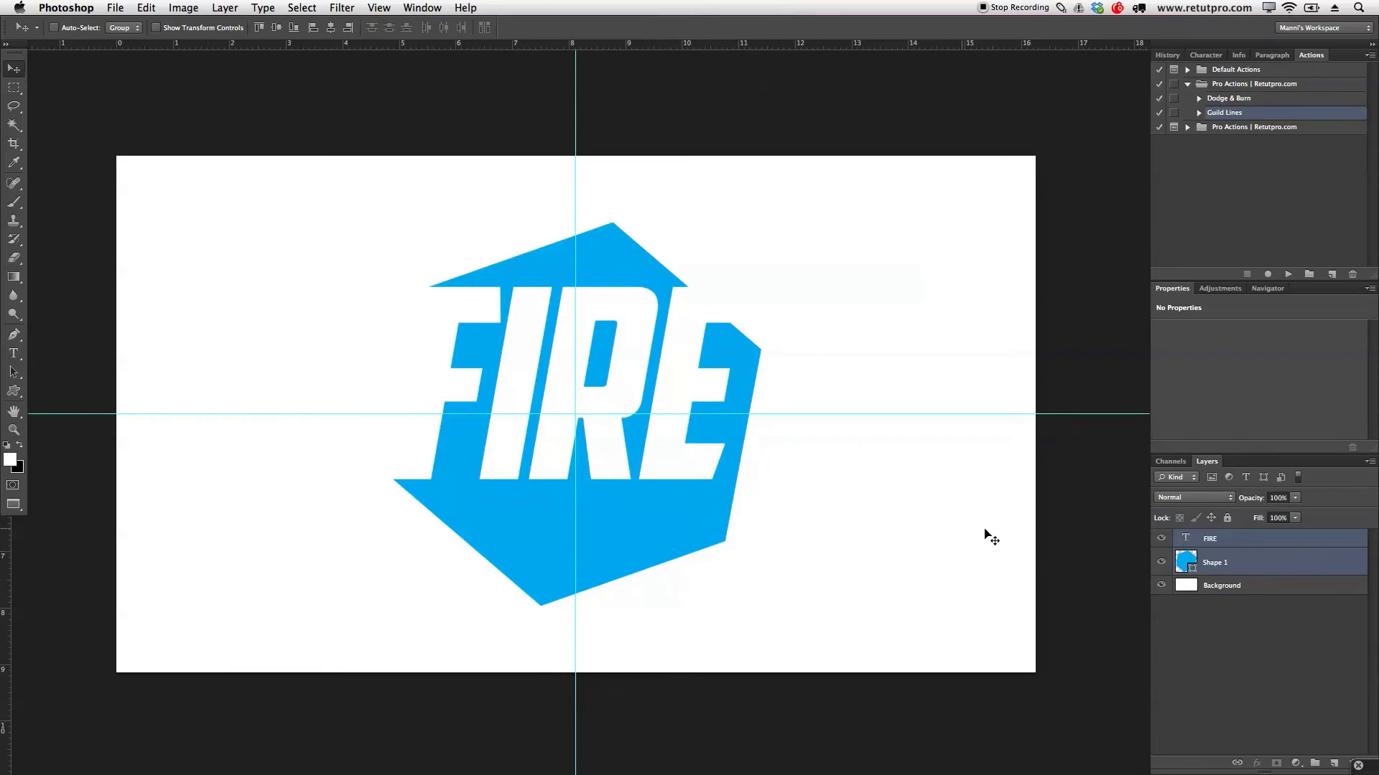
left_click(1196, 565)
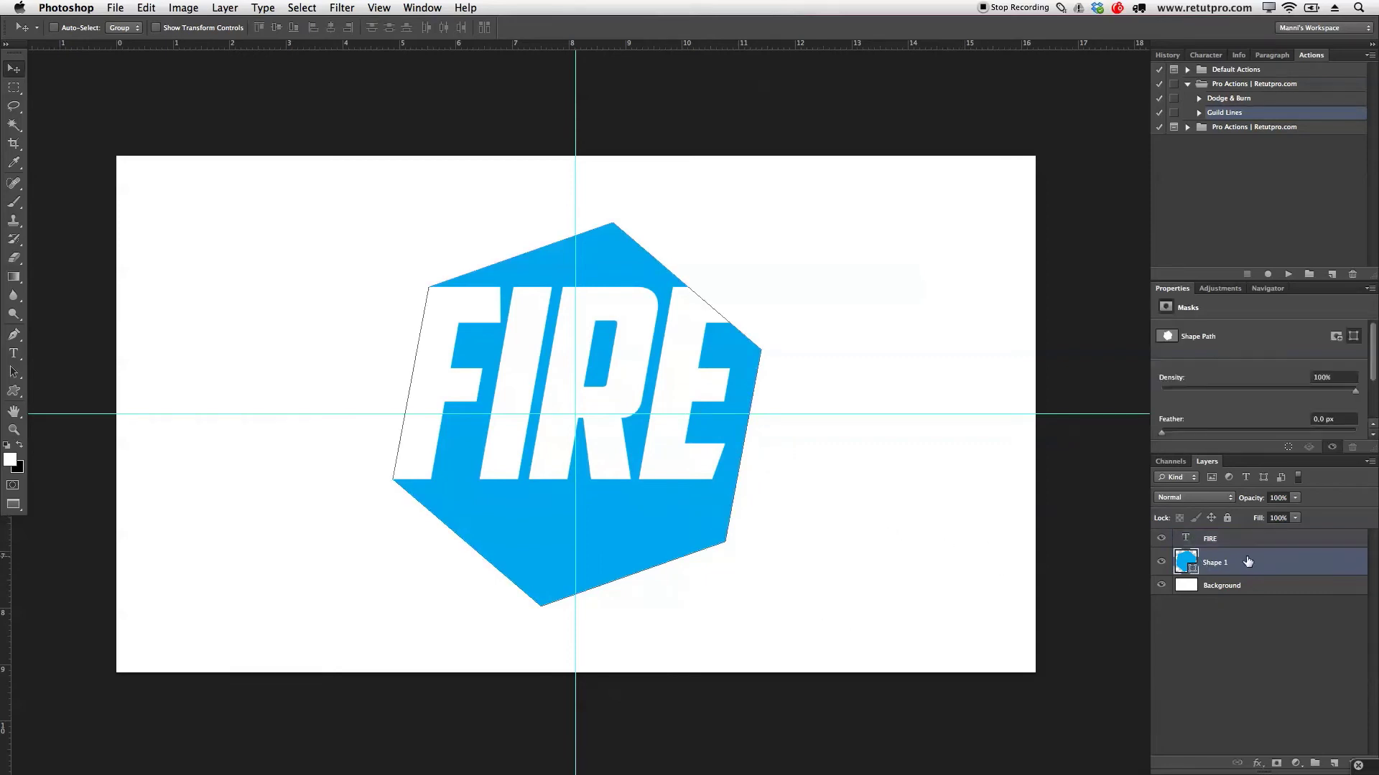
Change the hexagon's fill to dark teal blue #06749e.
double_click(1186, 561)
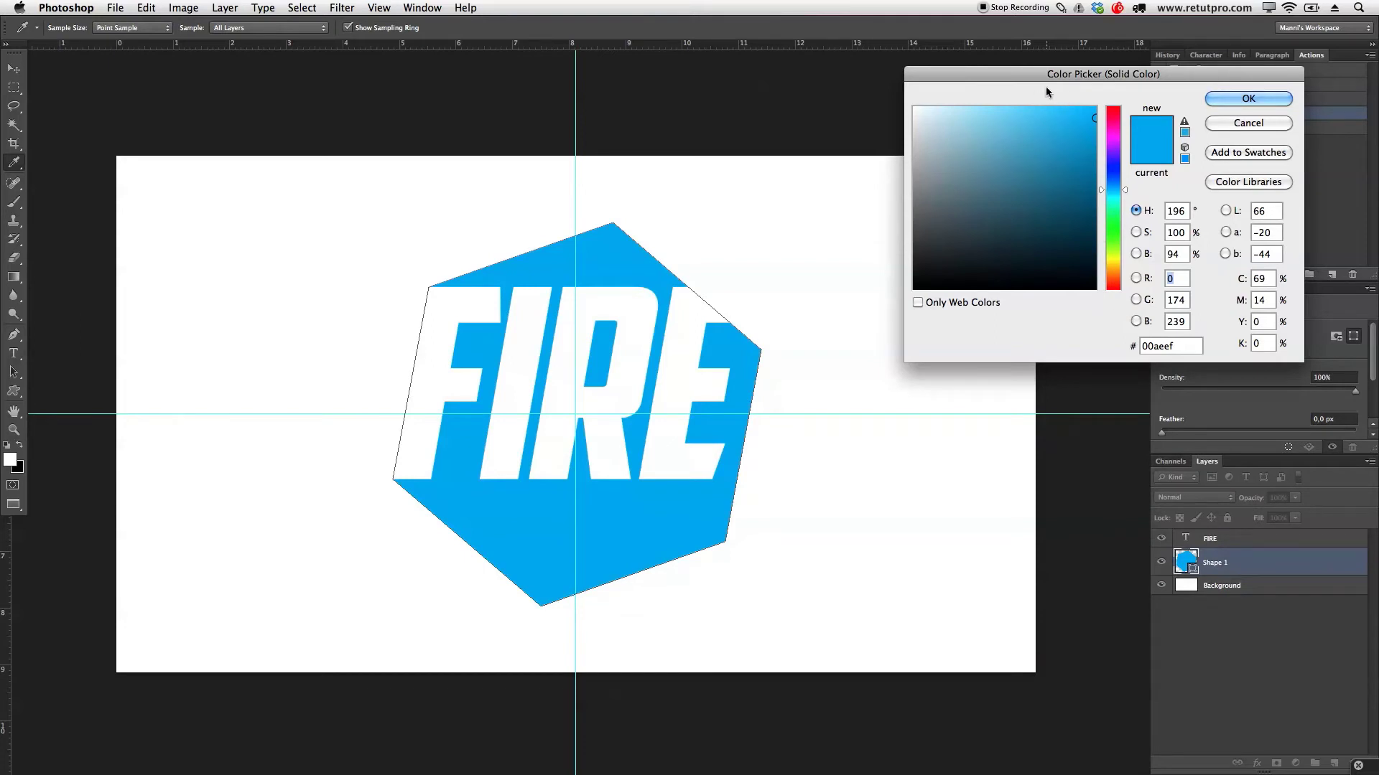
mouse_move(1093, 137)
left_mouse_down()
mouse_move(1089, 168)
mouse_move(1112, 115)
left_mouse_up()
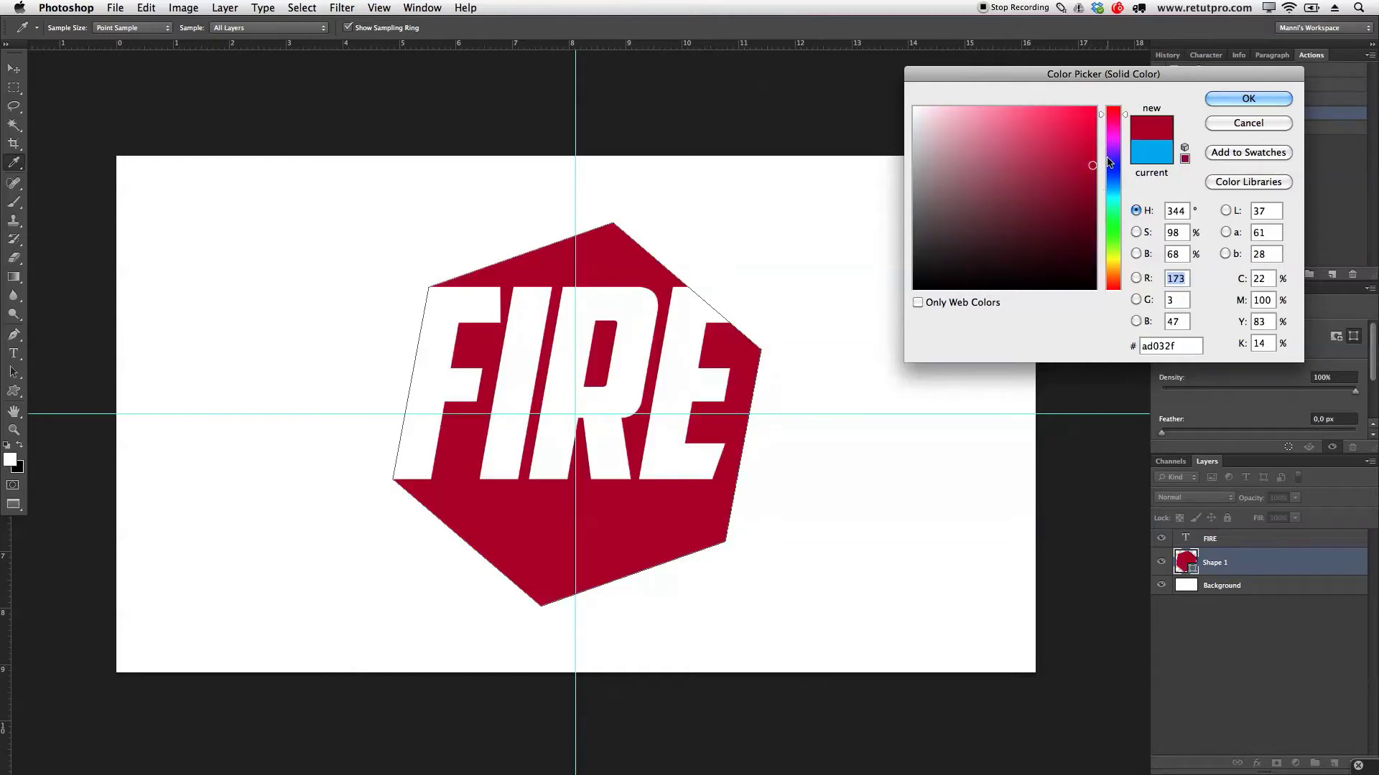
left_click_drag(1113, 234, 1113, 277)
left_click_drag(1112, 175, 1114, 183)
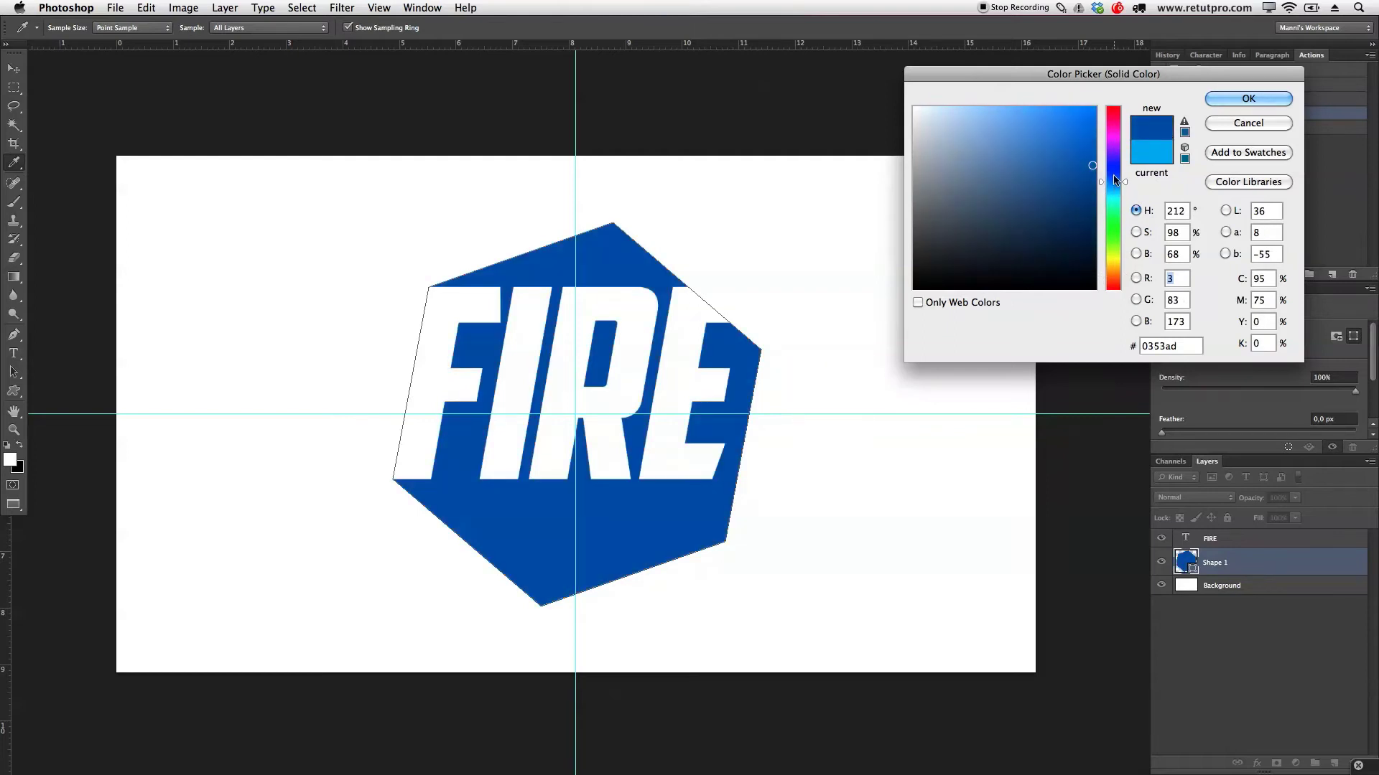
key("super+z")
key("Return")
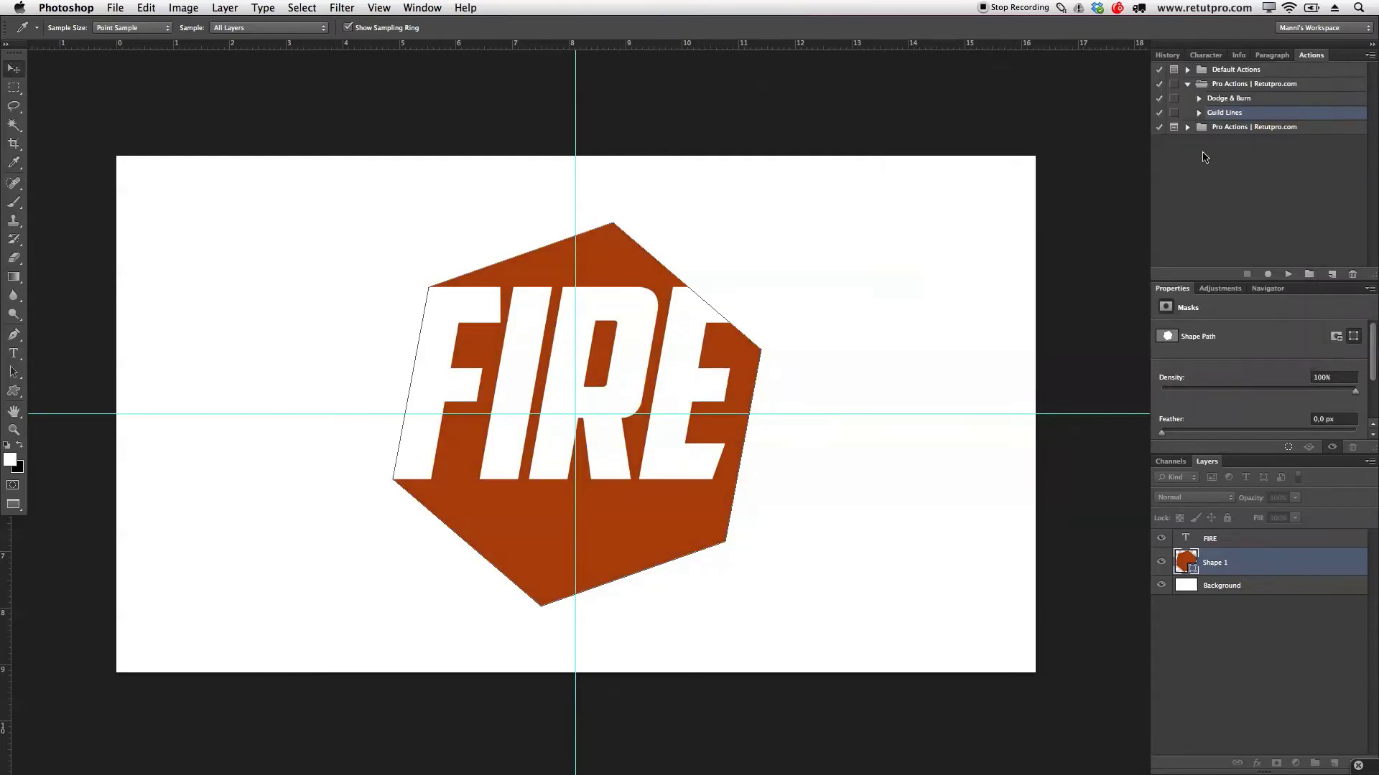
double_click(1185, 562)
left_click_drag(1079, 125, 1087, 179)
left_click(1231, 99)
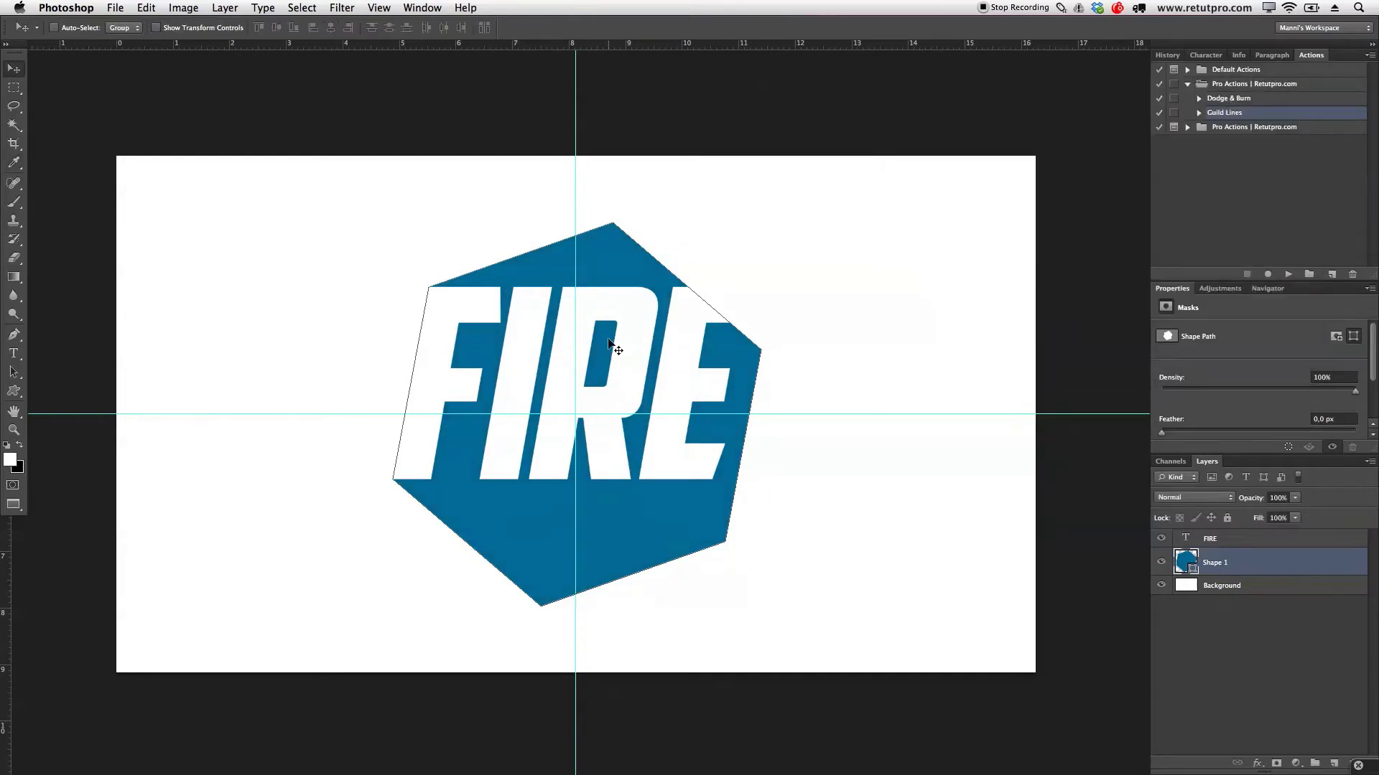
Create an EQUIPMENT text box just below the FIRE lettering.
left_click(1275, 539)
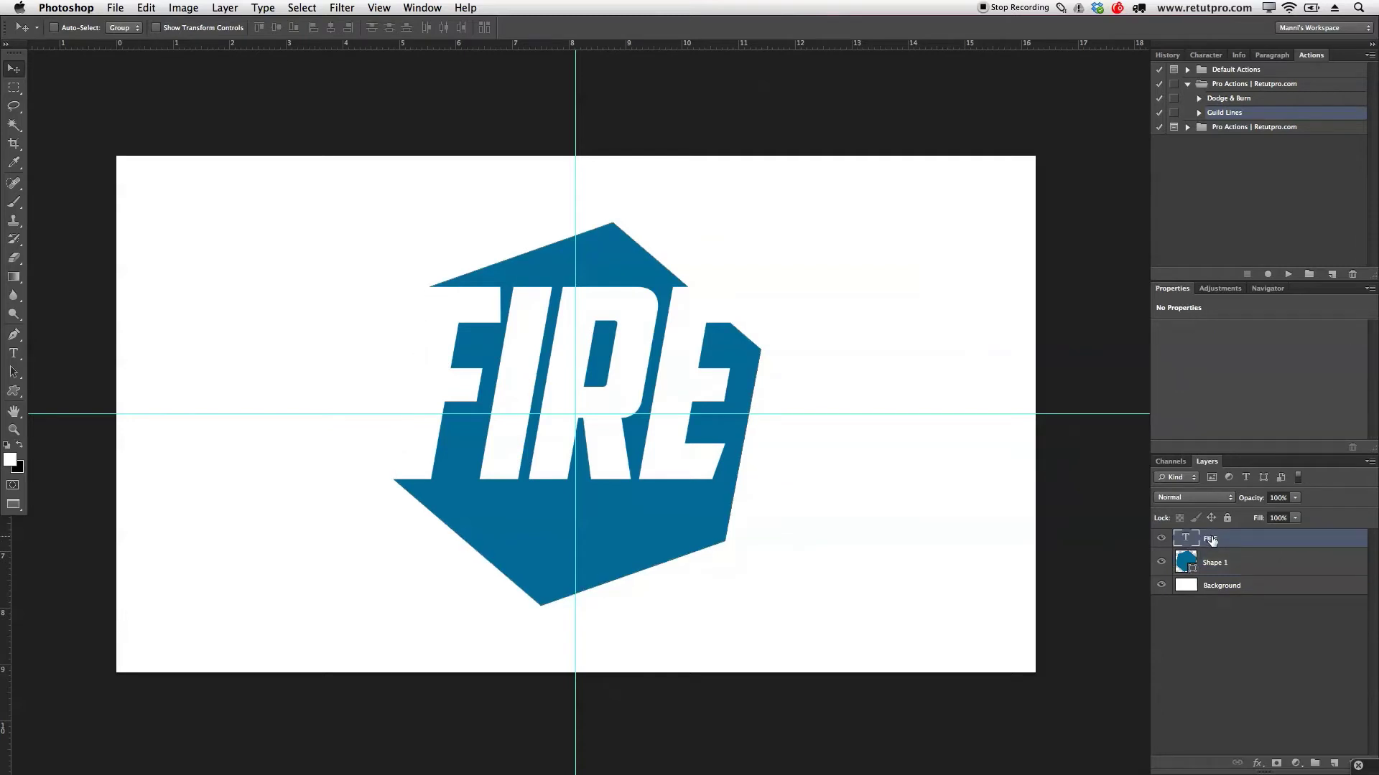
left_click(570, 479)
key("t")
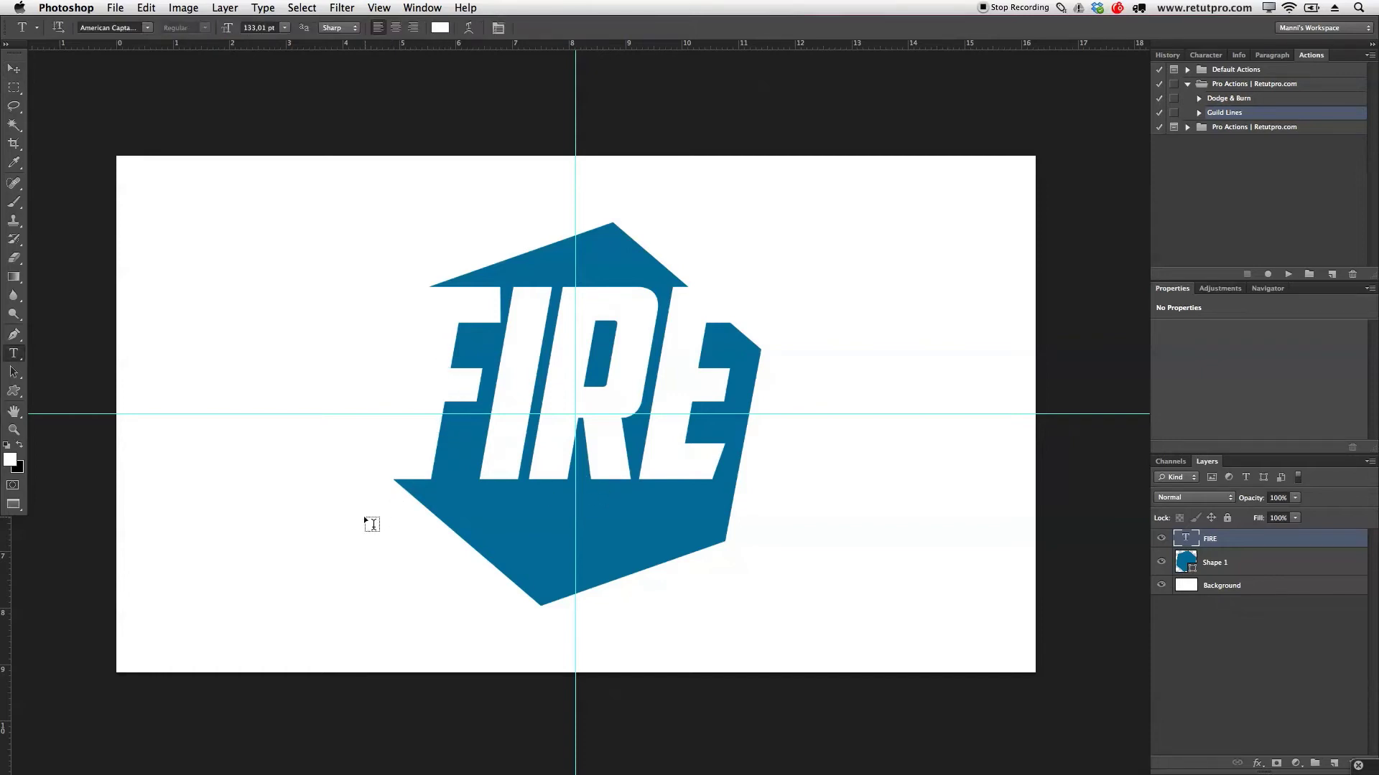
left_click_drag(338, 509, 760, 583)
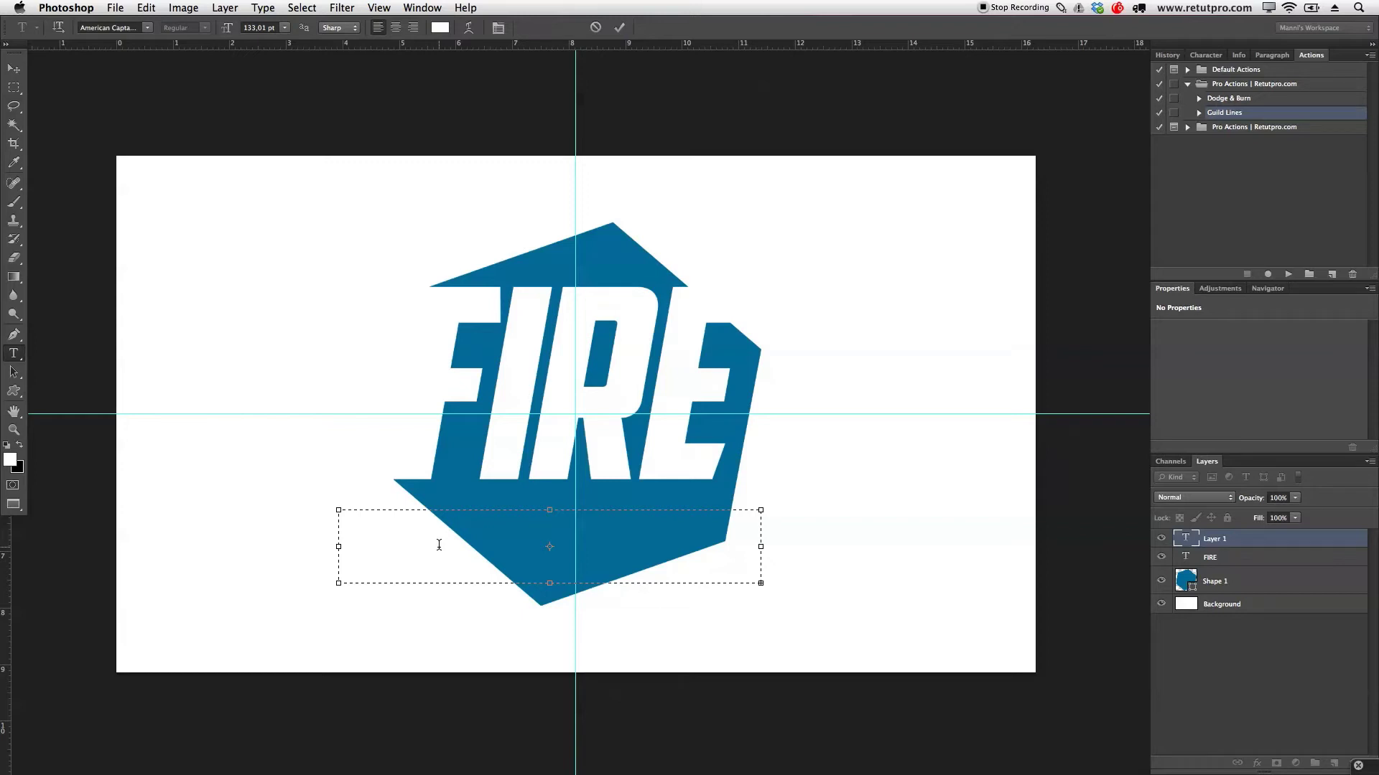
key("super")
key("super")
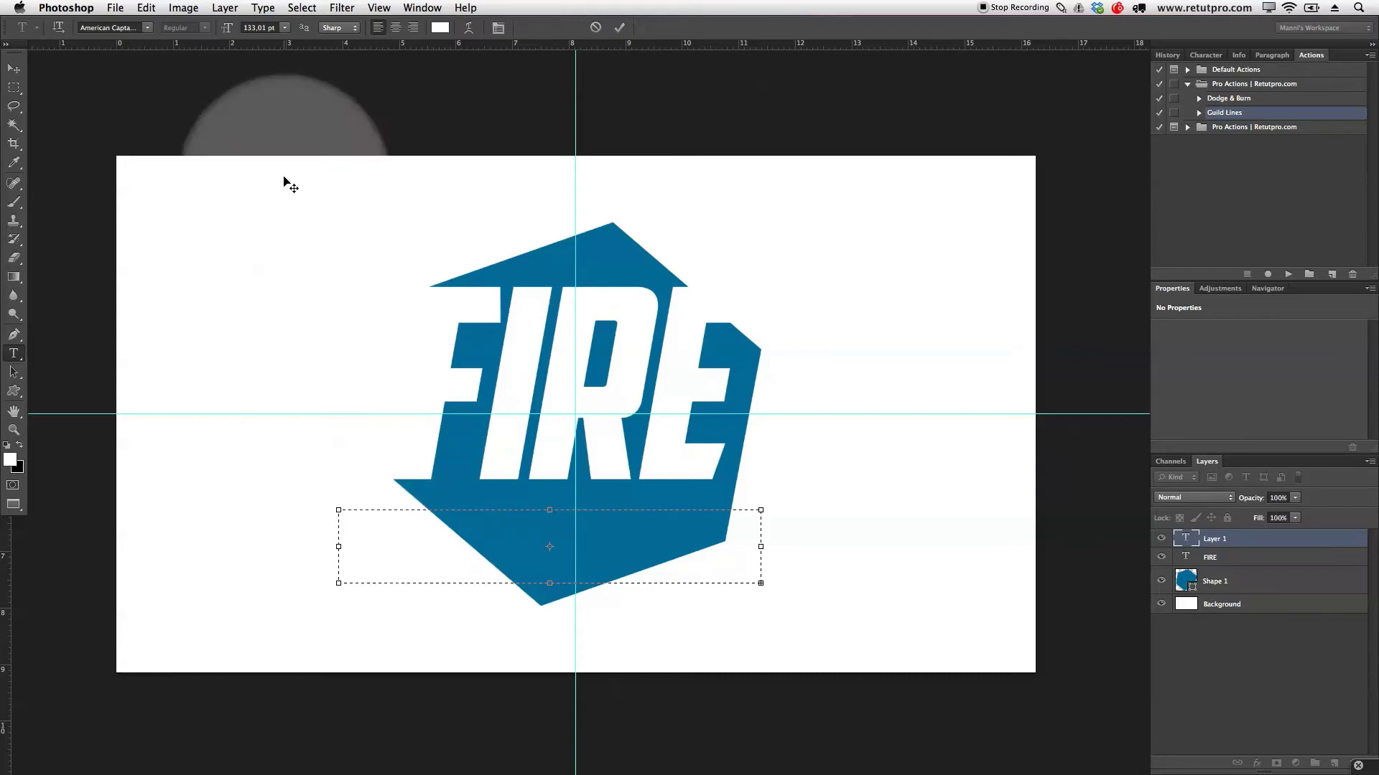
left_click_drag(418, 510, 462, 538)
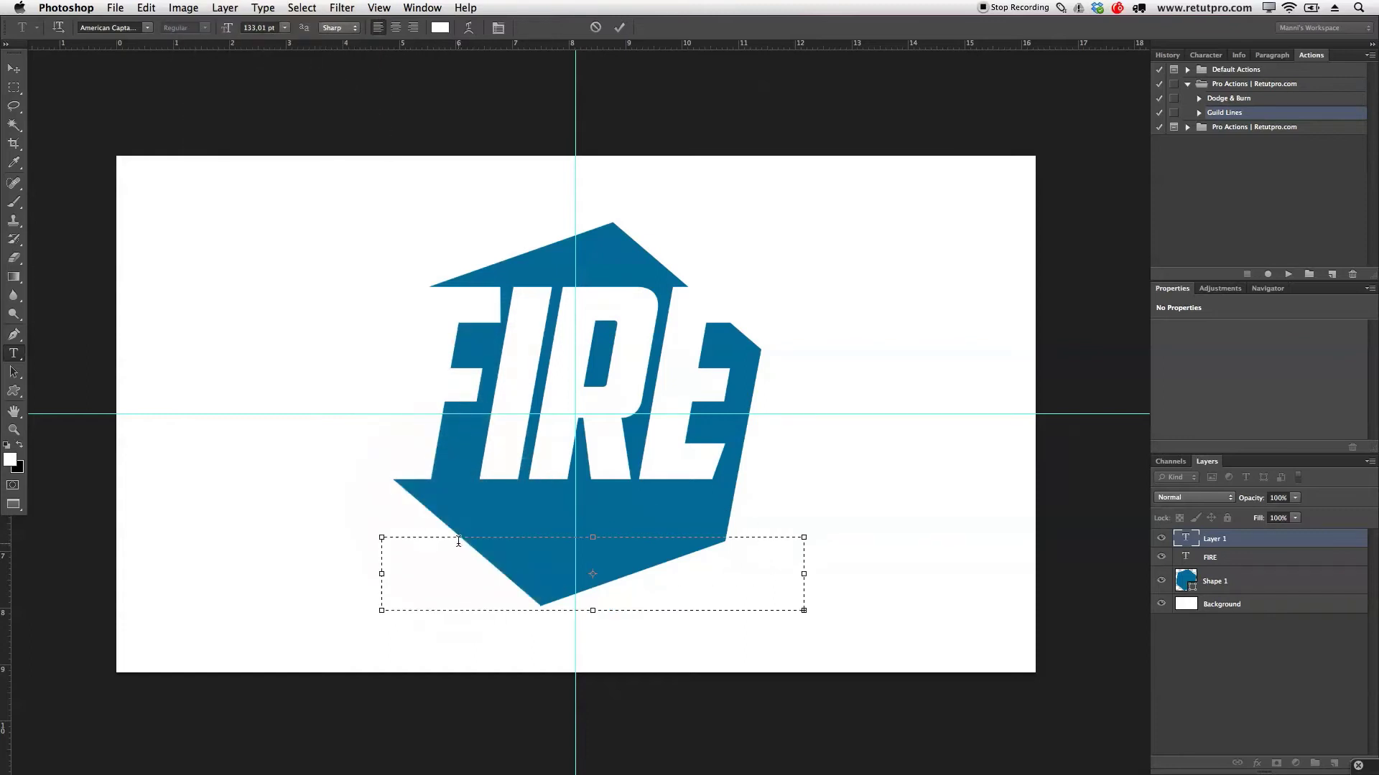
Shrink EQUIPMENT to 18.03 pt and move it into the blue shape's lower part.
left_click_drag(230, 28, 181, 27)
left_click_drag(226, 28, 204, 18)
left_click(623, 30)
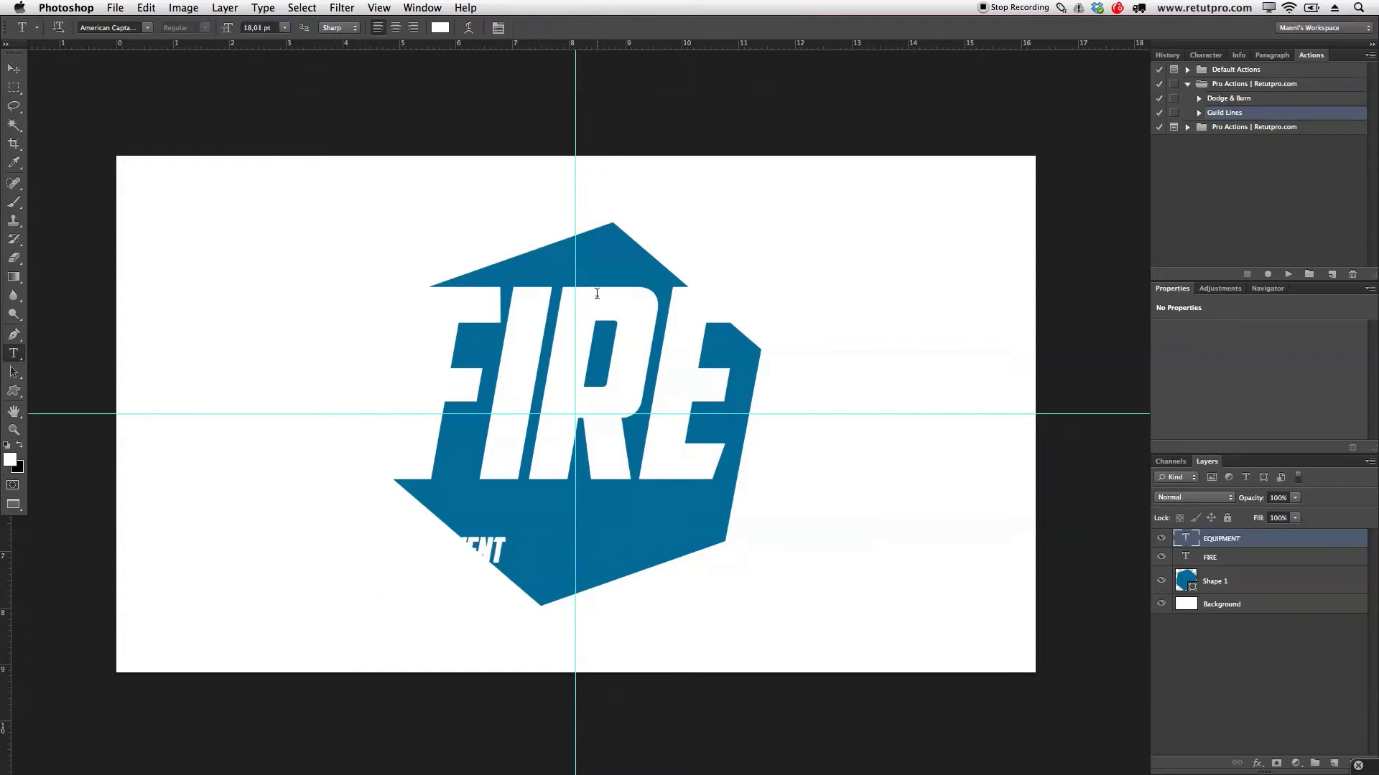
key("v")
mouse_move(517, 543)
left_mouse_down()
mouse_move(616, 511)
mouse_move(554, 507)
mouse_move(527, 533)
left_mouse_up()
key("t")
left_click(527, 528)
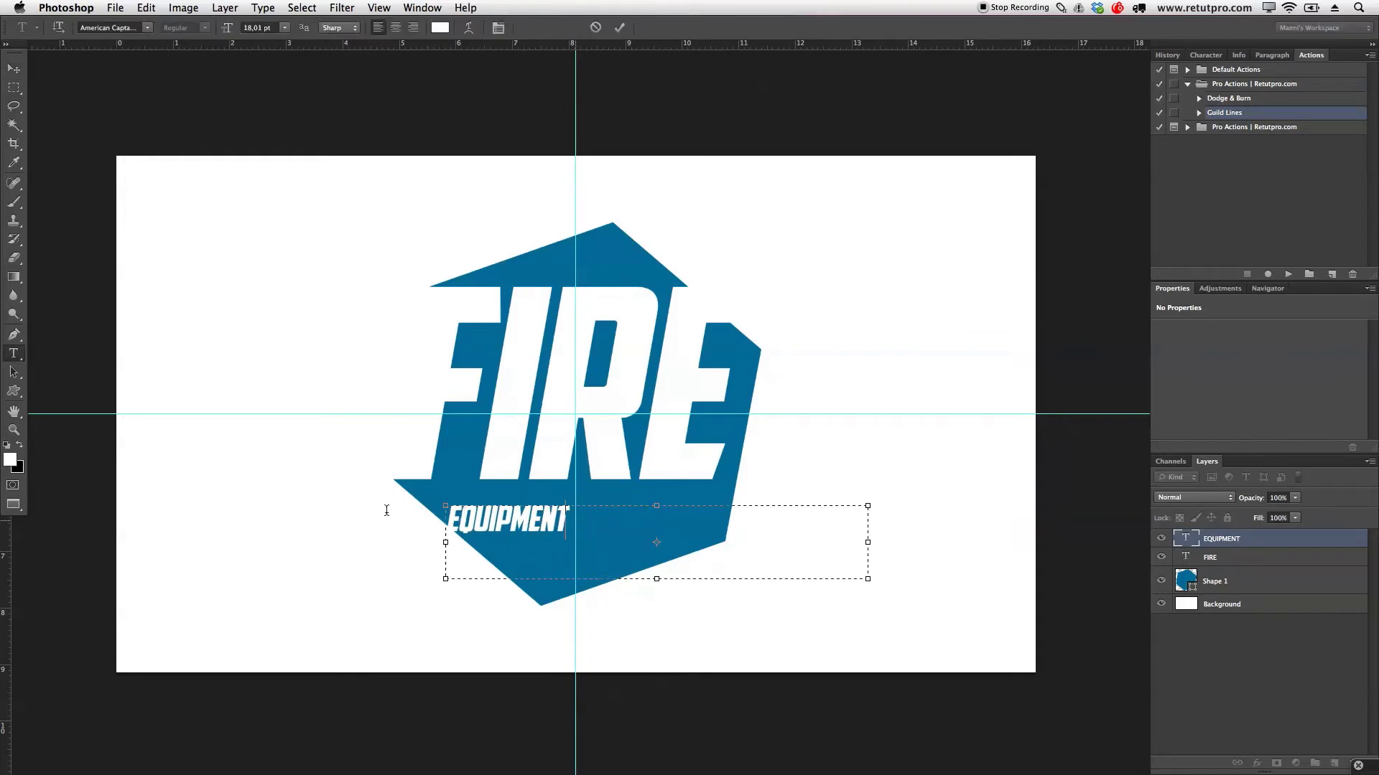
Enlarge EQUIPMENT to 23.01 pt and widen its tracking to 280.
key("super+a")
left_click_drag(225, 29, 229, 29)
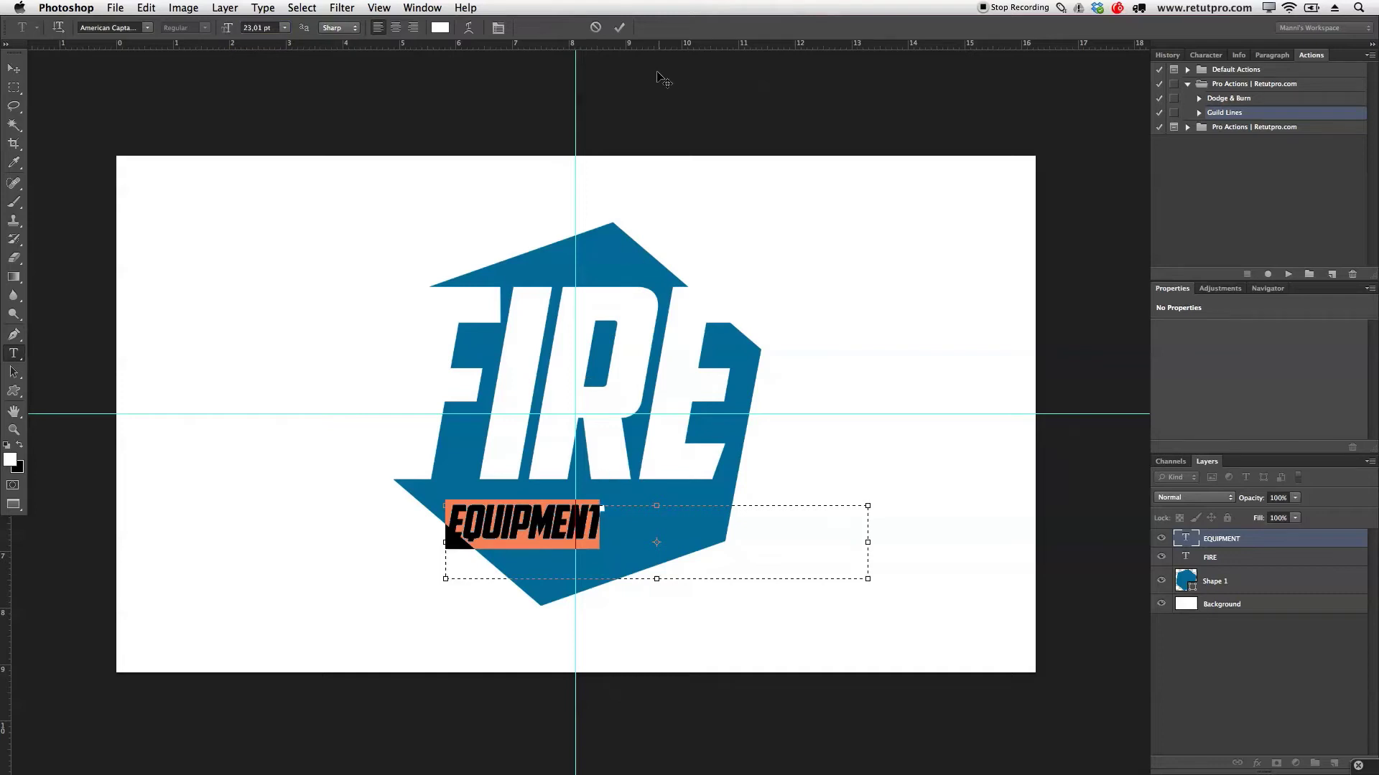
left_click(619, 29)
left_click(529, 522)
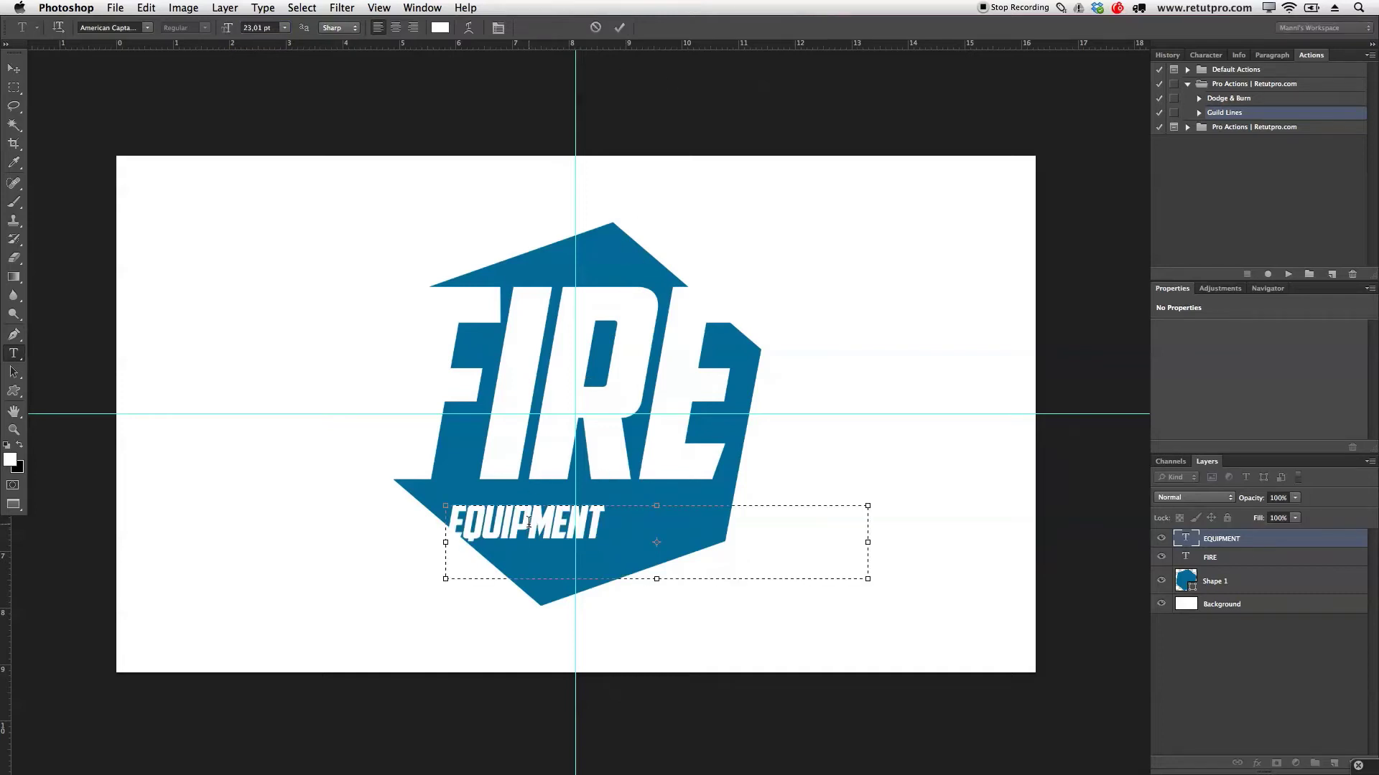
left_click_drag(617, 528, 408, 533)
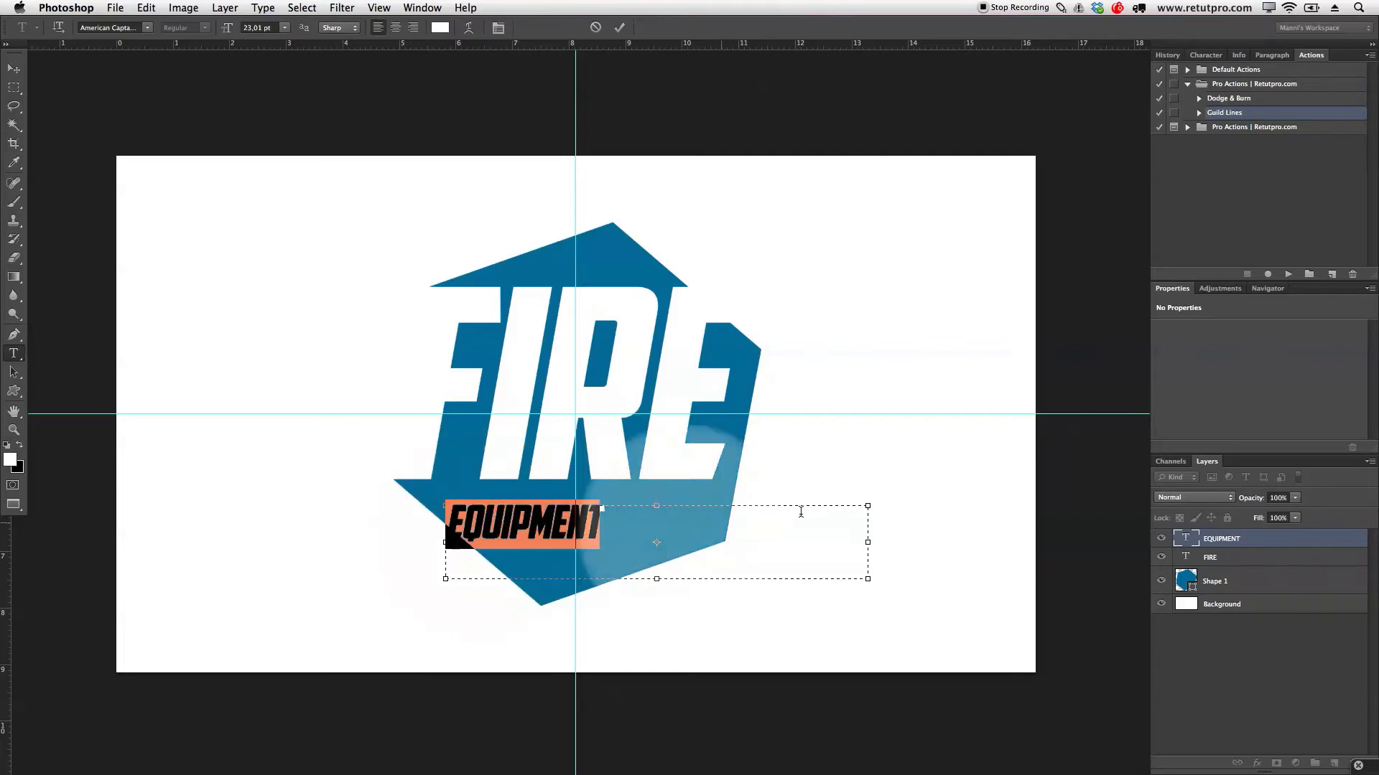
key("super+t")
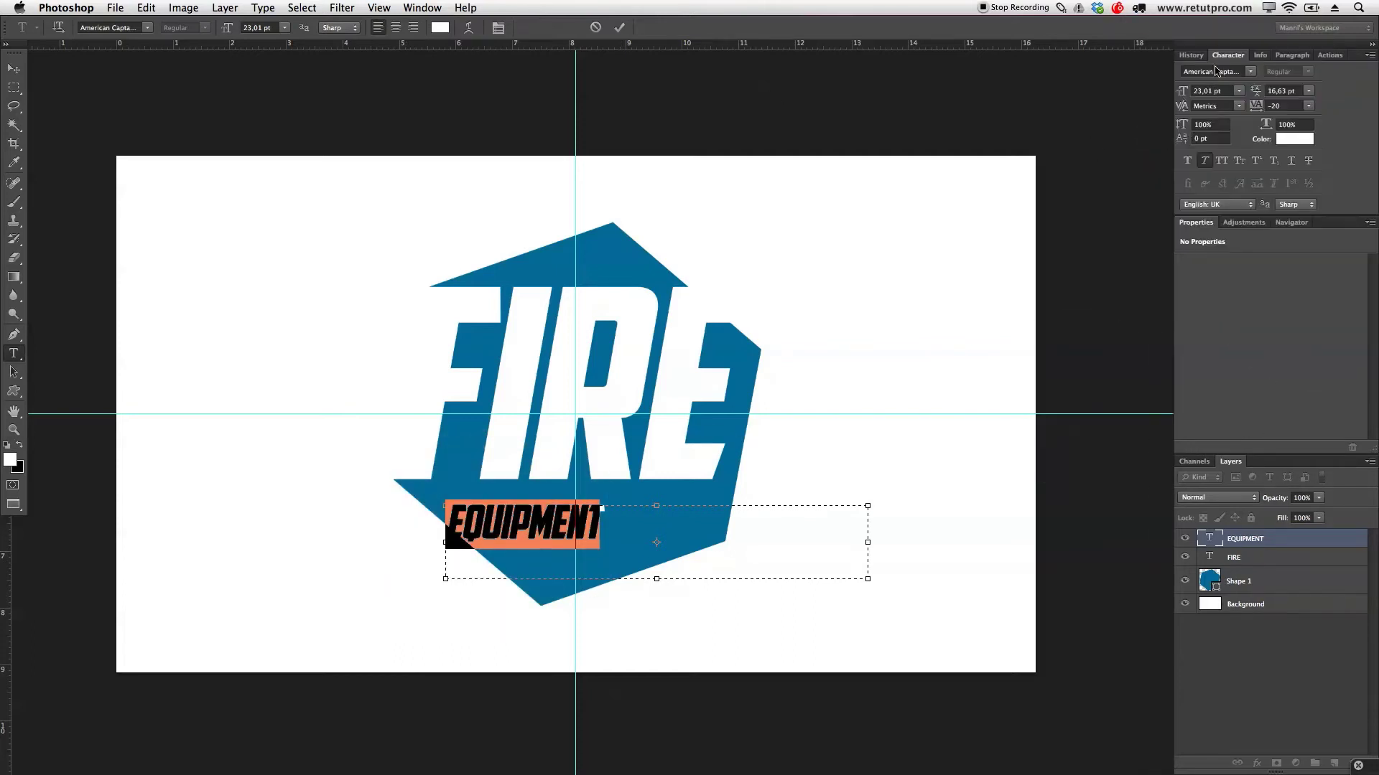
left_click(428, 6)
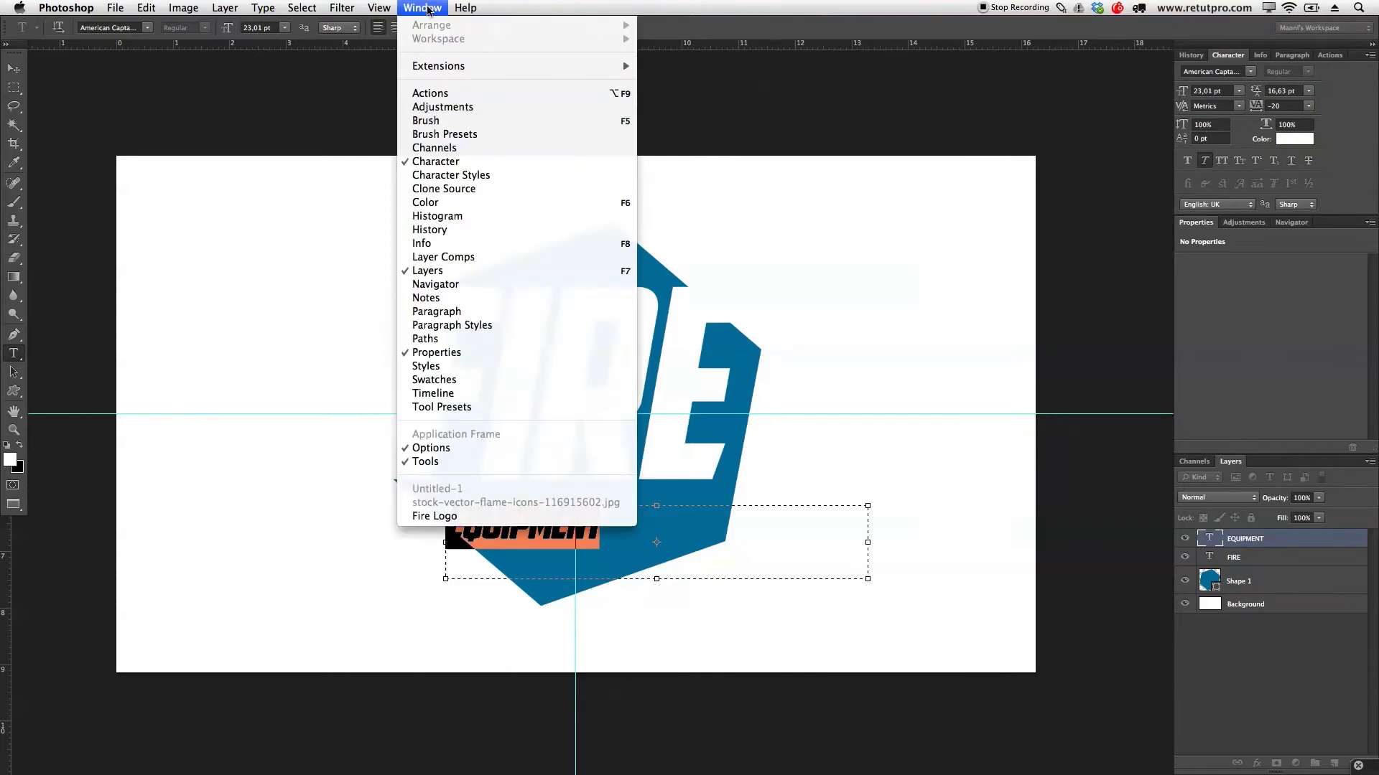
left_click(1376, 130)
left_click_drag(1255, 106, 1269, 104)
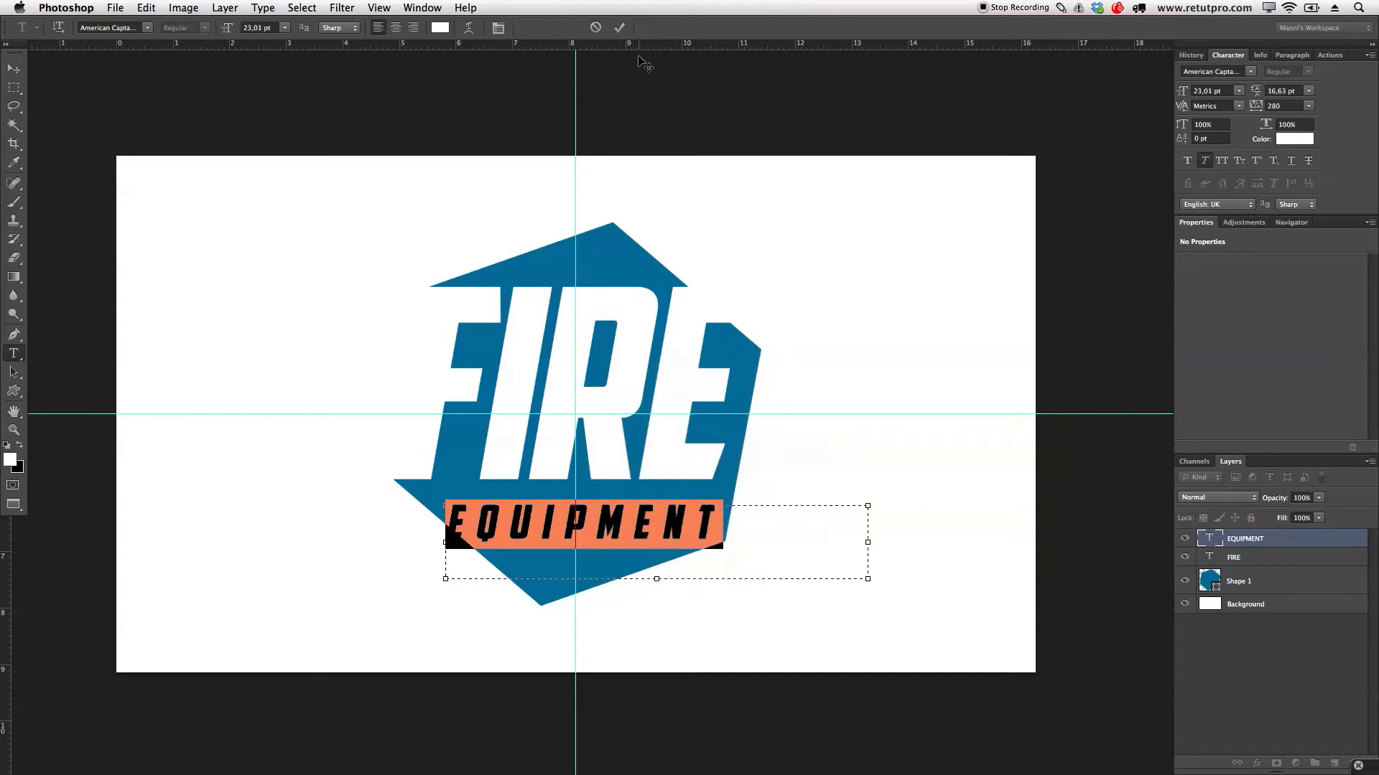
left_click(620, 29)
Centre EQUIPMENT beneath FIRE and add a new empty layer above it.
key("v")
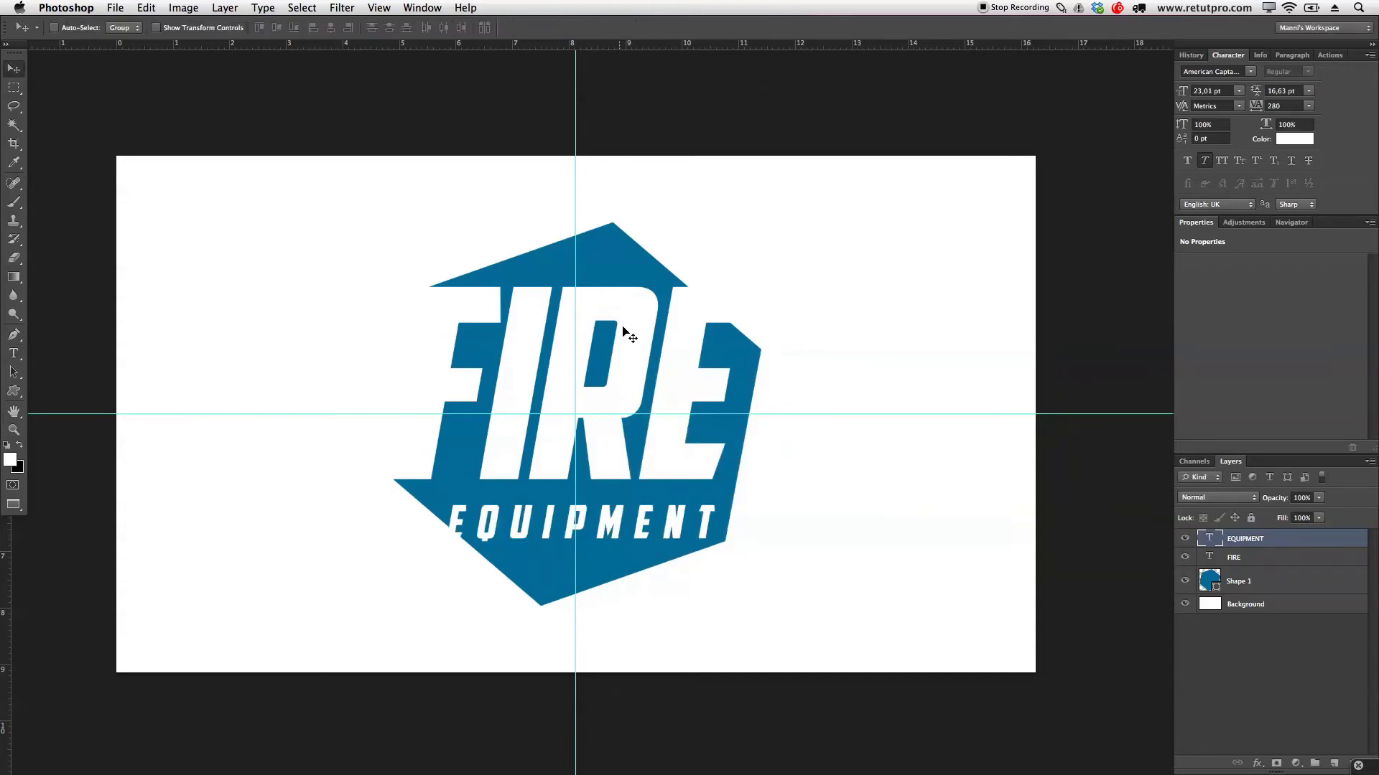
left_click_drag(645, 524, 634, 504)
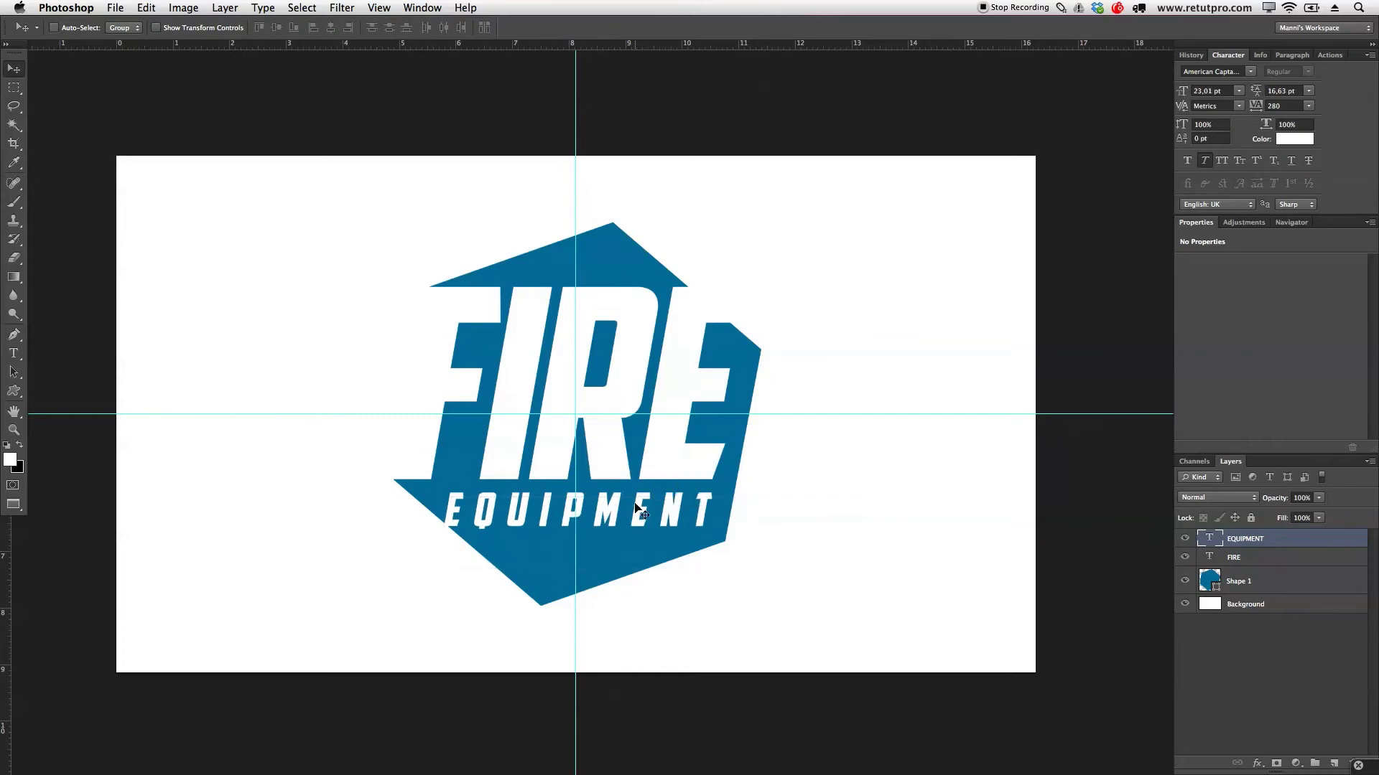
key("Down")
key("Down")
key("Down")
key("Down")
key("Down")
key("Down")
key("Down")
key("Down")
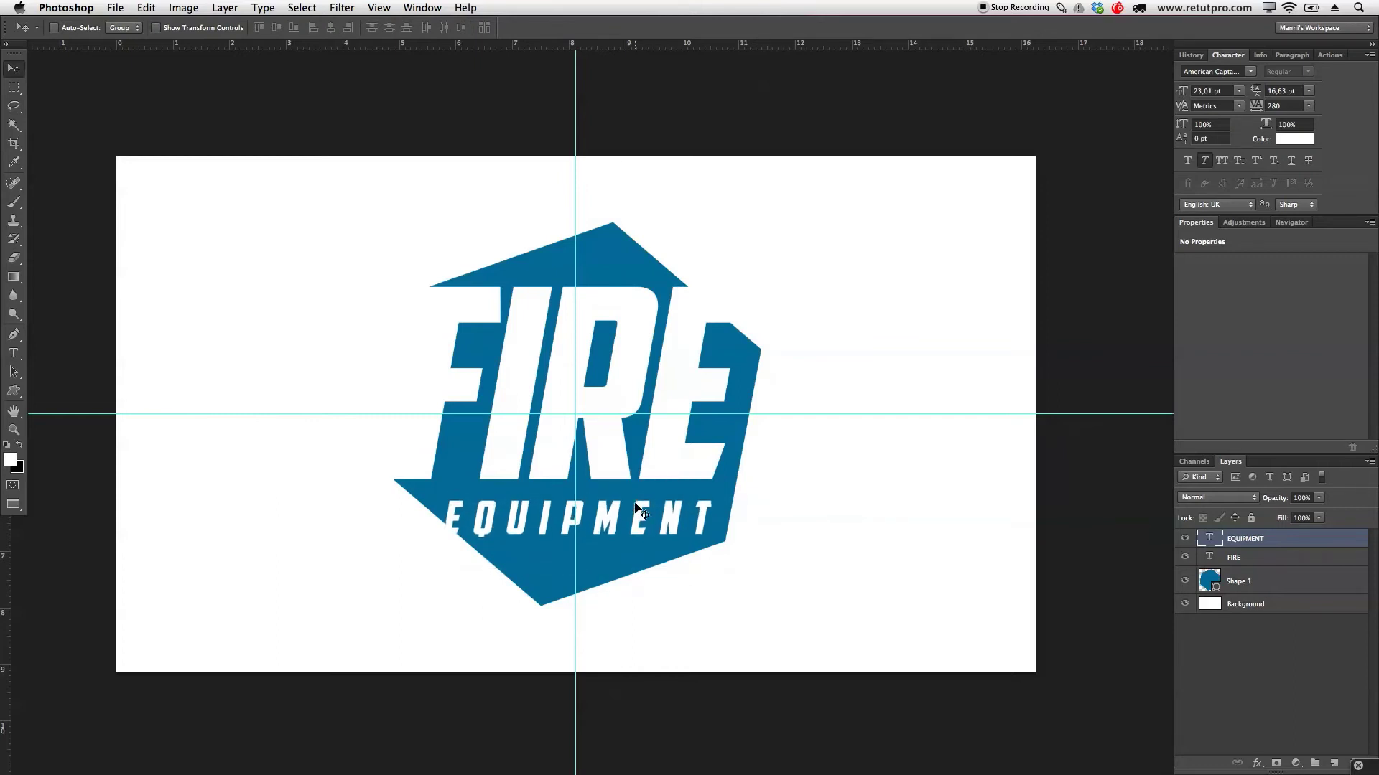
key("Left")
key("Left")
key("Left")
key("Left")
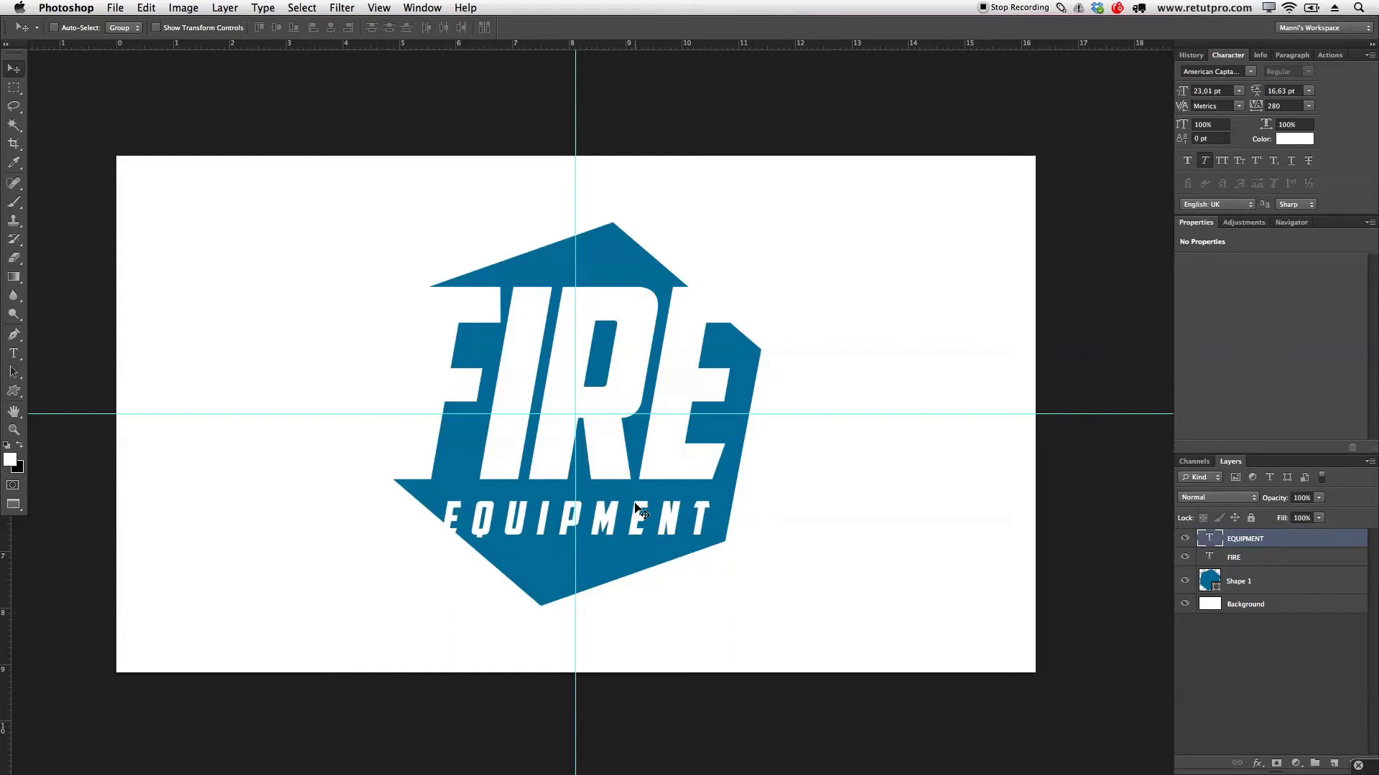
left_click(1334, 764)
key("Tab")
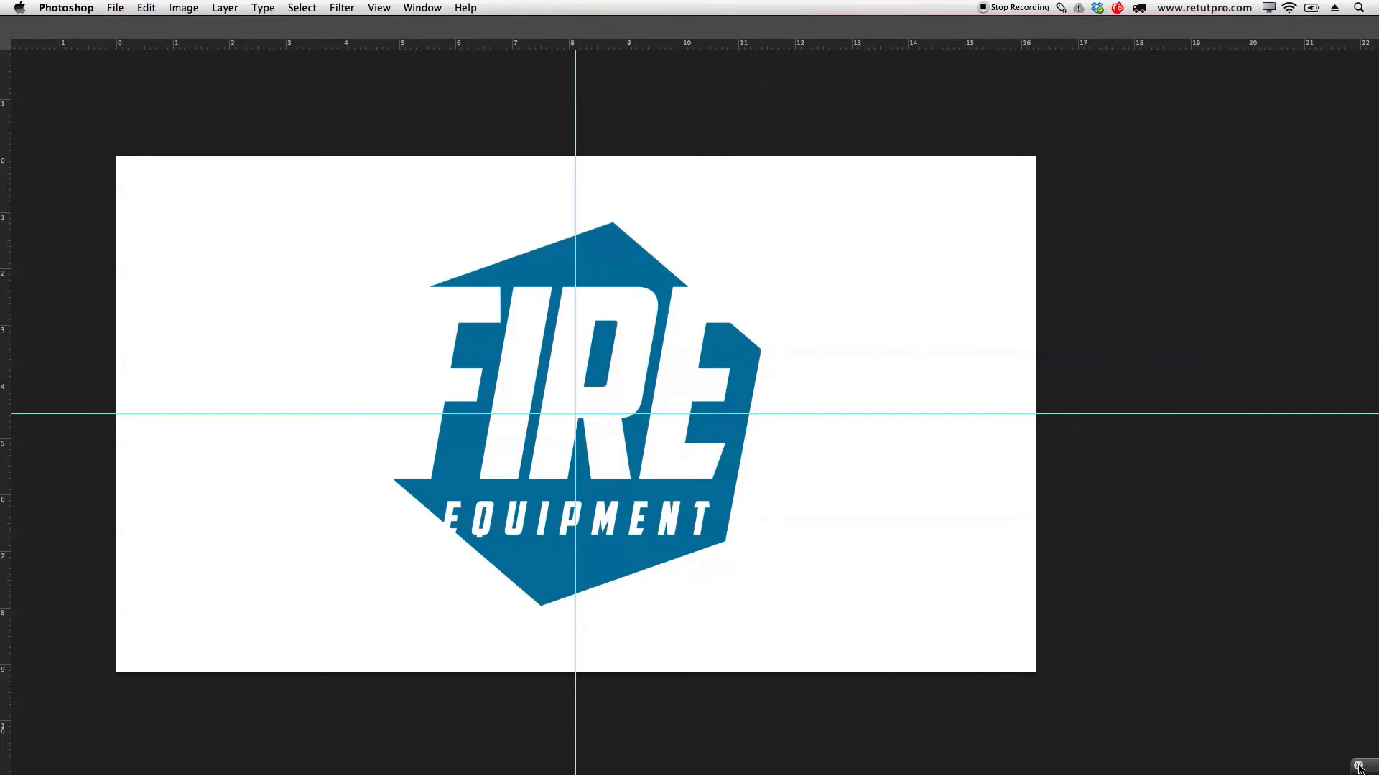
Rename the new layer to 'sTRIP'.
key("Tab")
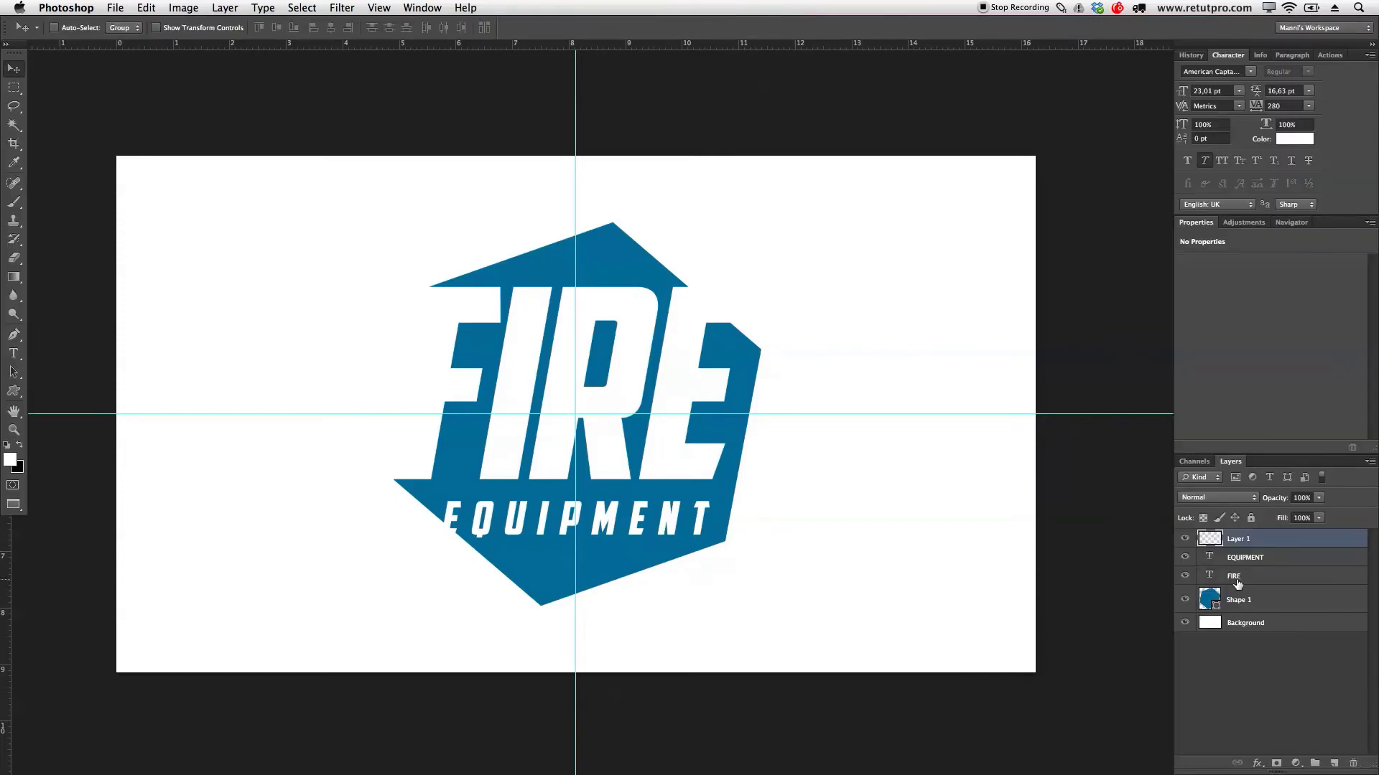
double_click(1238, 539)
type("sTRIP")
key("Return")
Draw a rectangular selection strip around the EQUIPMENT text.
key("m")
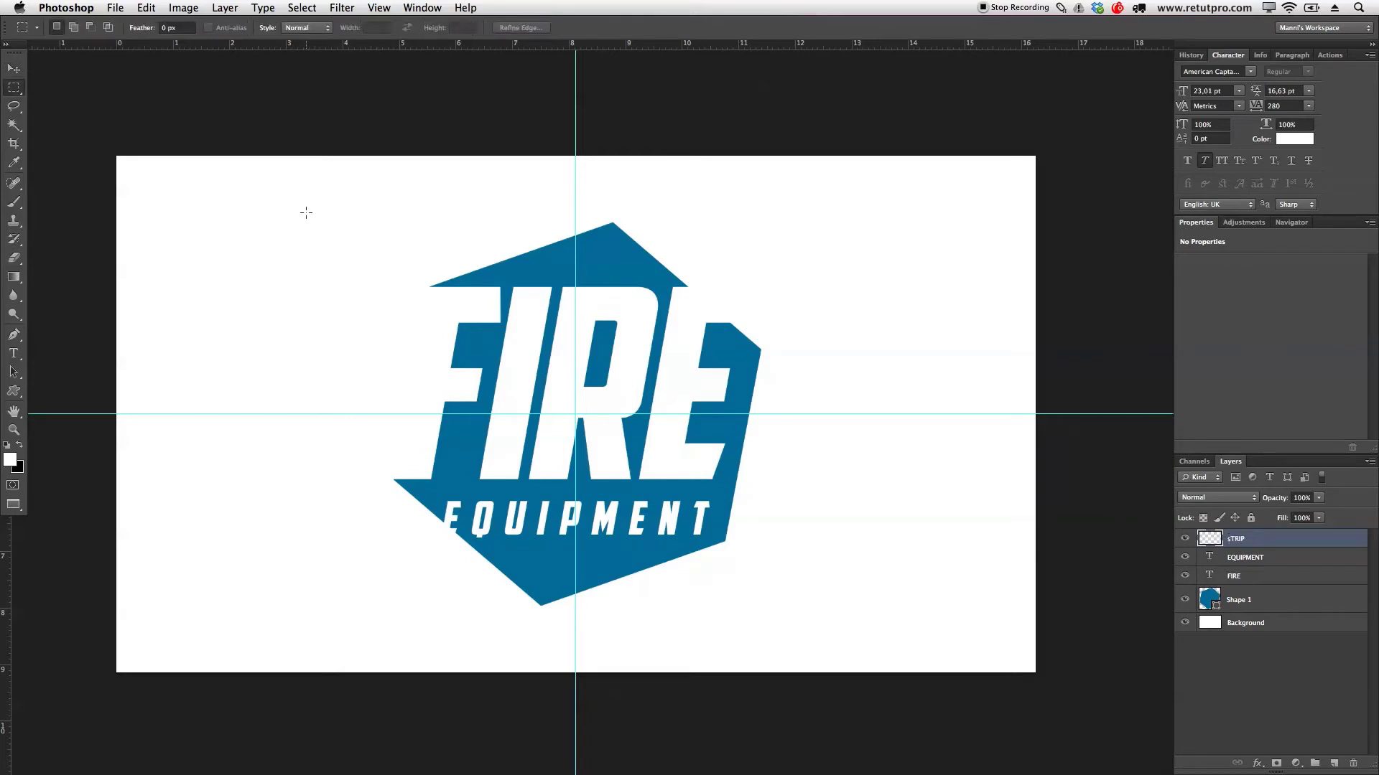
left_click(14, 87)
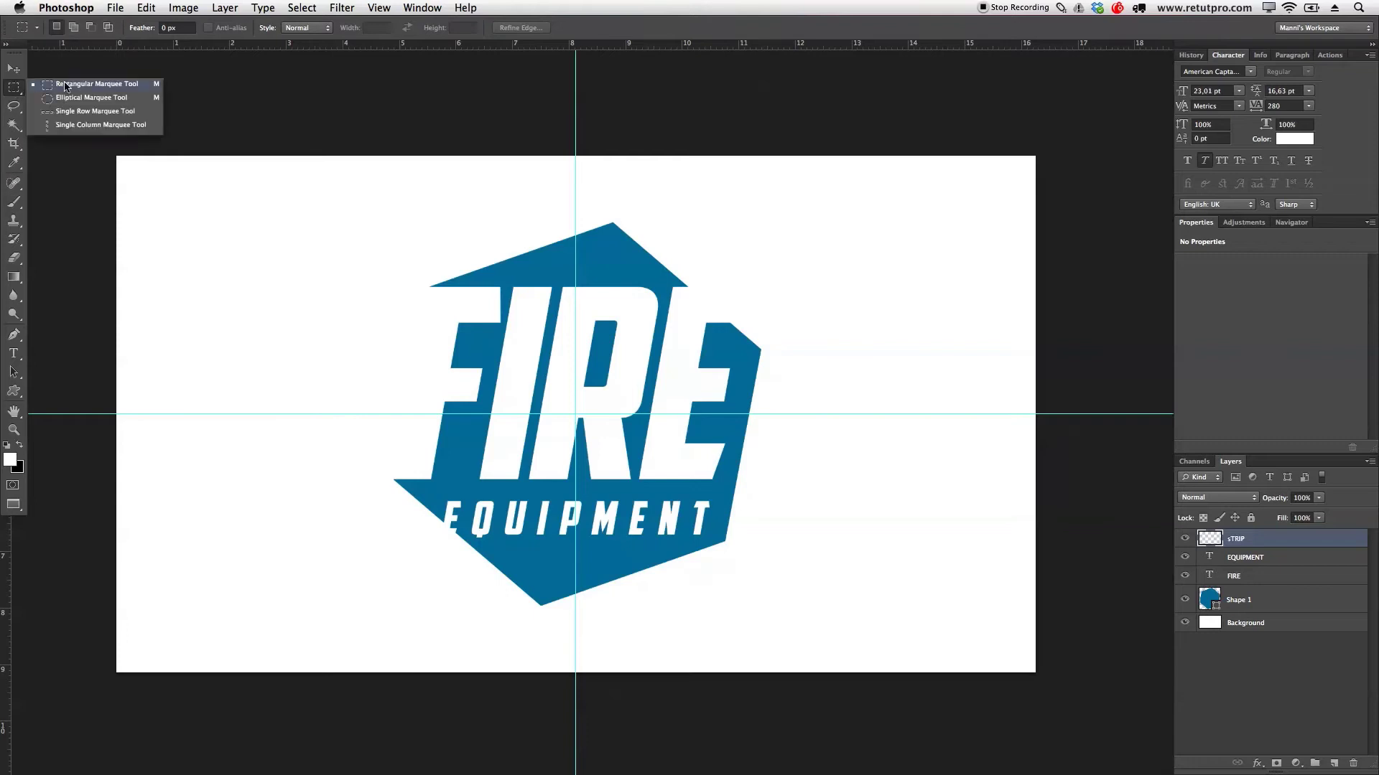
left_click(81, 87)
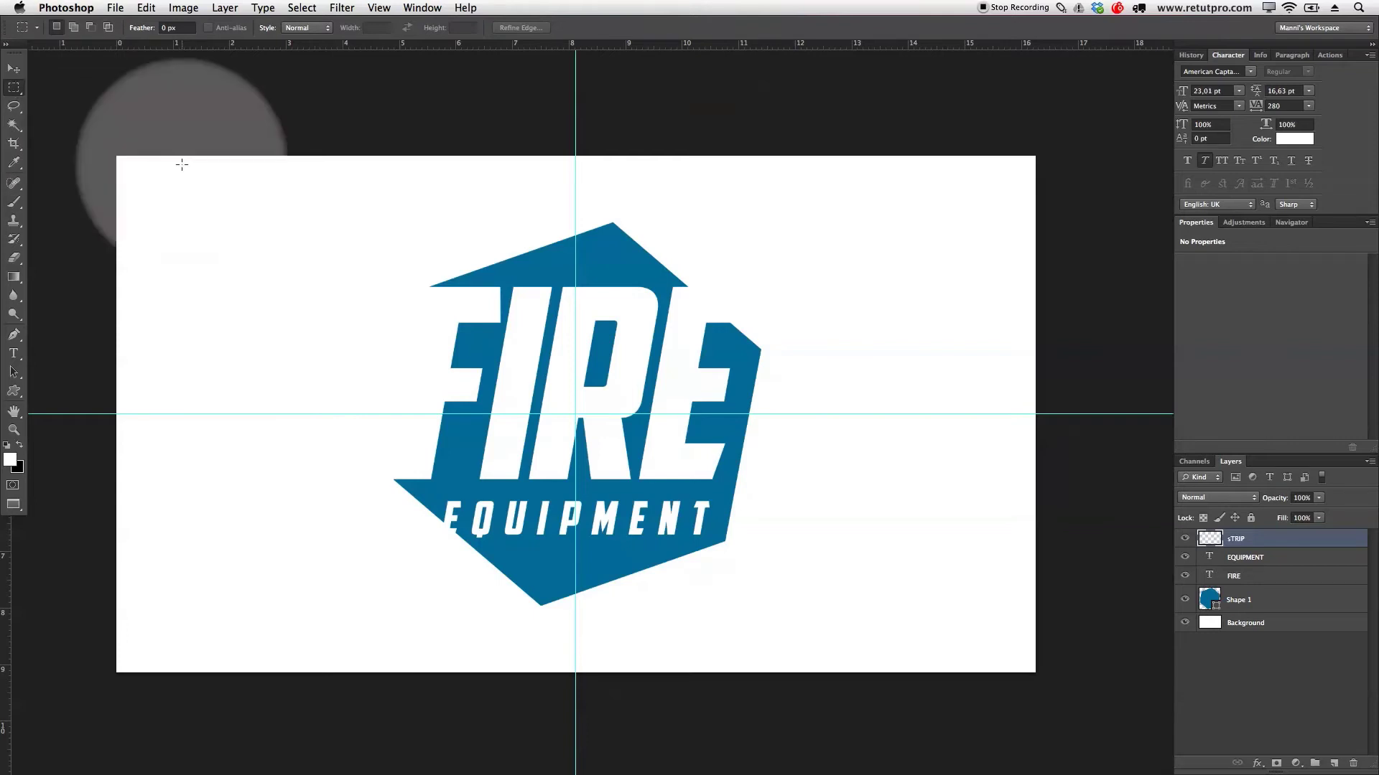
left_click_drag(398, 492, 725, 514)
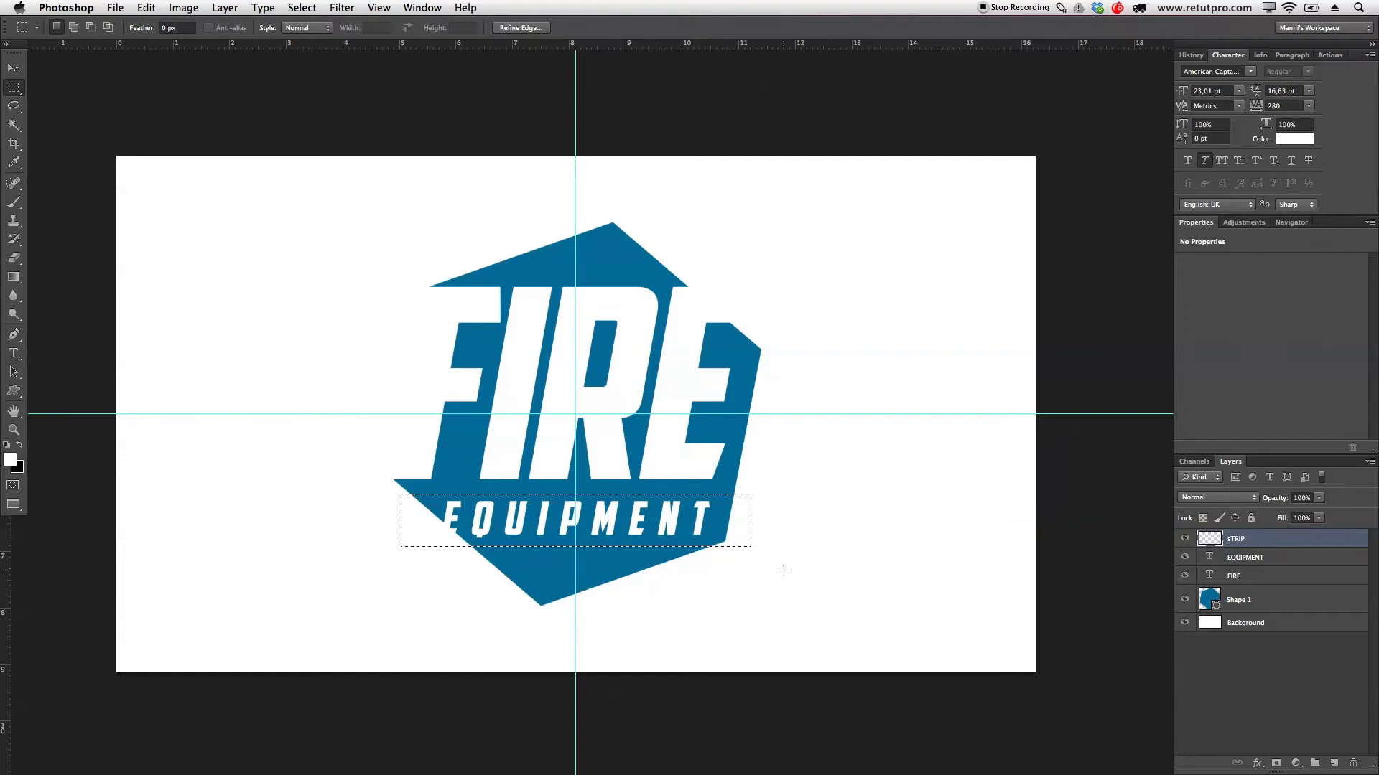
Fill the strip selection with White and deselect.
right_click(680, 516)
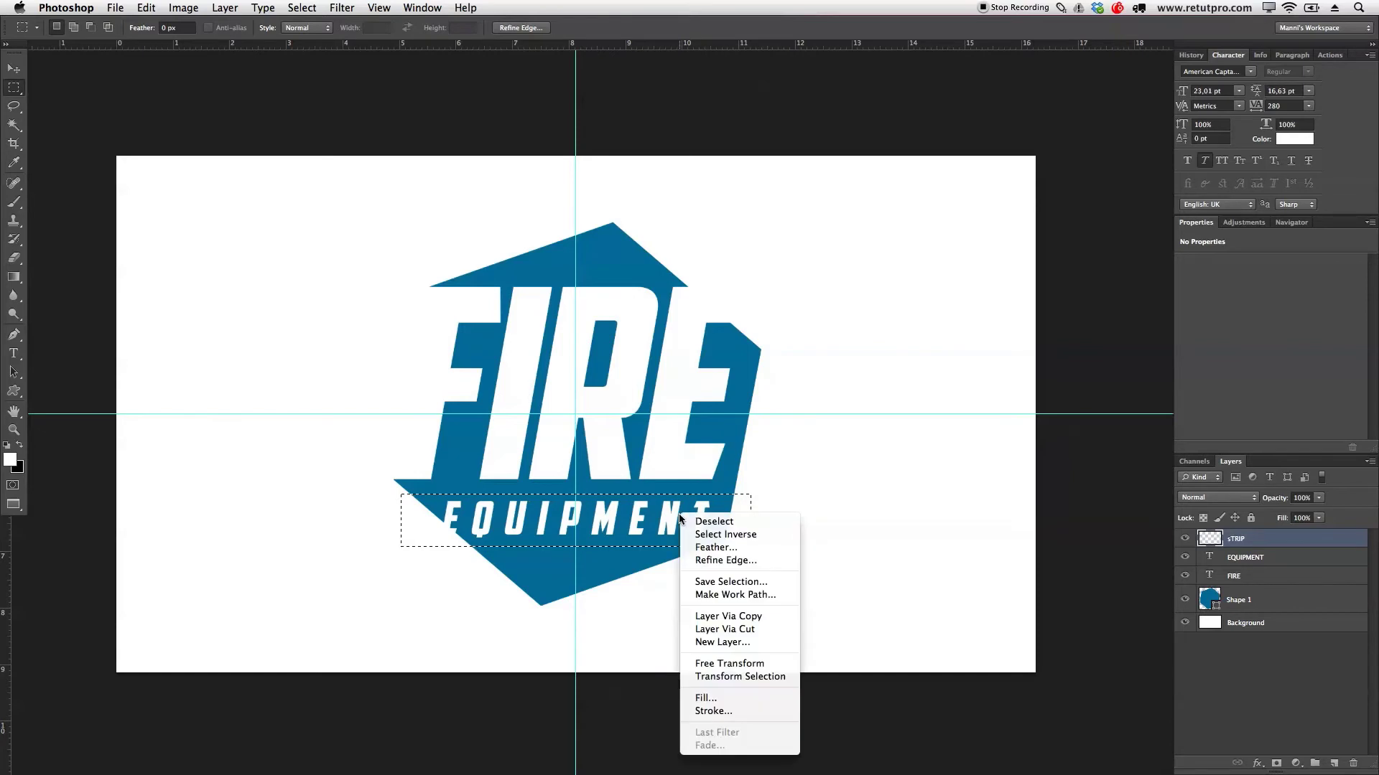
left_click(729, 698)
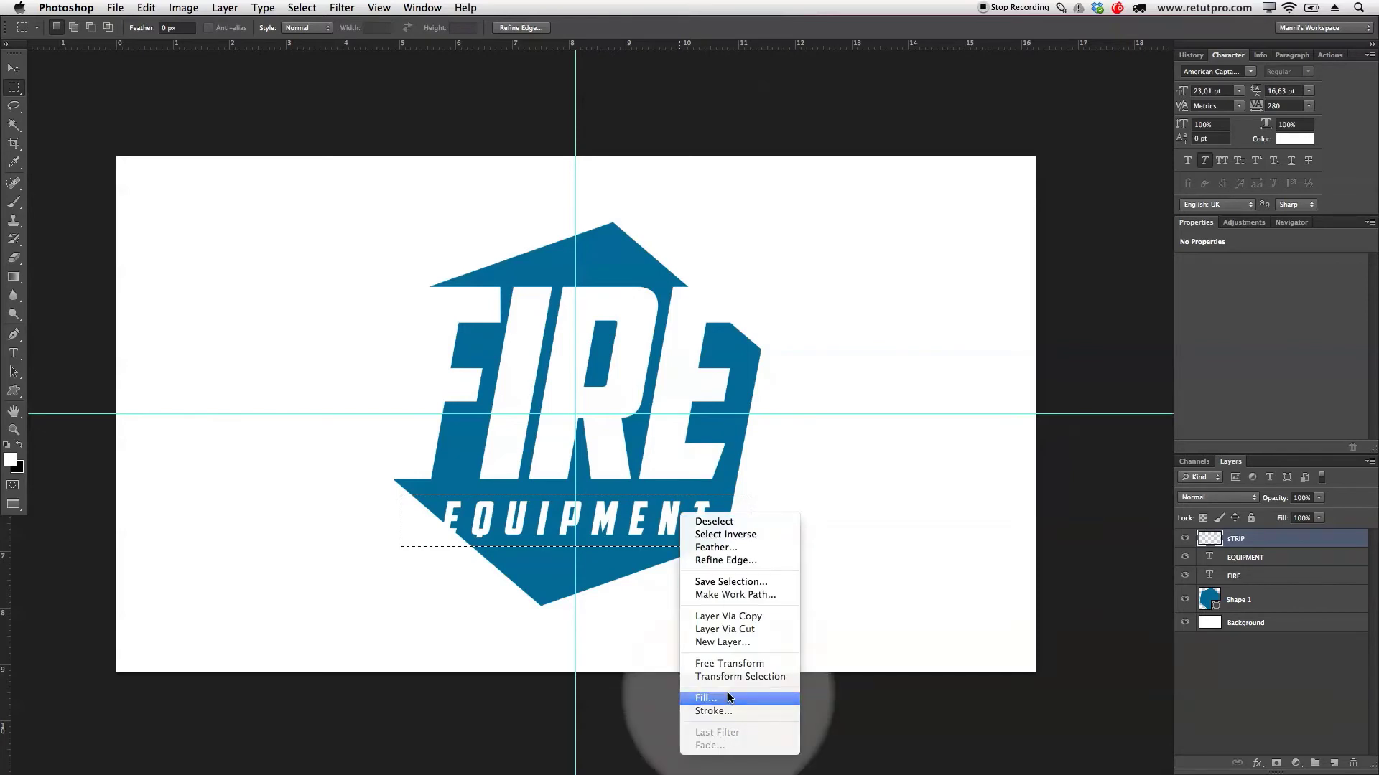
left_click_drag(847, 415, 894, 86)
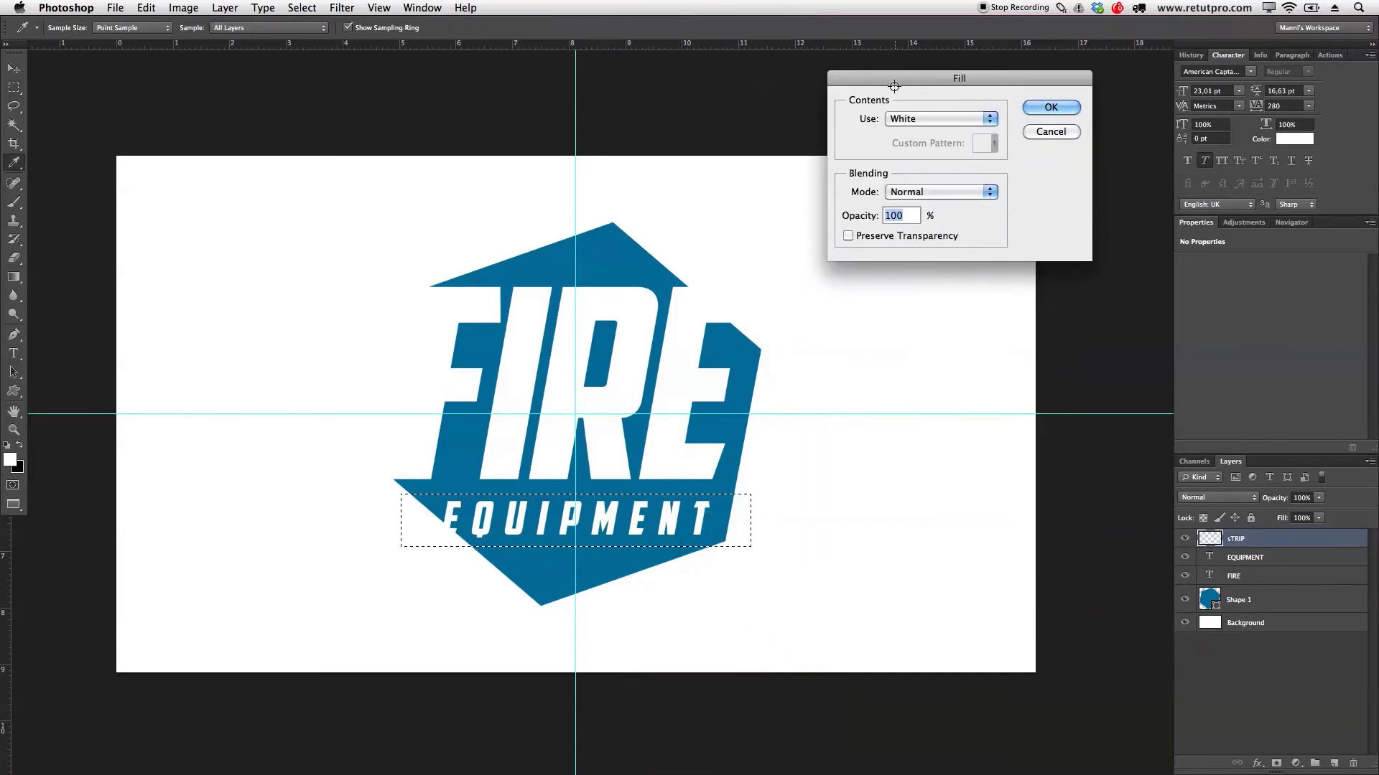
left_click(903, 117)
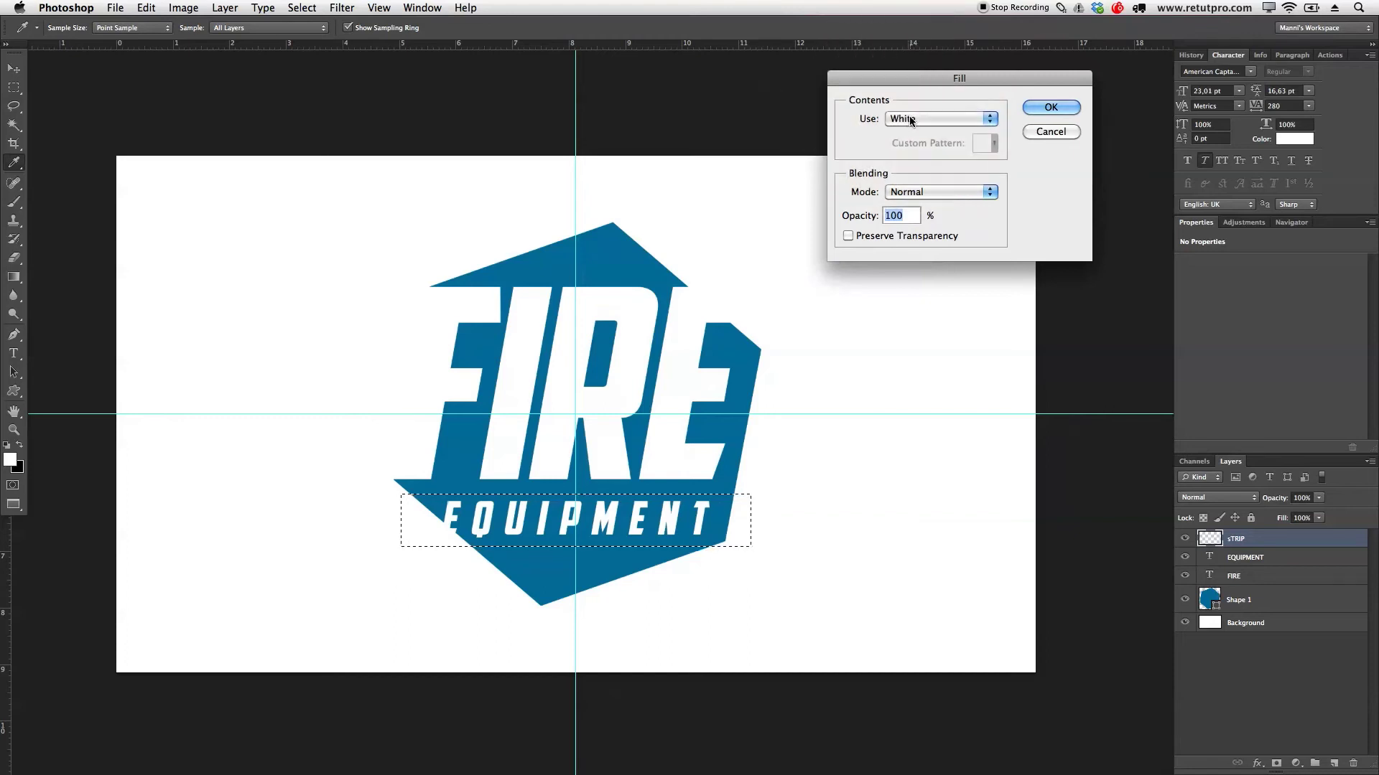
left_click(910, 119)
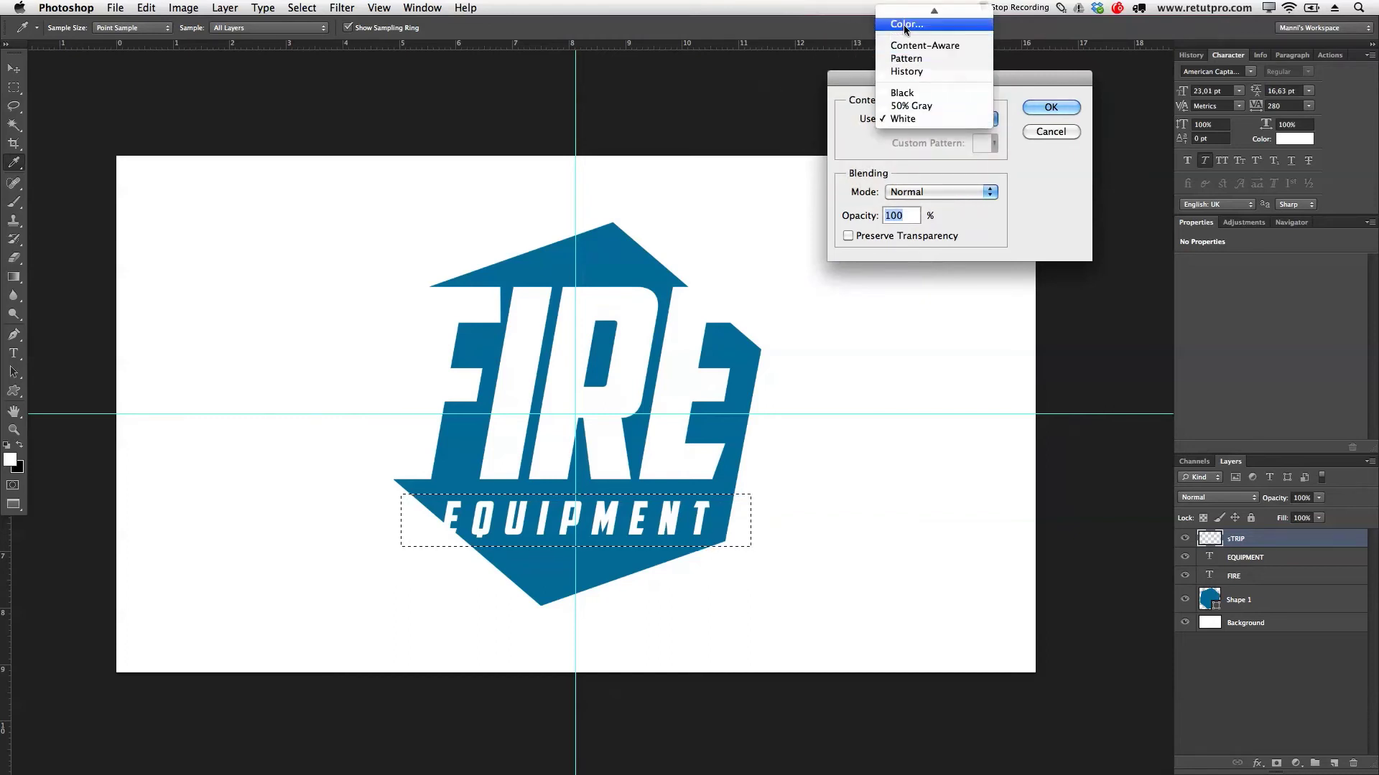
mouse_move(934, 10)
left_click(905, 133)
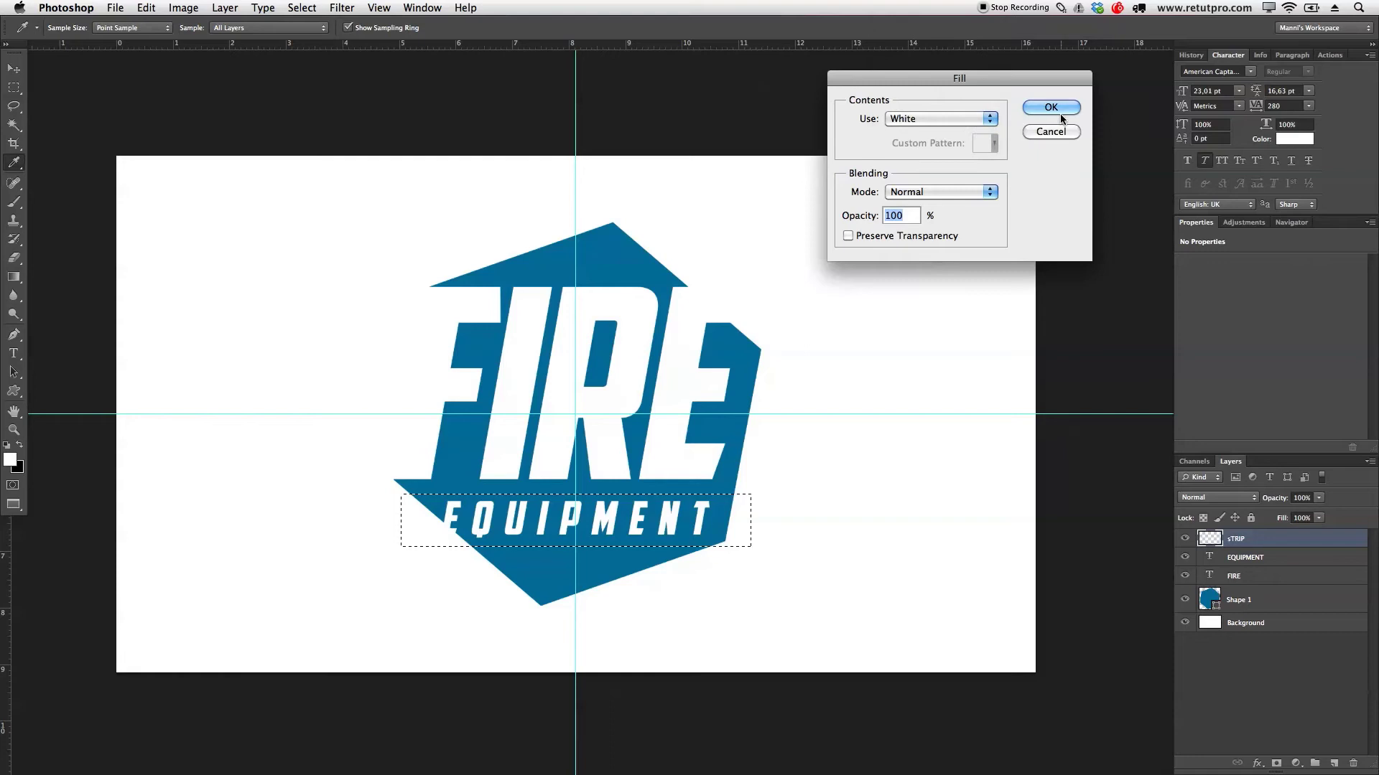
left_click(1051, 107)
key("super+d")
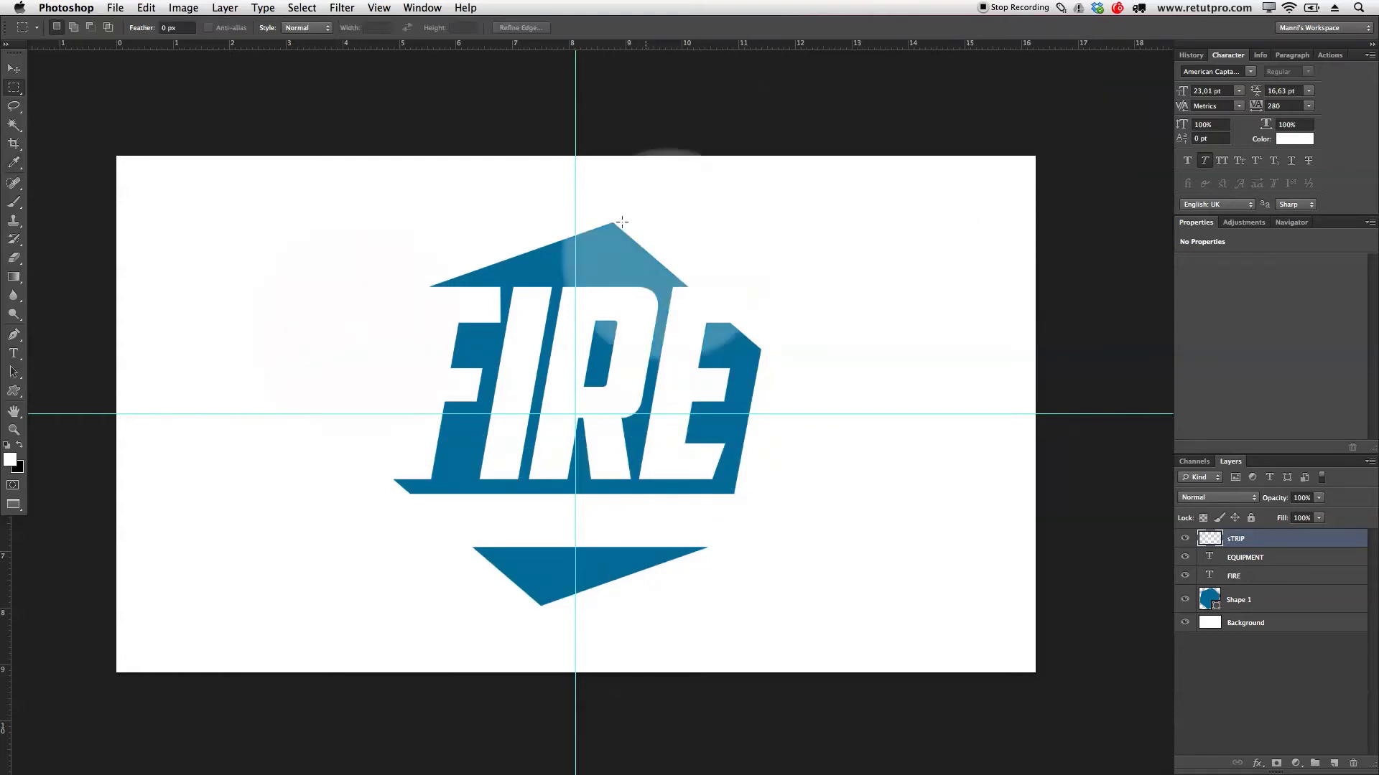
Recolour the EQUIPMENT text orange in the Color Picker.
left_click(1244, 557)
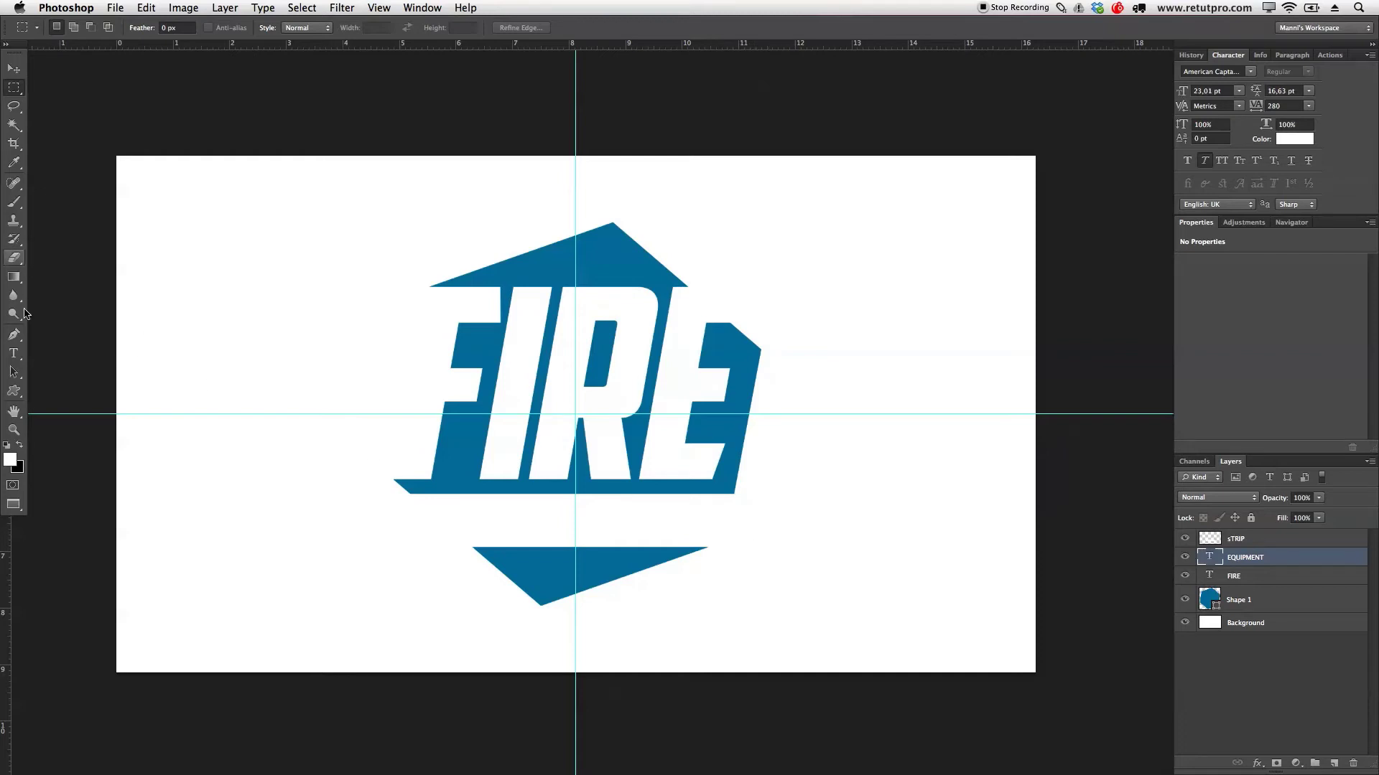
left_click(13, 354)
left_click(543, 523)
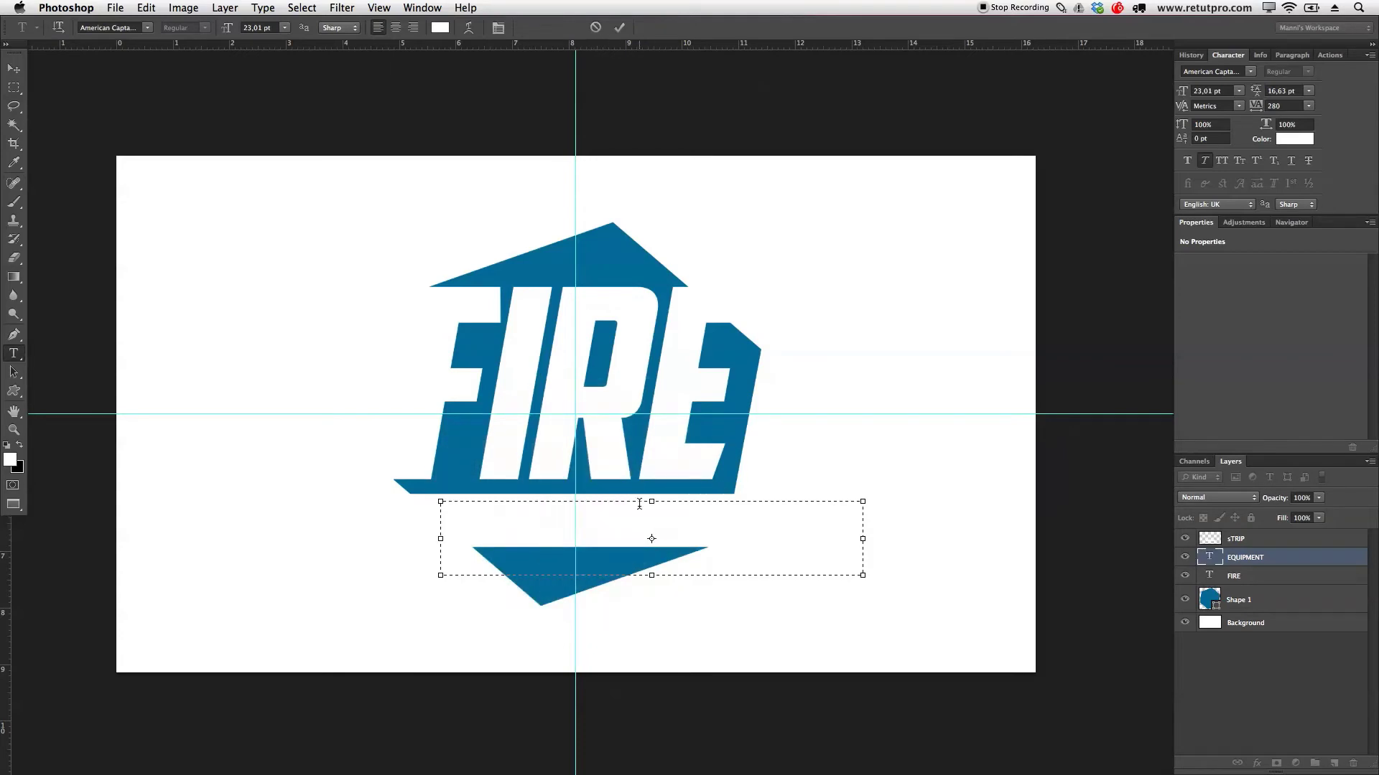
left_click_drag(734, 527, 400, 539)
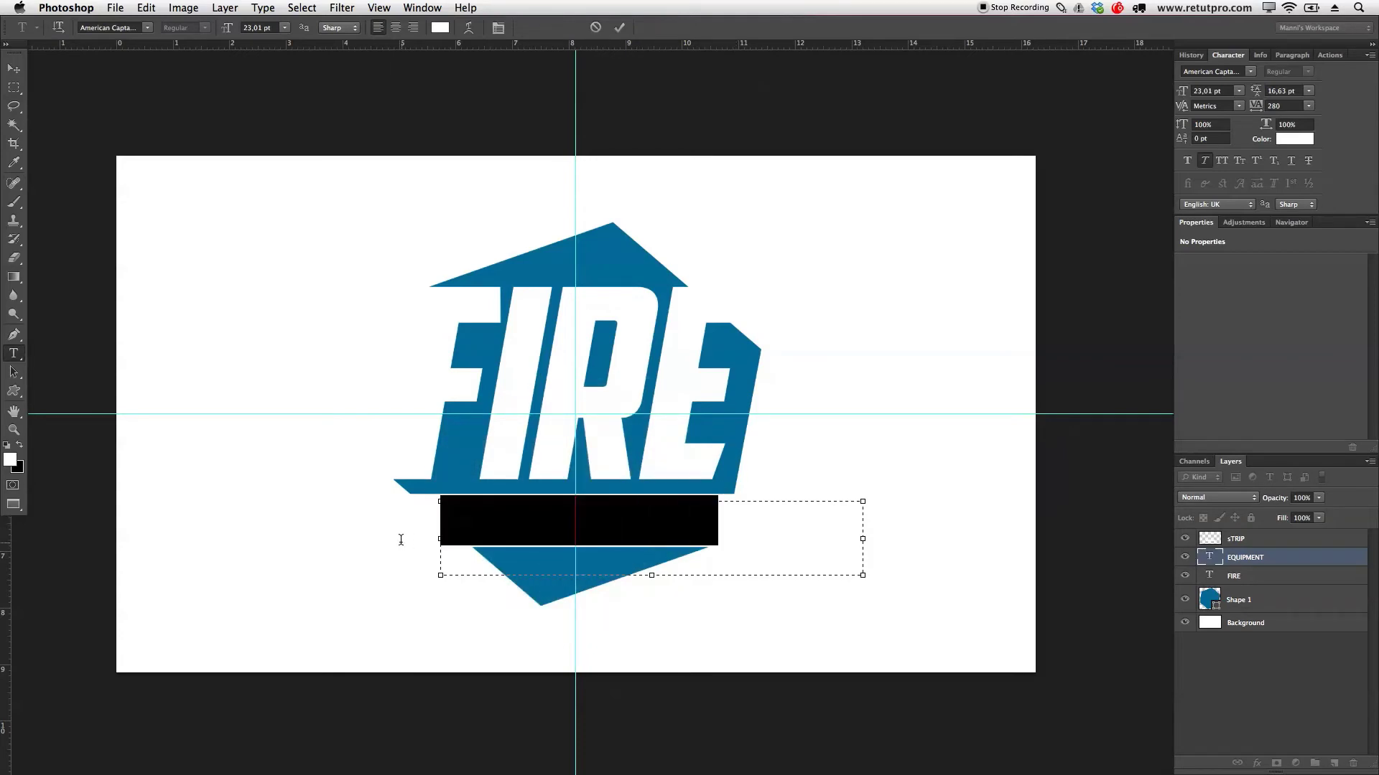
left_click(440, 28)
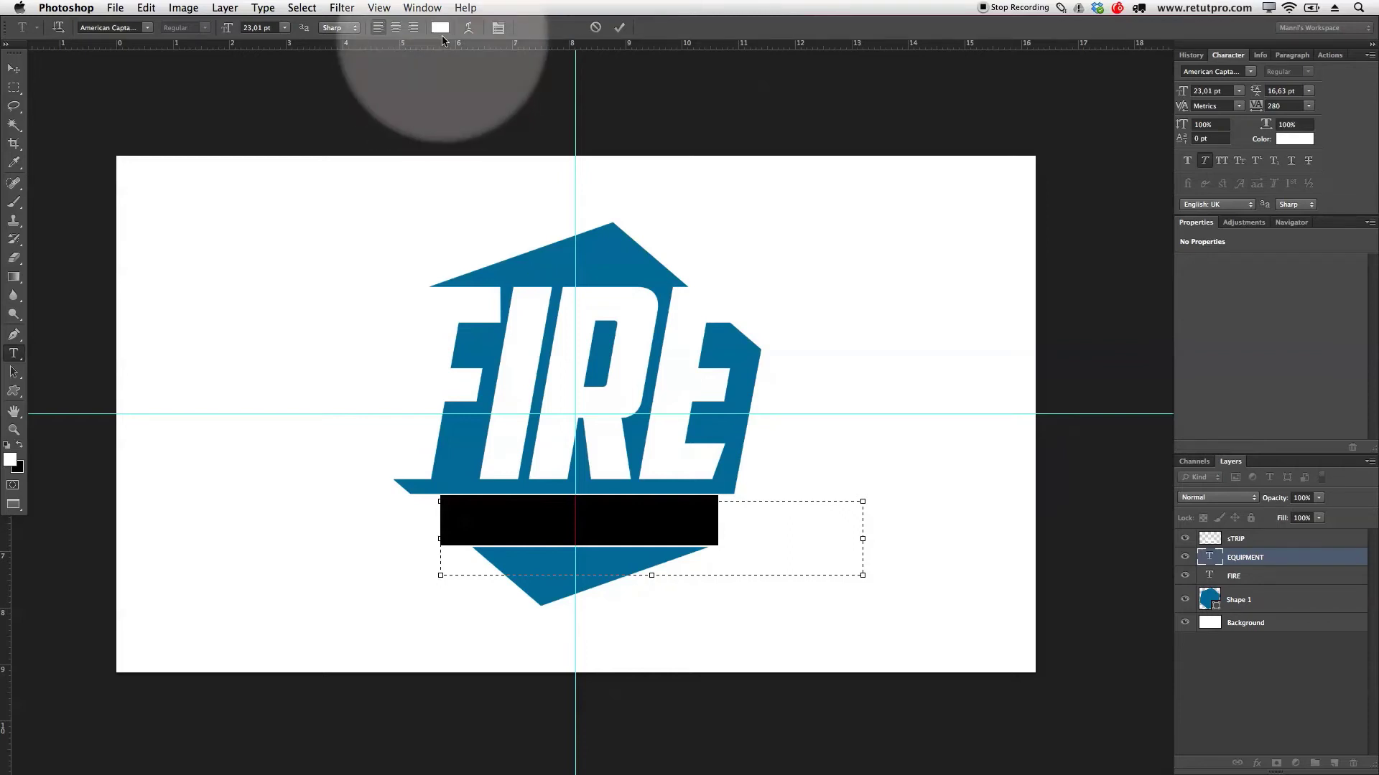
mouse_move(1113, 267)
left_mouse_down()
mouse_move(1081, 208)
mouse_move(1087, 142)
left_mouse_up()
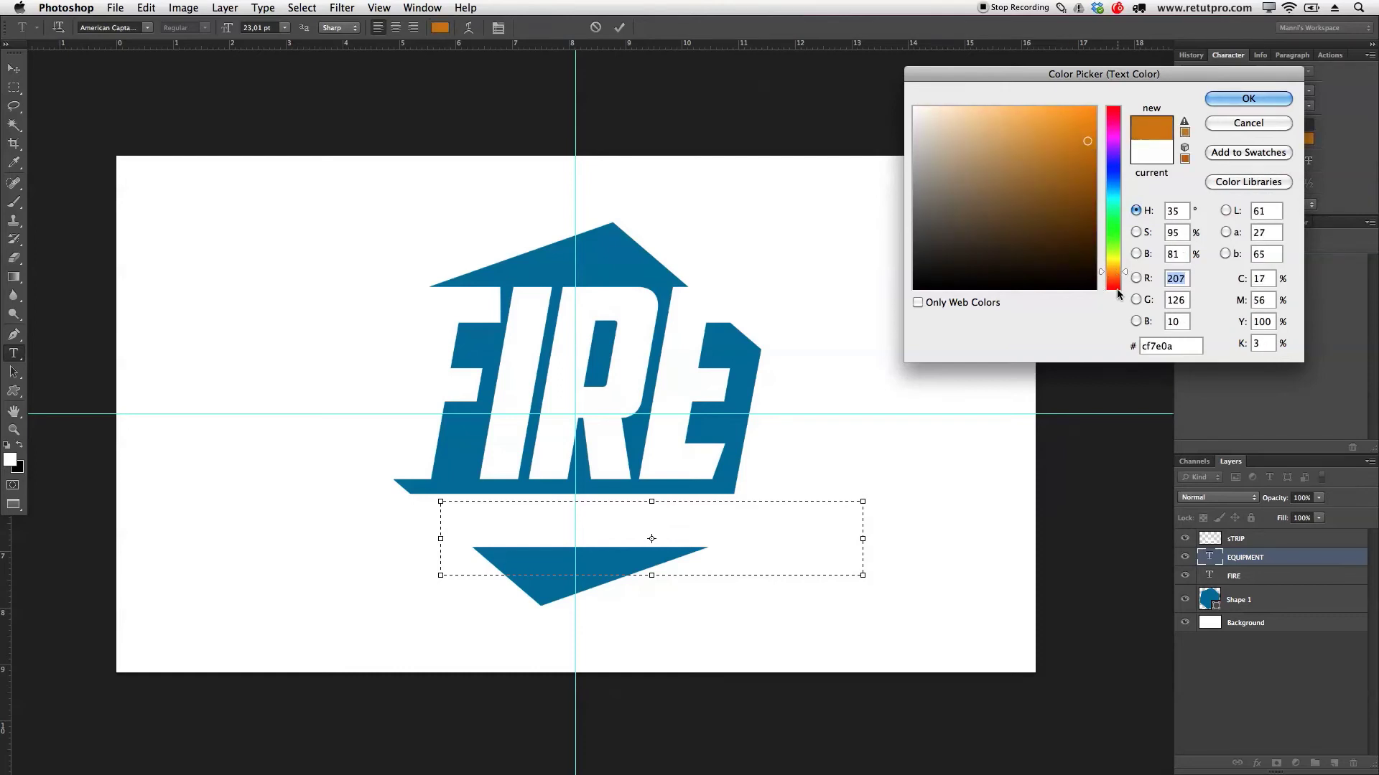
left_click_drag(1103, 273, 1104, 280)
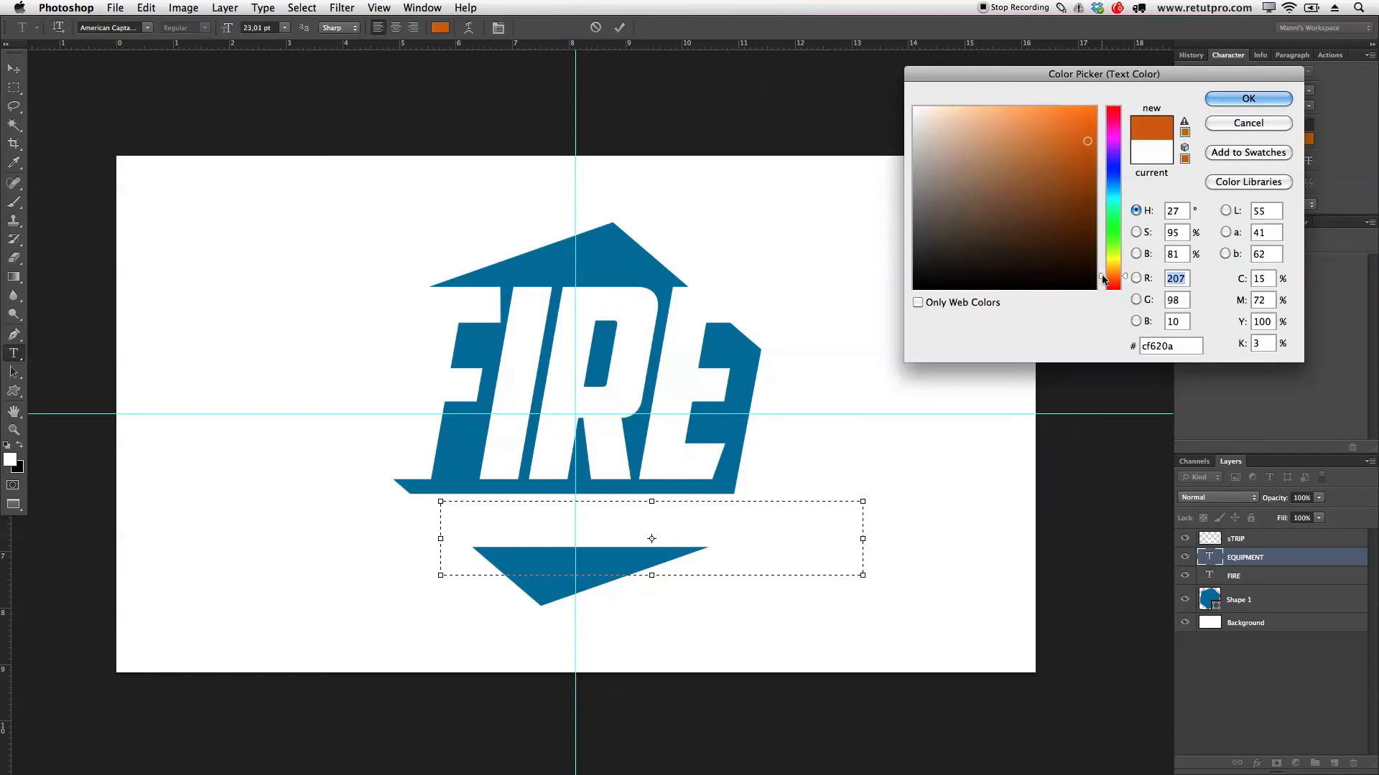
left_click_drag(1082, 144, 1078, 128)
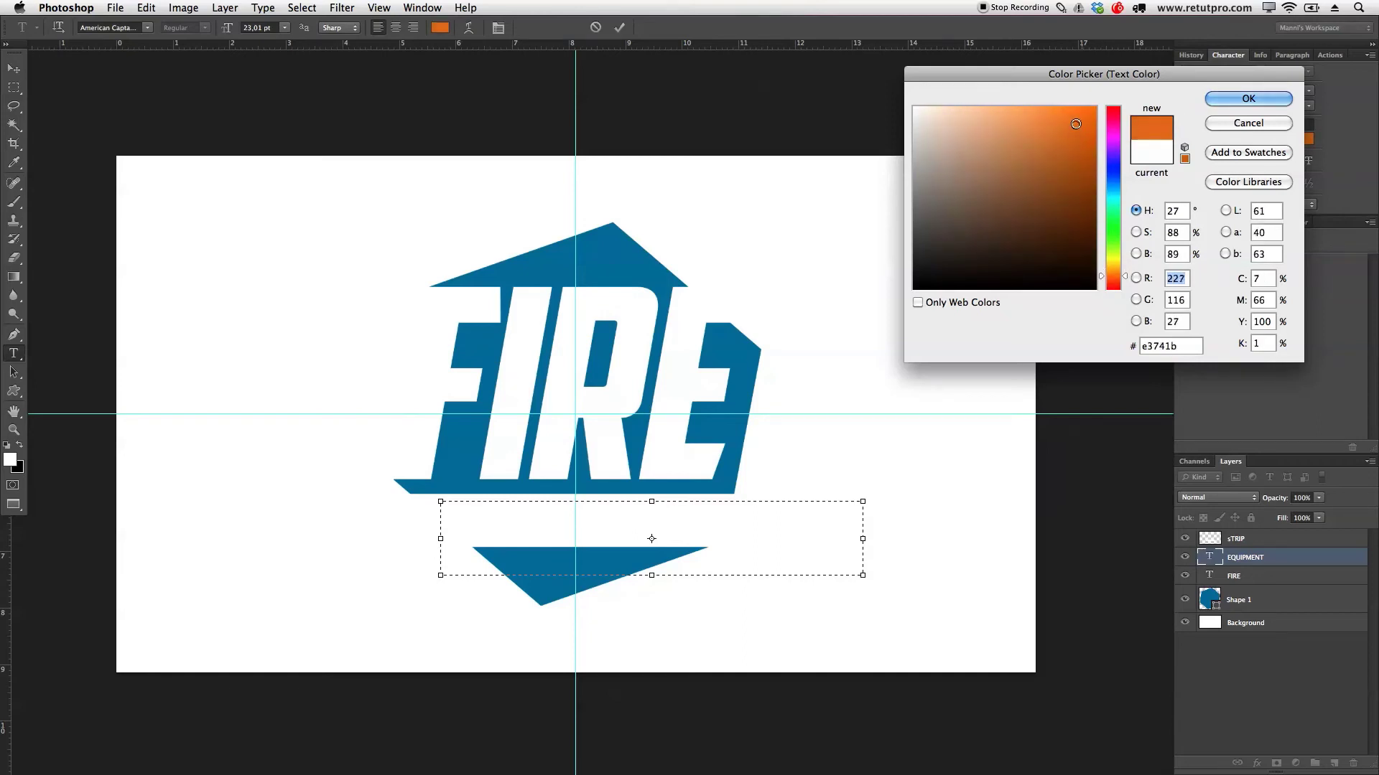
left_click(1242, 100)
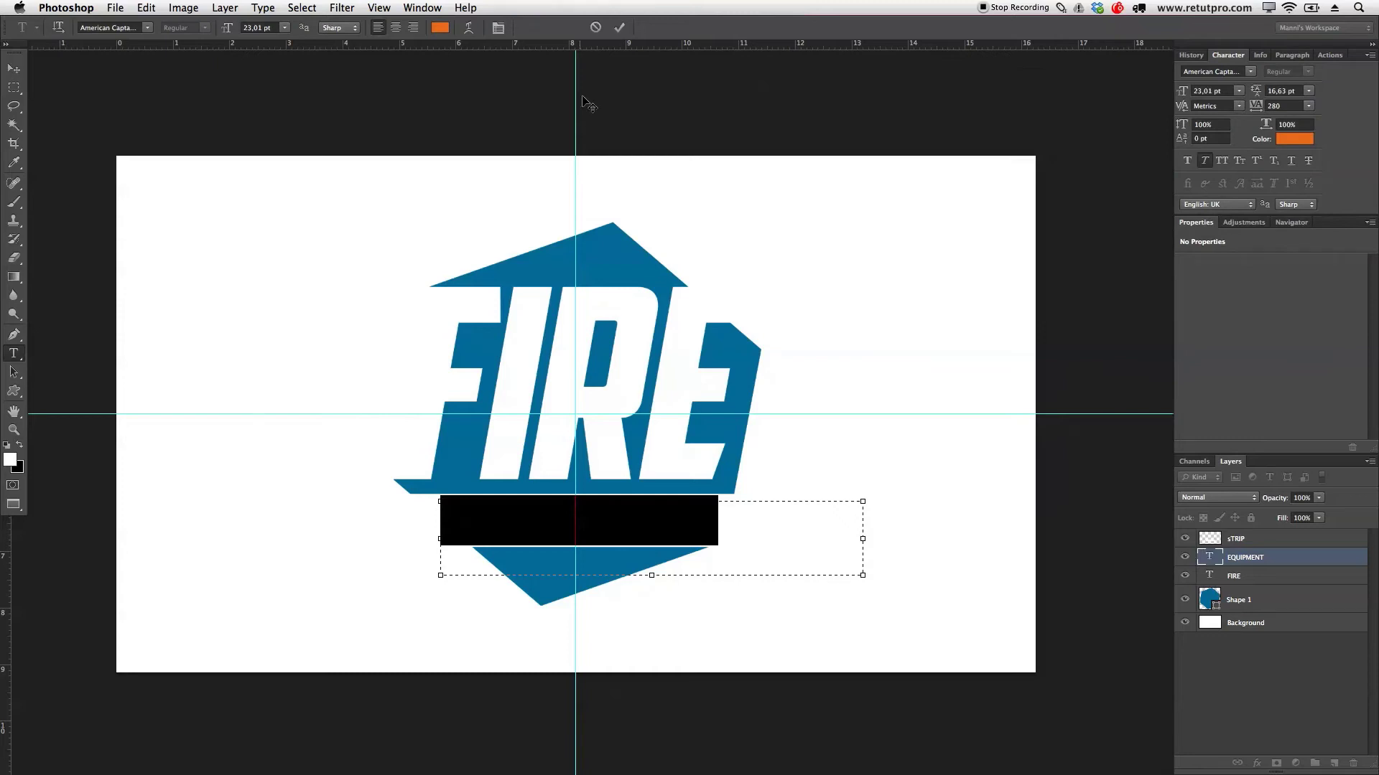
left_click(619, 27)
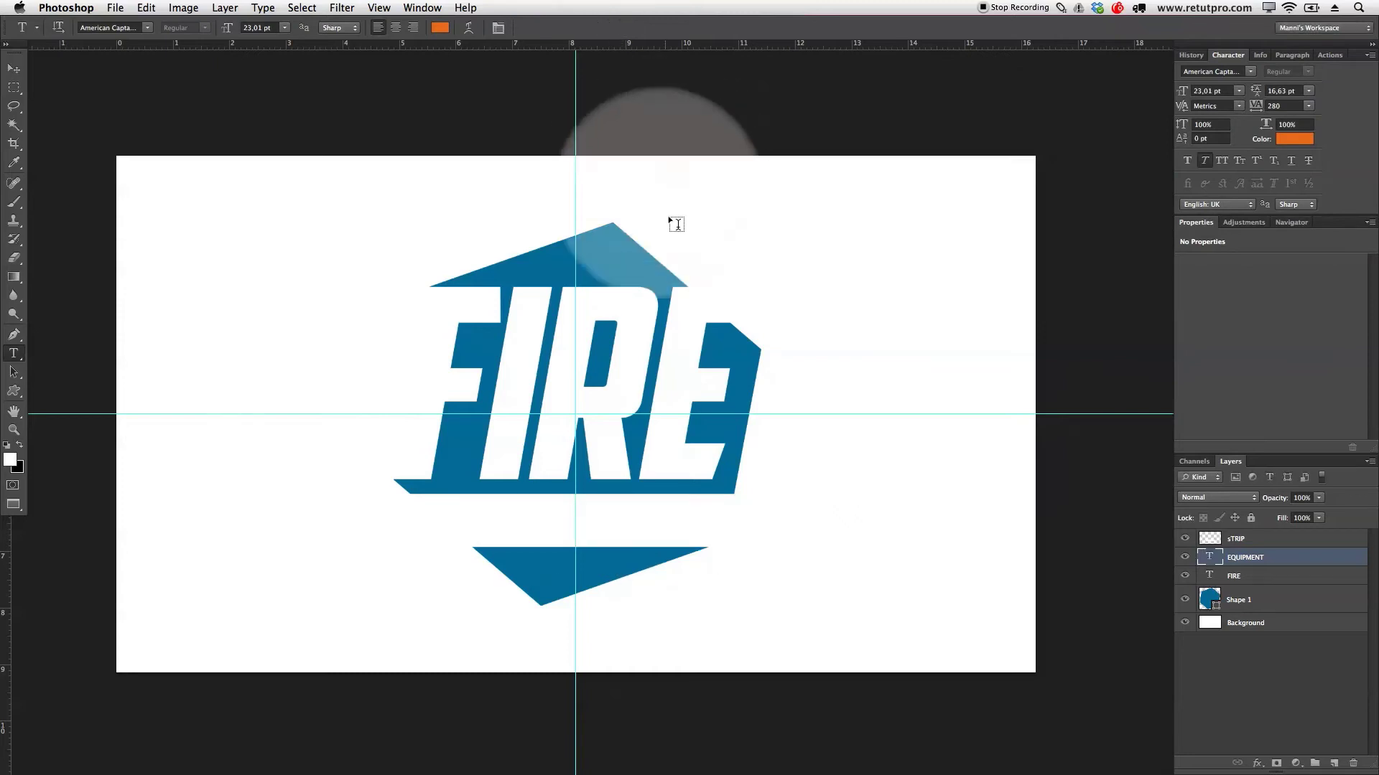
Move the EQUIPMENT layer above sTRIP and nudge the text slightly right.
left_click_drag(1248, 561, 1252, 537)
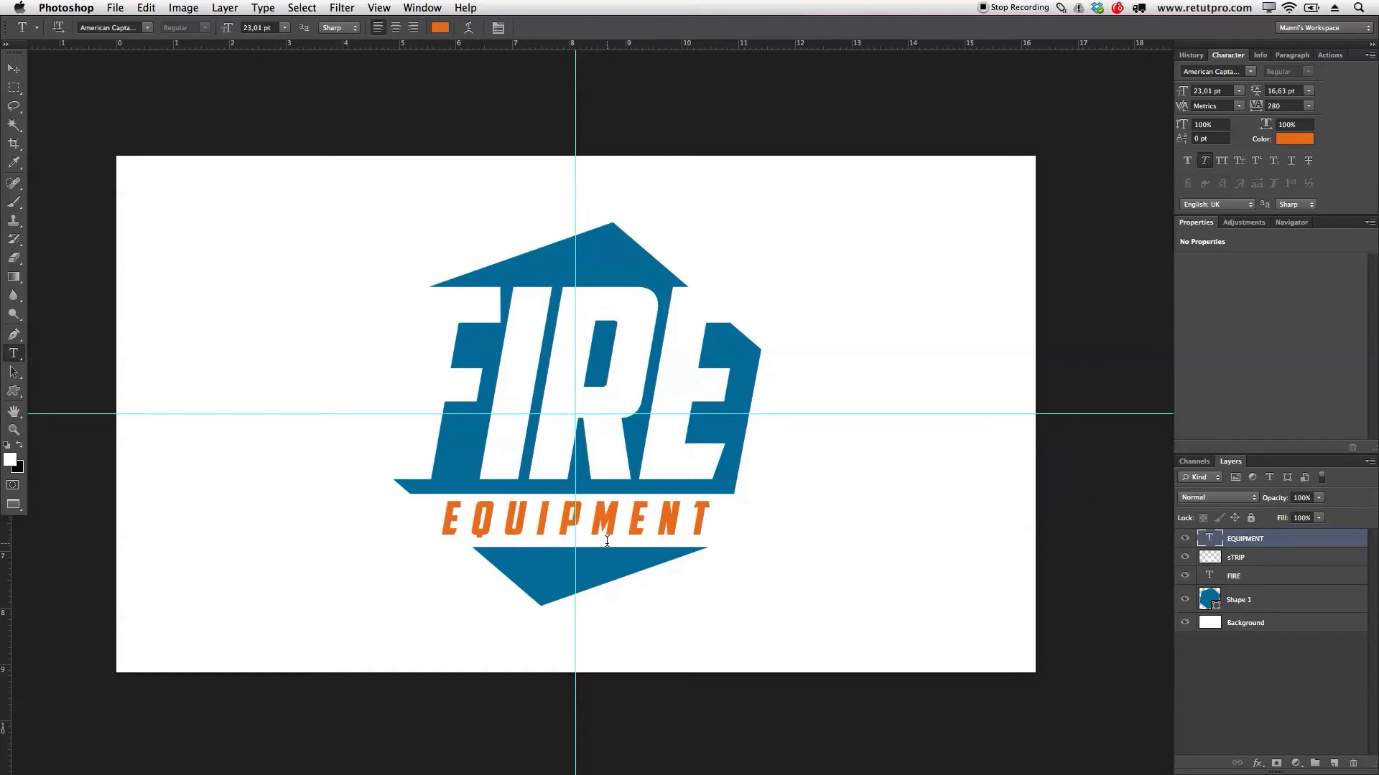
key("v")
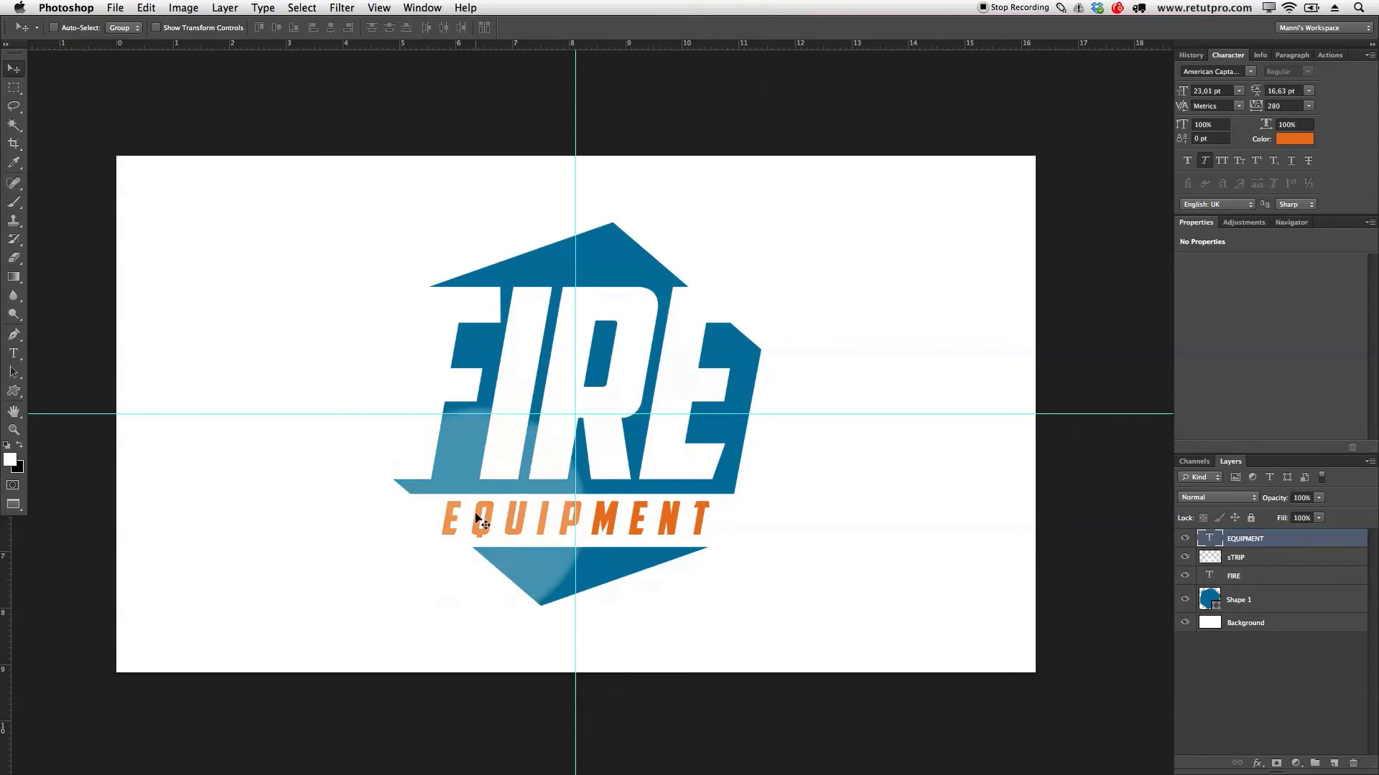
key("Right")
key("Right")
key("Right")
key("Right")
key("Right")
key("Right")
key("Right")
key("Right")
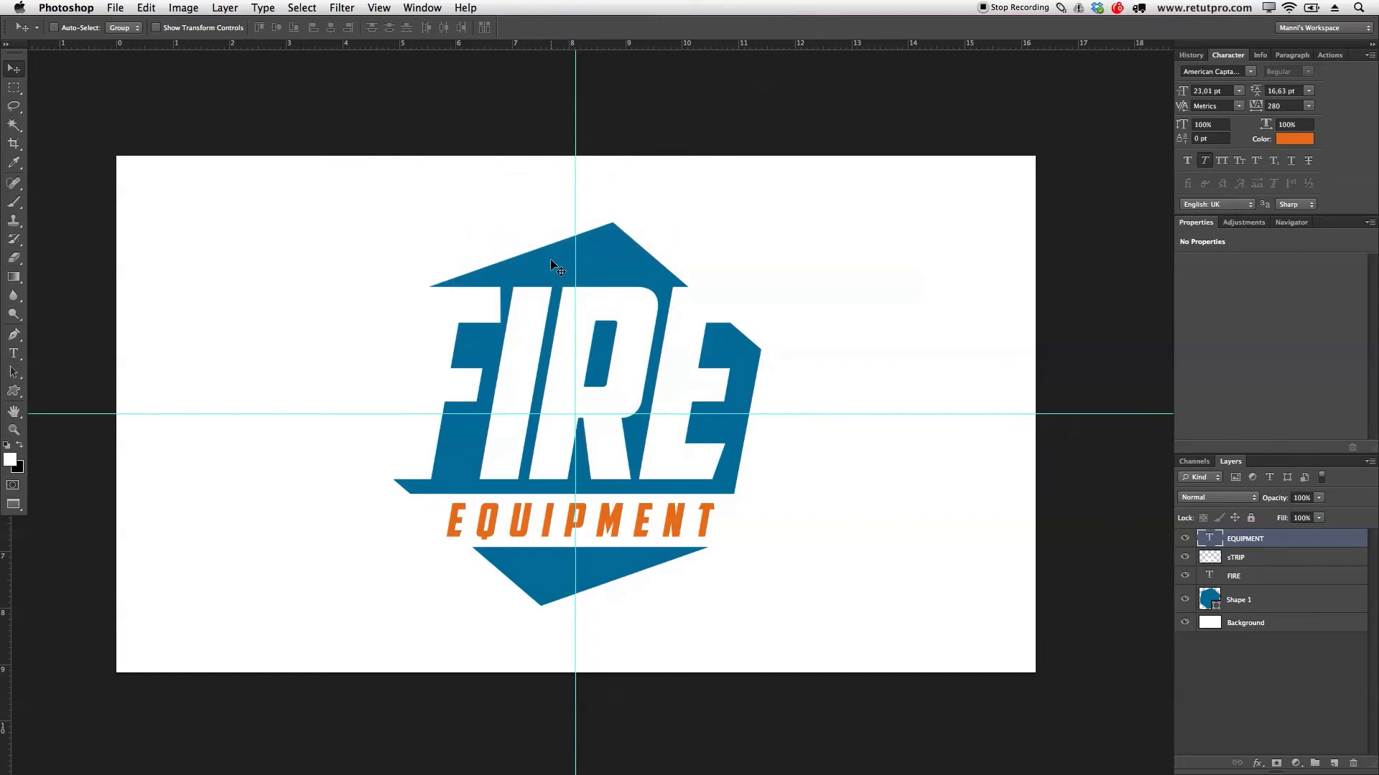
key("f")
key("f")
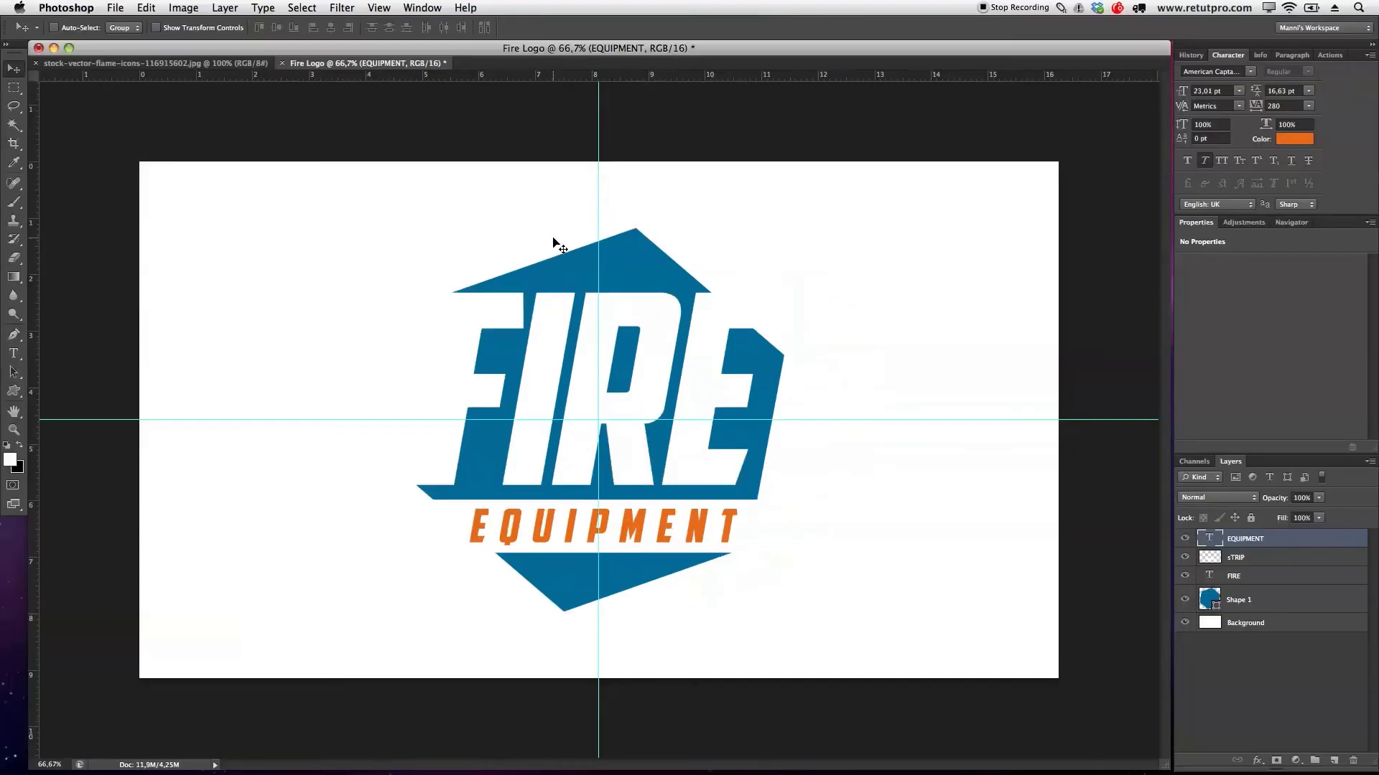
Drag the flame icons image's layer into Fire Logo as Layer 1, then go full screen.
left_click(188, 63)
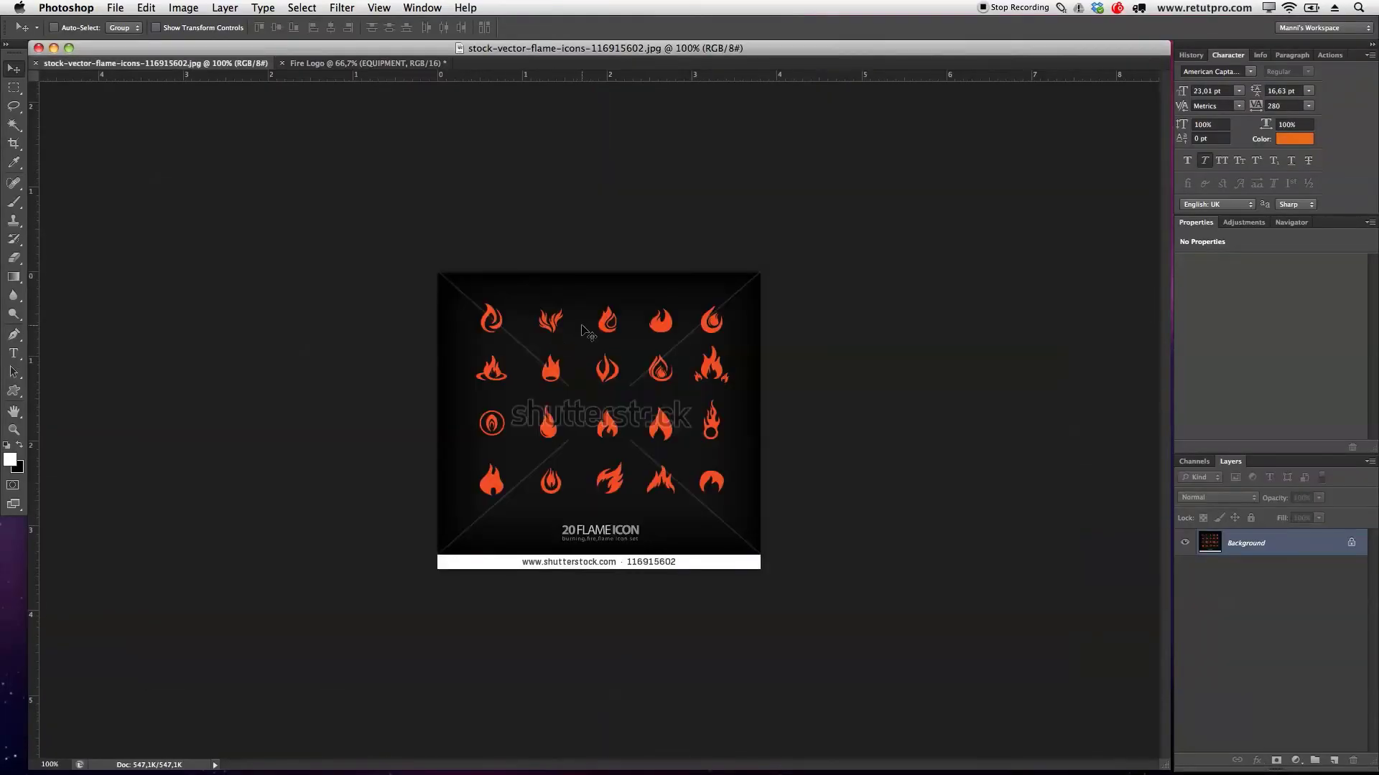
left_click_drag(224, 70, 531, 315)
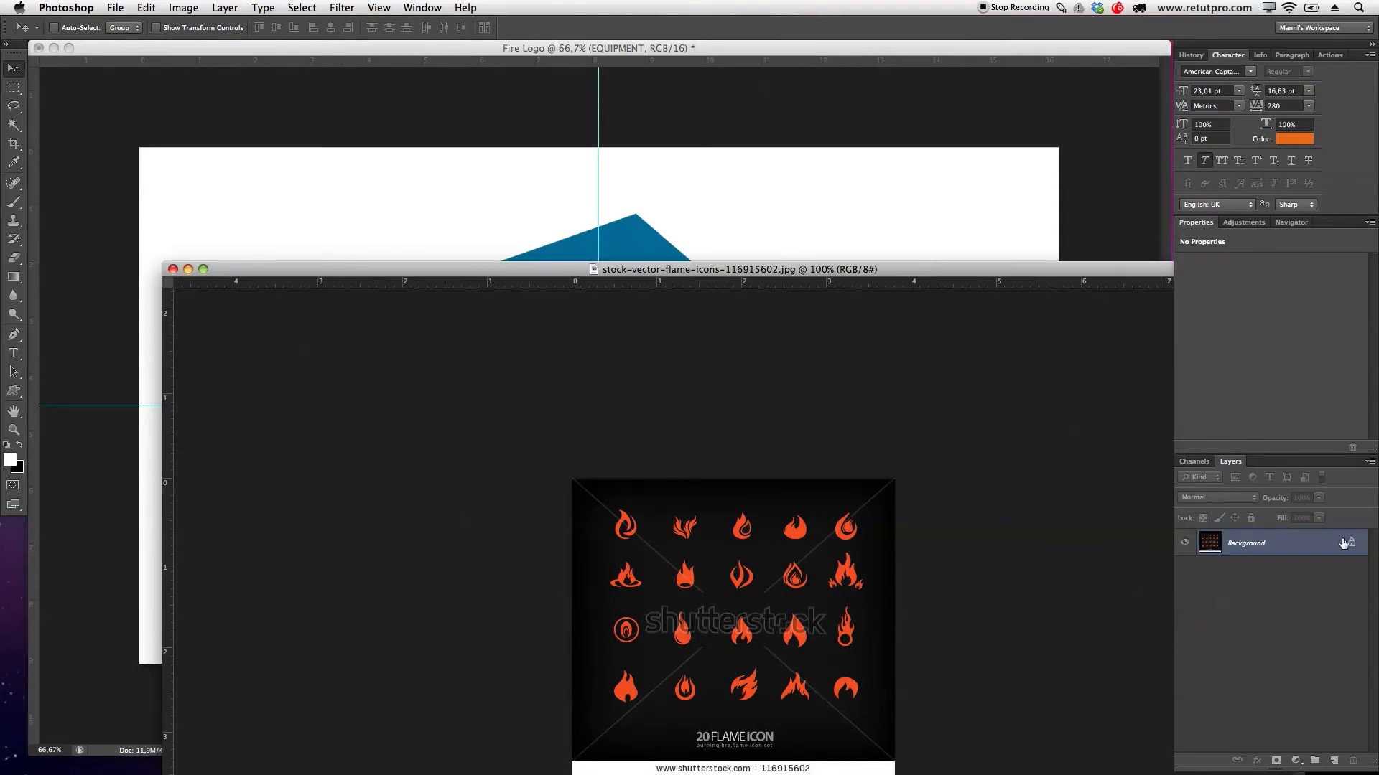
left_click_drag(1249, 543, 895, 214)
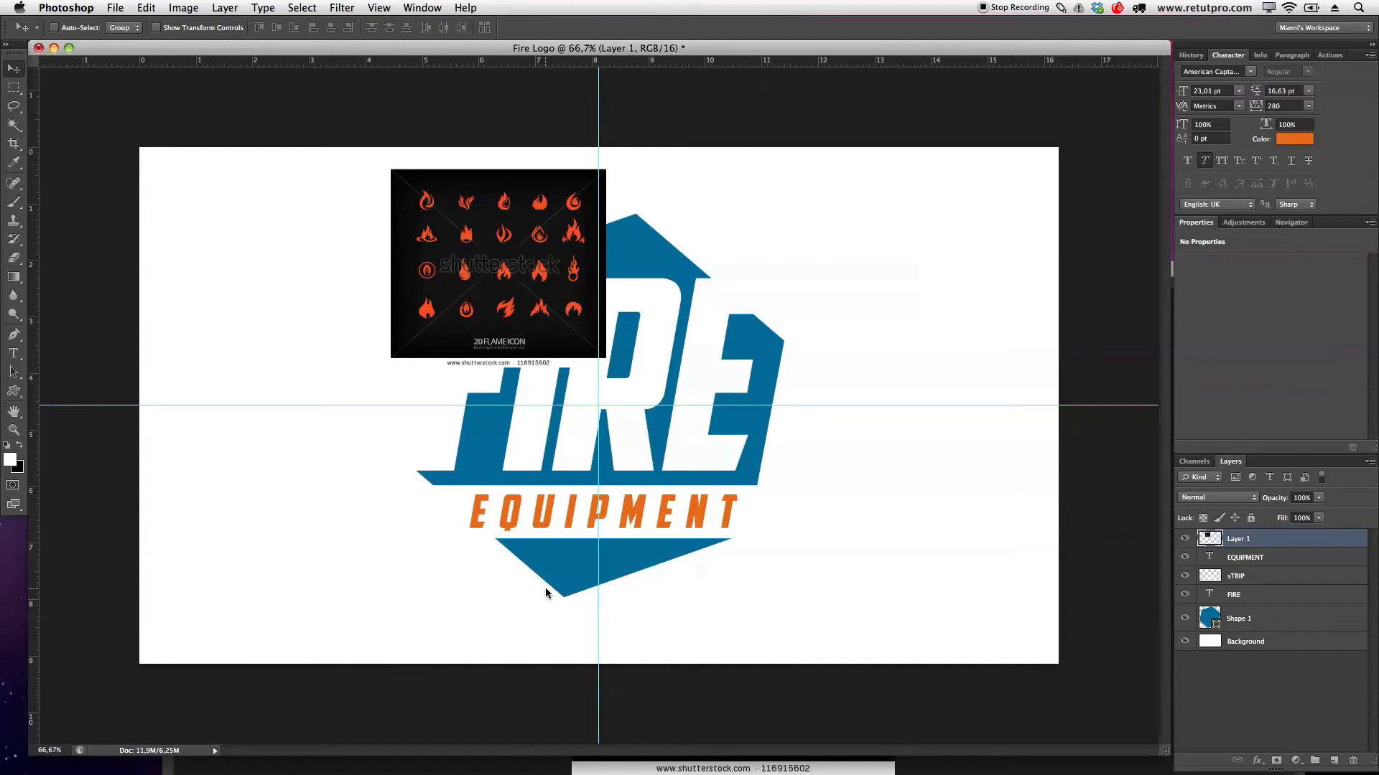
key("f")
left_click_drag(832, 528, 783, 518)
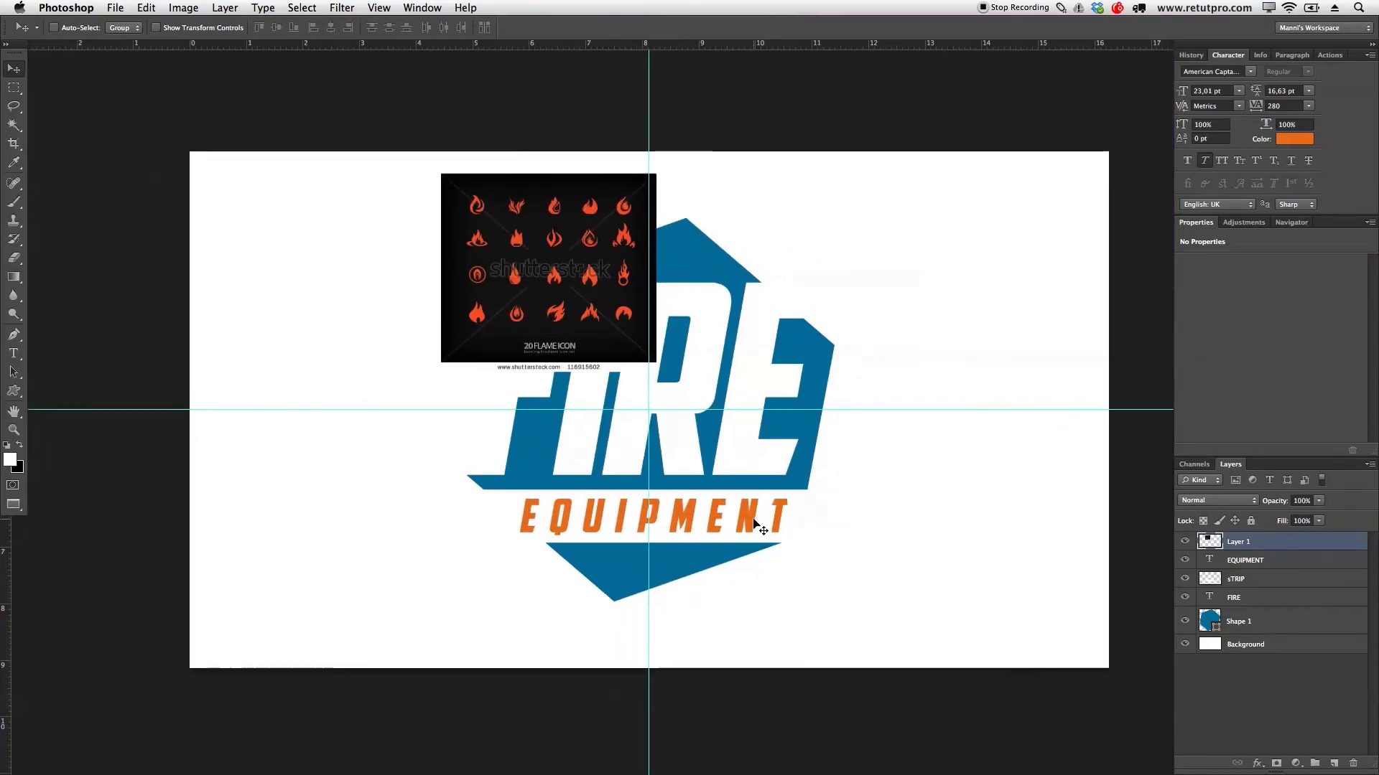
left_click(558, 271)
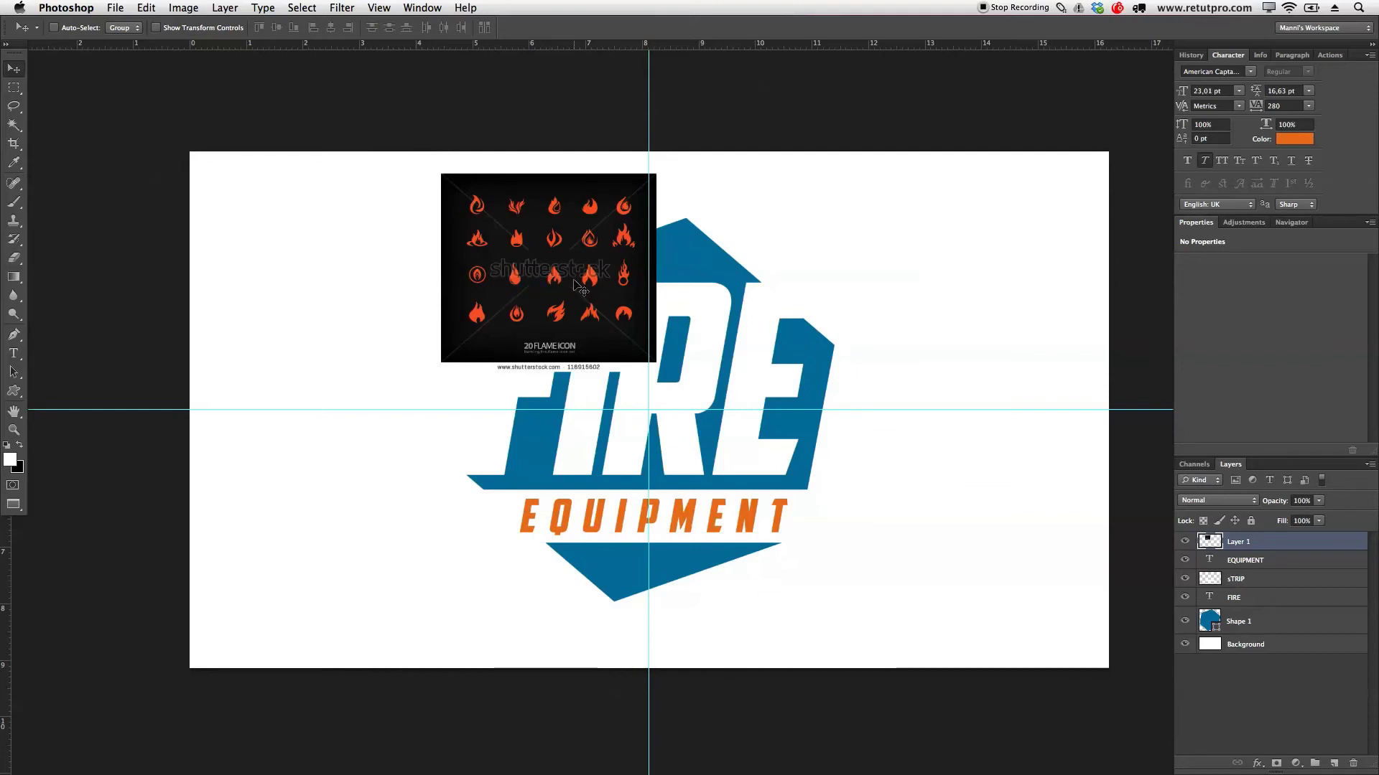
Enlarge the flame icon image with Free Transform and apply it.
key("ctrl+t")
left_click_drag(441, 371, 107, 726)
left_click_drag(607, 295, 943, 154)
left_click_drag(251, 446, 124, 563)
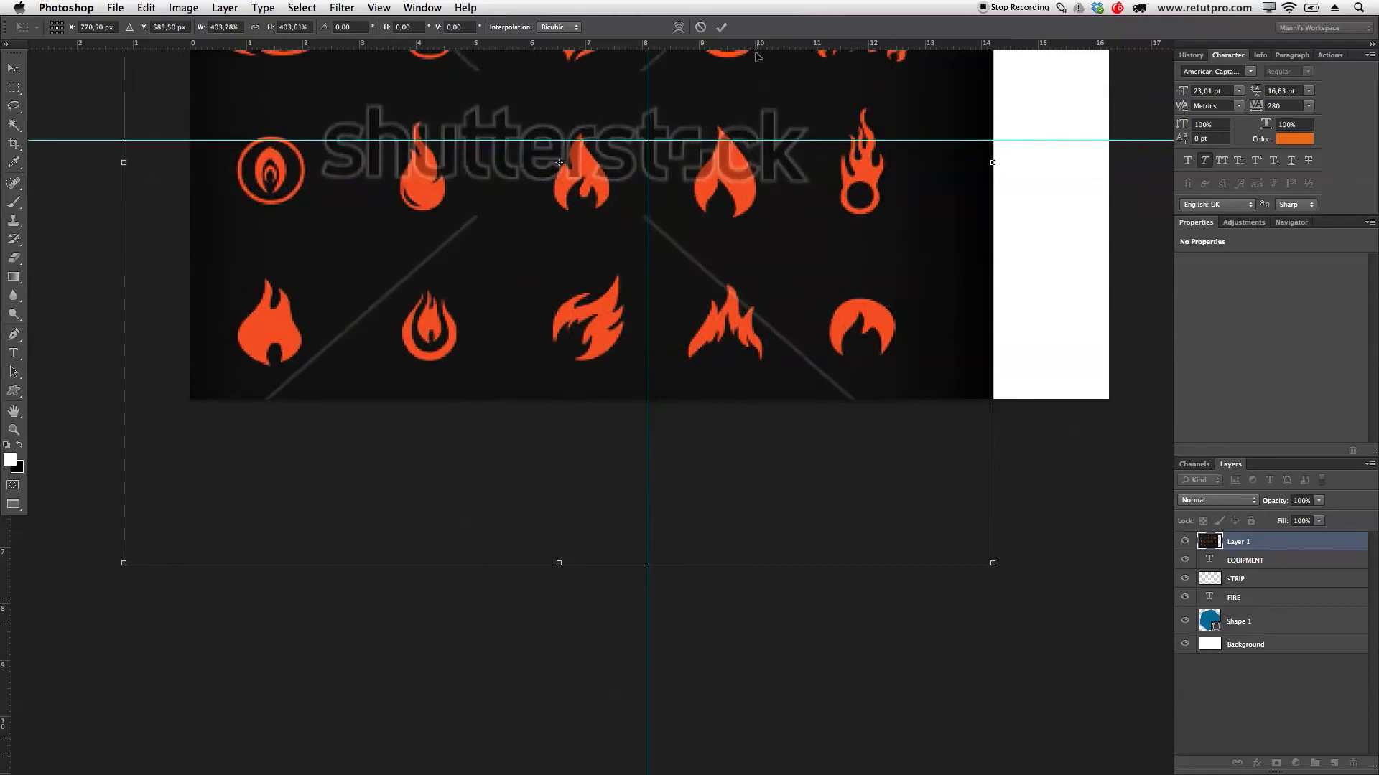
left_click(721, 27)
Zoom in on the flame icons and scale the image up slightly to about 116%.
left_click_drag(821, 145, 747, 409)
key("super+minus")
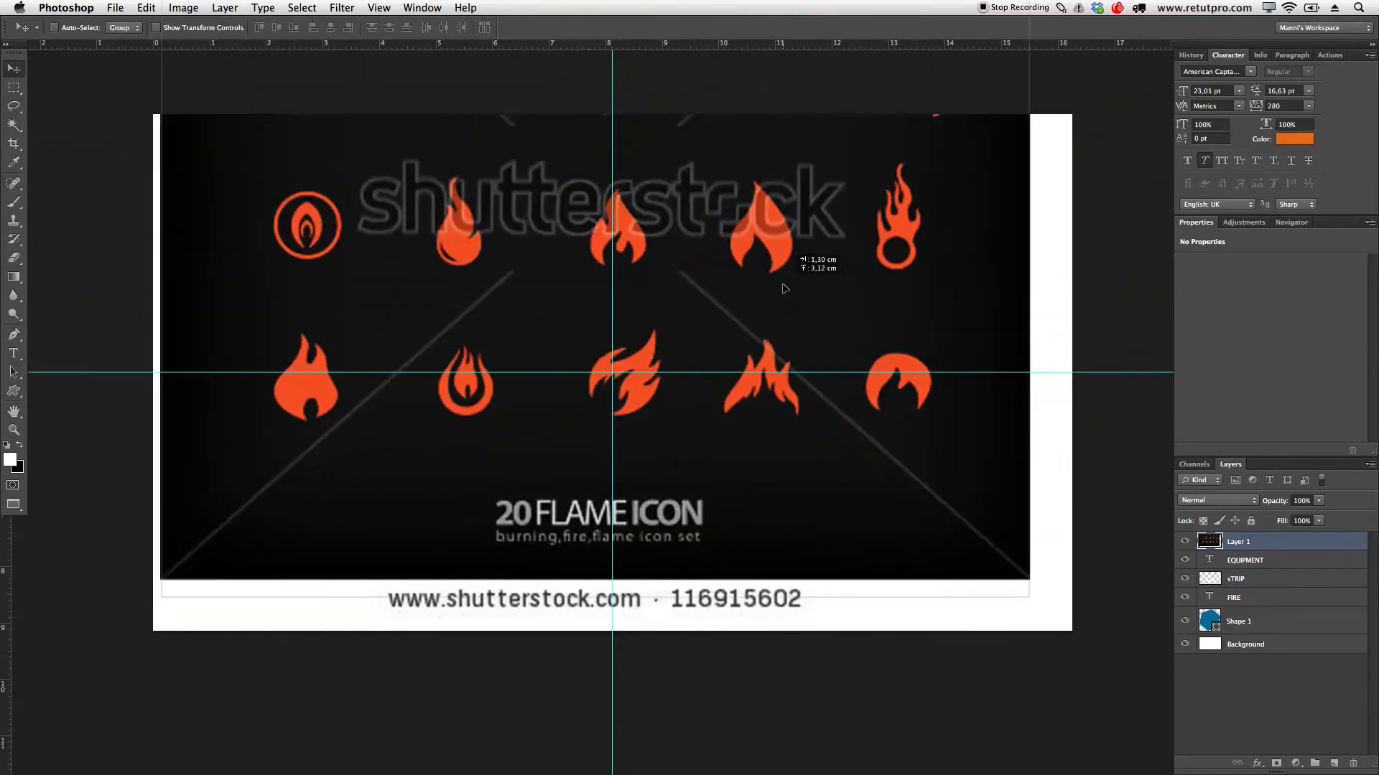
left_click_drag(819, 486, 806, 529)
key("z")
left_click(744, 501)
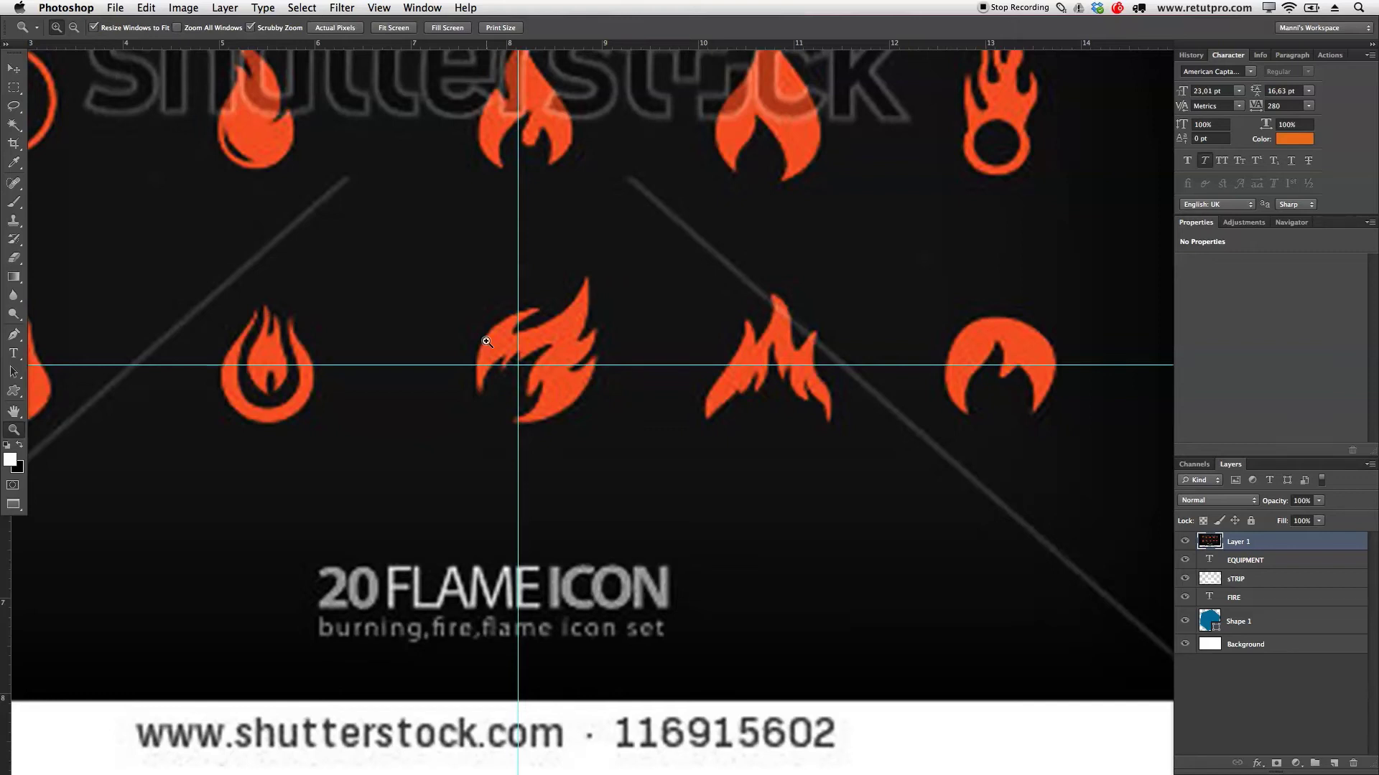
left_click(565, 355, "alt")
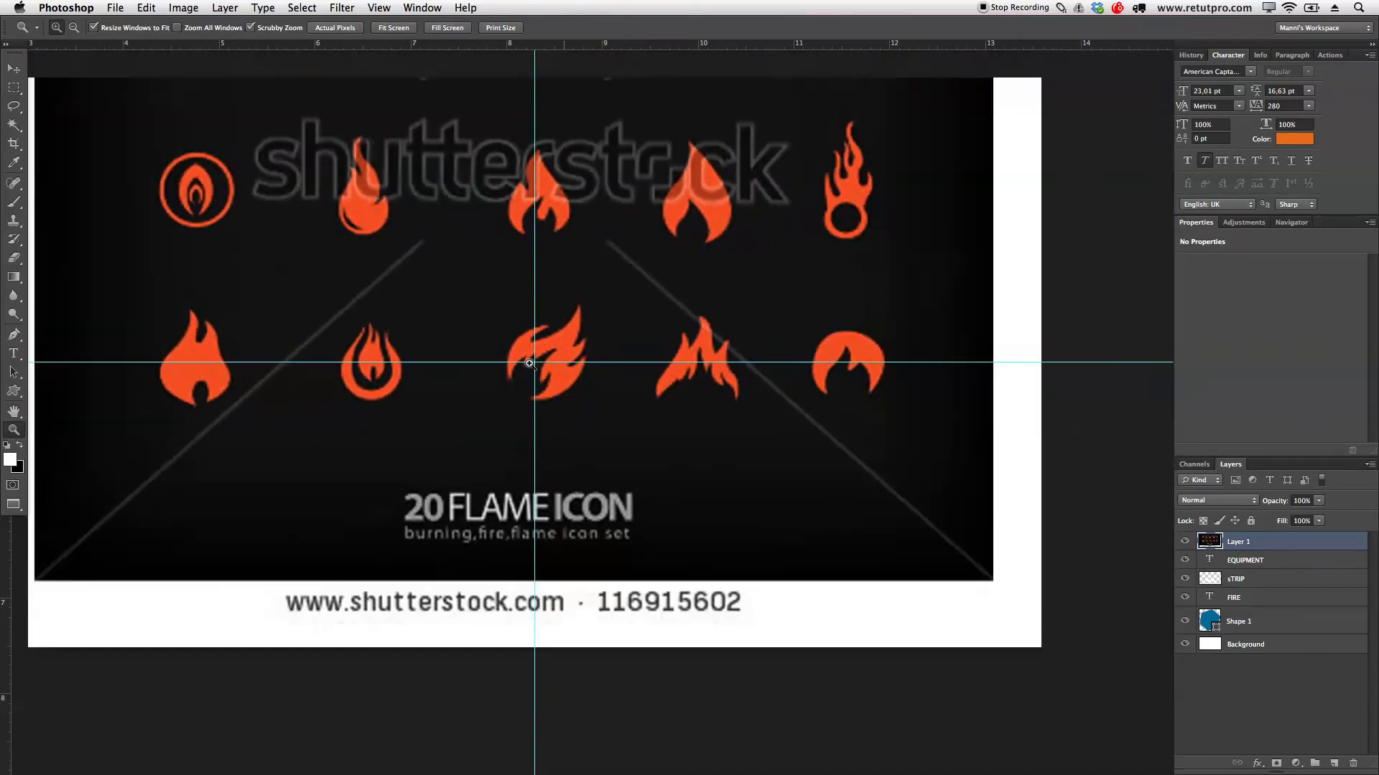
left_click(641, 415, "alt")
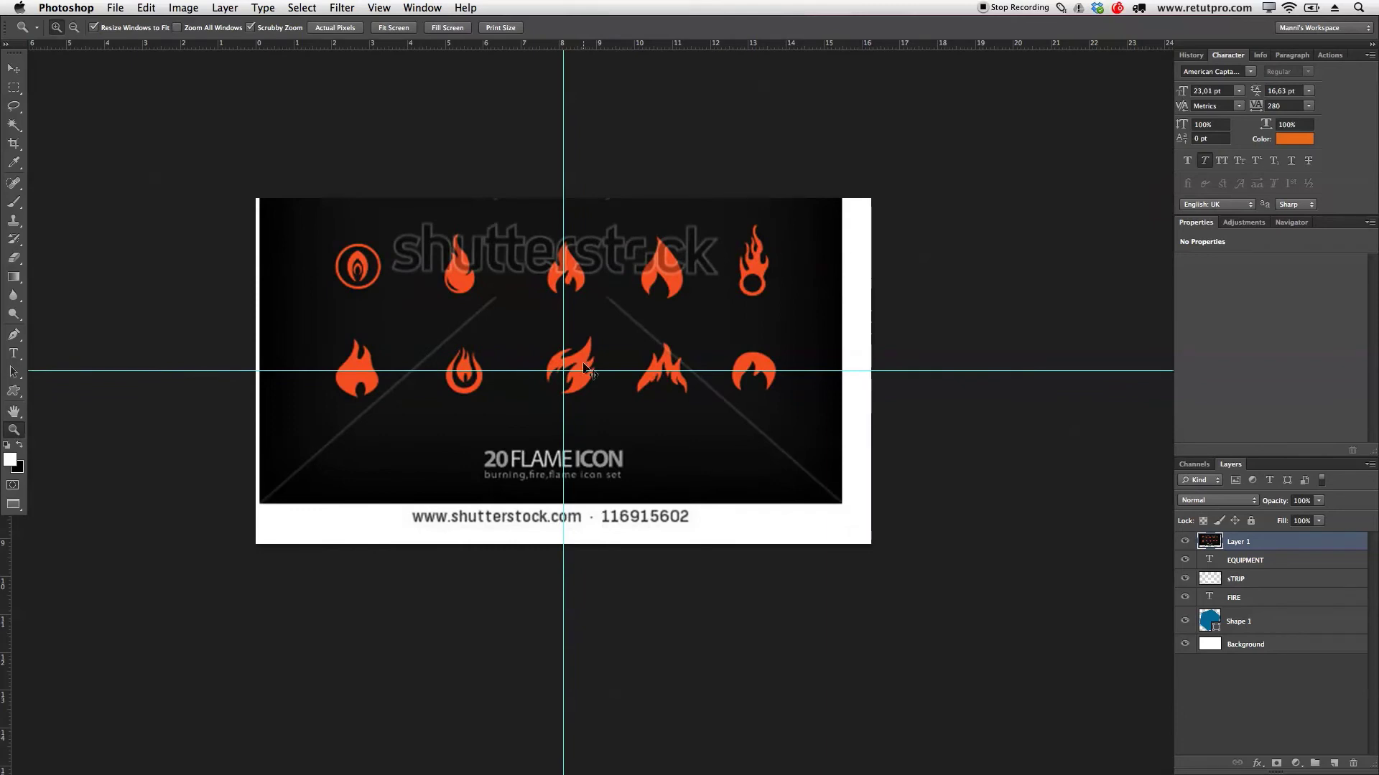
key("super+t")
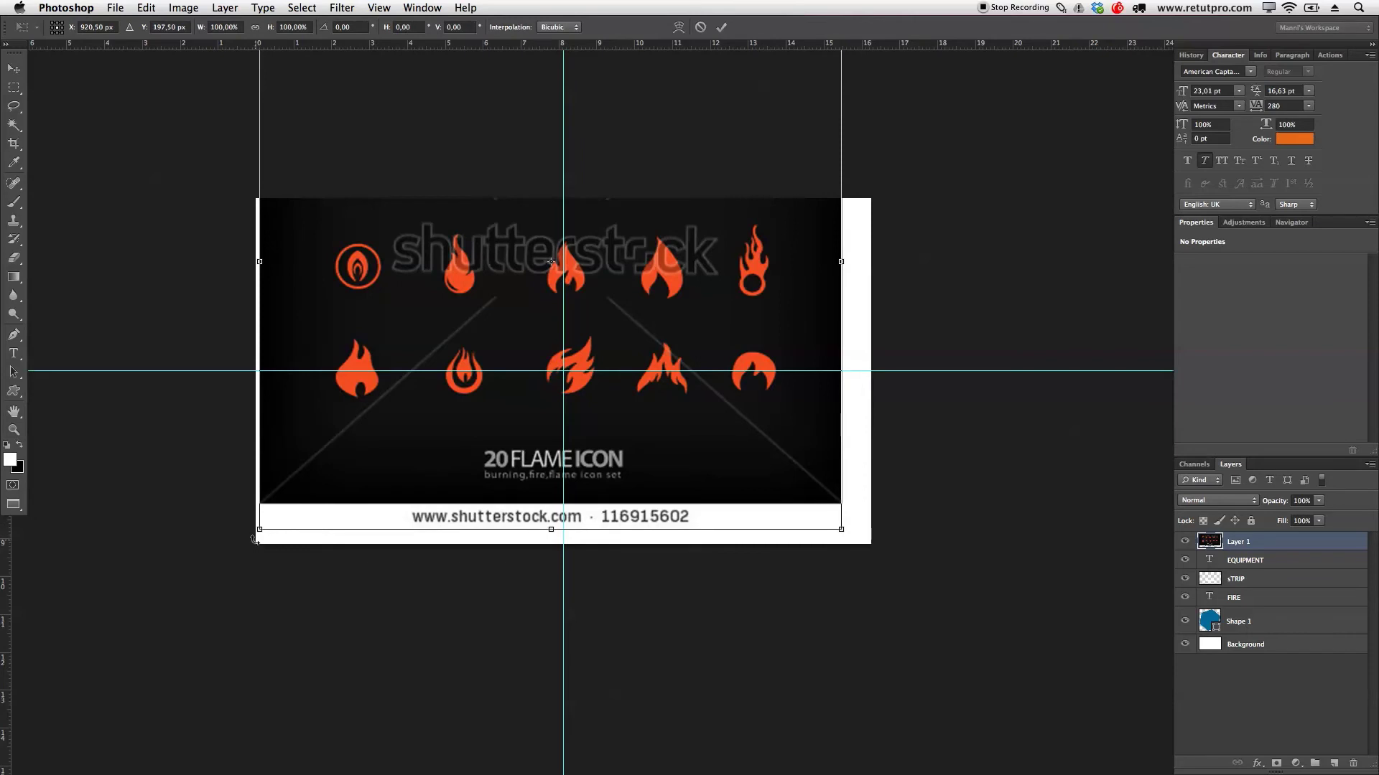
left_click_drag(257, 537, 148, 636)
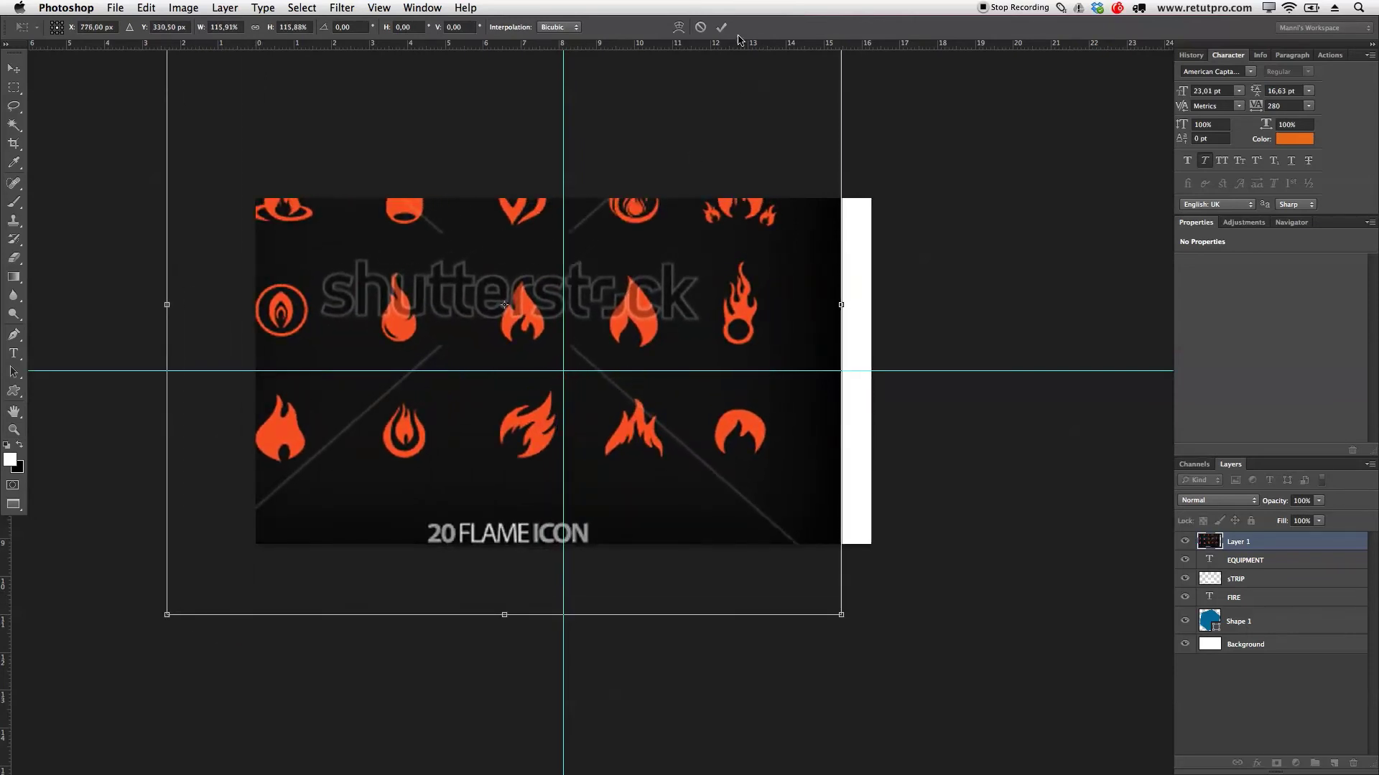
key("Return")
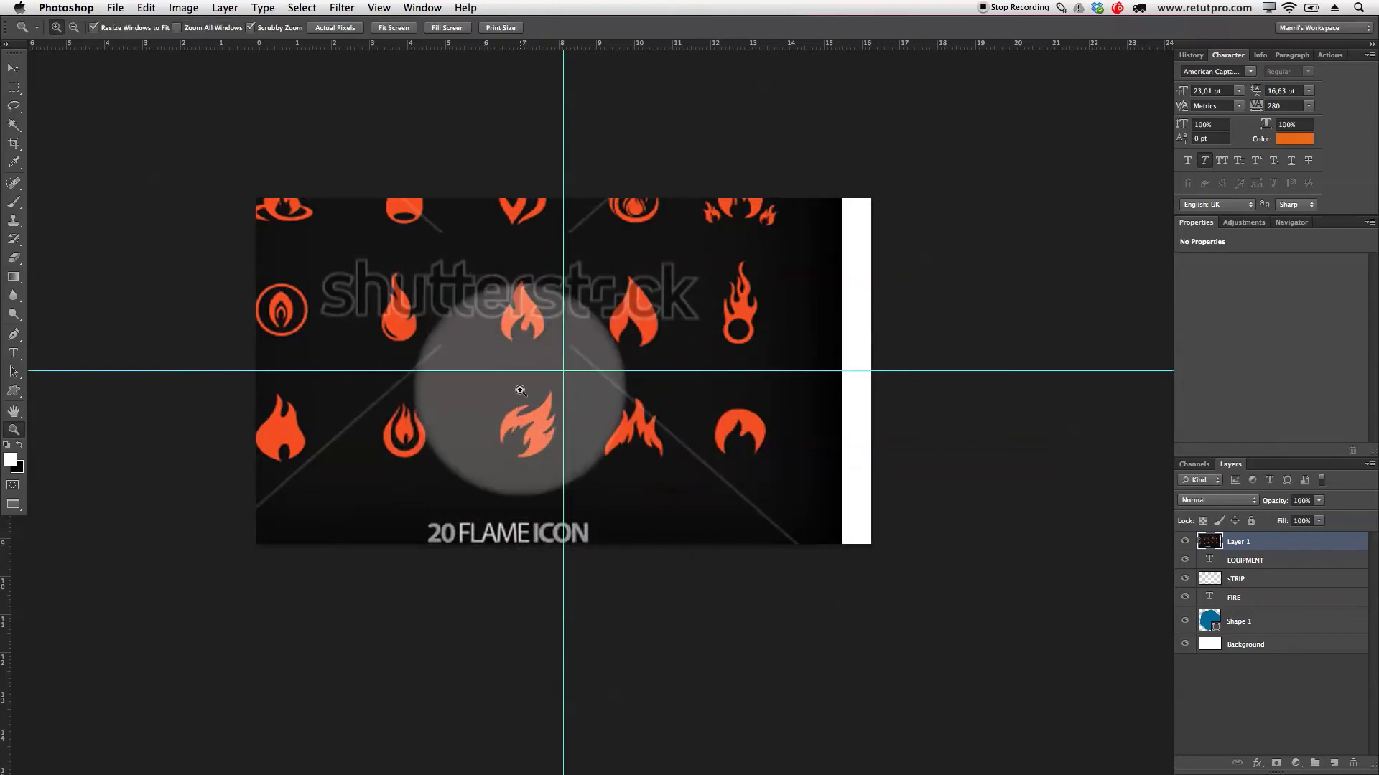
scroll(546, 418, "up", 1)
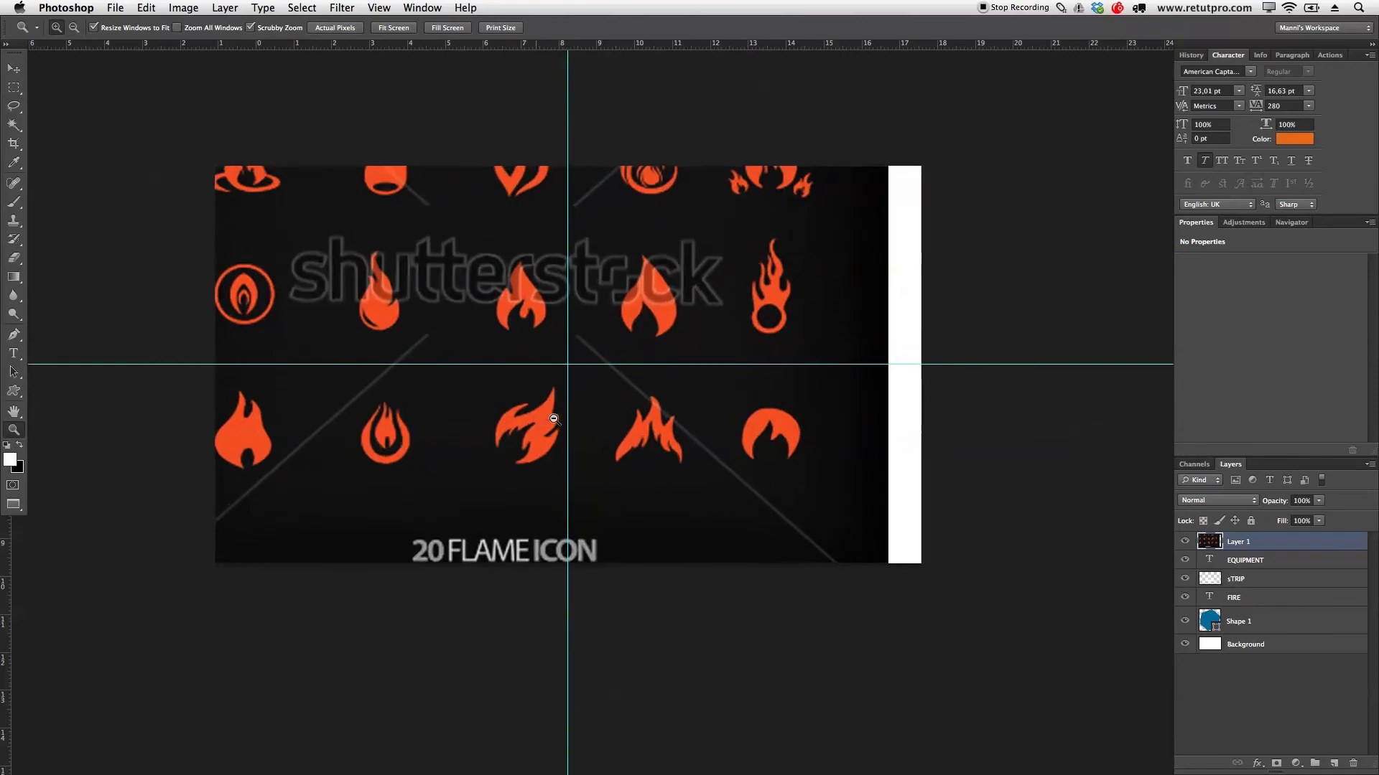
scroll(552, 418, "up", 4)
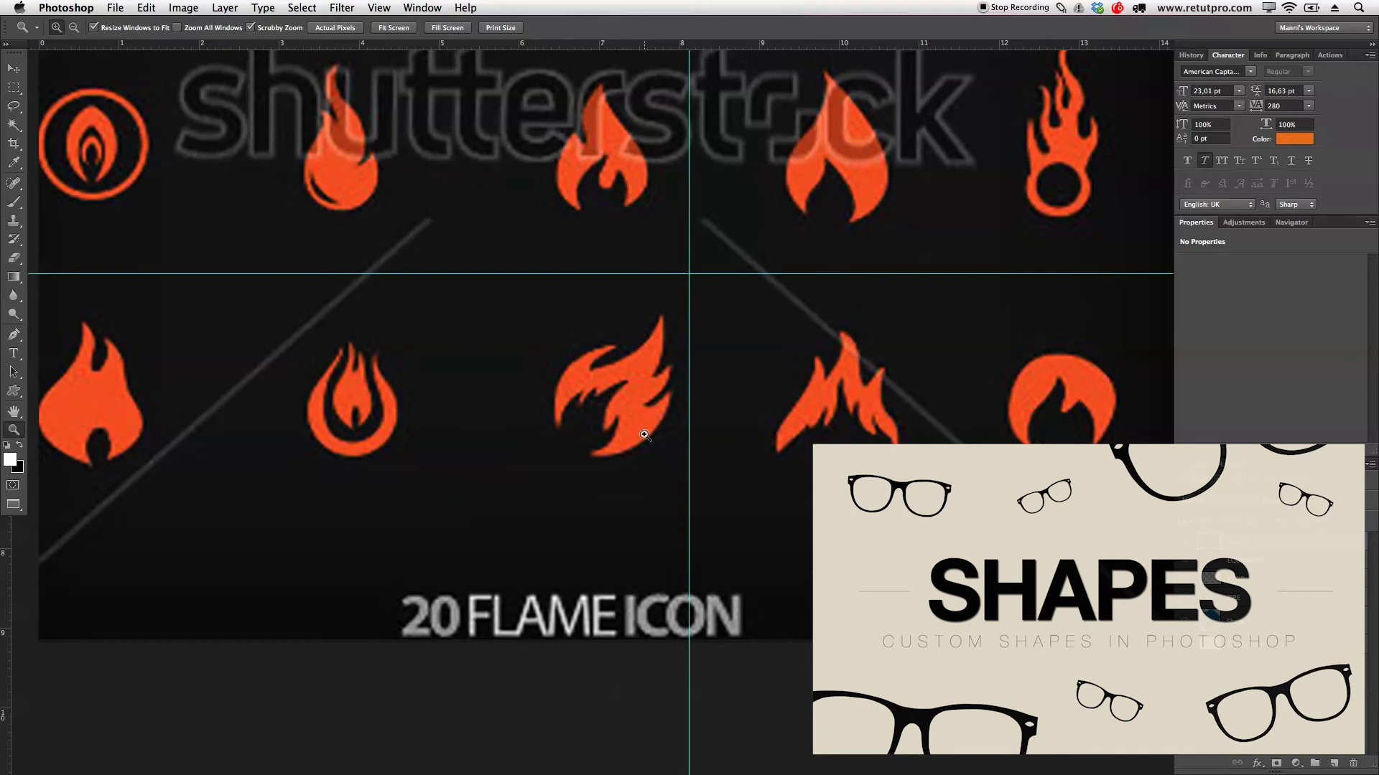
Trace the middle flame icon's outline as a closed Pen path.
key("p")
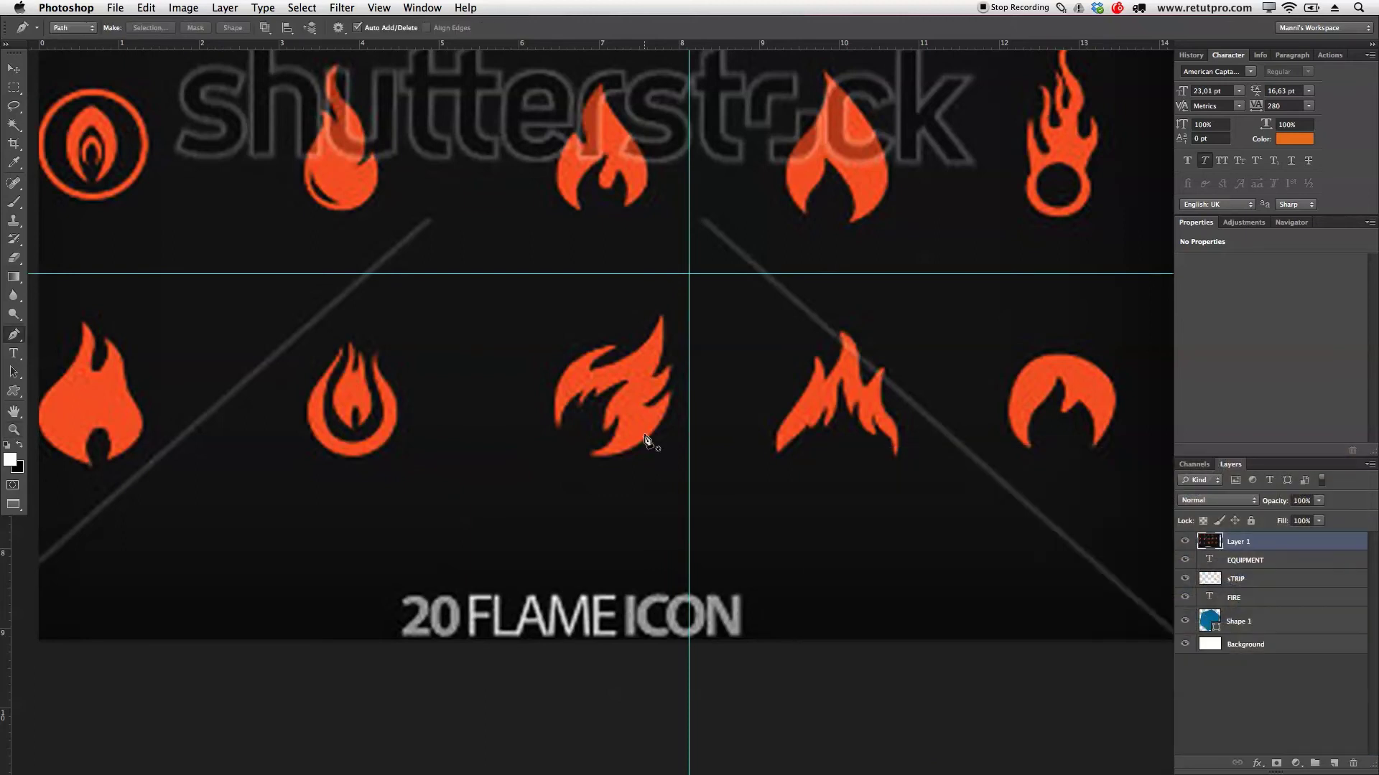
left_click(560, 430)
left_click_drag(614, 345, 690, 334)
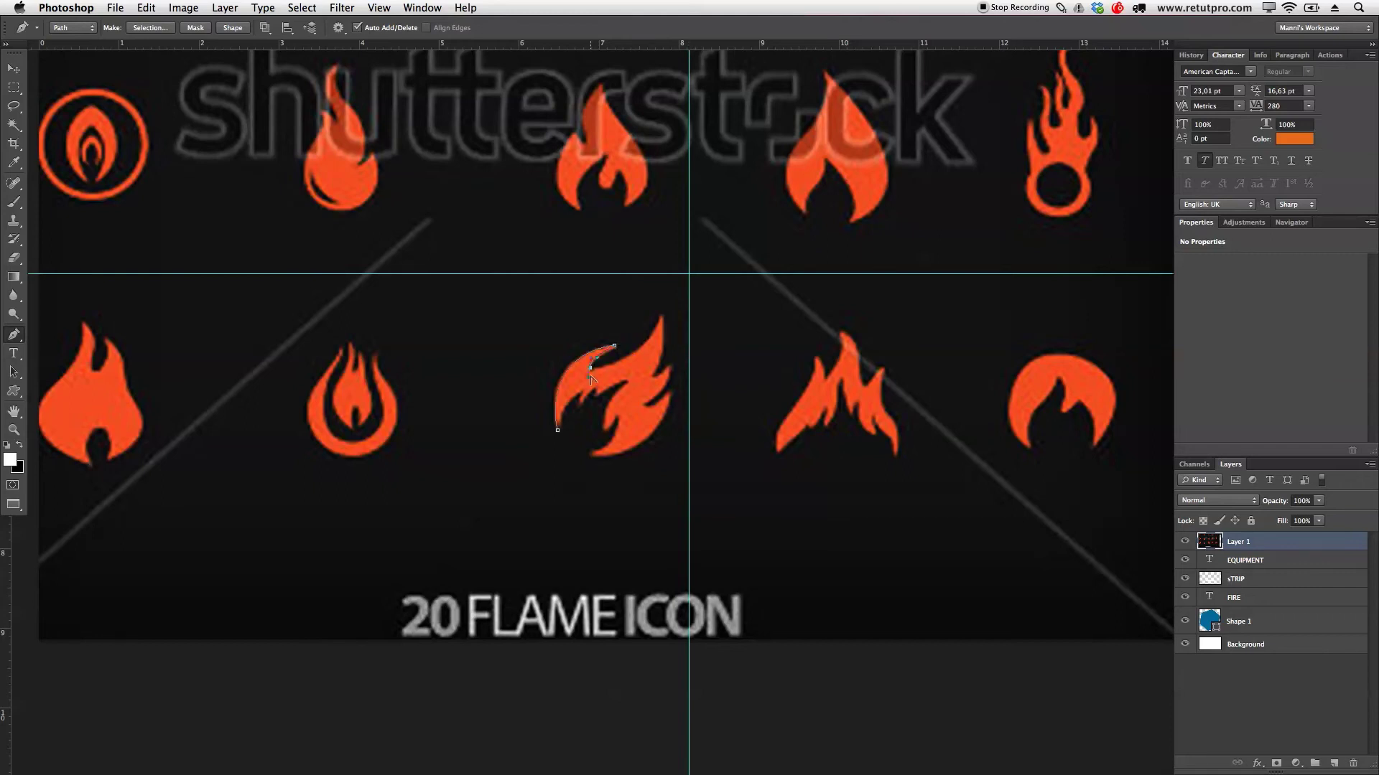
left_click_drag(660, 318, 670, 284)
left_click_drag(656, 372, 655, 385)
left_click(670, 392)
left_click_drag(653, 430, 633, 445)
left_click(559, 425)
left_click(649, 365)
Define the traced path as a custom shape named 'S' and hide the path.
right_click(635, 408)
left_click(644, 443)
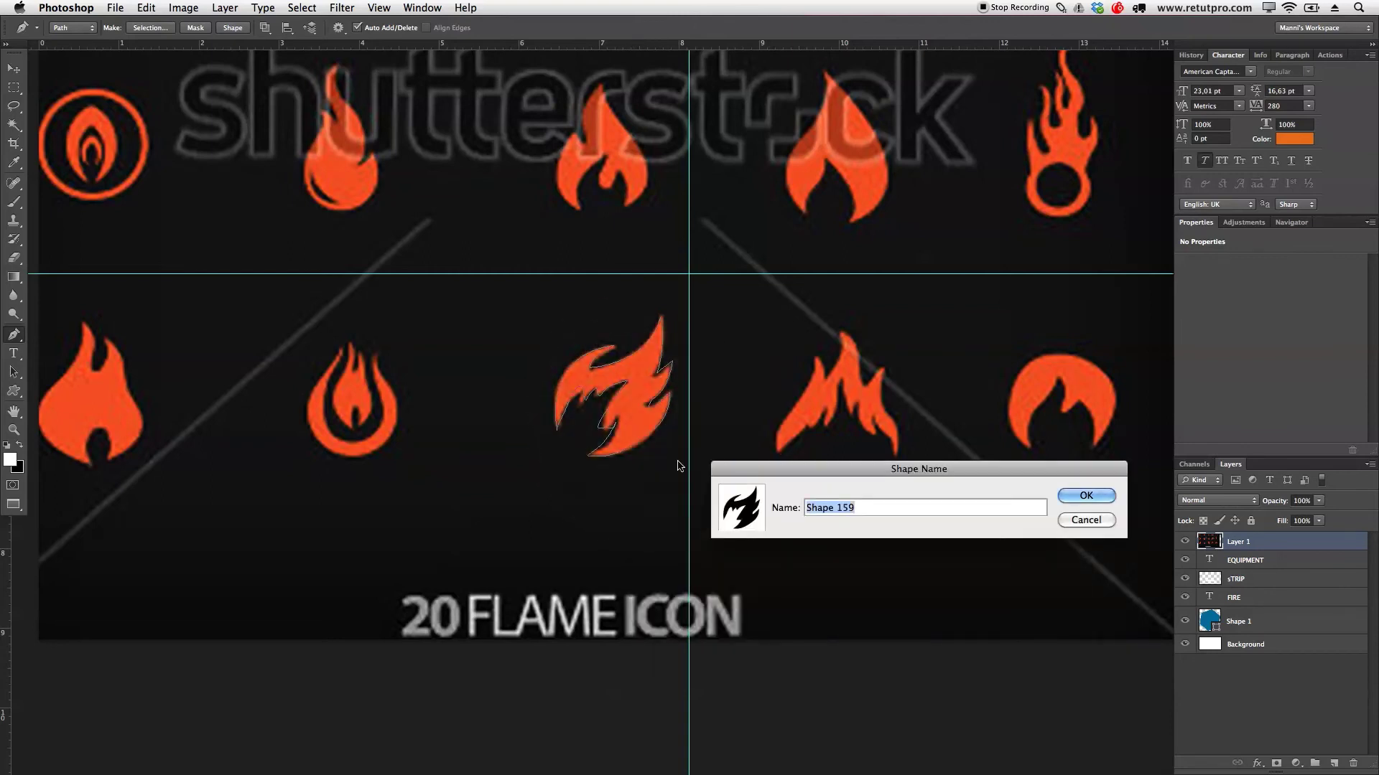
left_click(751, 503)
type("S")
left_click(1086, 495)
left_click(1066, 522)
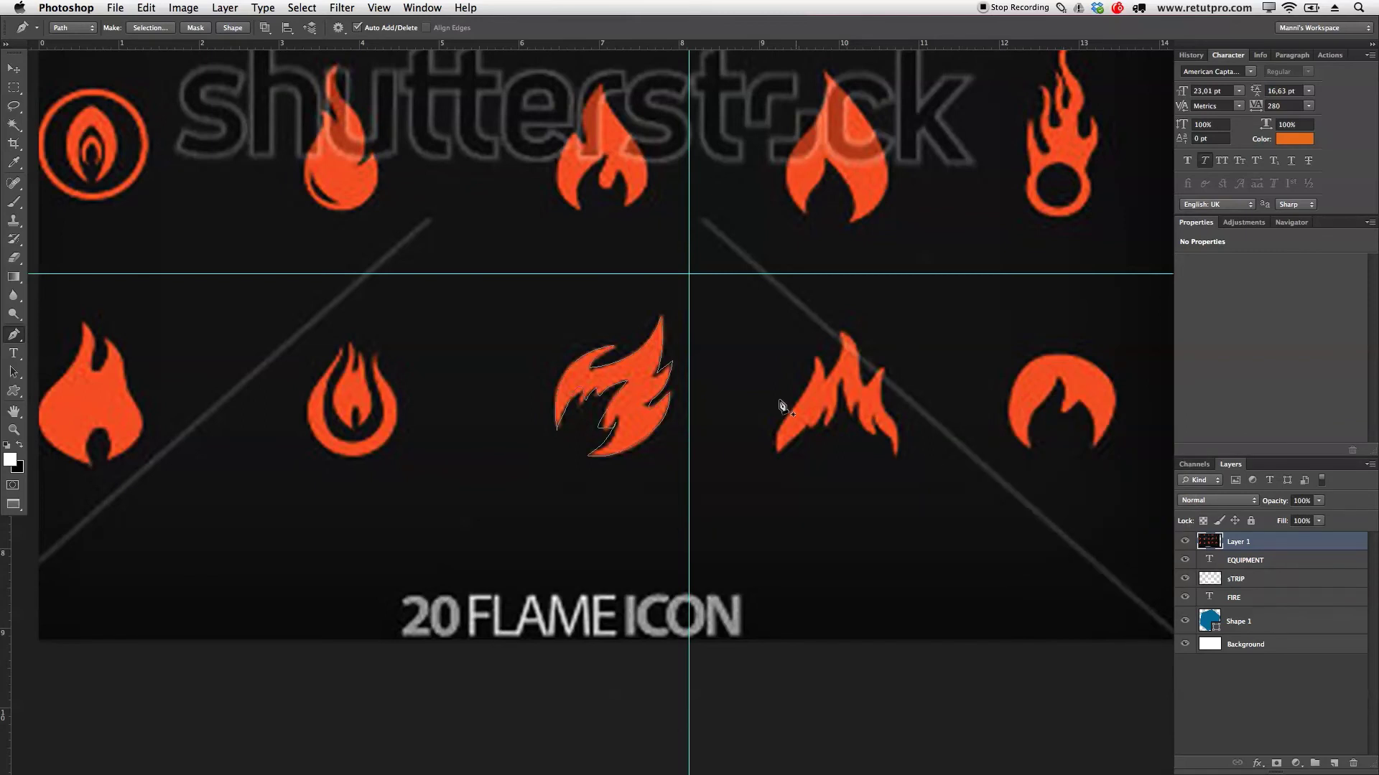
key("Escape")
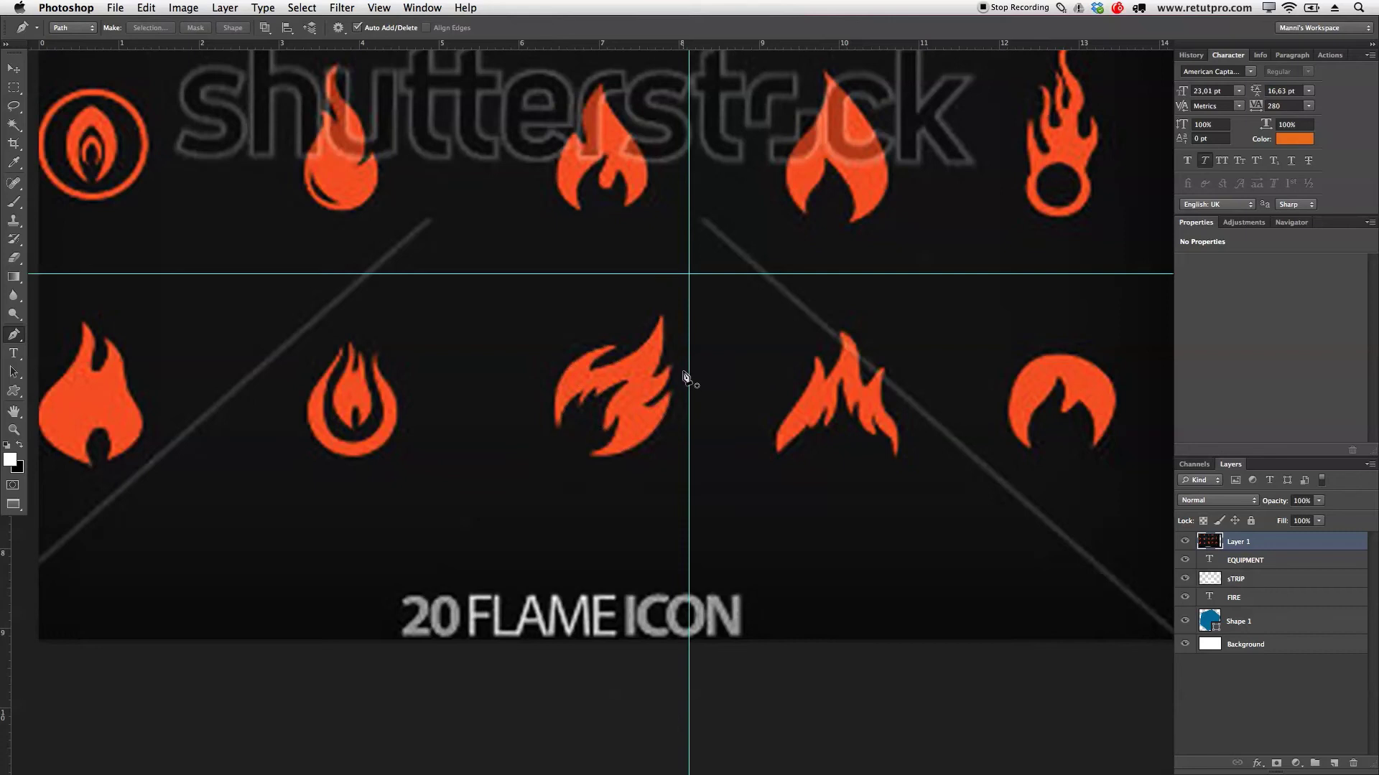
Delete the flame icons reference layer and zoom out to the whole logo.
key("Delete")
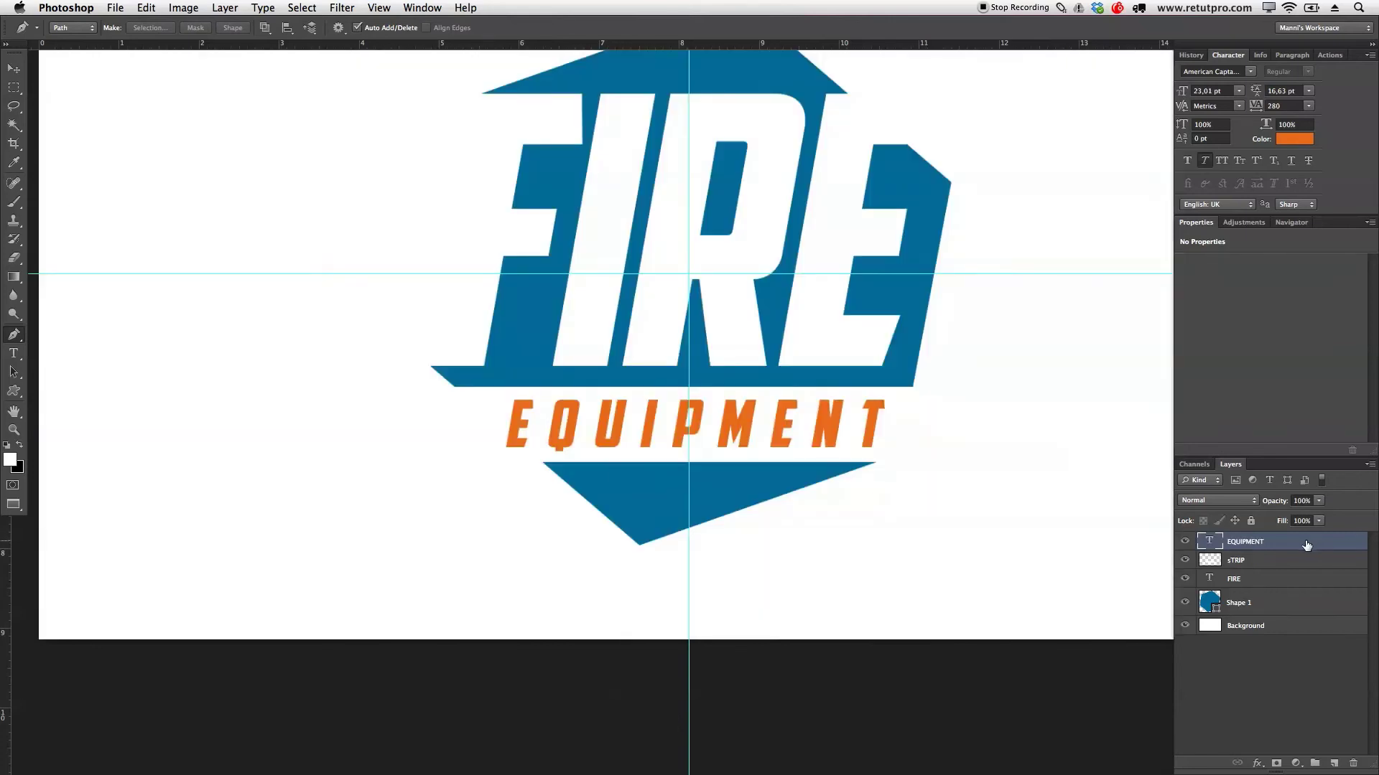
key("z")
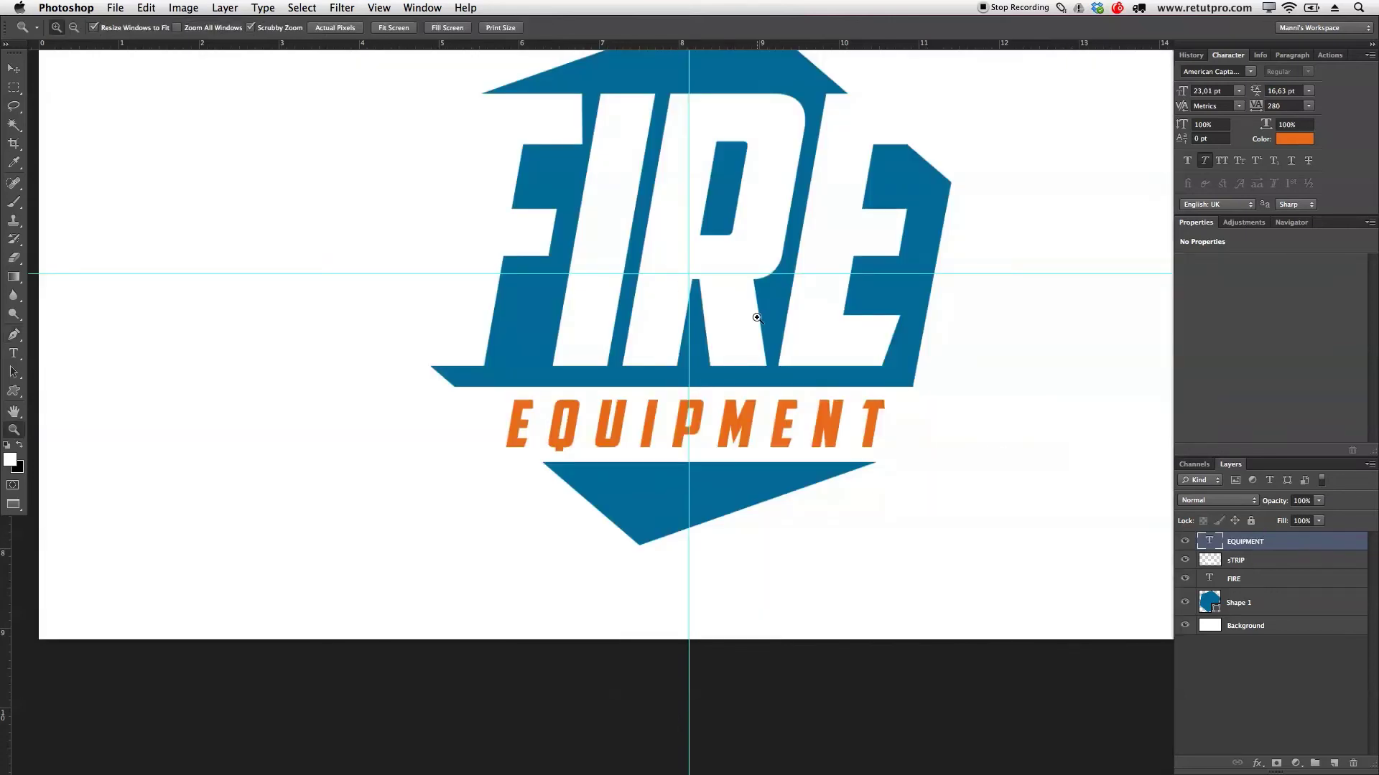
left_click(729, 307, "alt")
left_click_drag(841, 191, 723, 310)
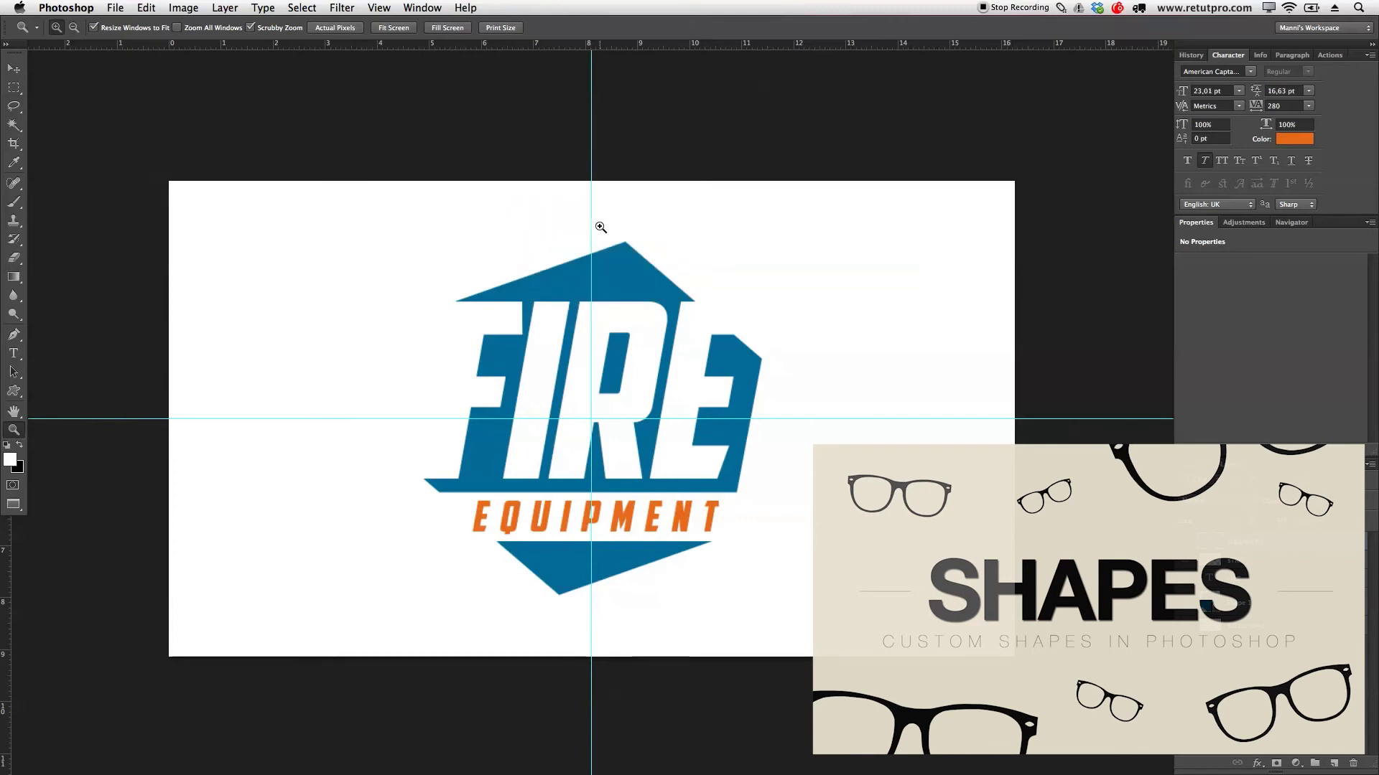
Choose the Custom Shape Tool with the newly saved flame shape.
left_click(14, 390)
left_click_drag(17, 384, 73, 455)
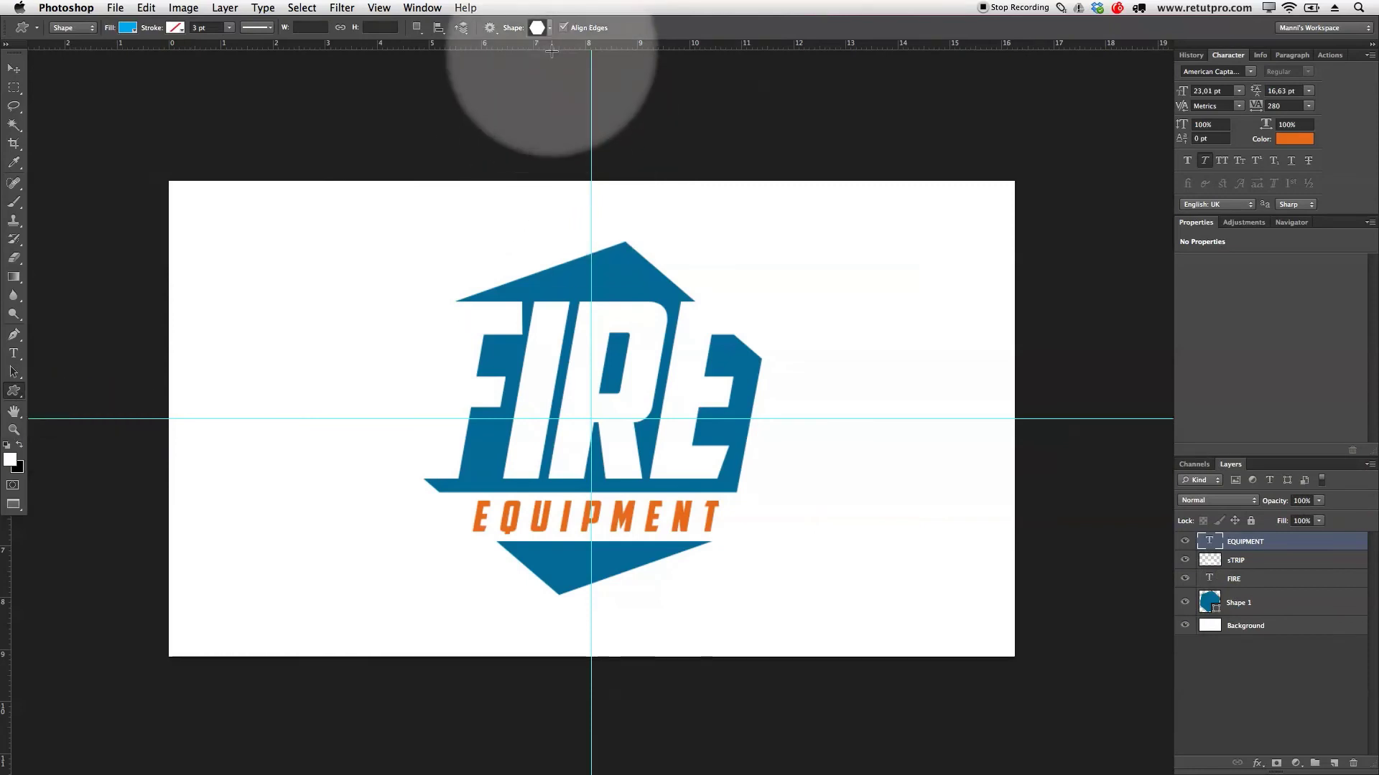
left_click(549, 27)
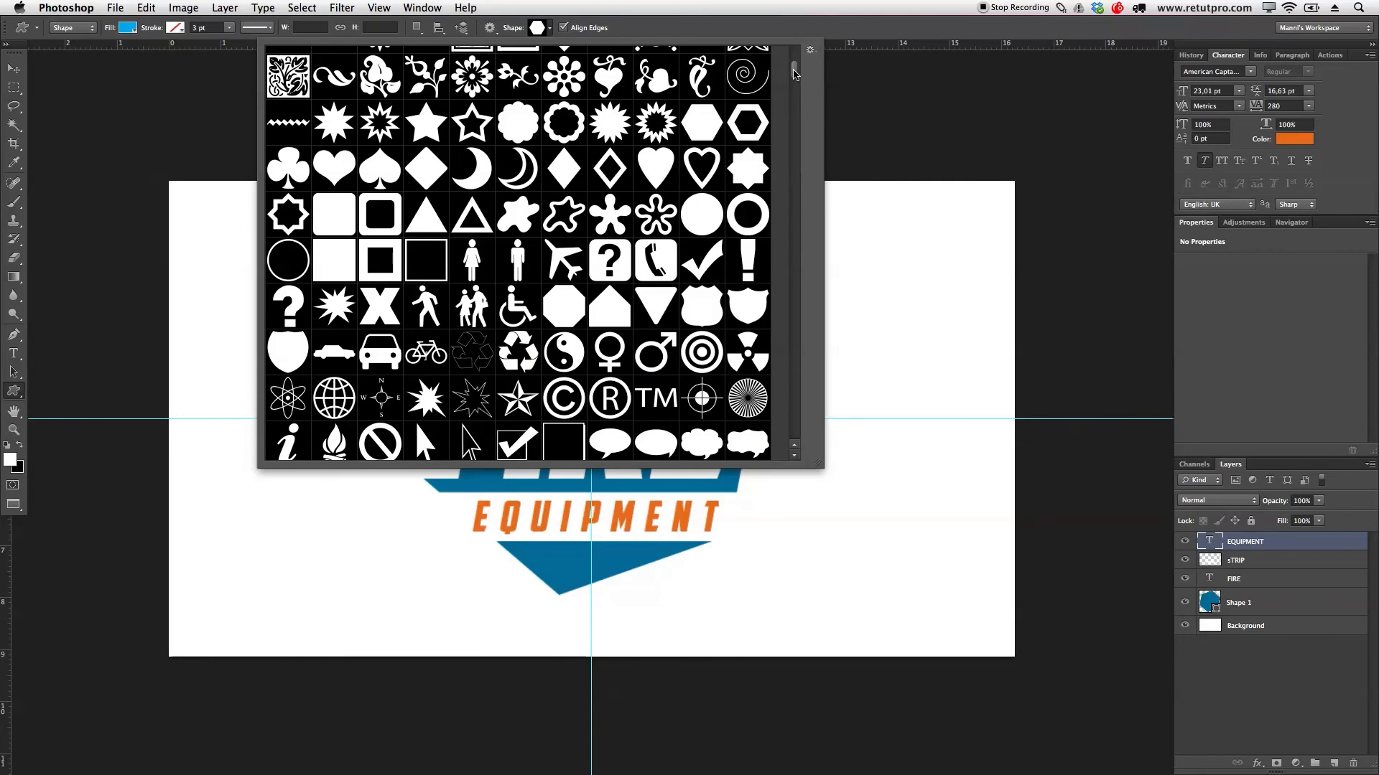
left_click_drag(794, 72, 790, 438)
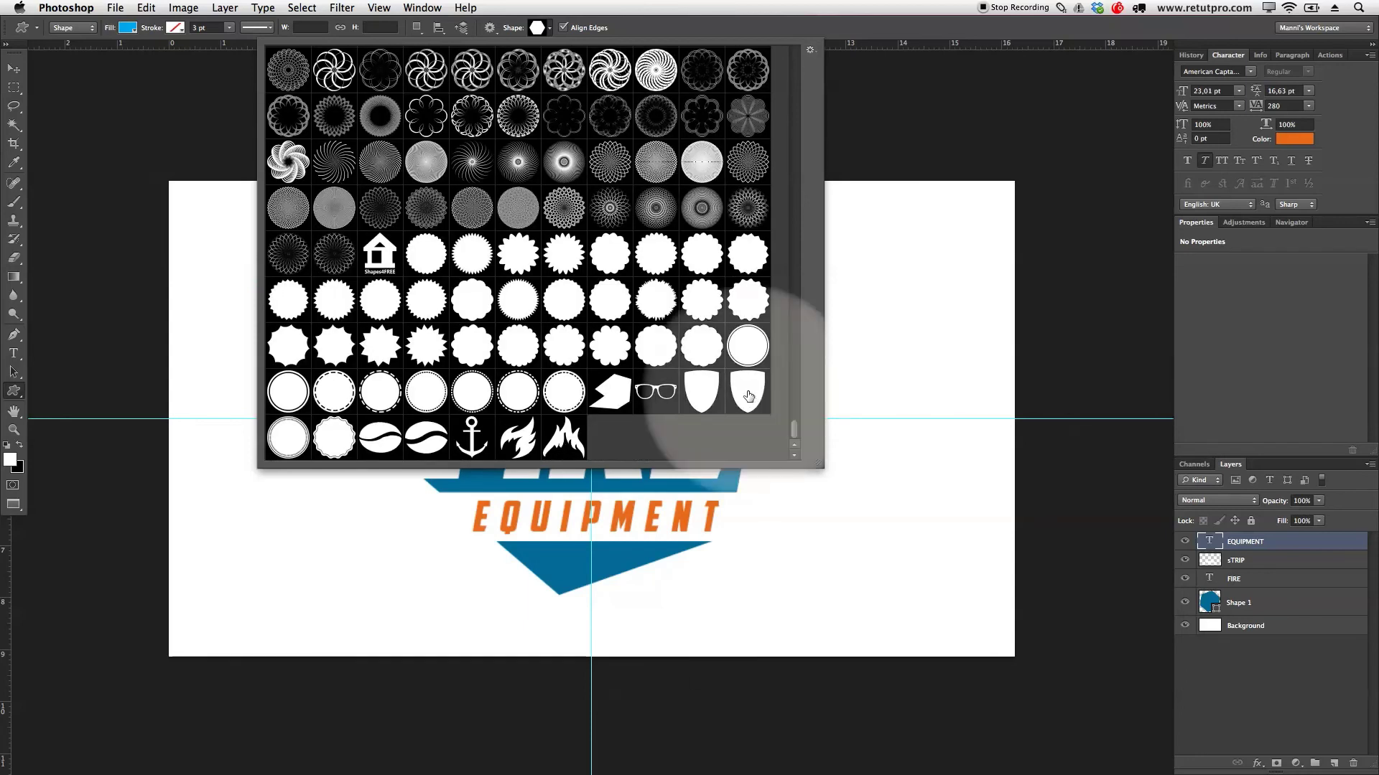
left_click(522, 443)
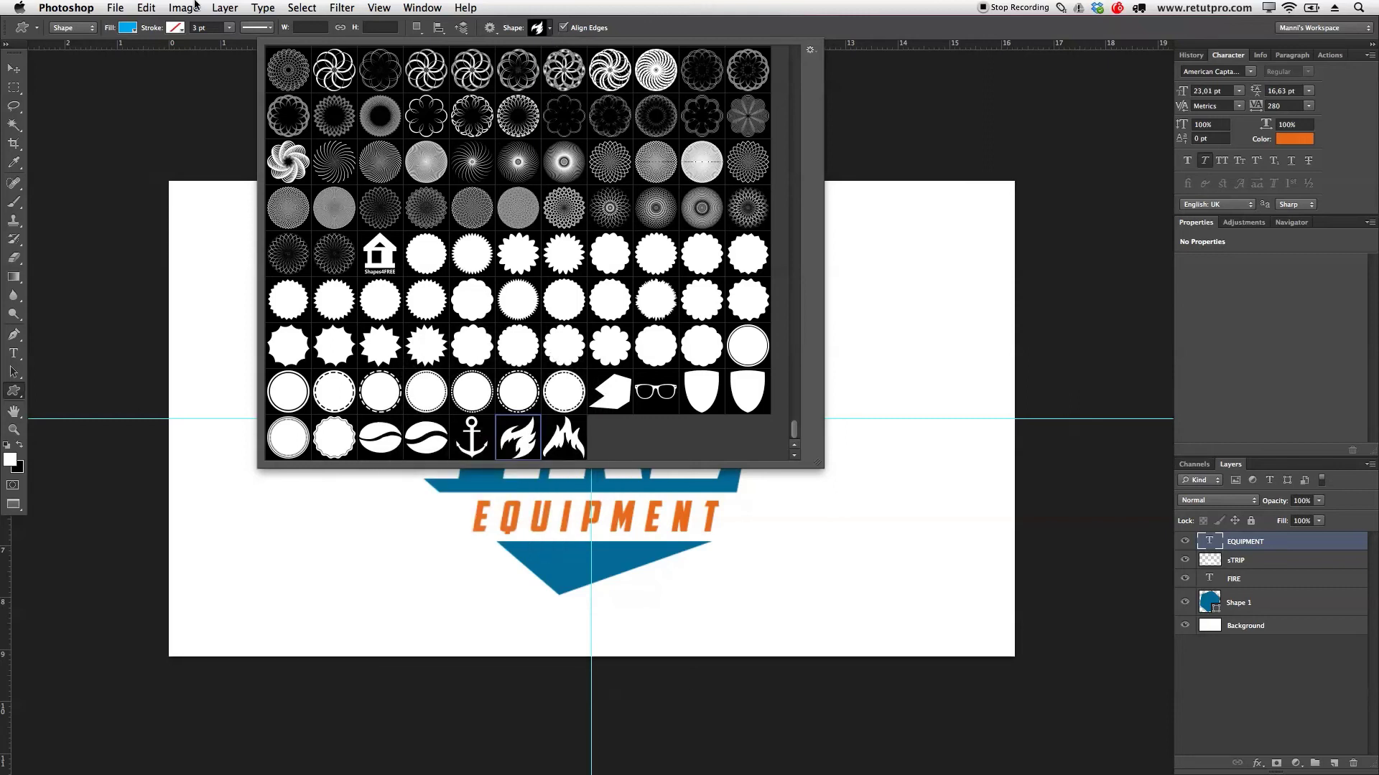
Set the shape fill to orange #e77519, sampled from the EQUIPMENT text.
left_click(129, 30)
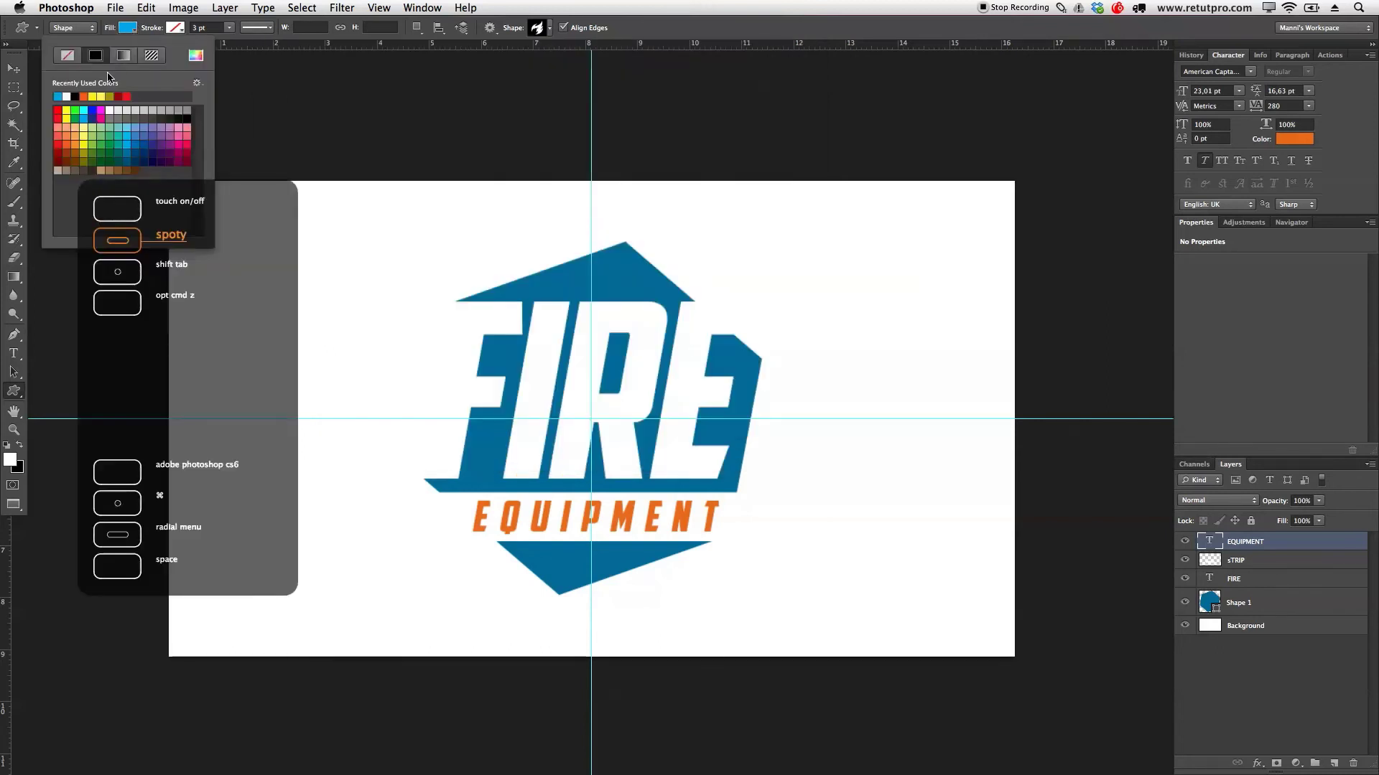
left_click(84, 96)
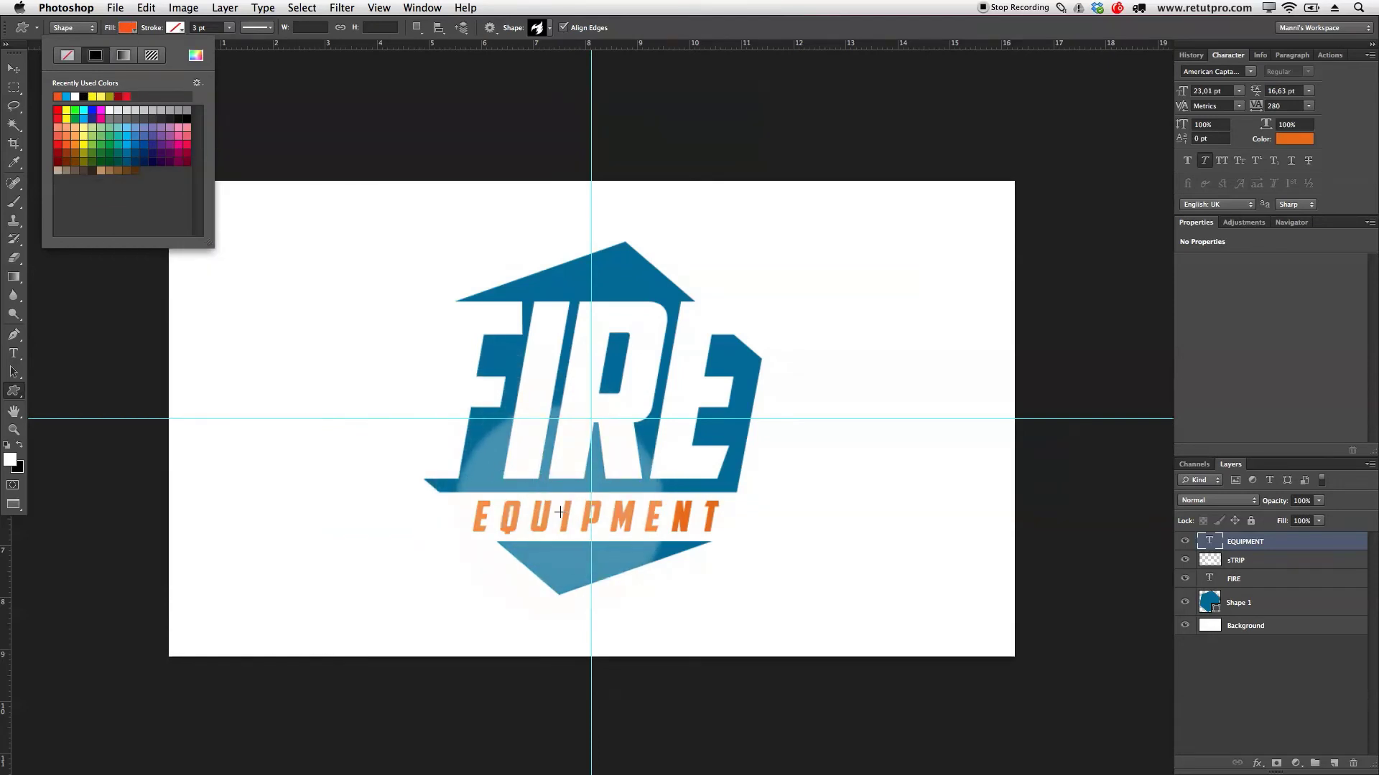
left_click(128, 29)
left_click(128, 28)
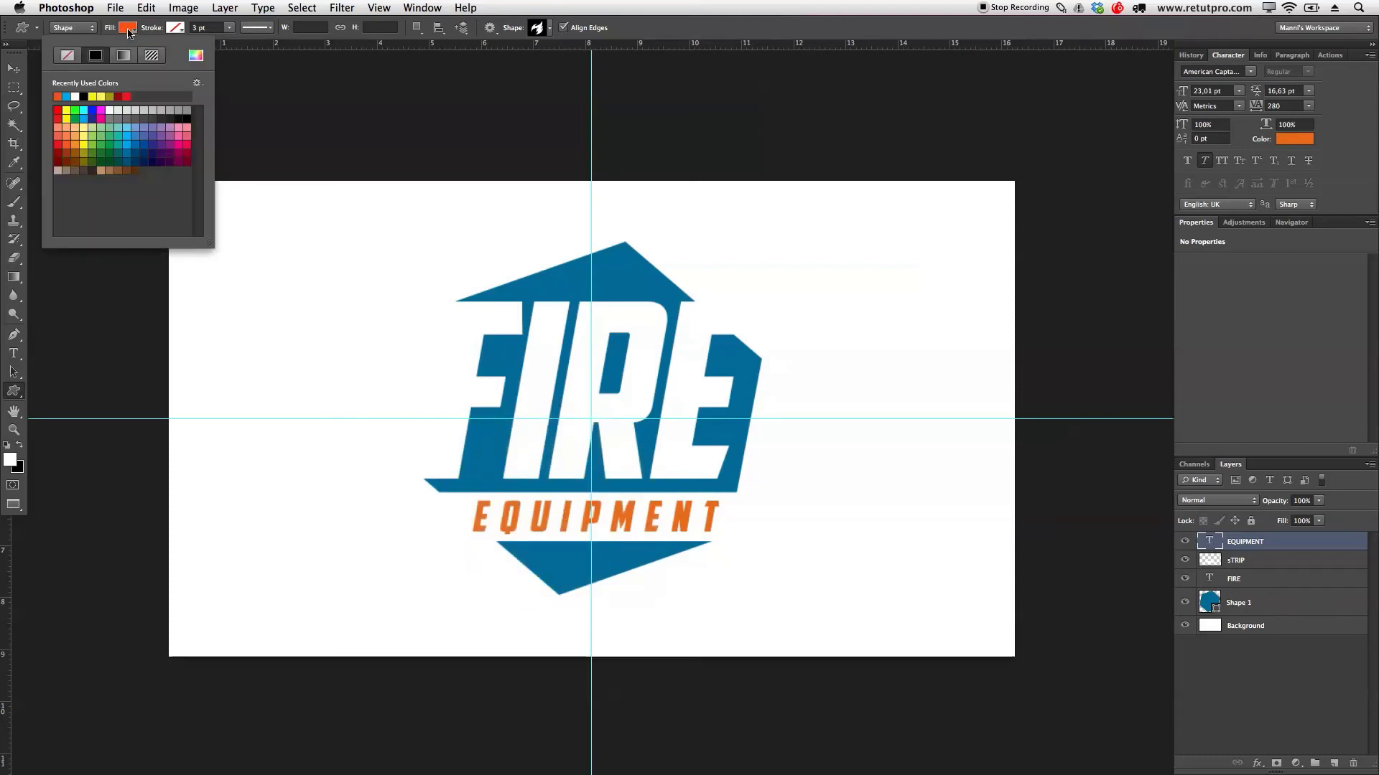
left_click(195, 57)
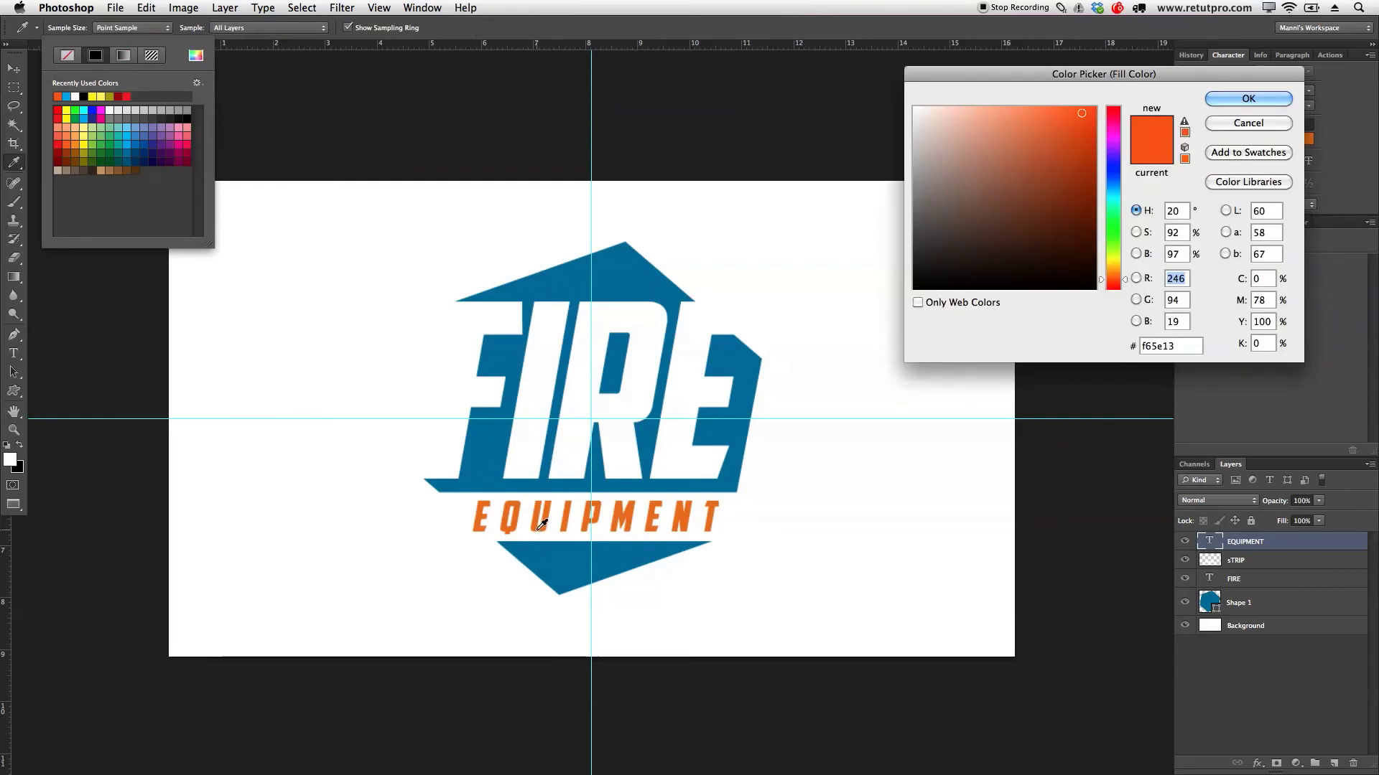
left_click(541, 523)
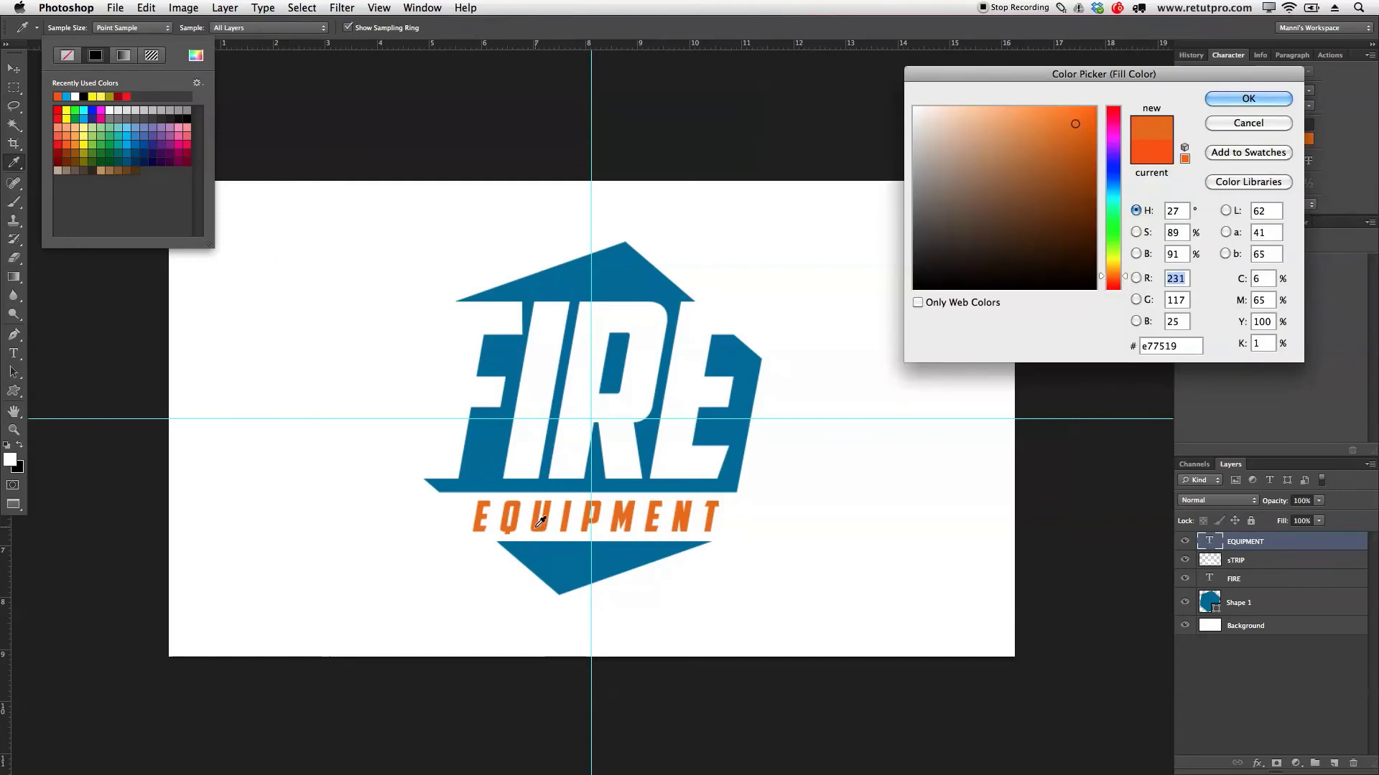
left_click(1250, 100)
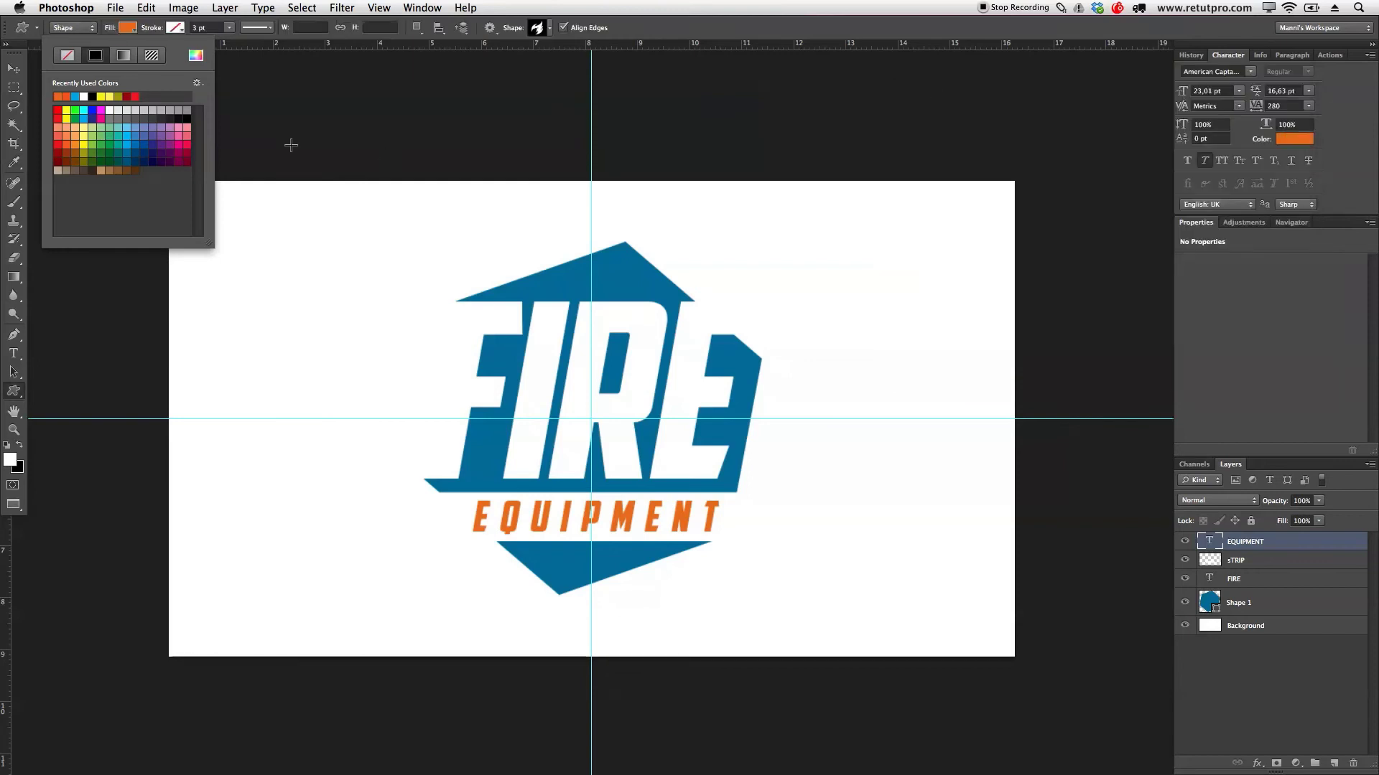
left_click(110, 29)
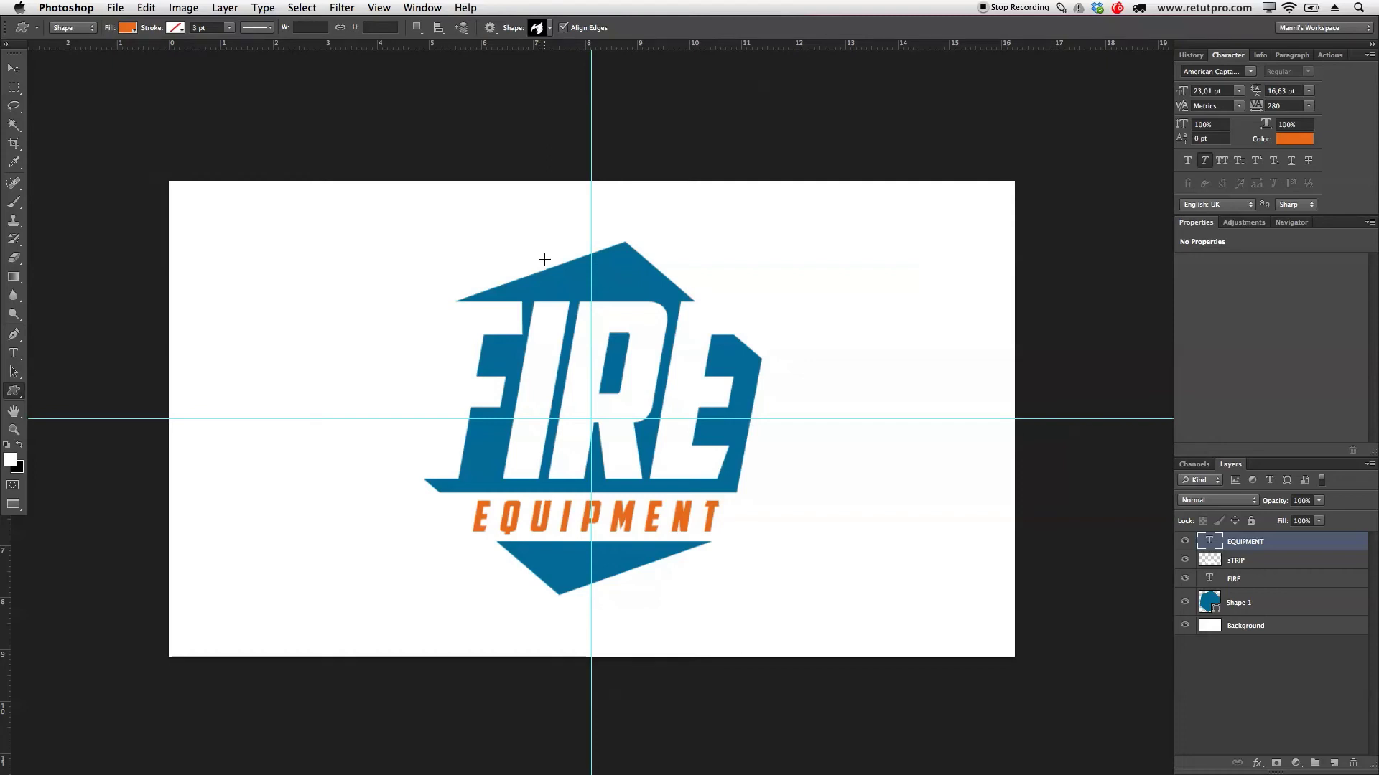
Draw the flame shape above the F of FIRE, tilt it, and nudge it into place.
left_click_drag(532, 243, 581, 291)
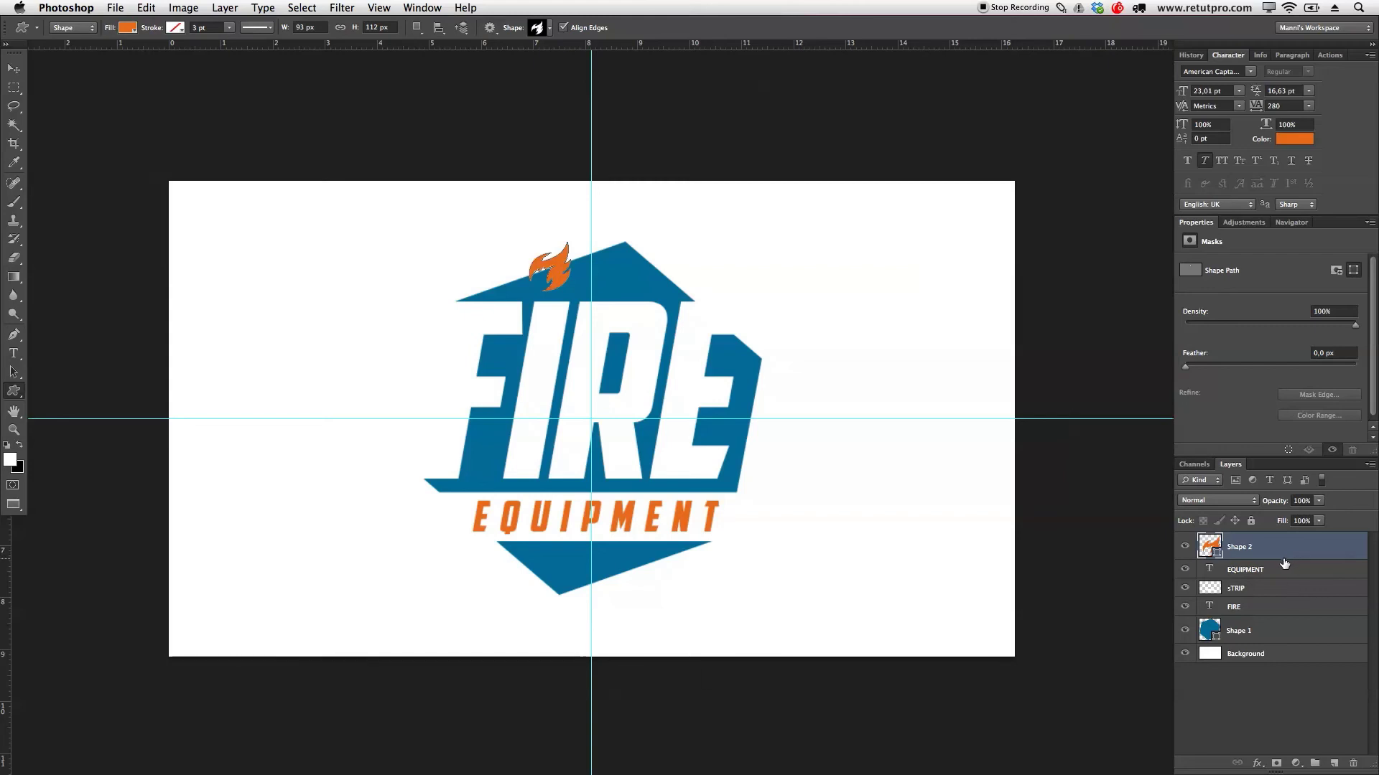
key("ctrl+t")
mouse_move(622, 218)
left_mouse_down()
mouse_move(610, 191)
mouse_move(637, 227)
left_mouse_up()
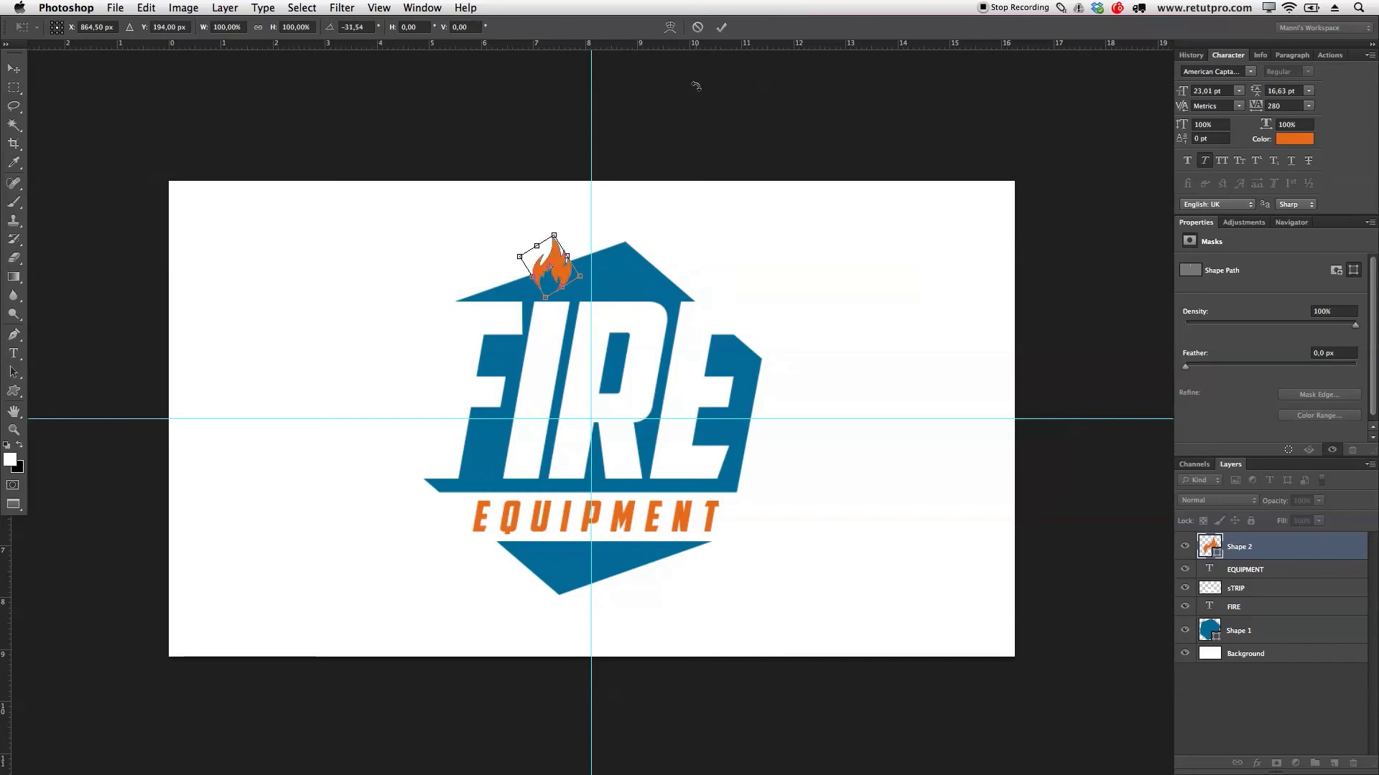
left_click(721, 27)
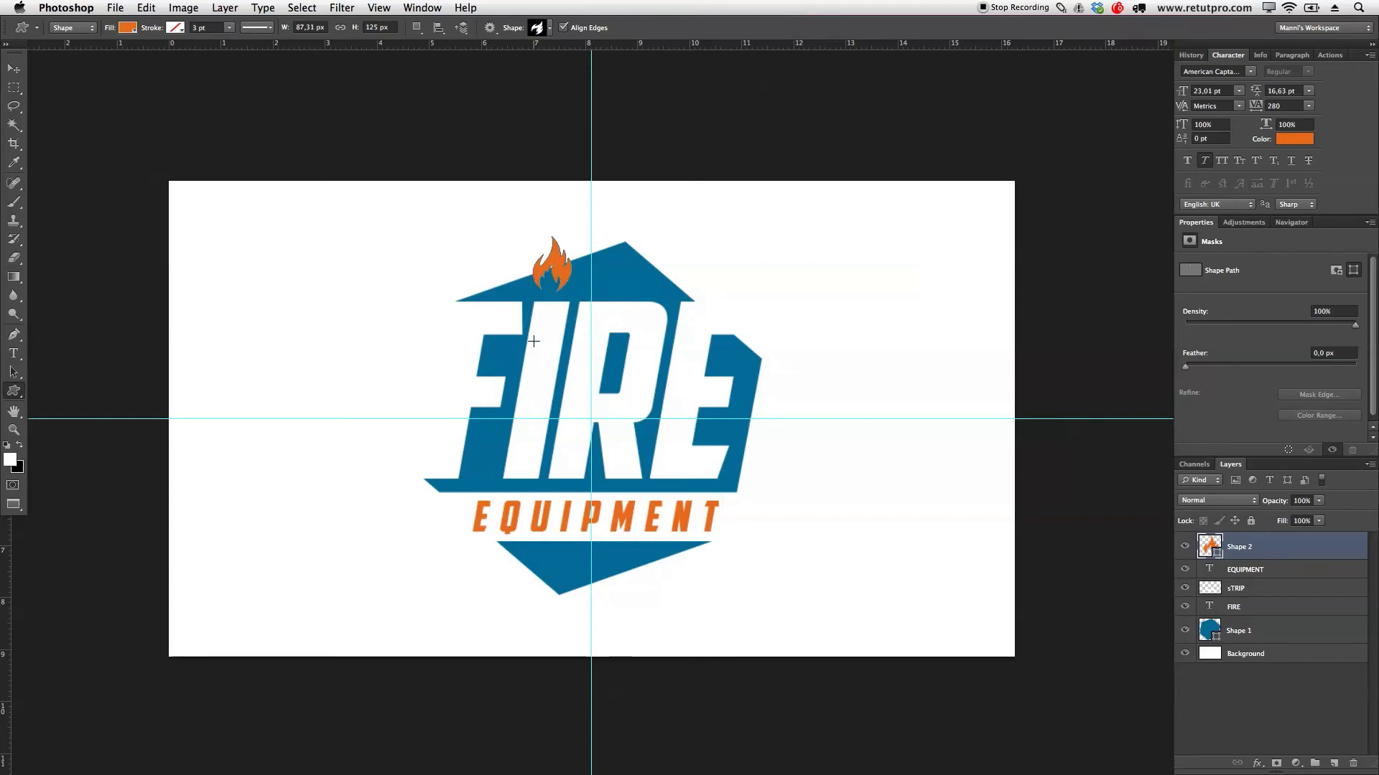
key("v")
left_click_drag(551, 280, 553, 282)
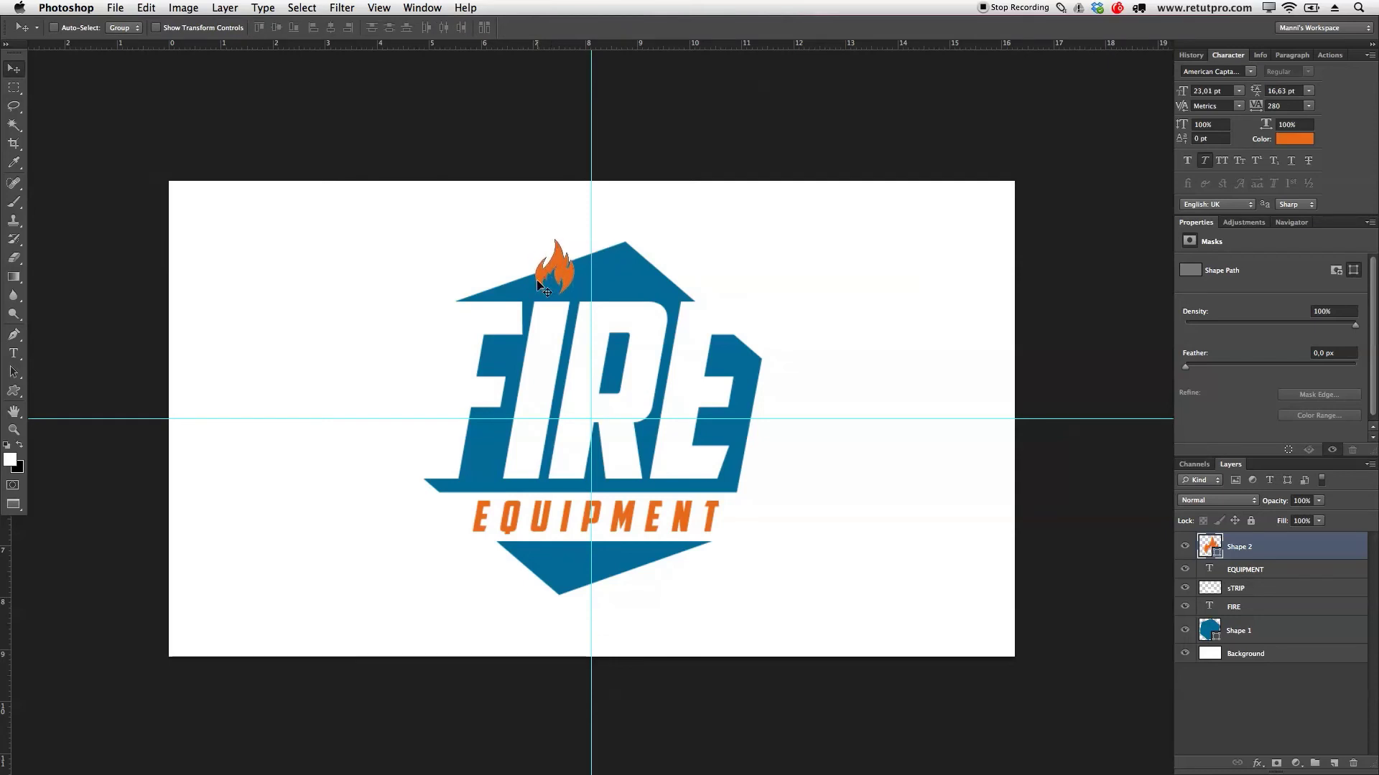
key("z")
left_click_drag(562, 269, 603, 299)
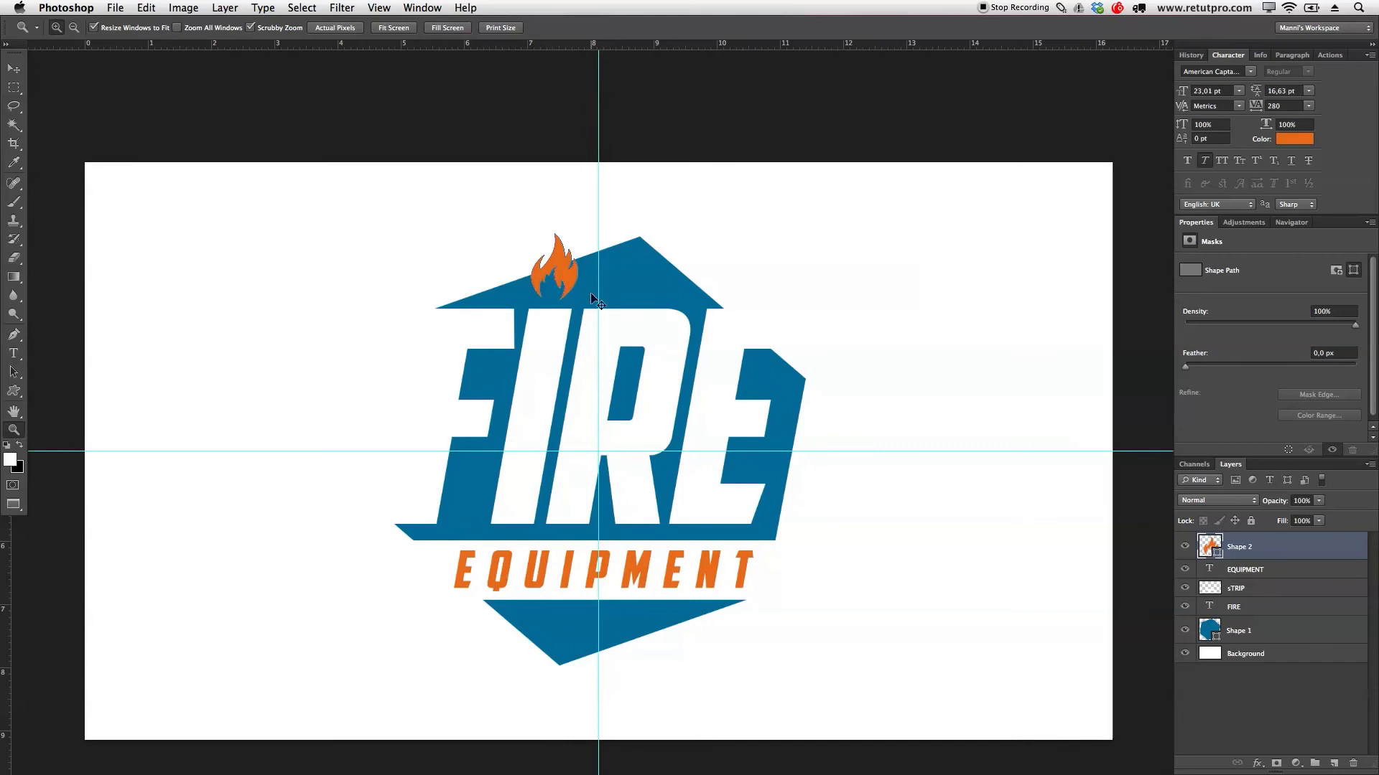
Add a stroke to the flame layer, using the logo's blue sampled as its colour.
double_click(1296, 553)
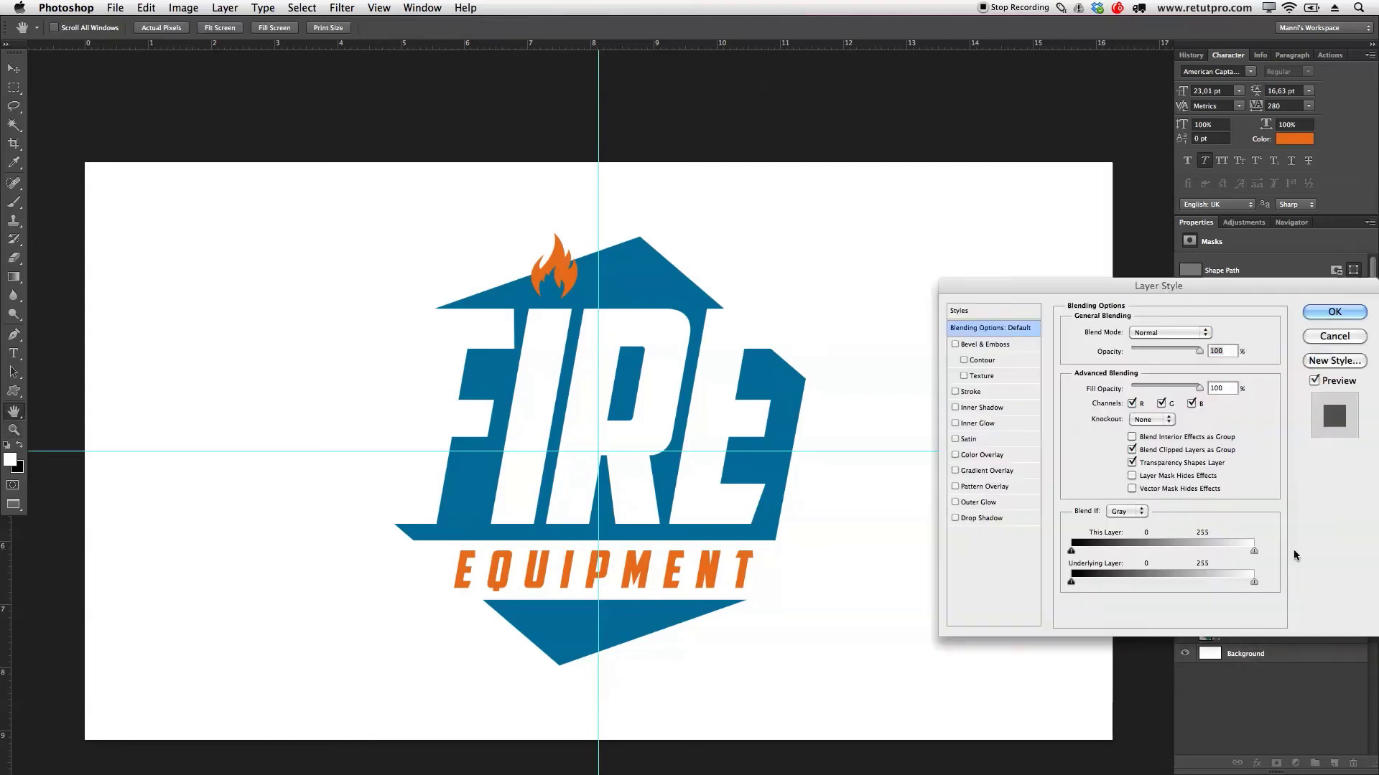
left_click(968, 394)
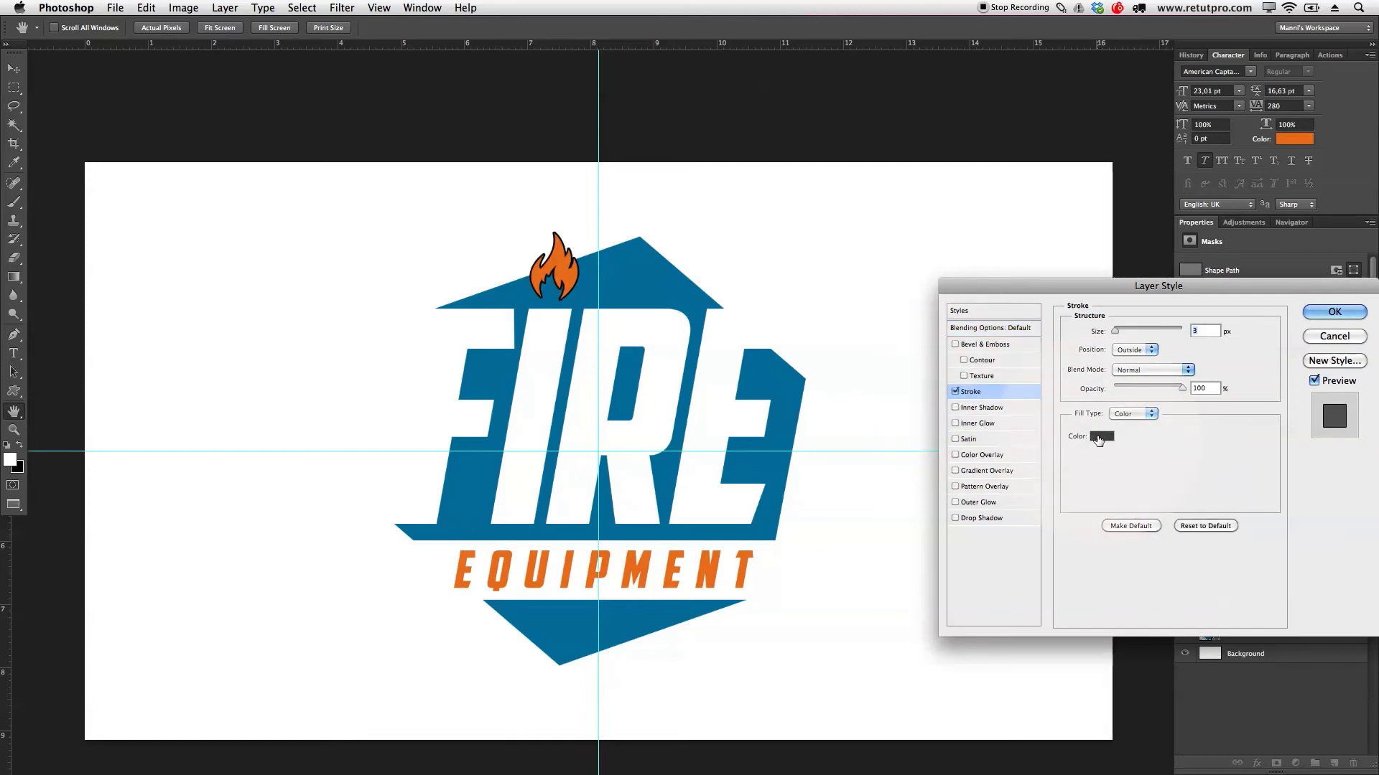
left_click(1102, 438)
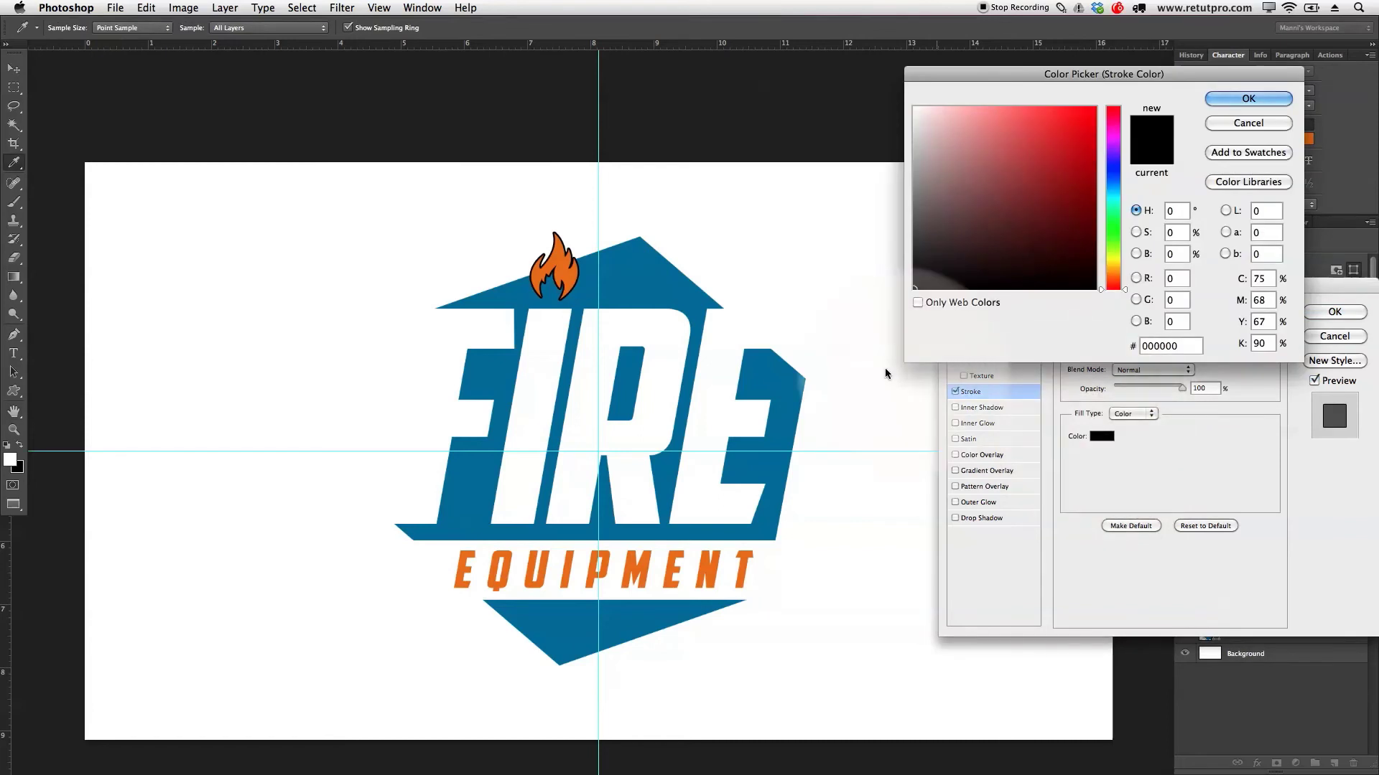
left_click(639, 276)
left_click(573, 301)
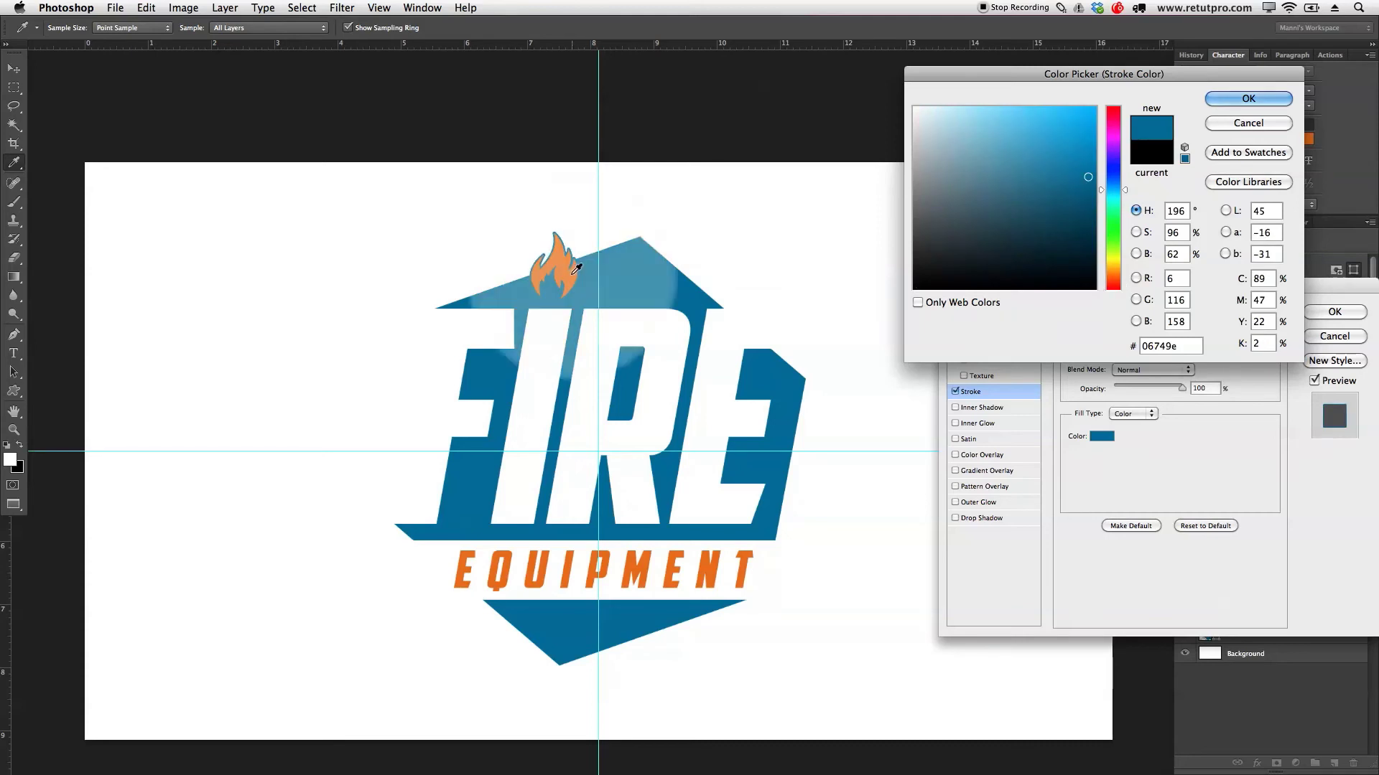
left_click(1232, 99)
left_click(1173, 286)
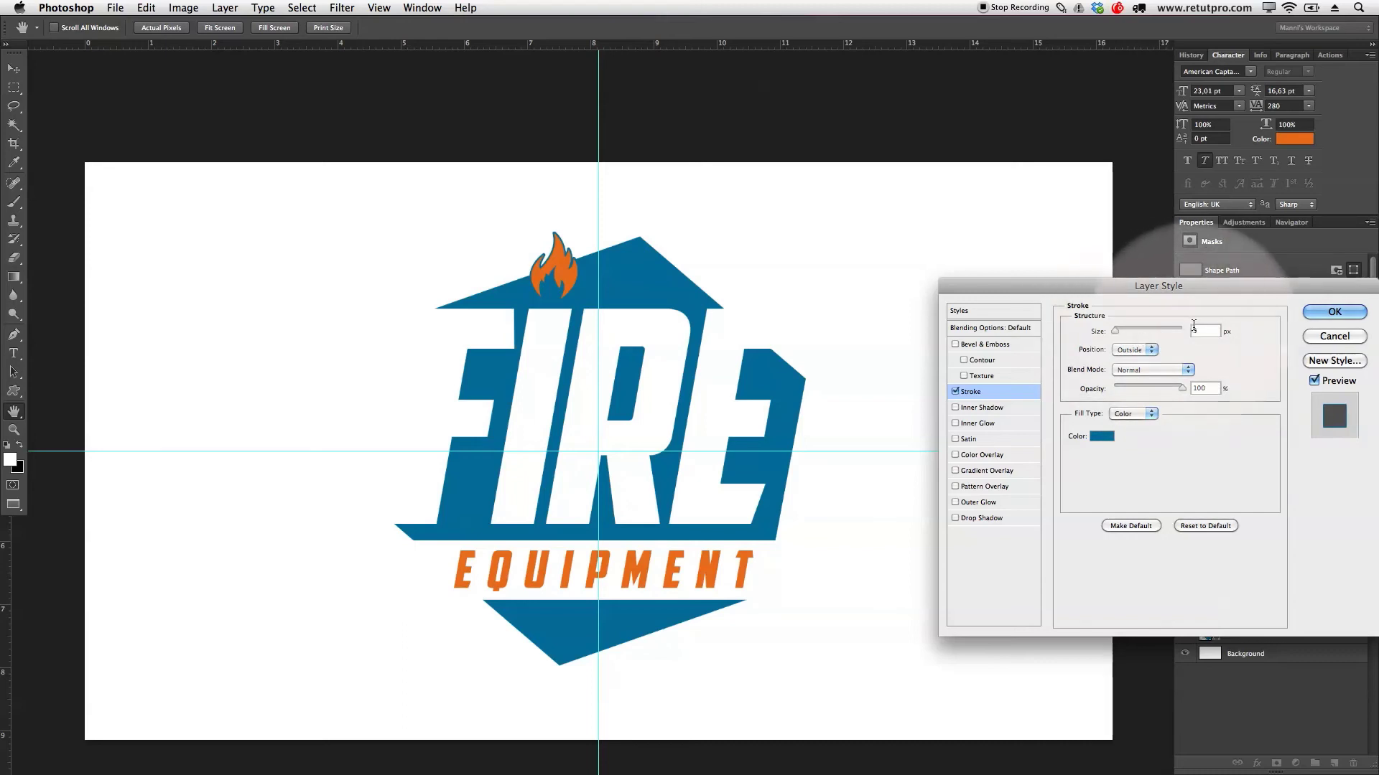
Set the flame's outside stroke size to 6 px and apply the layer style.
type("4")
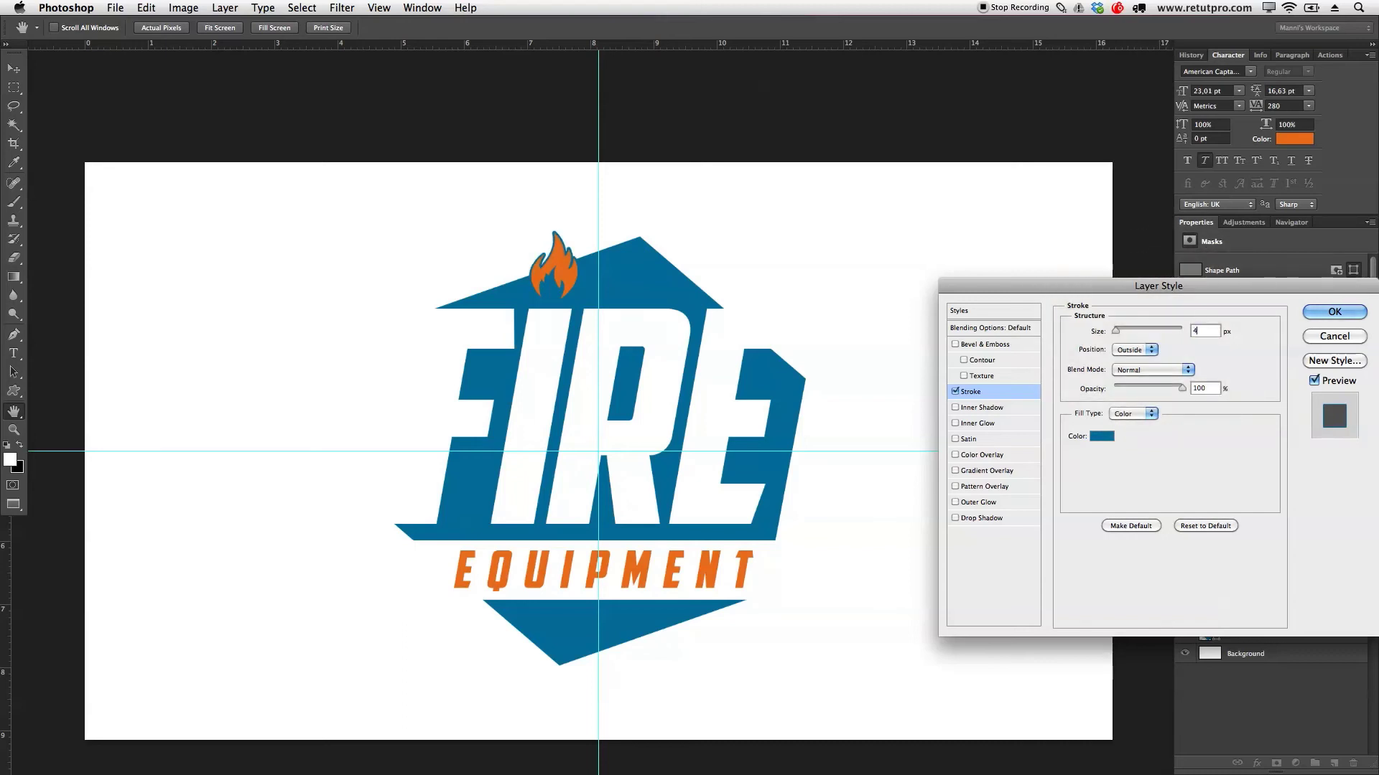
key("Up")
key("Up")
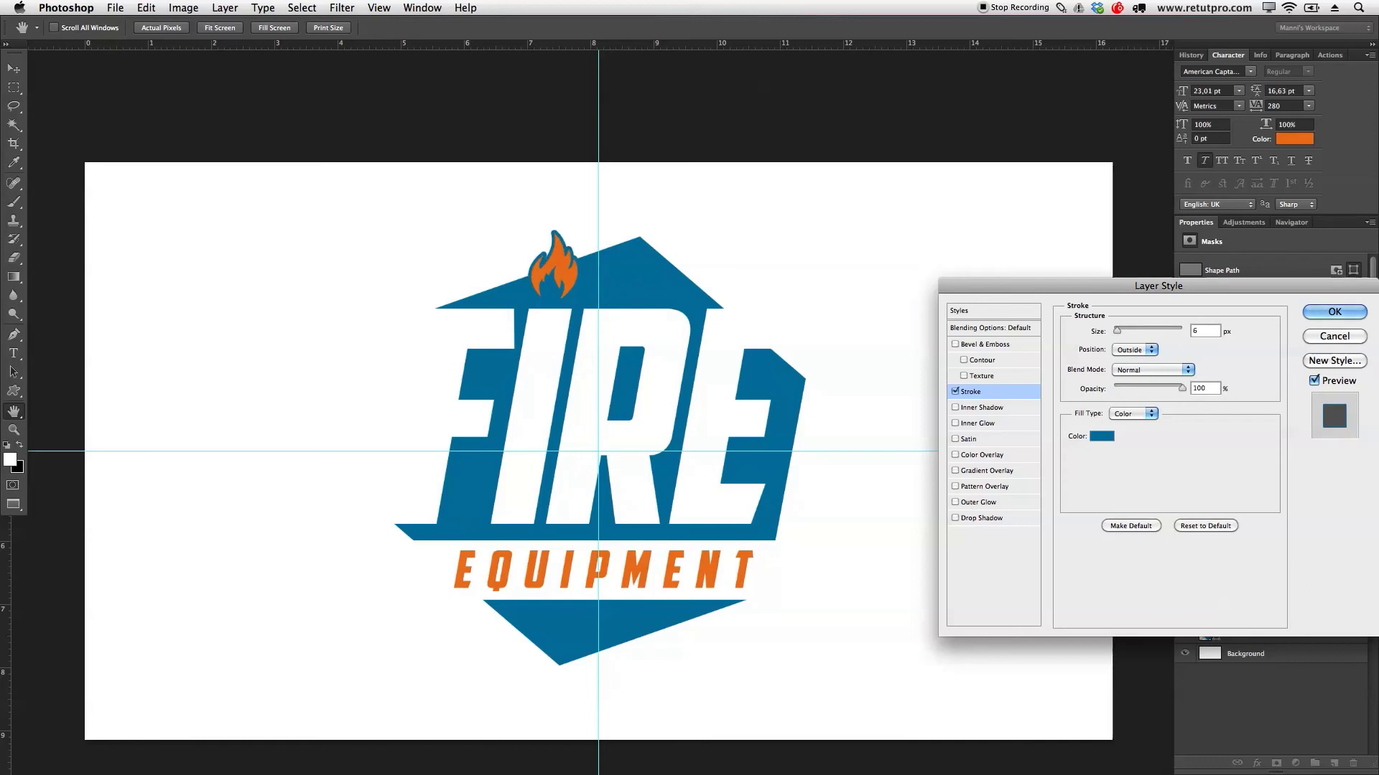
key("Up")
key("Up")
key("BackSpace")
type("6")
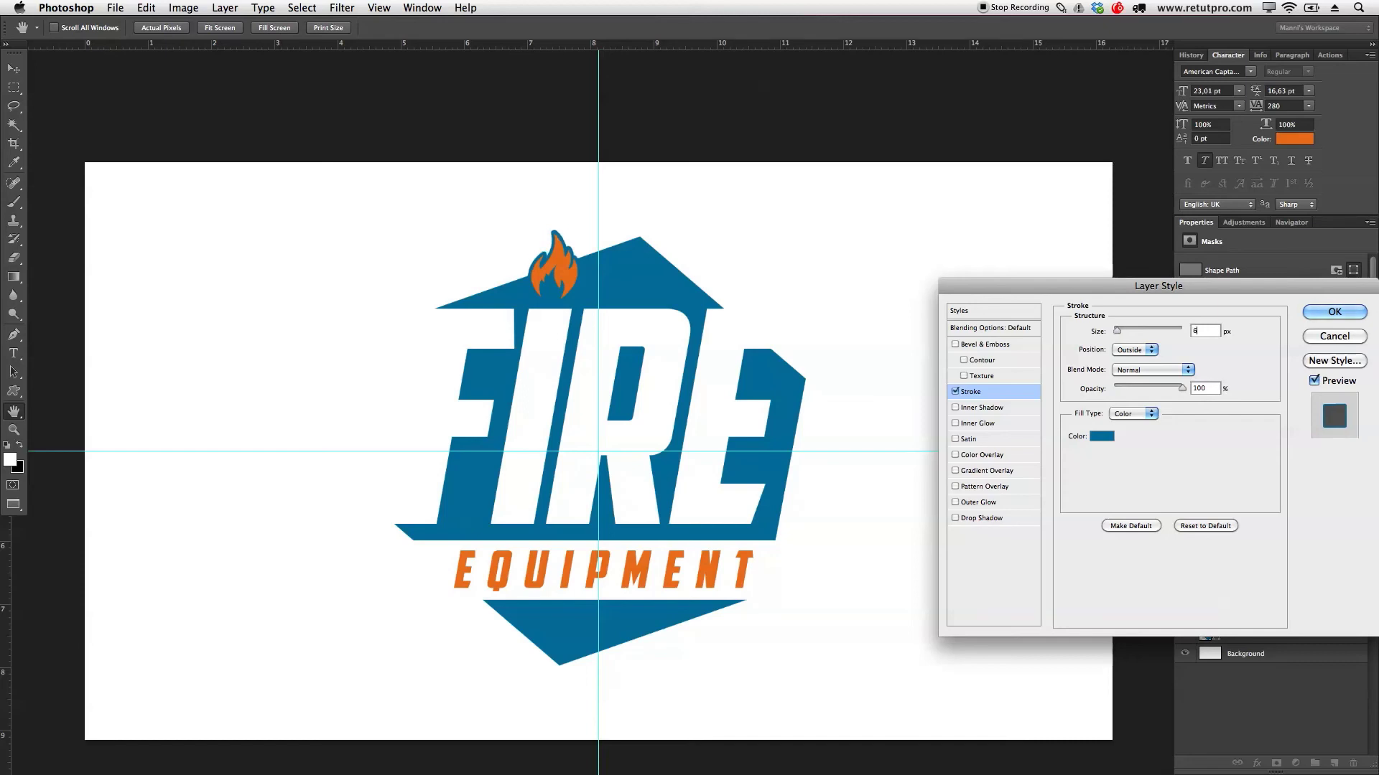
left_click(1334, 312)
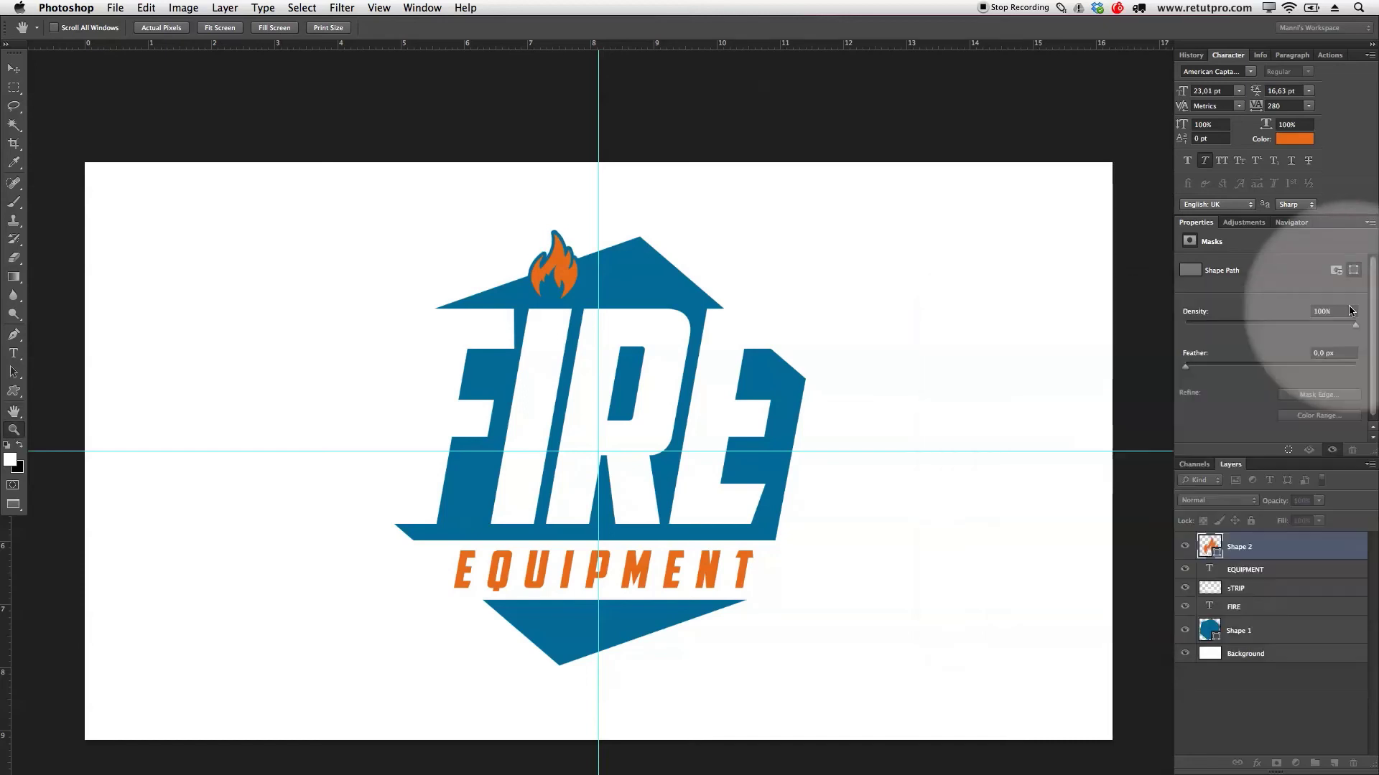
Zoom out to the whole canvas and hide the white Background layer.
key("z")
mouse_move(668, 459)
left_mouse_down()
mouse_move(650, 460)
mouse_move(660, 470)
left_mouse_up()
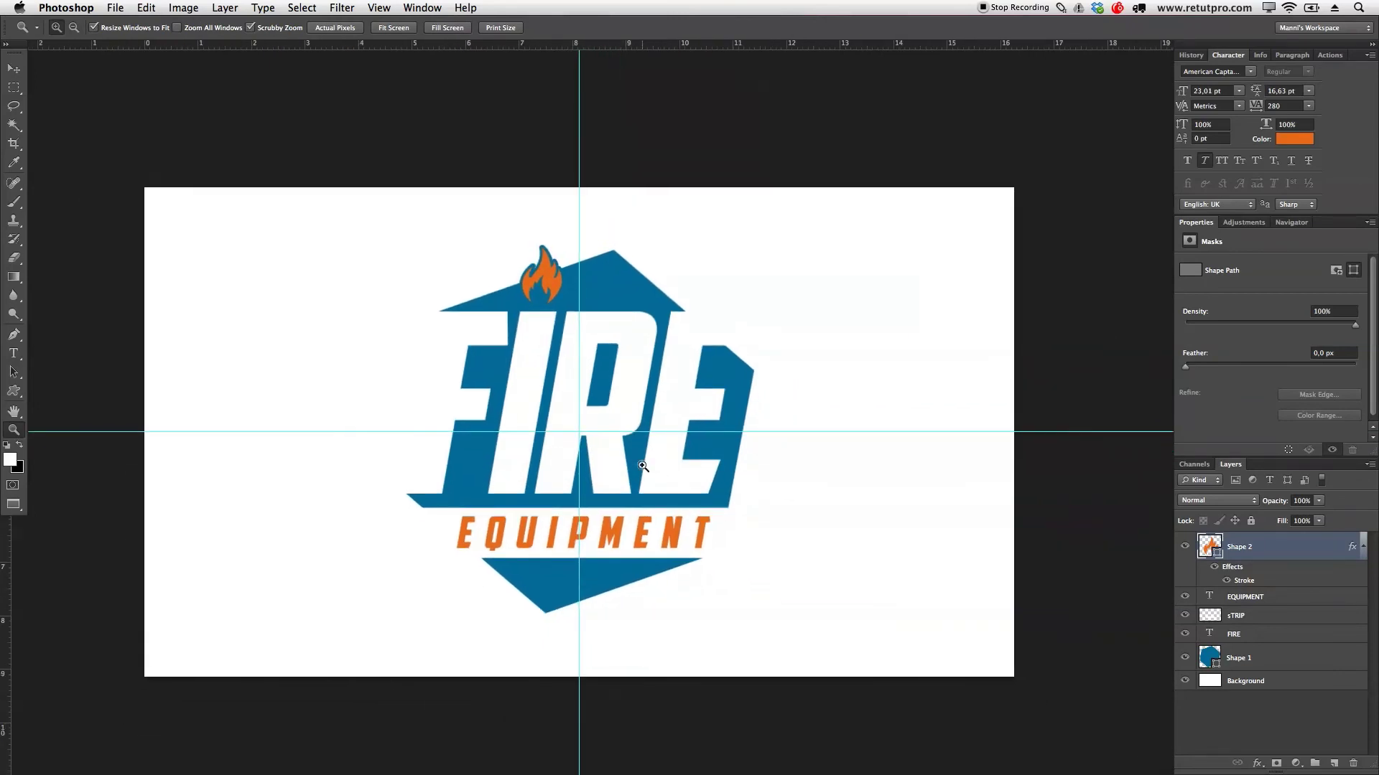
left_click(1283, 583)
left_click(1186, 681)
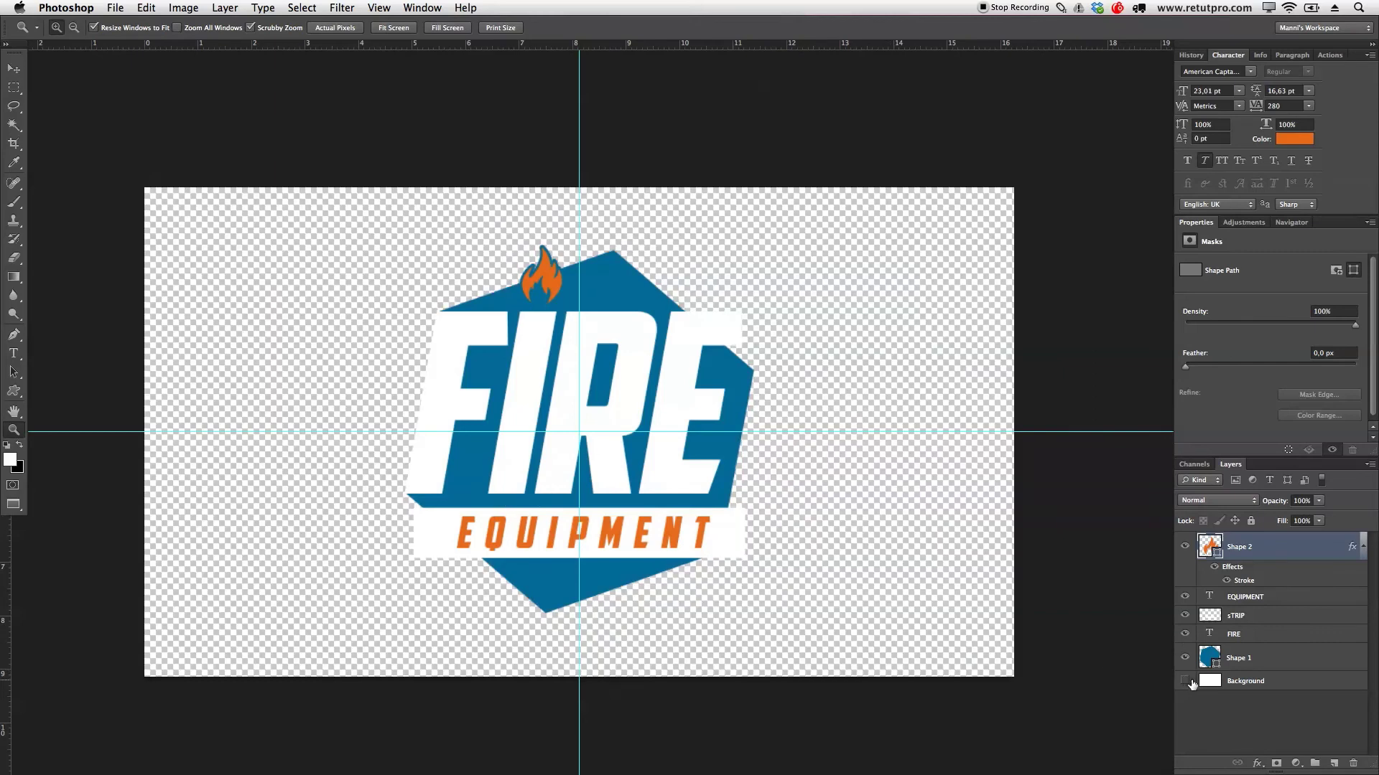
Select the sTRIP and FIRE text layers together and duplicate them.
left_click(1257, 666)
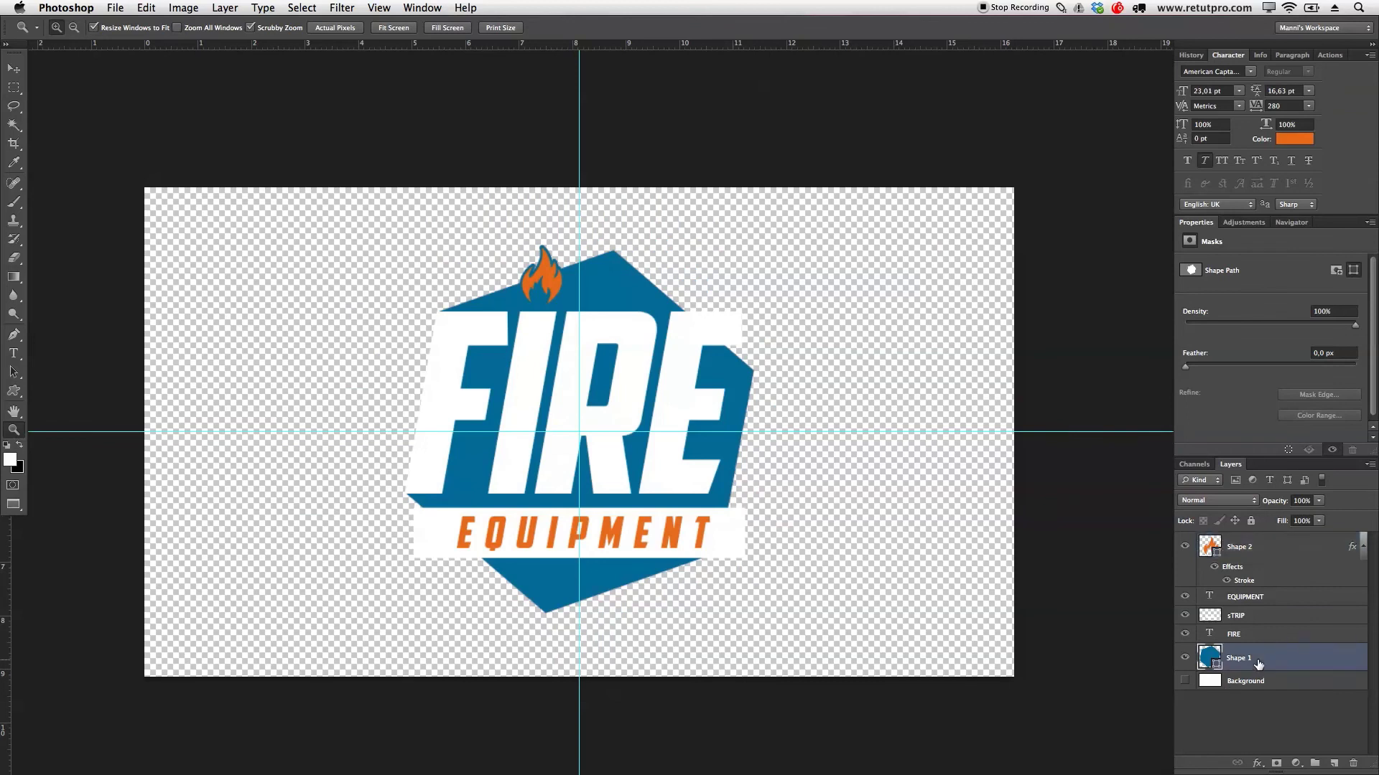
left_click(1264, 661)
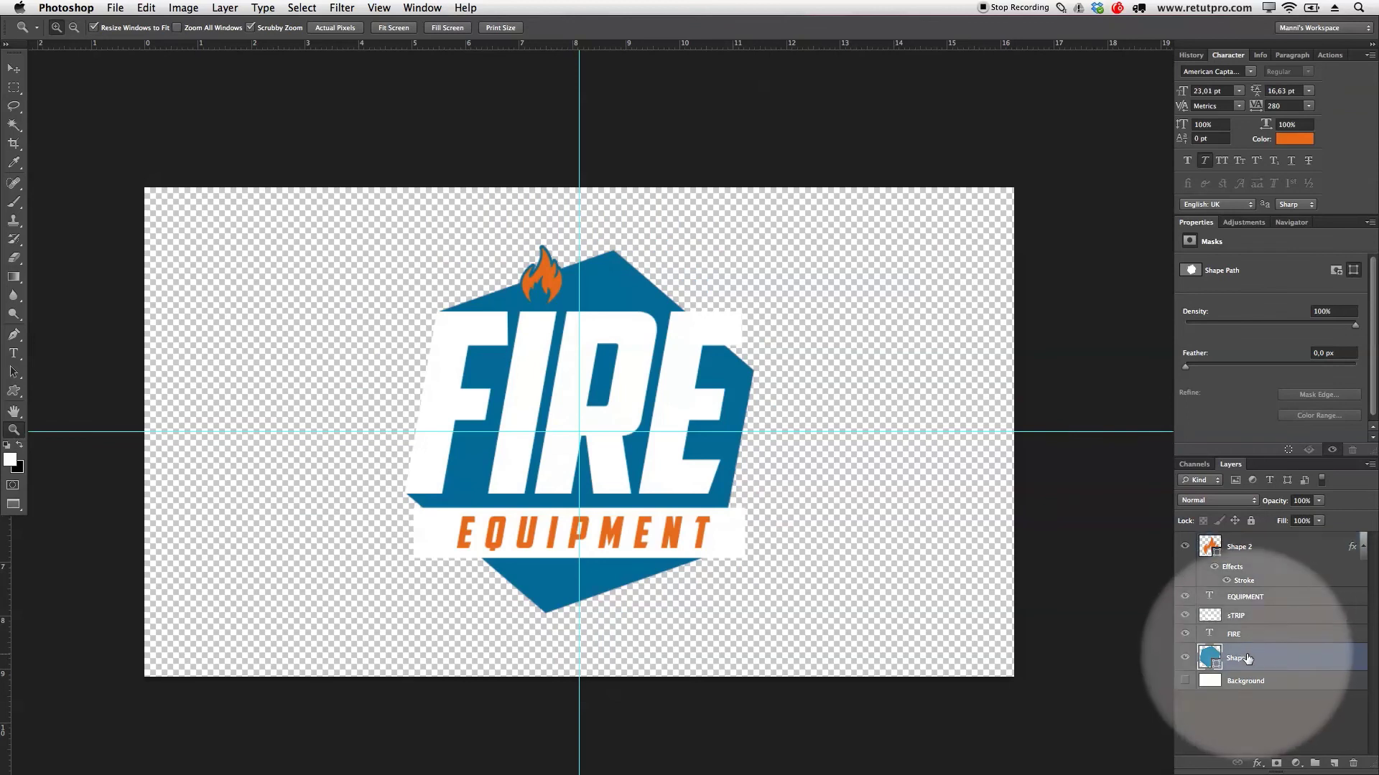
left_click(1269, 617)
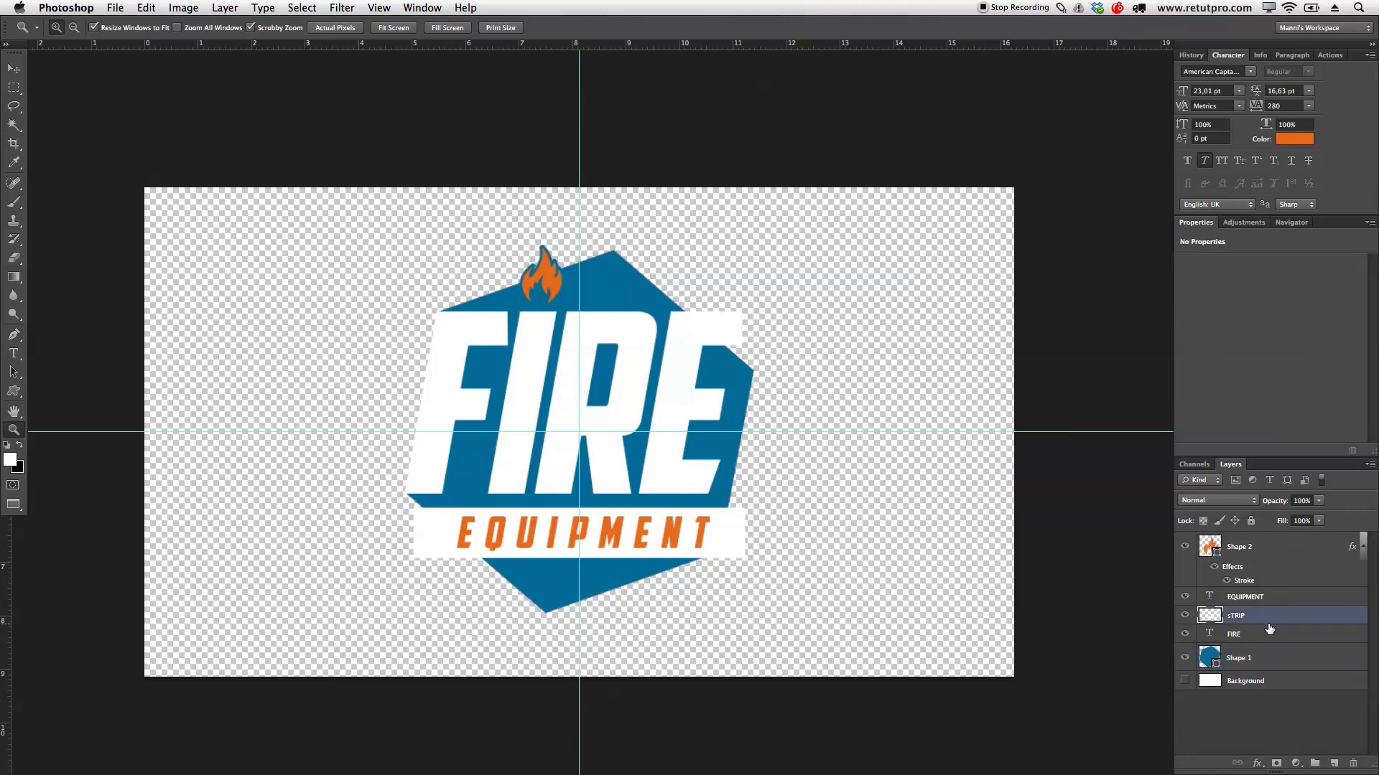
left_click(1269, 635)
left_click(1265, 620)
left_click(1267, 635, "shift")
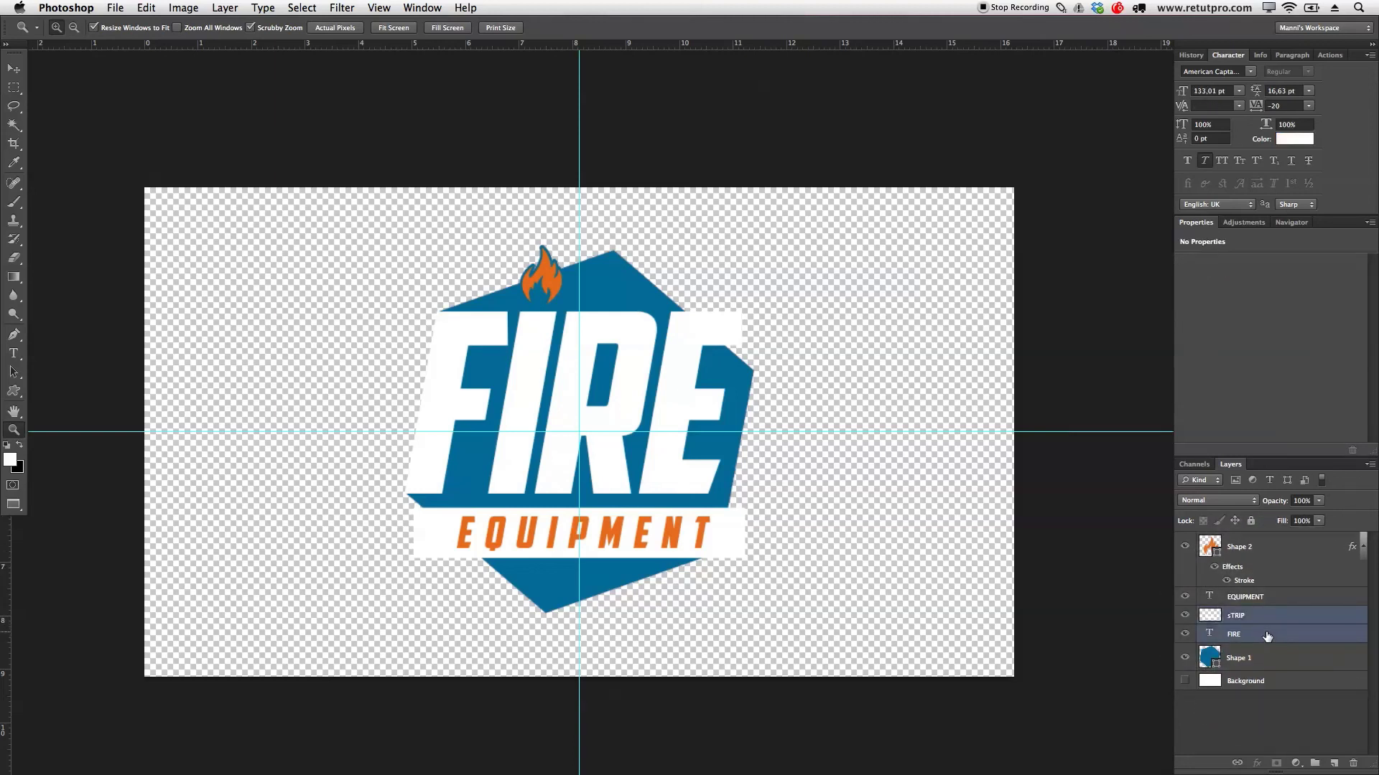
key("super+j")
Move the copies to the top, FIRE copy above sTRIP copy, and hide the originals.
left_click_drag(1249, 629, 1252, 541)
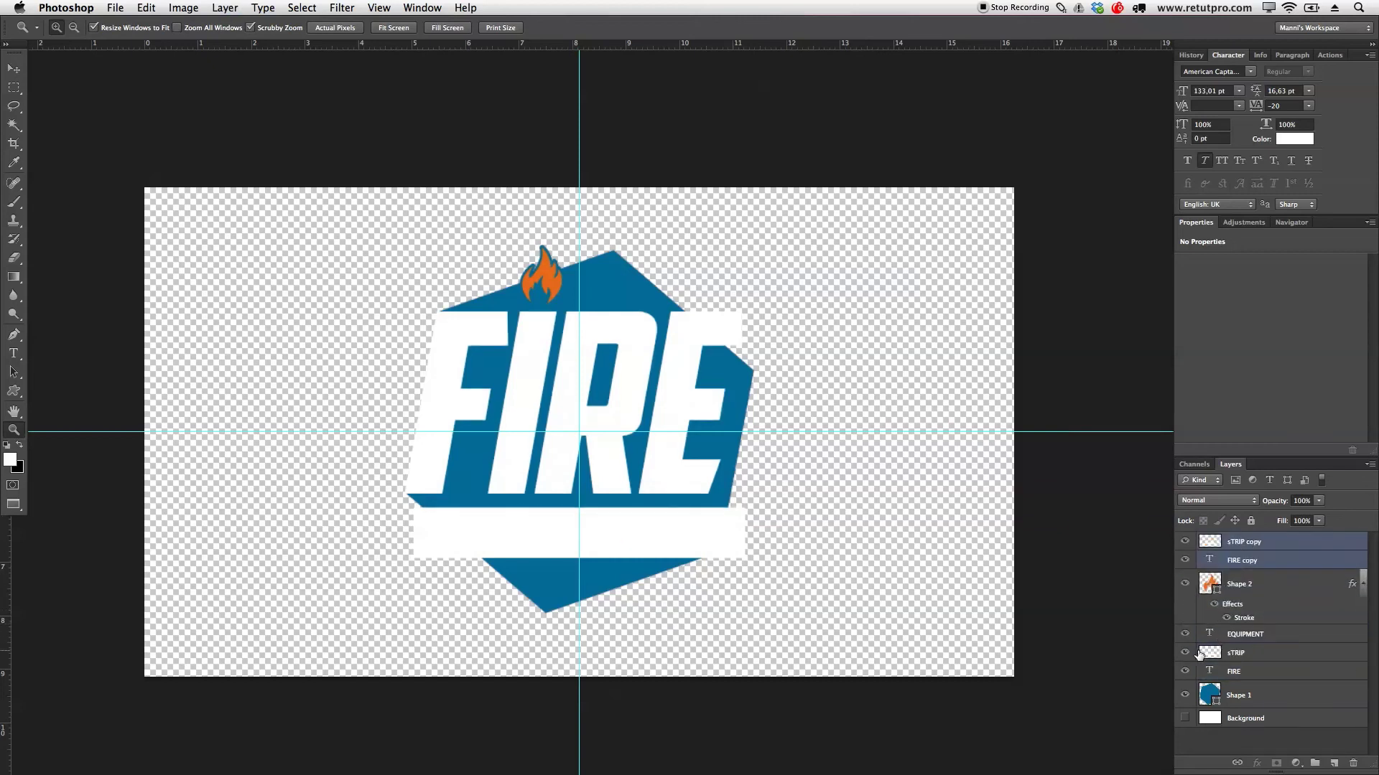
left_click(1185, 654)
left_click(1185, 671)
left_click_drag(1238, 561, 1247, 535)
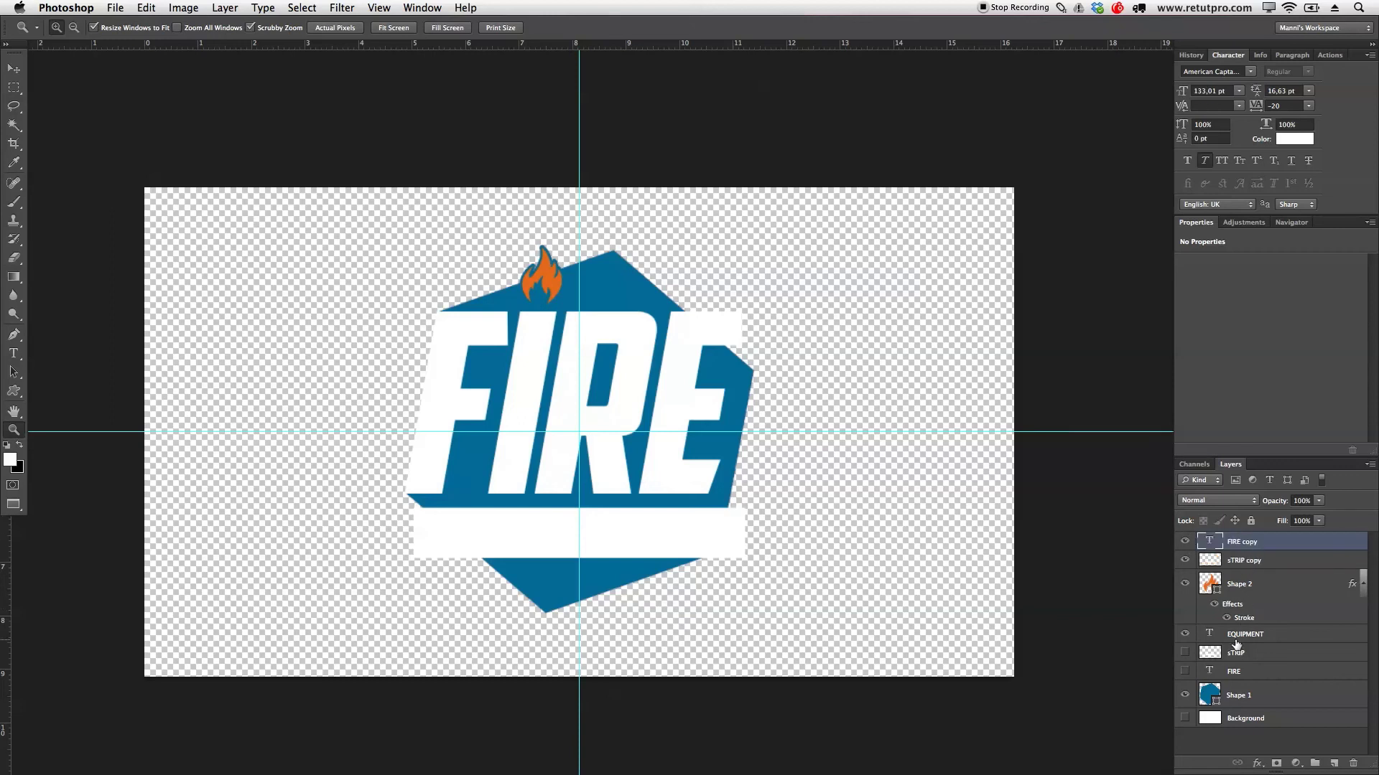
Duplicate and rasterize the blue hexagon layer, then Magic Wand-select the hexagon area.
left_click(1242, 695)
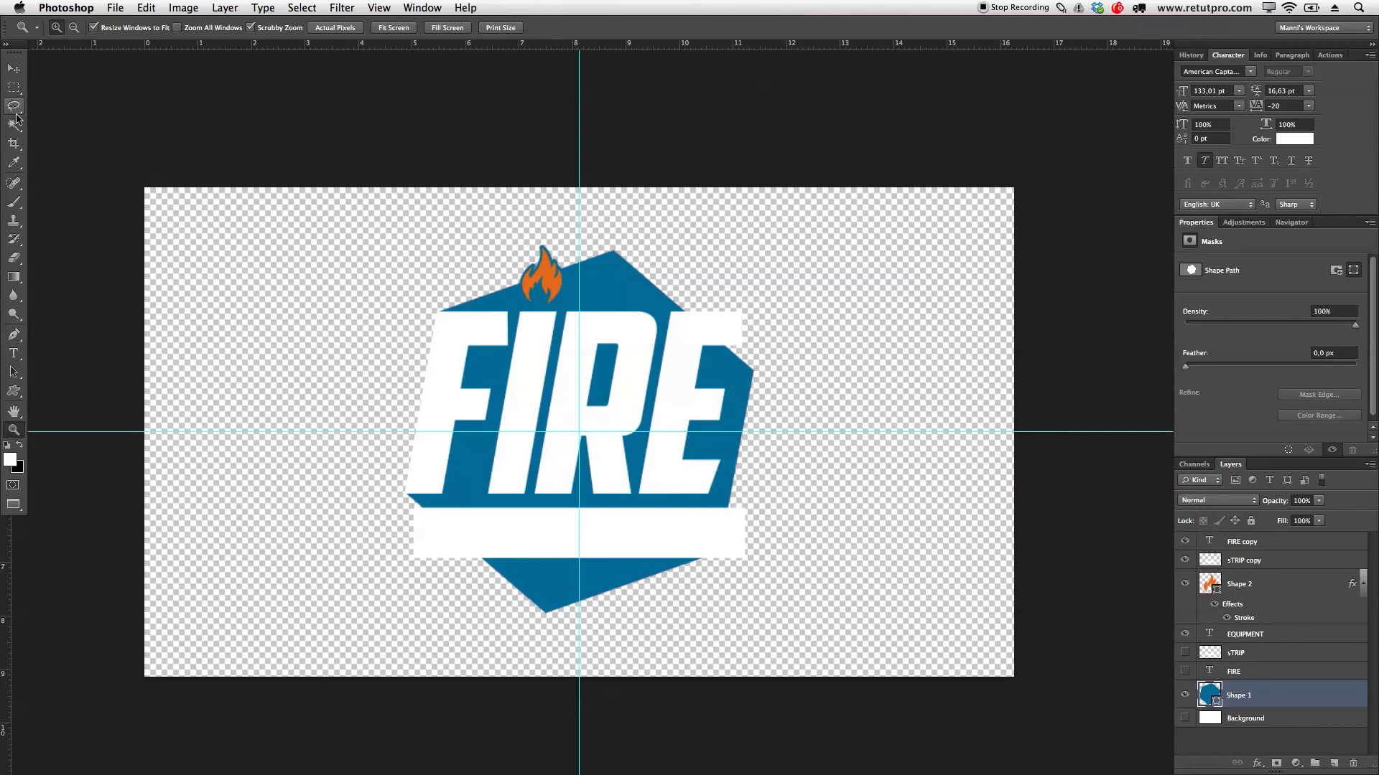
mouse_move(13, 124)
left_mouse_down()
mouse_move(72, 121)
mouse_move(77, 136)
left_mouse_up()
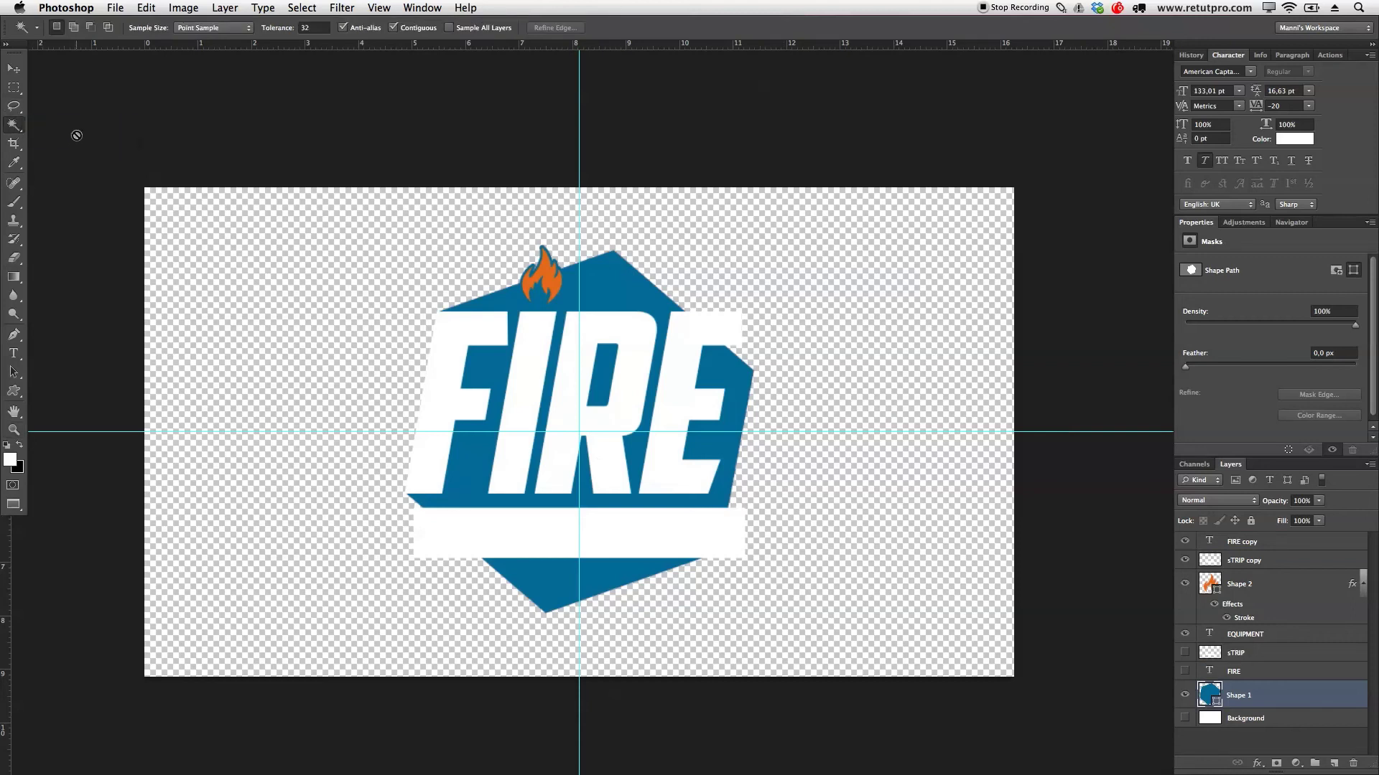
left_click(1264, 697)
key("super+j")
right_click(1248, 695)
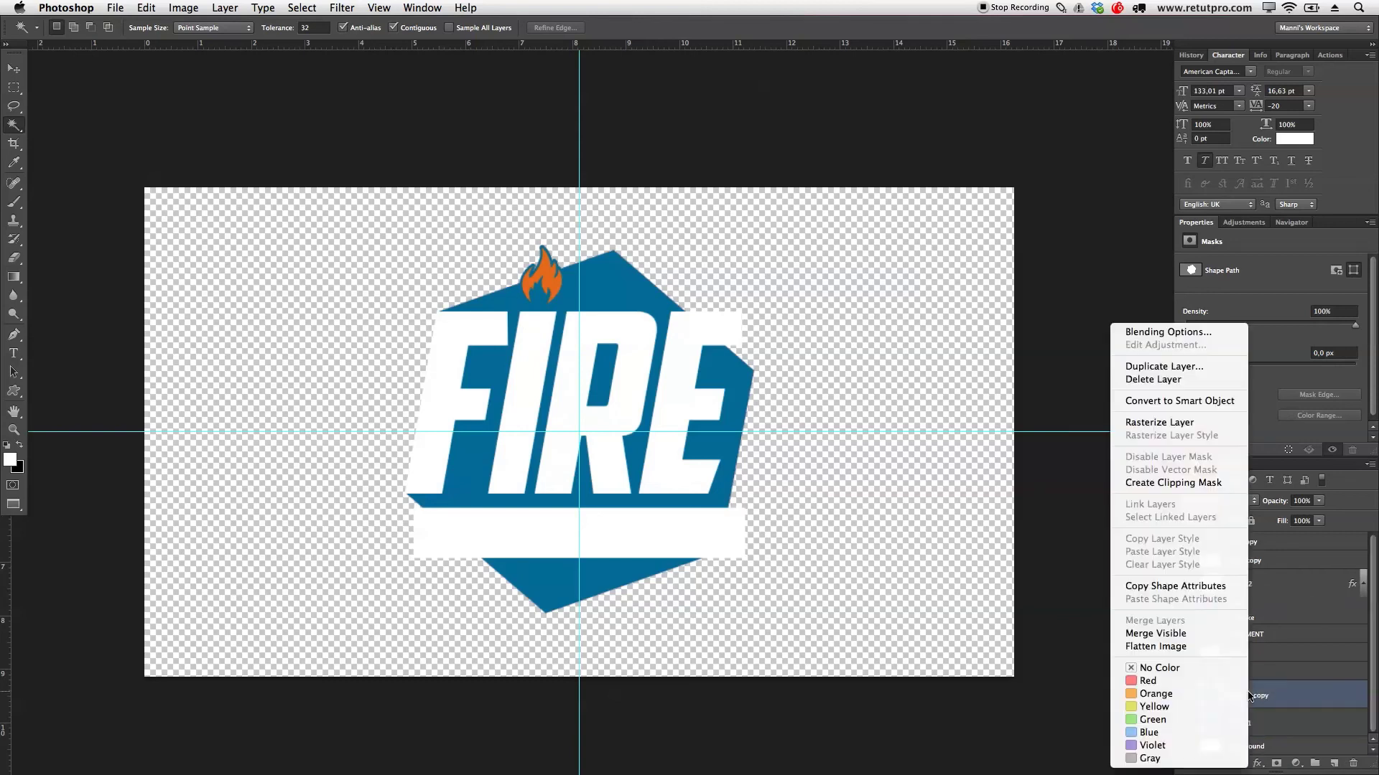
left_click(1197, 423)
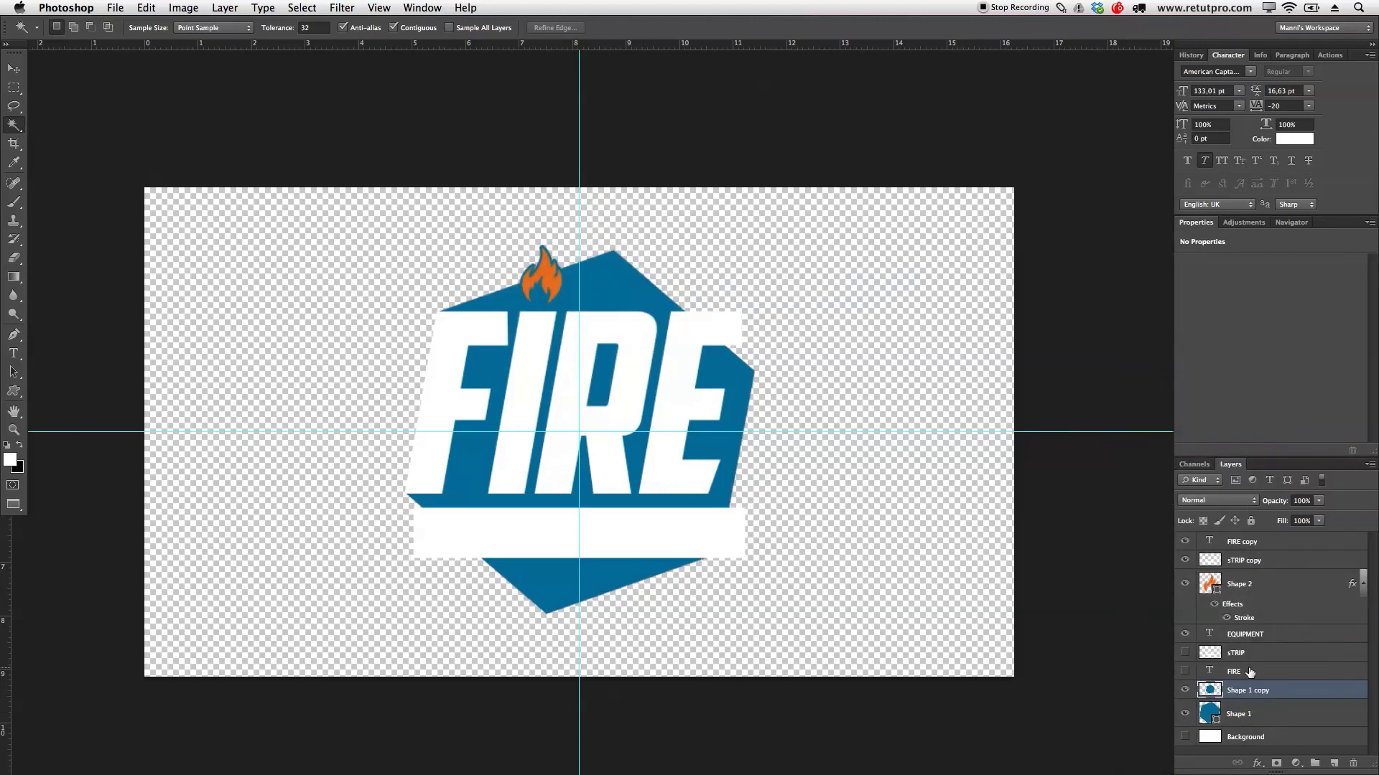
left_click(604, 273)
Invert the selection to outside the hexagon and rasterize the FIRE copy text.
key("m")
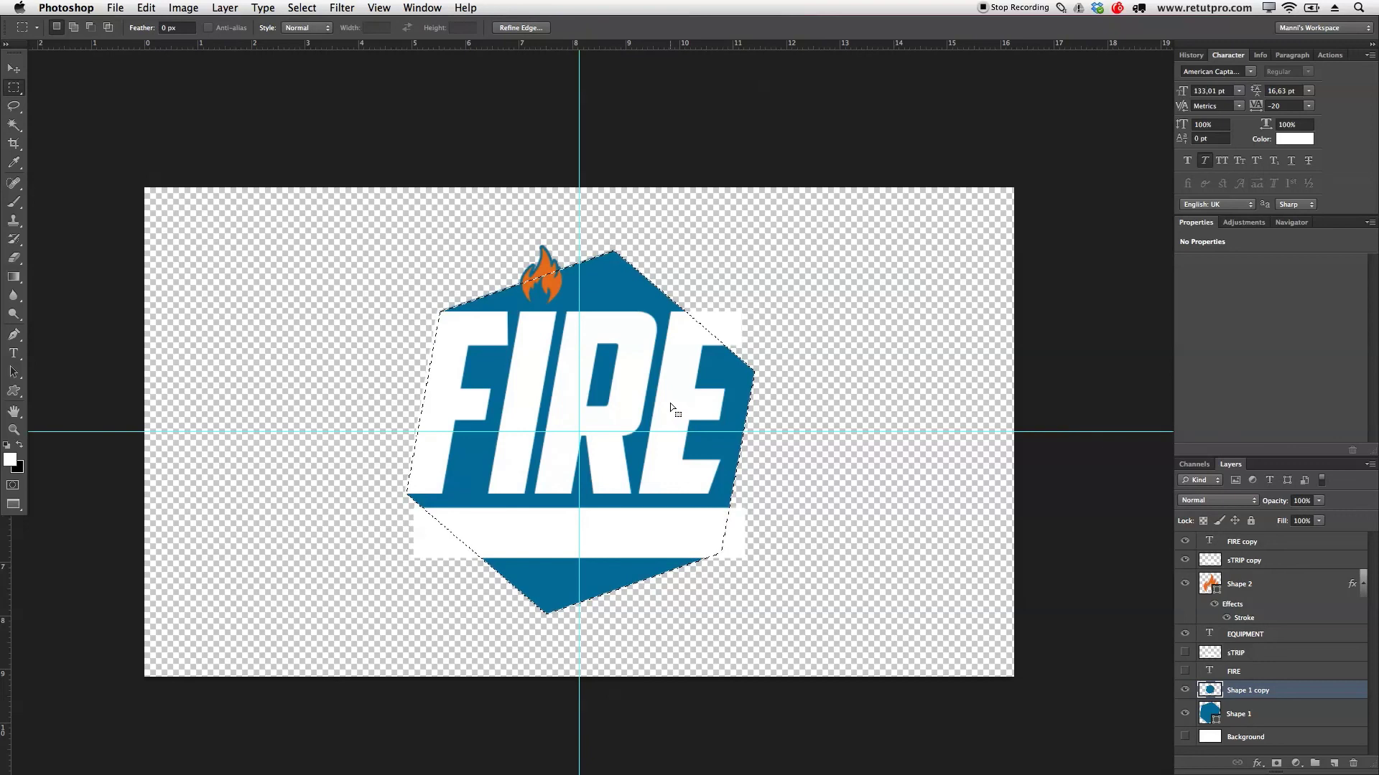
right_click(641, 385)
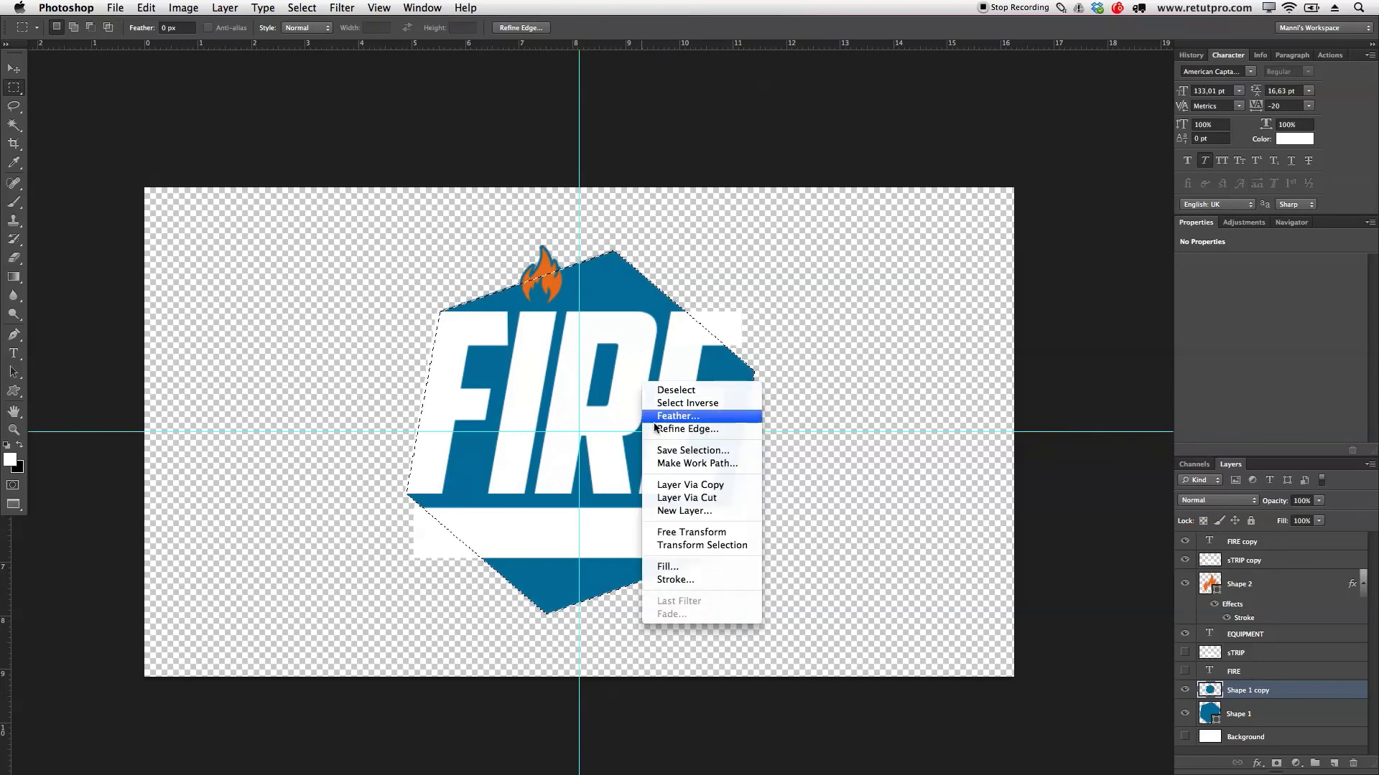
left_click(683, 407)
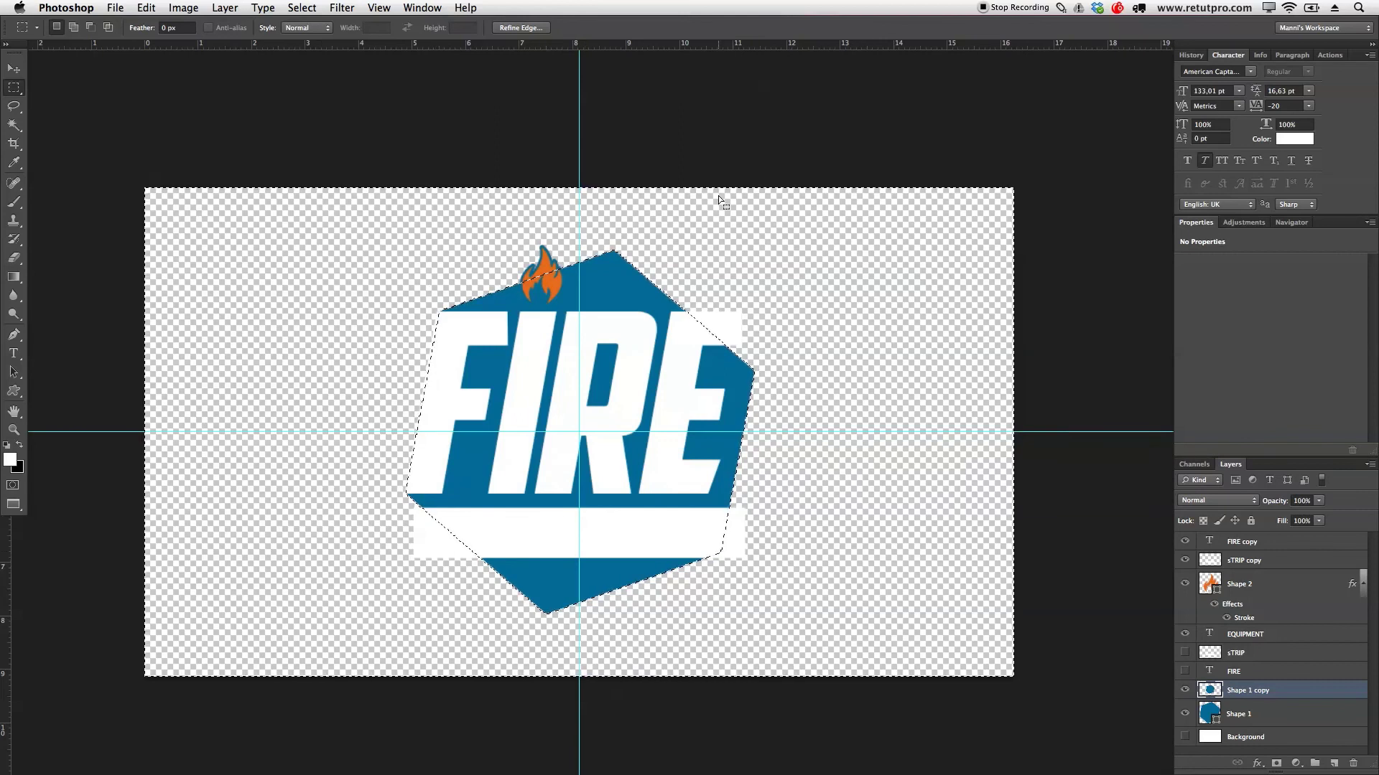
left_click(1254, 547)
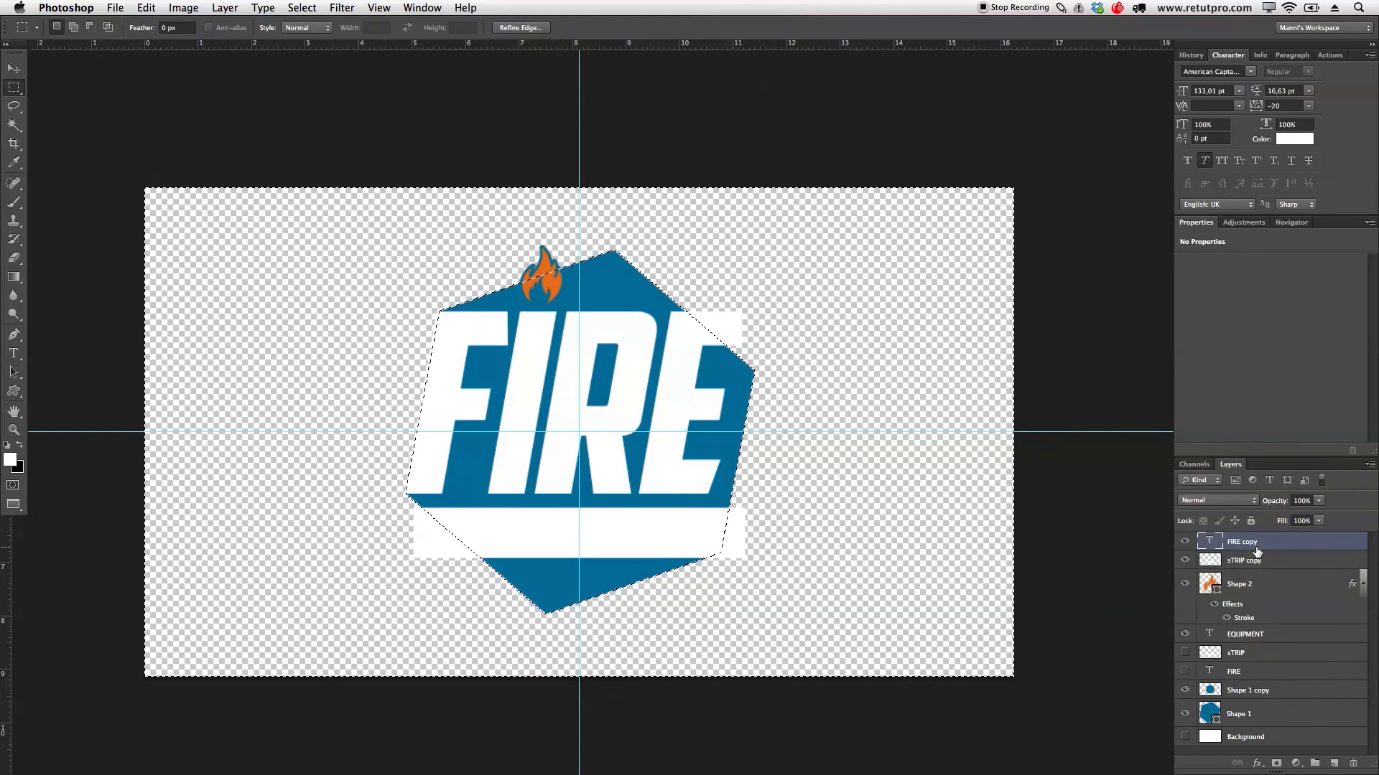
right_click(1262, 548)
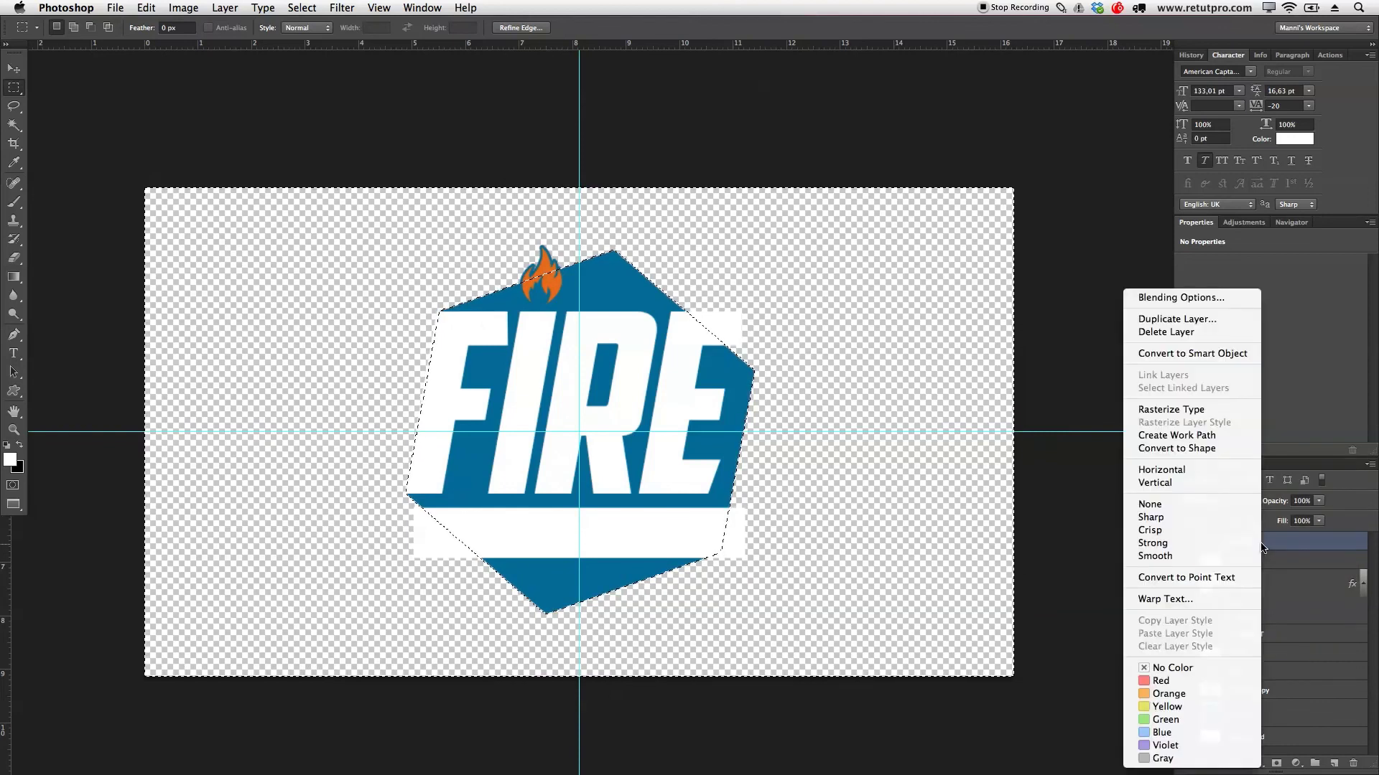
left_click(1207, 411)
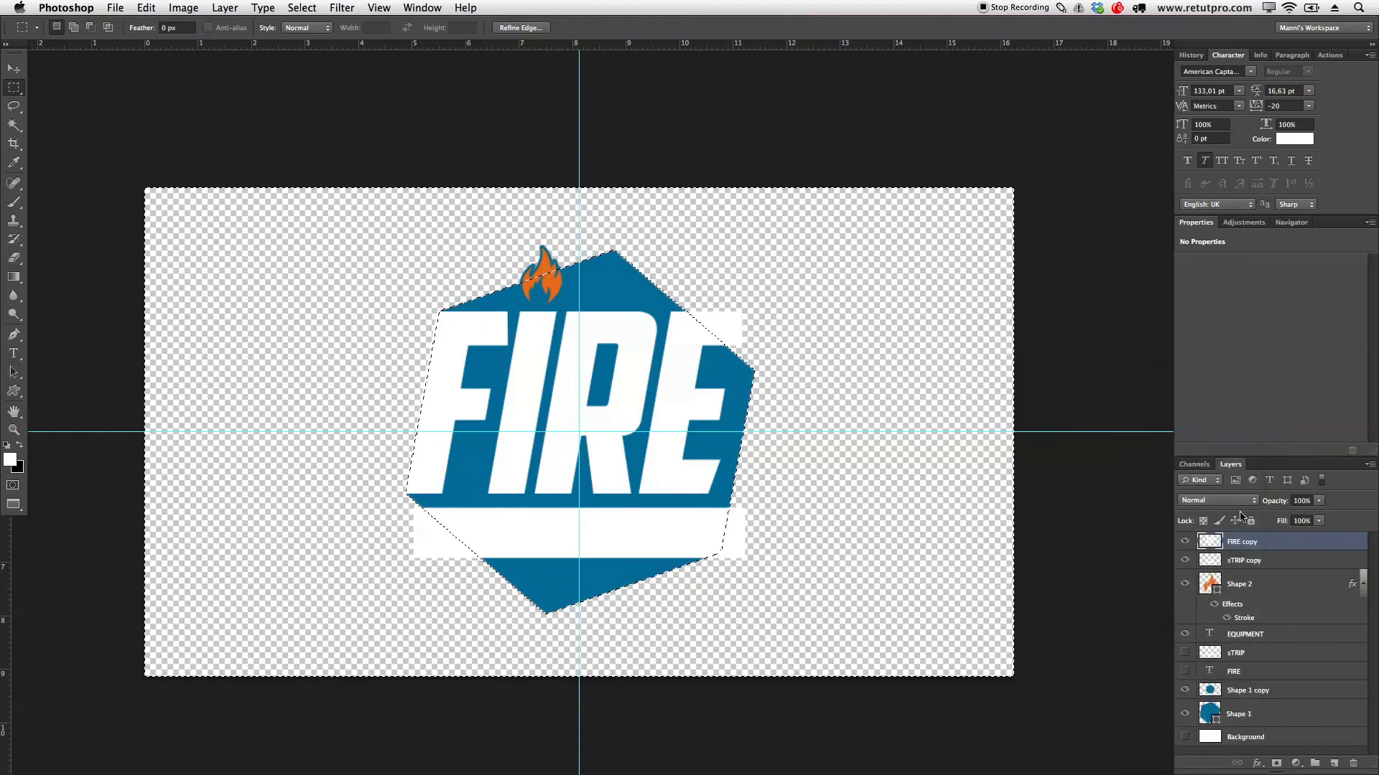
left_click(1251, 548)
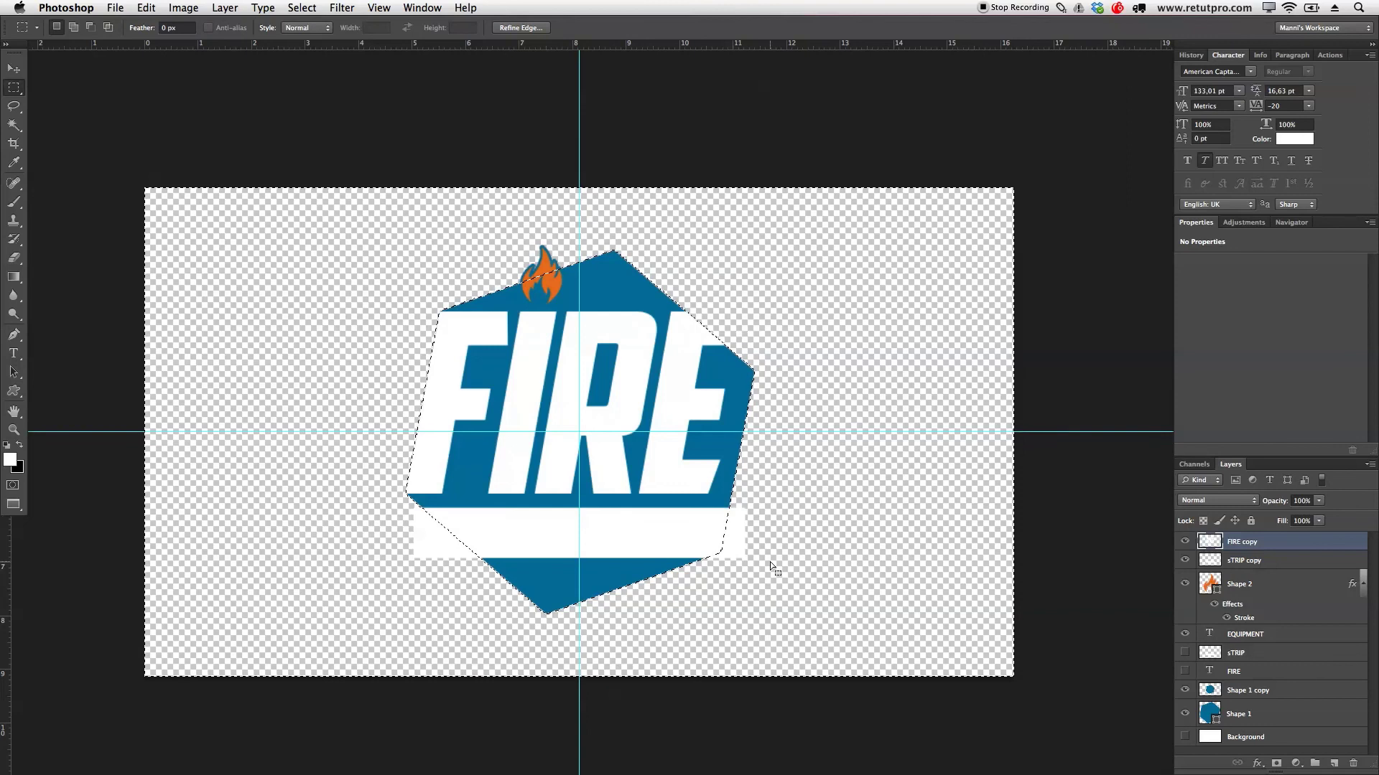
Delete the sTRIP copy's parts outside the hexagon and deselect.
left_click(692, 501)
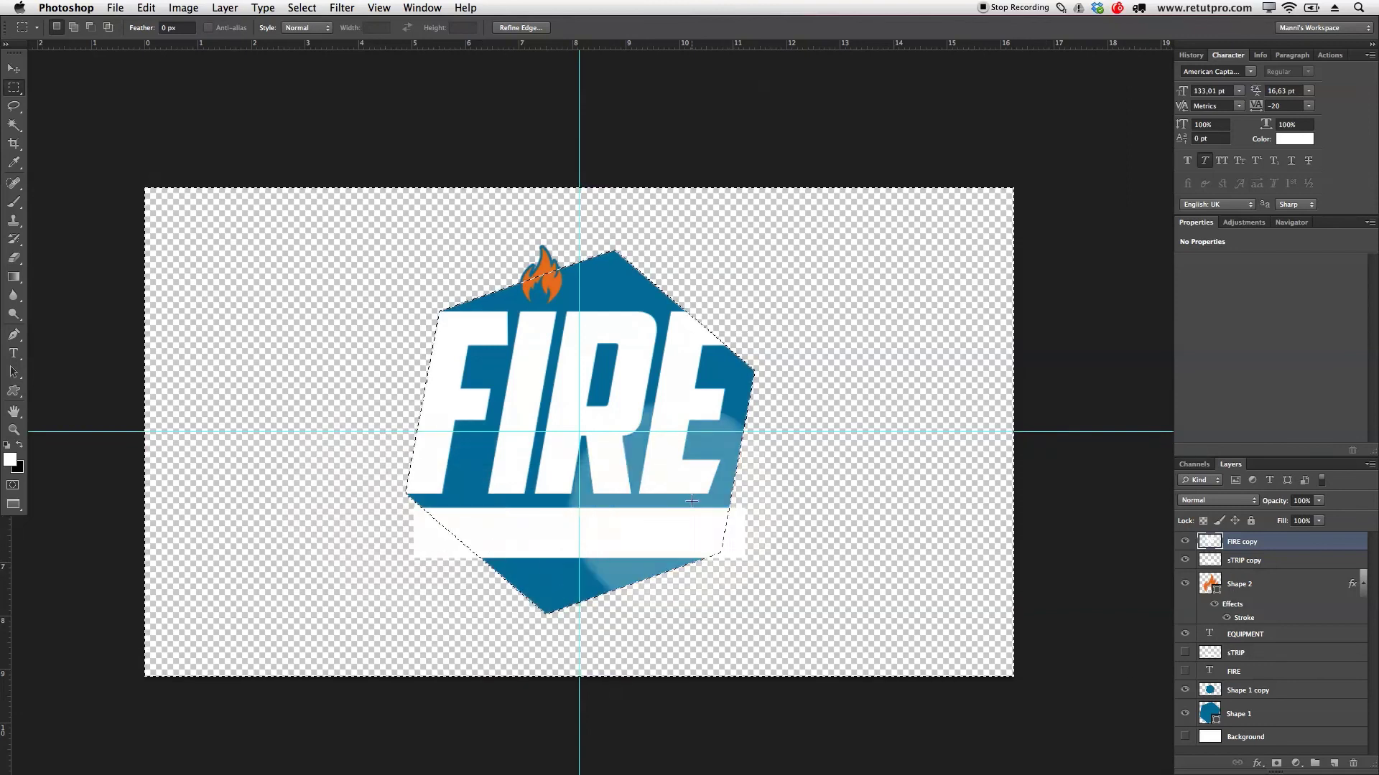
left_click(1253, 561)
key("Delete")
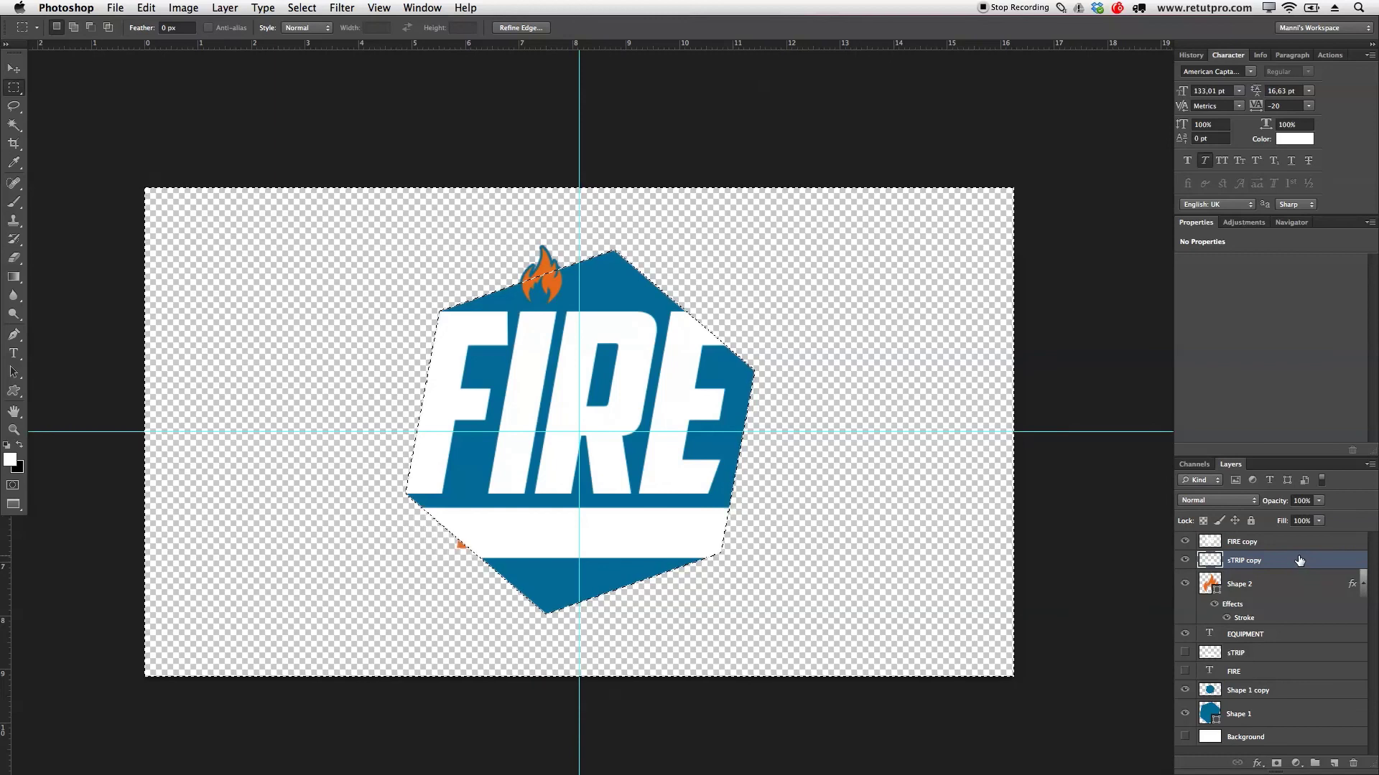
left_click(1081, 507)
left_click(1260, 692)
Delete the temporary hexagon copy and unhide the original FIRE and sTRIP layers.
key("Delete")
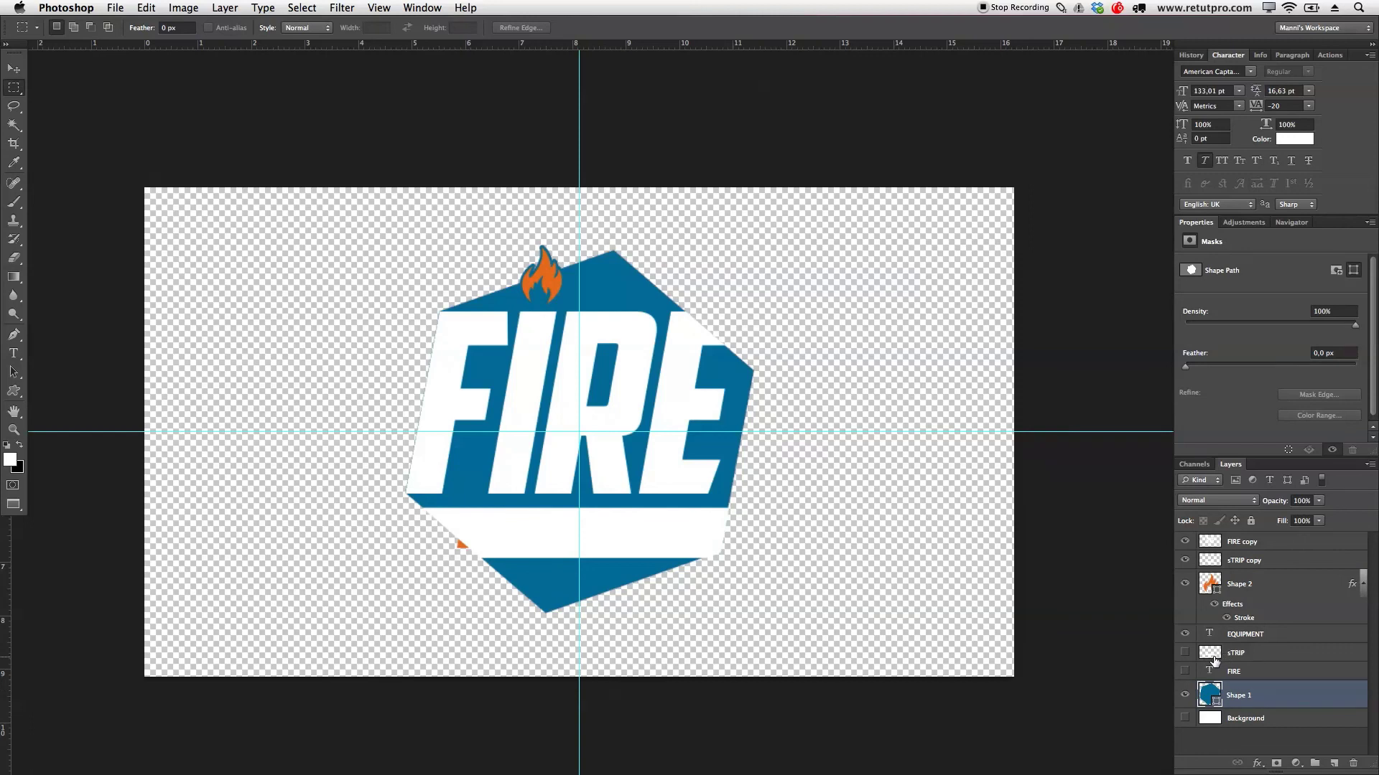
left_click(1184, 671)
left_click(1185, 652)
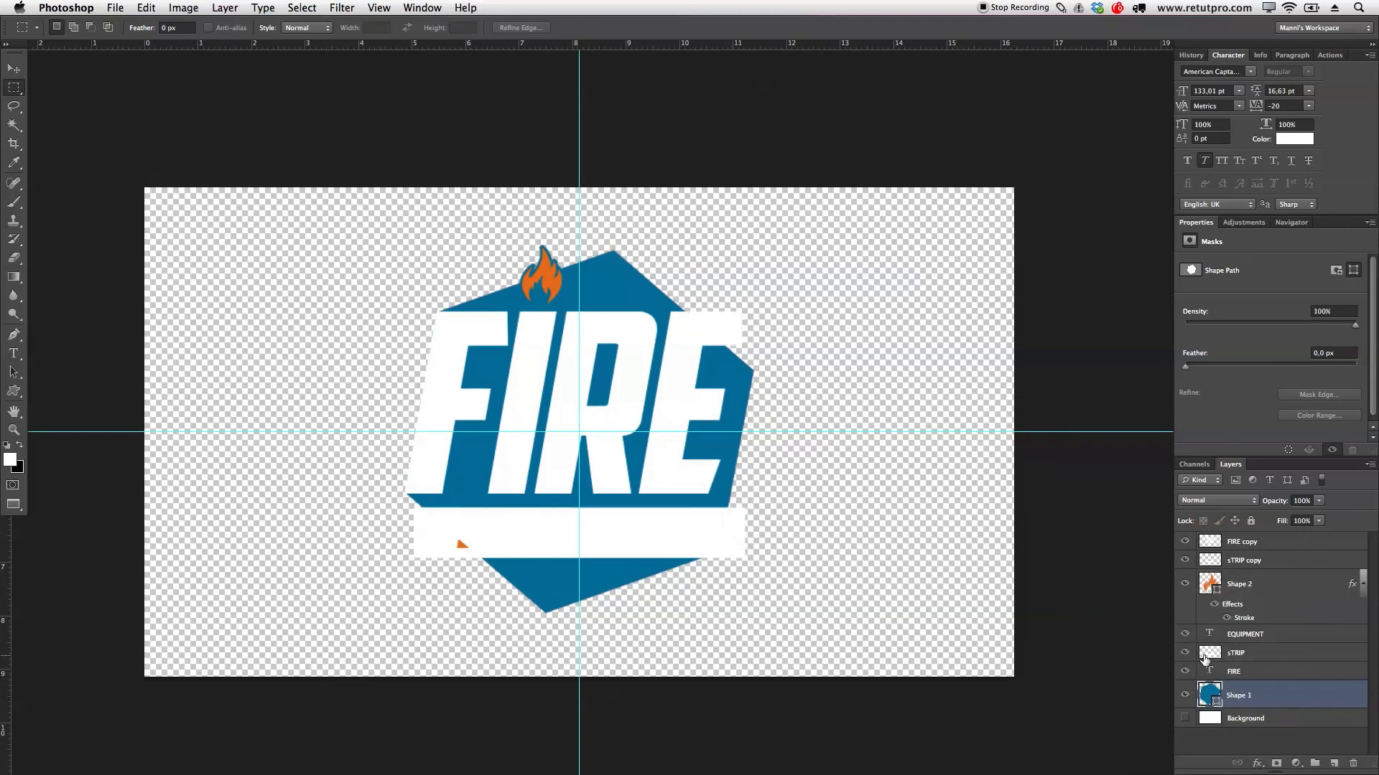
Group the five logo layers from Shape 2 to Shape 1 and name it 'Fire logo'.
left_click(1257, 588)
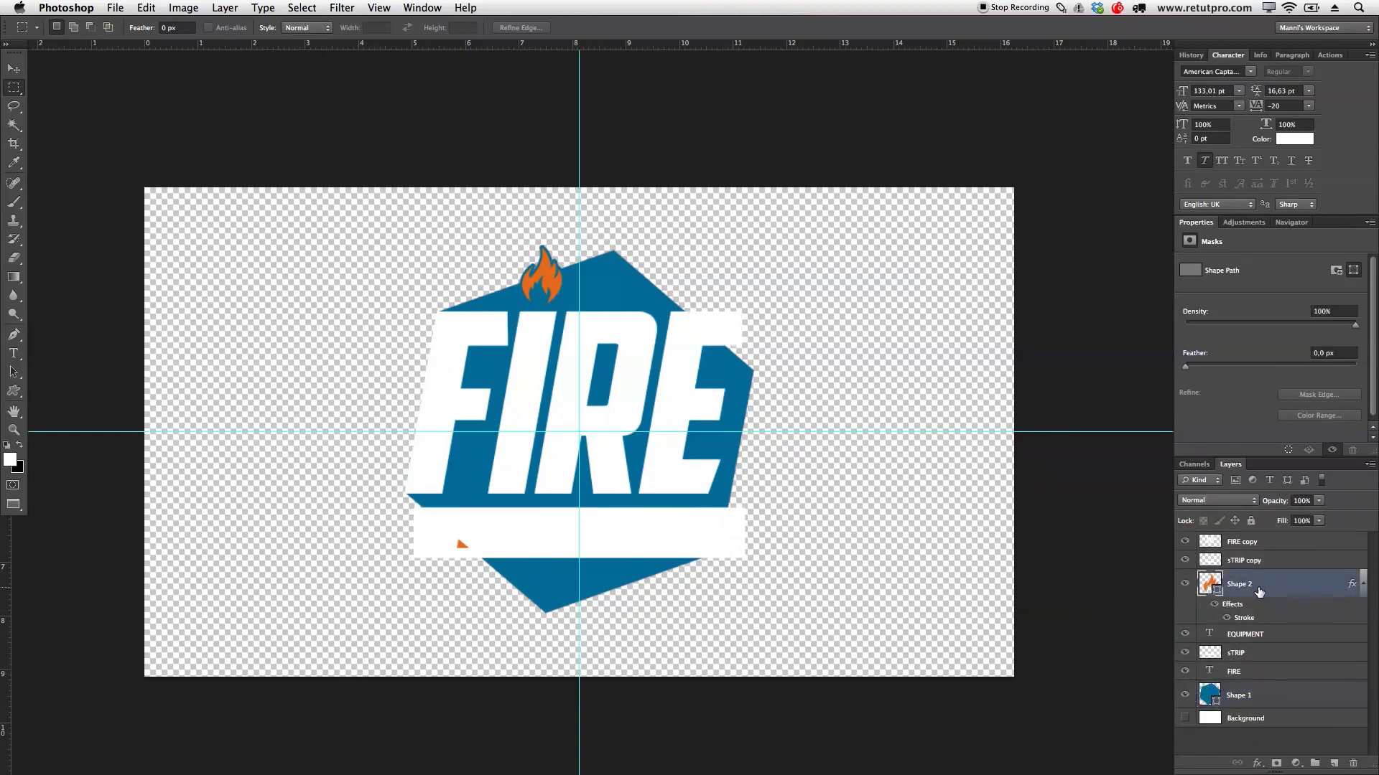
left_click(1260, 696, "shift")
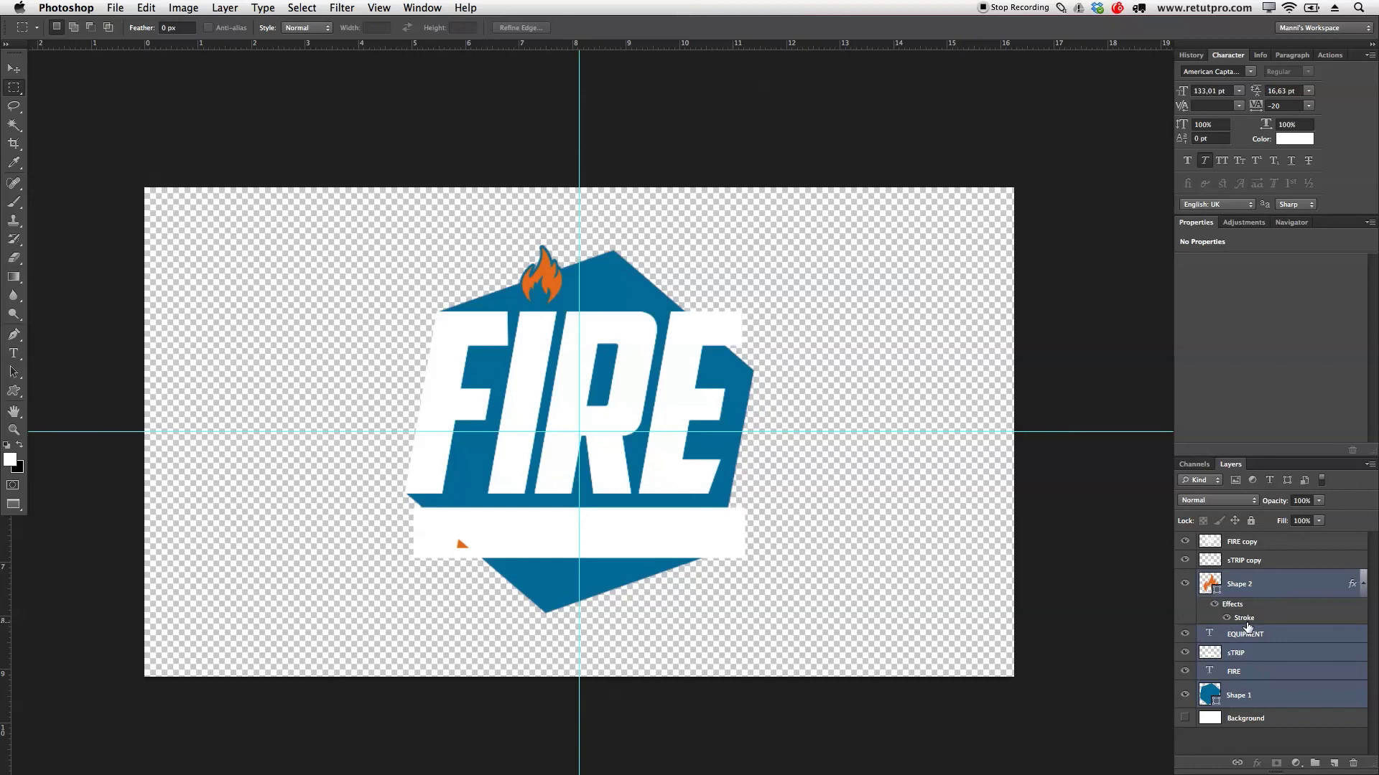
key("super+g")
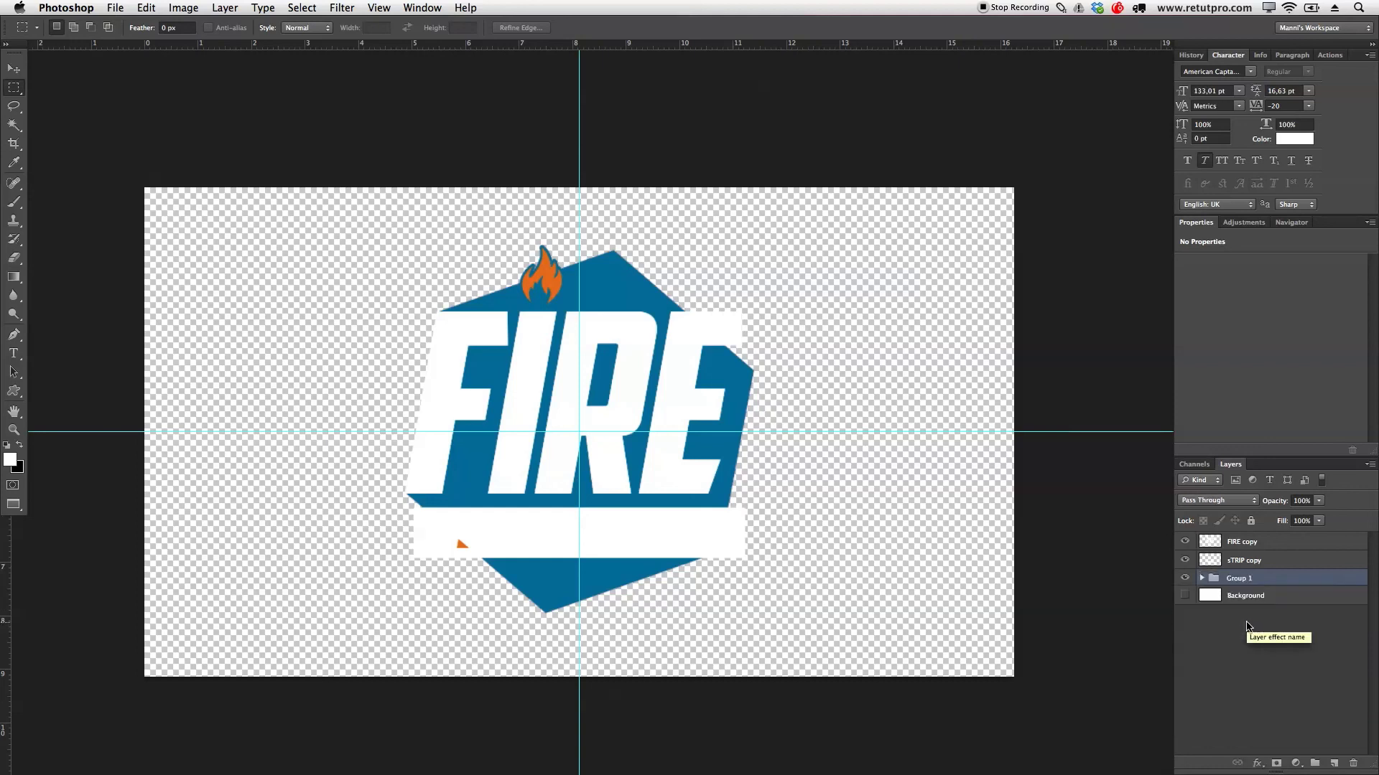
double_click(1239, 579)
type("Fire logo")
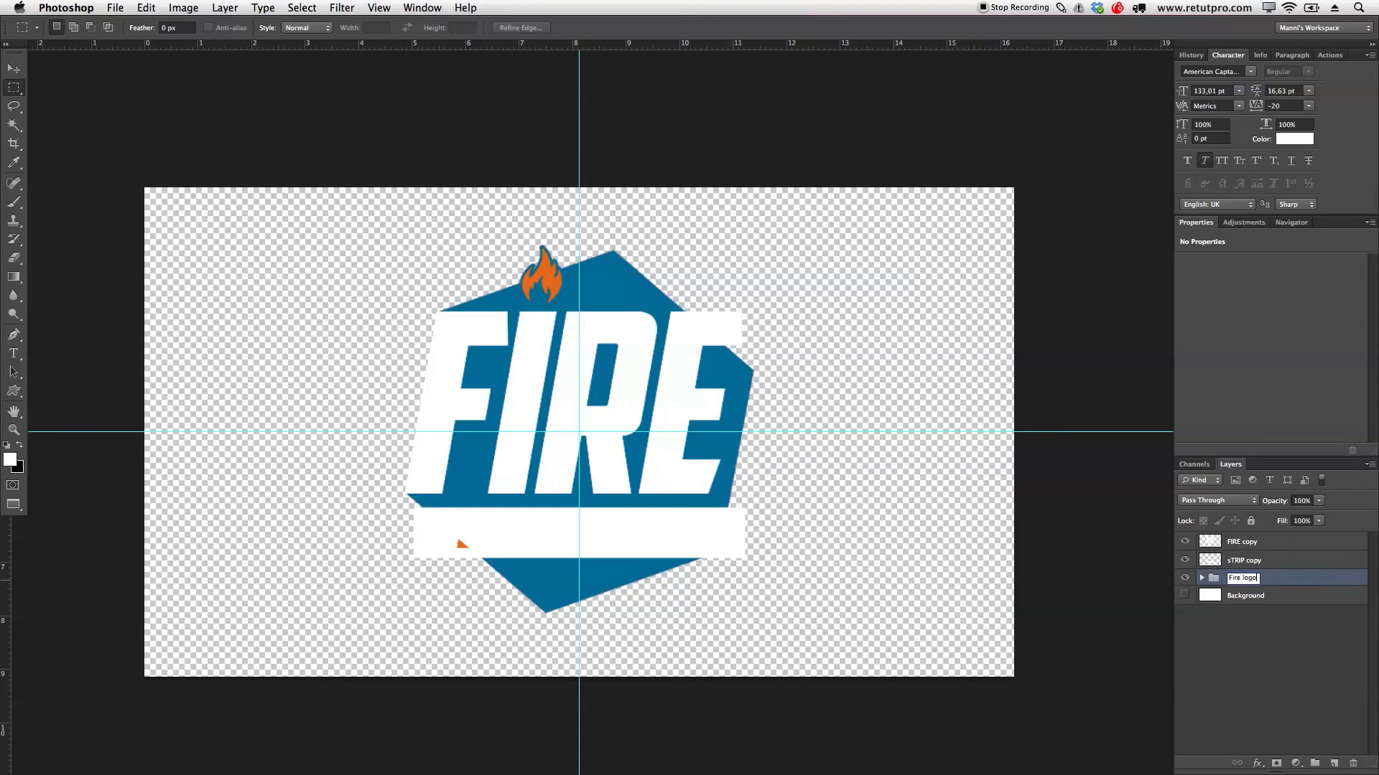
key("Return")
Duplicate the Fire logo group and move FIRE copy and sTRIP copy into the copy.
key("super+j")
left_click(1203, 579)
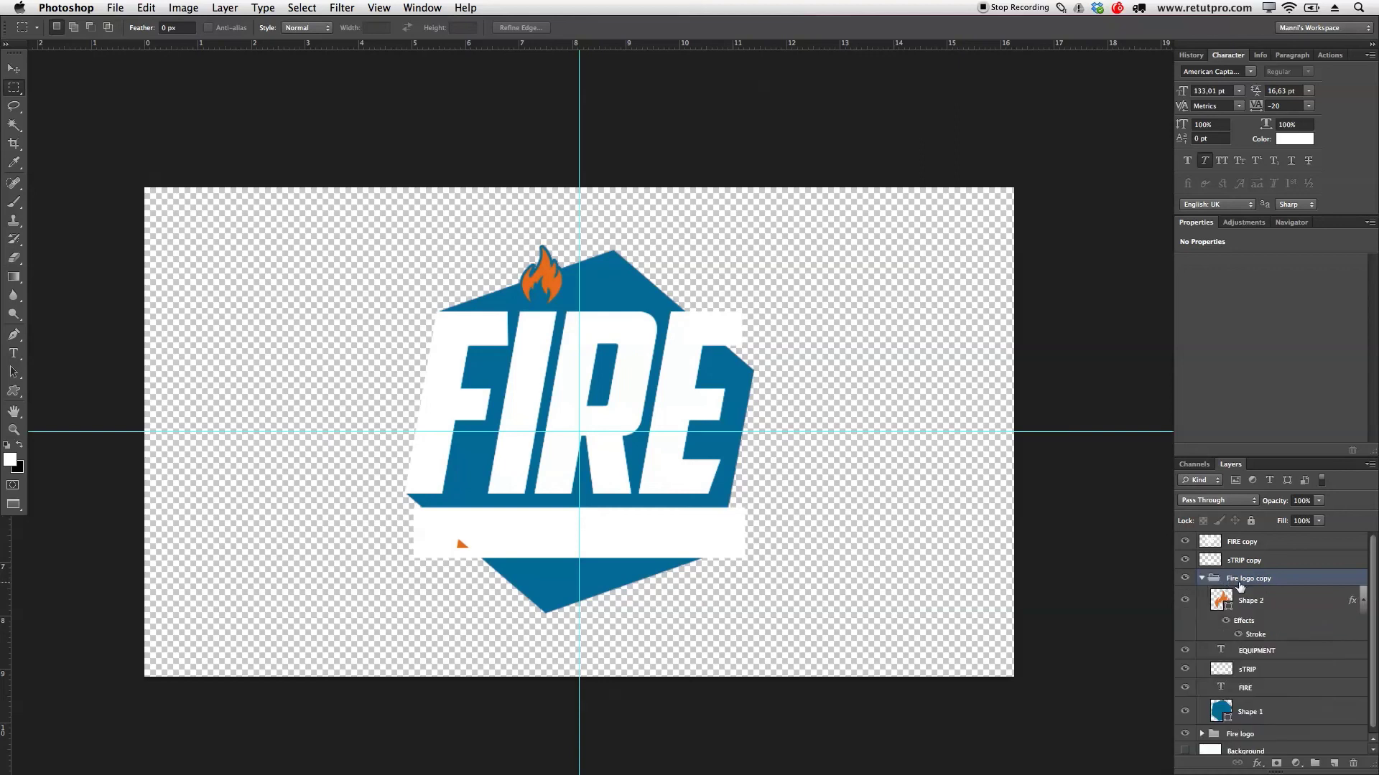
left_click_drag(1314, 456, 1314, 341)
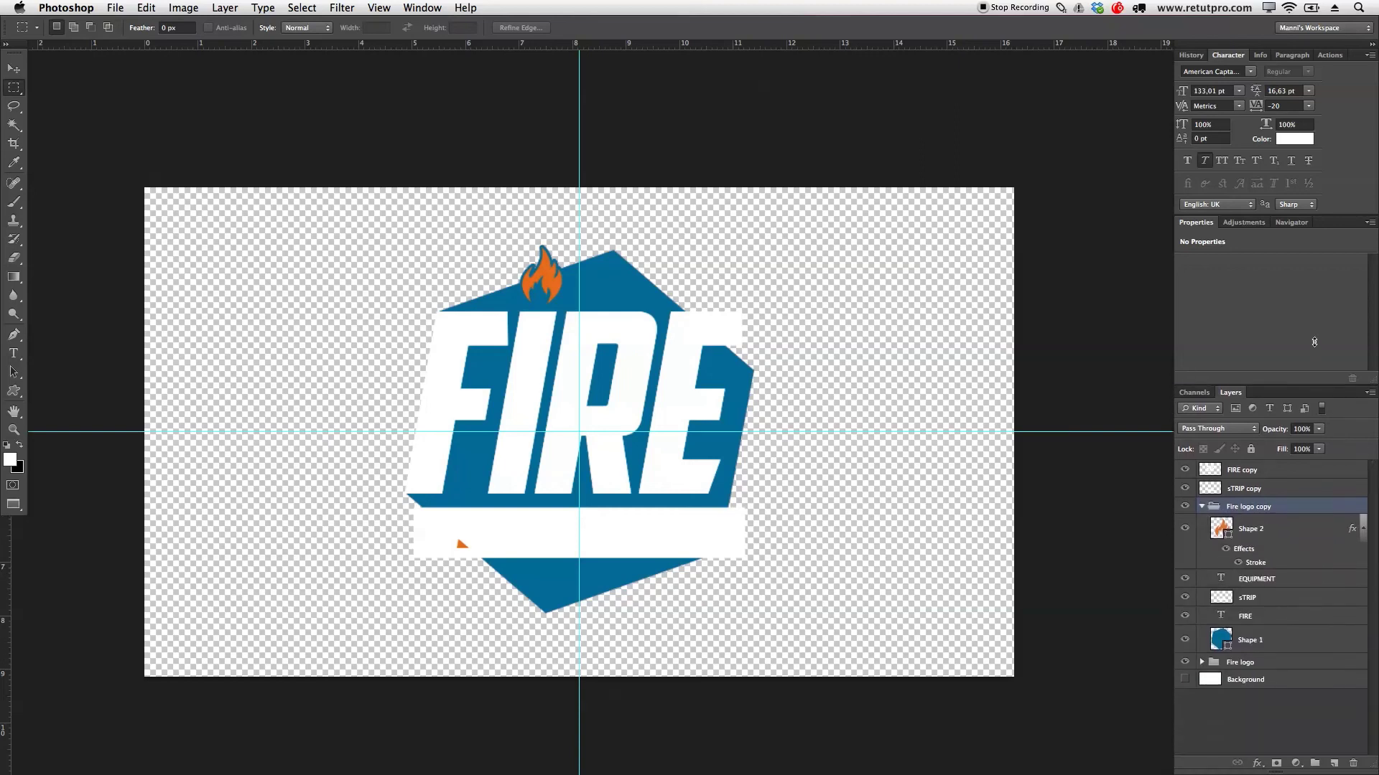
left_click(1246, 489)
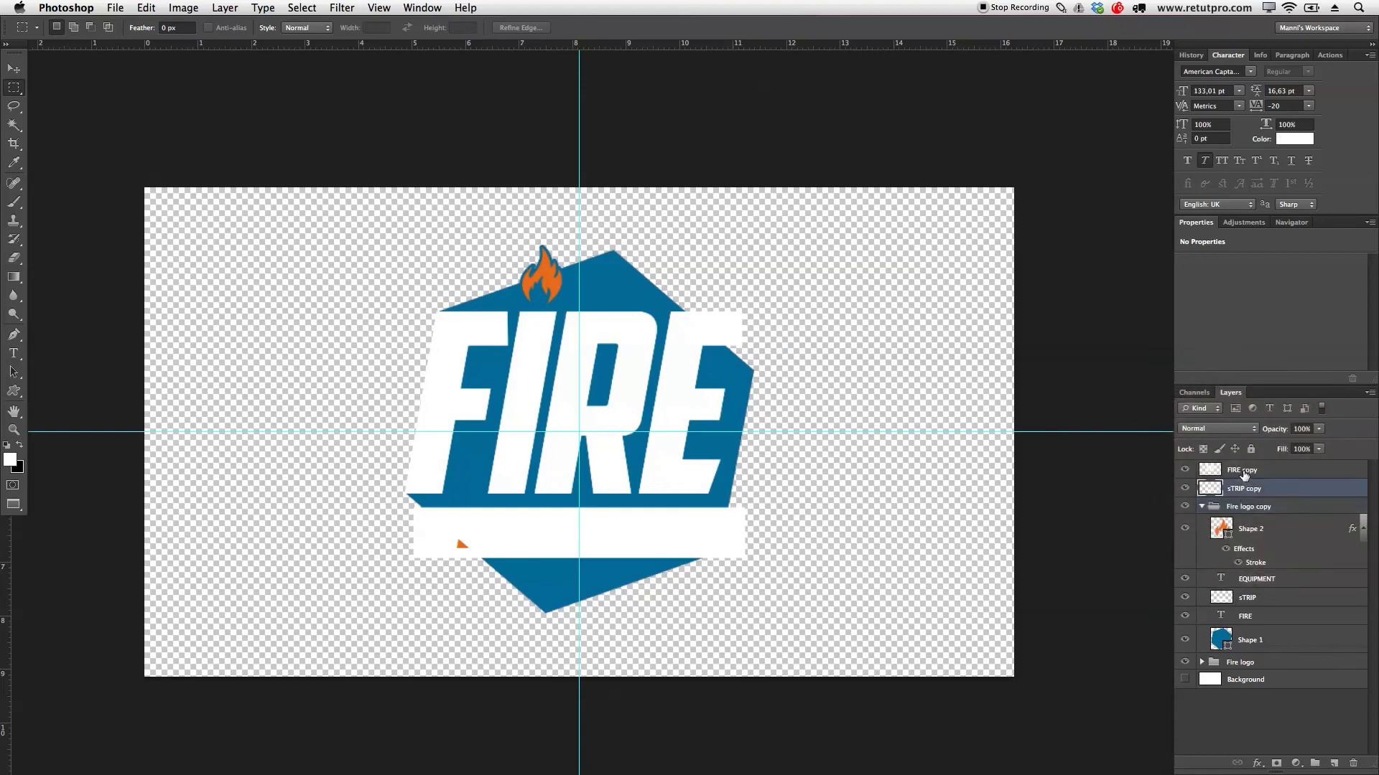
left_click(1242, 471, "shift")
left_click_drag(1231, 479, 1265, 591)
Delete the old sTRIP and FIRE layers from the copy and hide the original Fire logo group.
left_click(1264, 600)
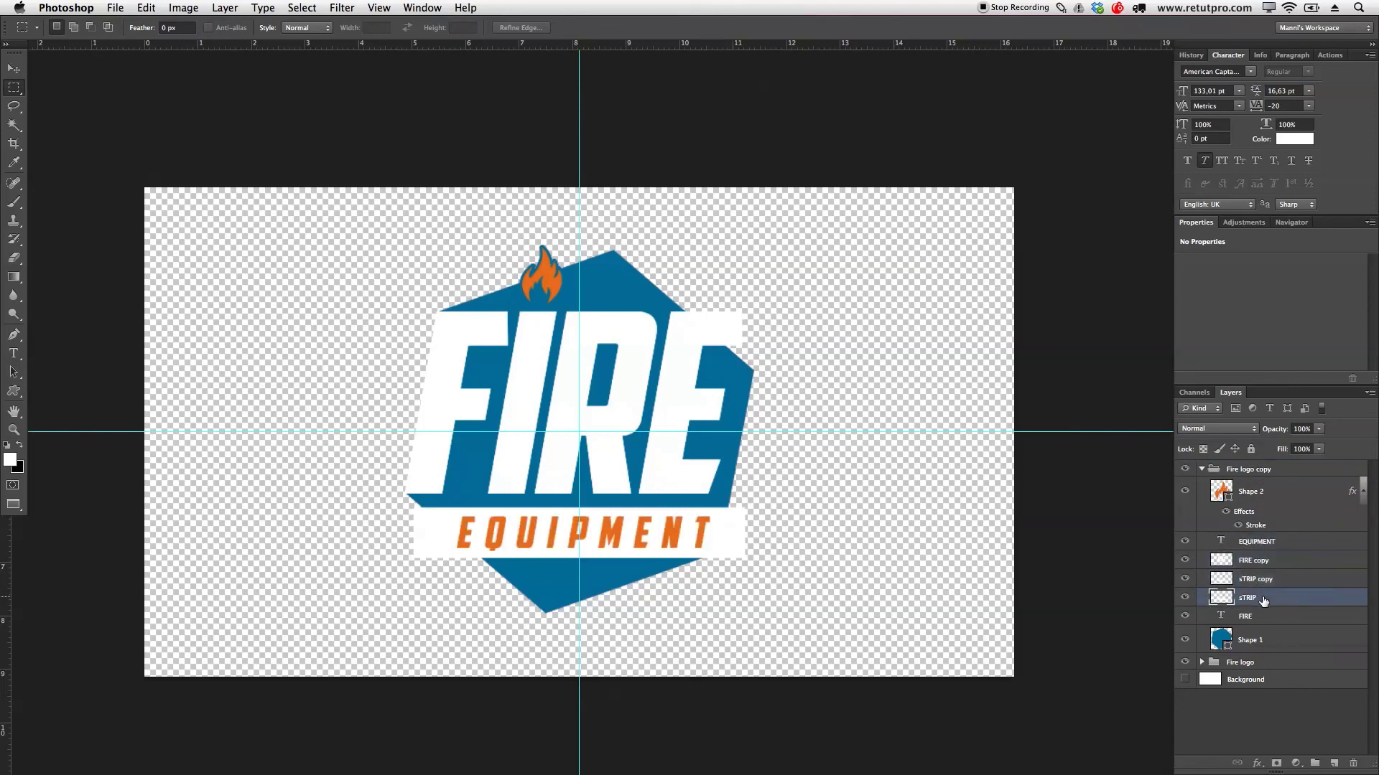
key("Delete")
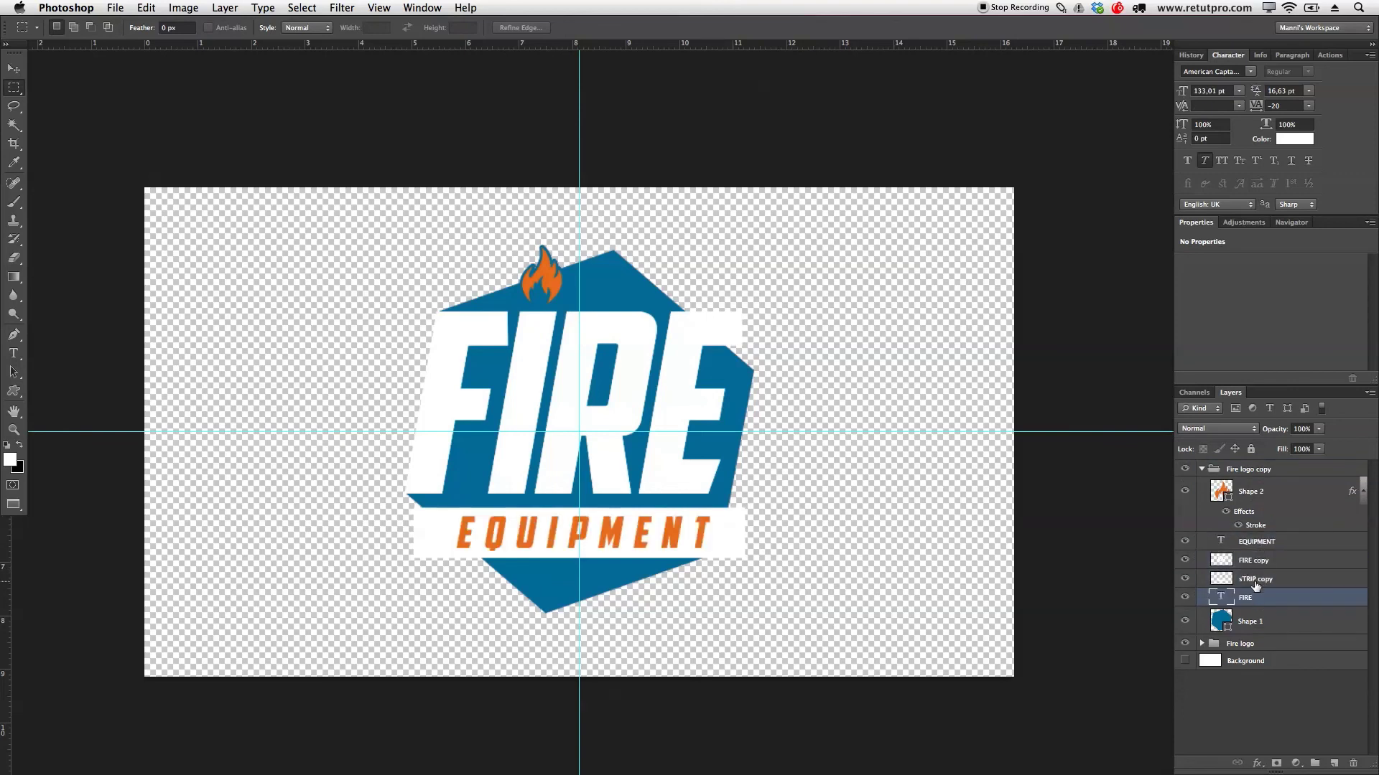
key("Delete")
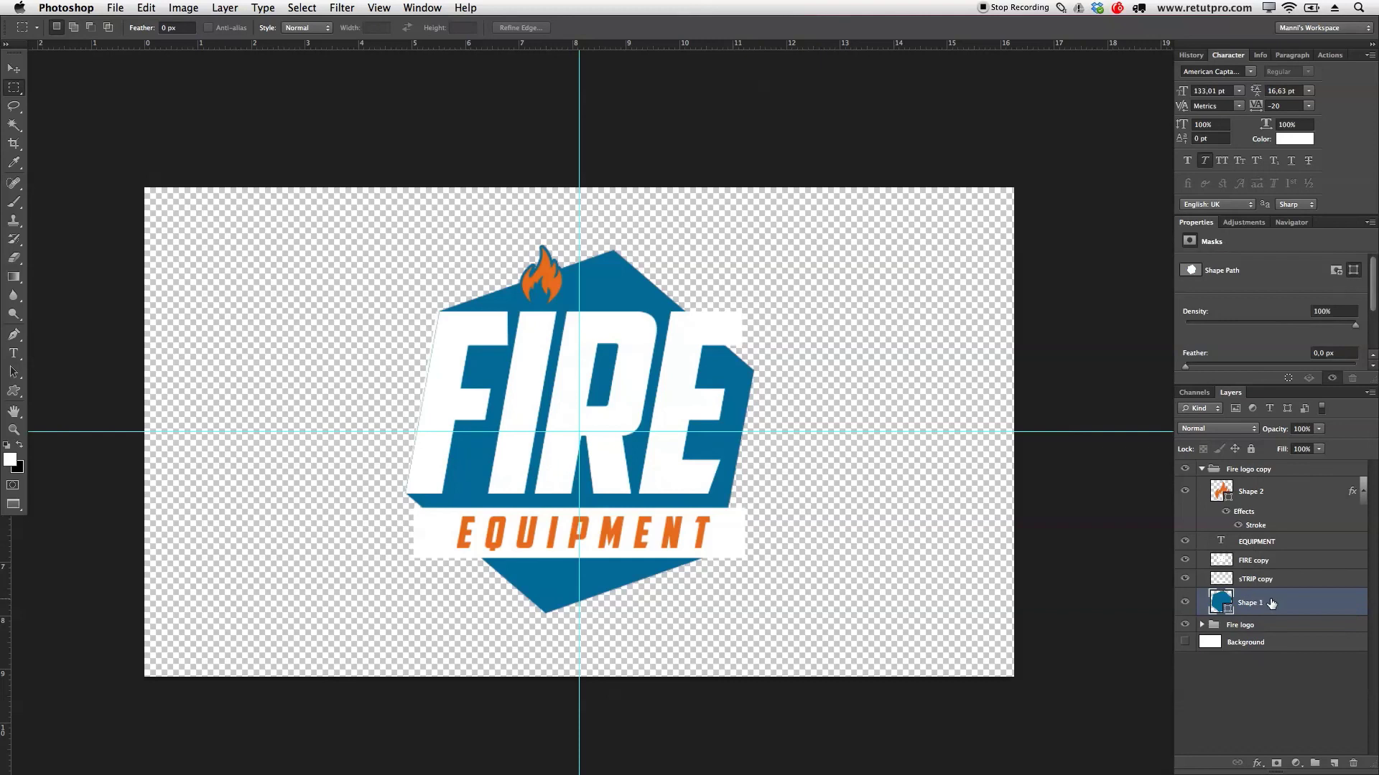
left_click(1185, 625)
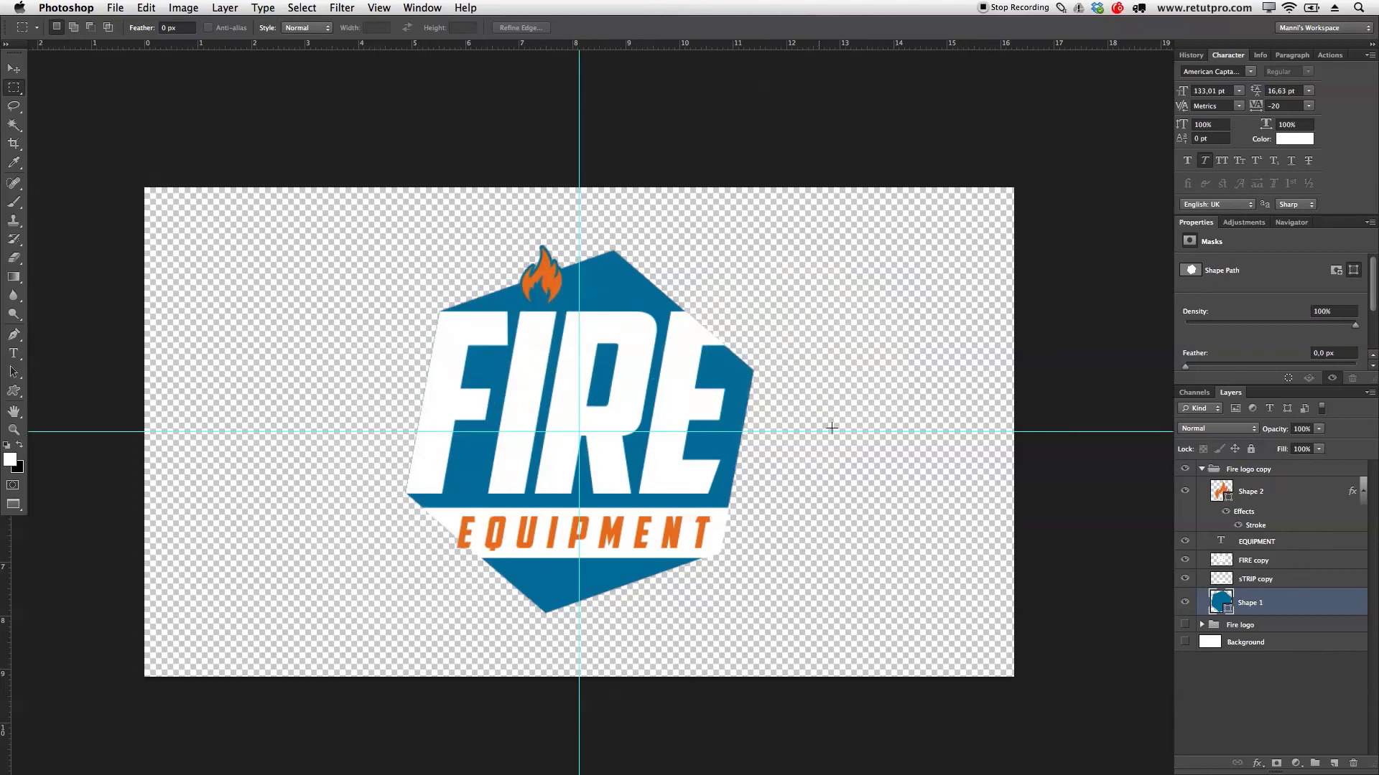
Merge the Fire logo copy group into one layer and check it still shows the full logo.
left_click(1201, 469)
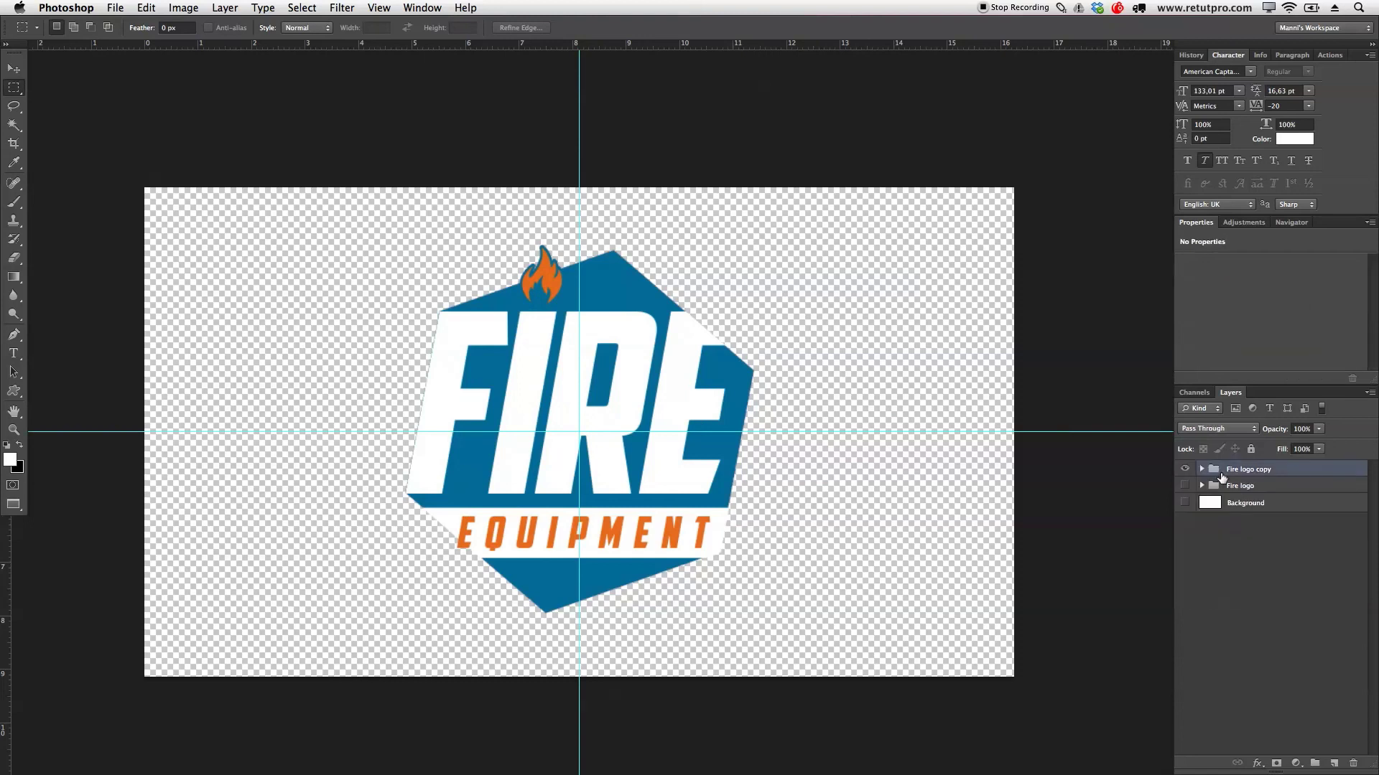
left_click(1246, 472)
right_click(1246, 471)
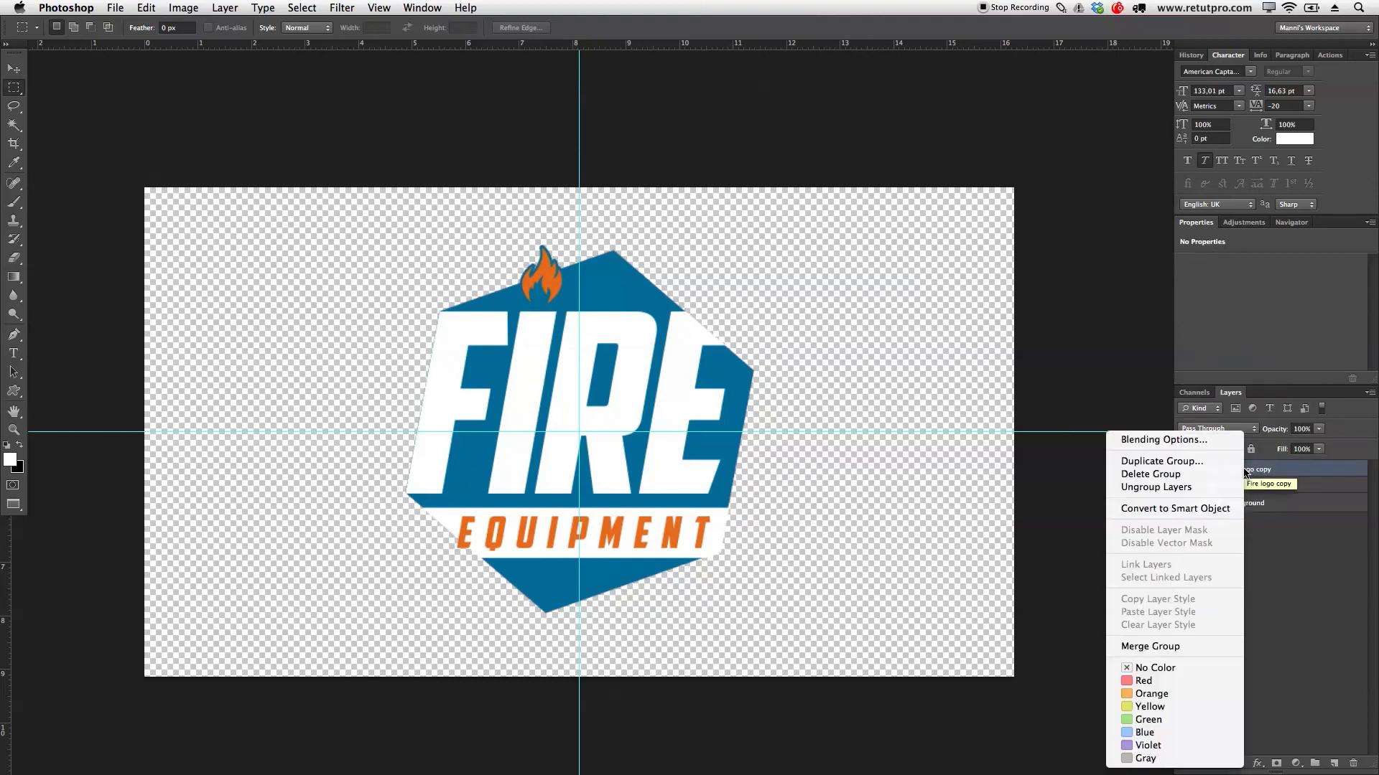
left_click(1174, 646)
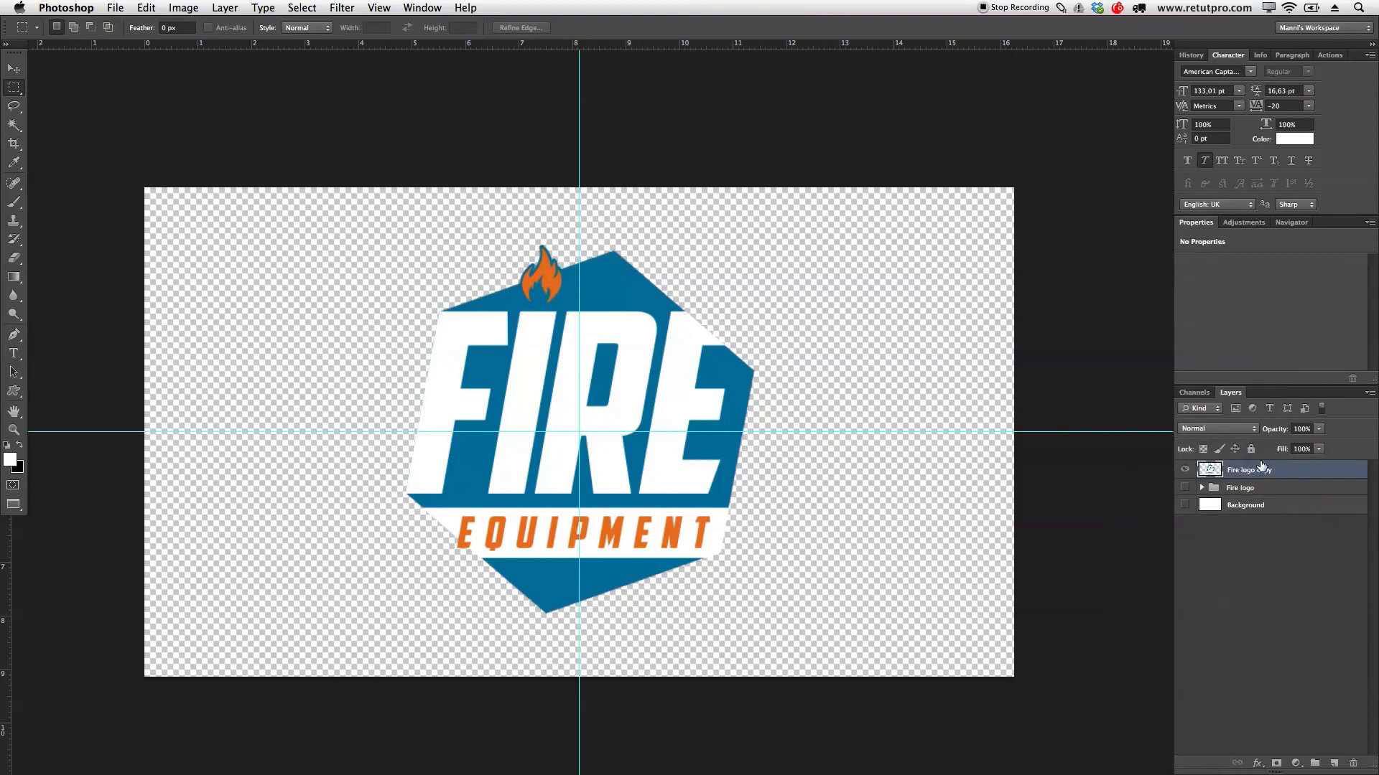
left_click(1184, 470)
left_click(1184, 470)
left_click(1244, 223)
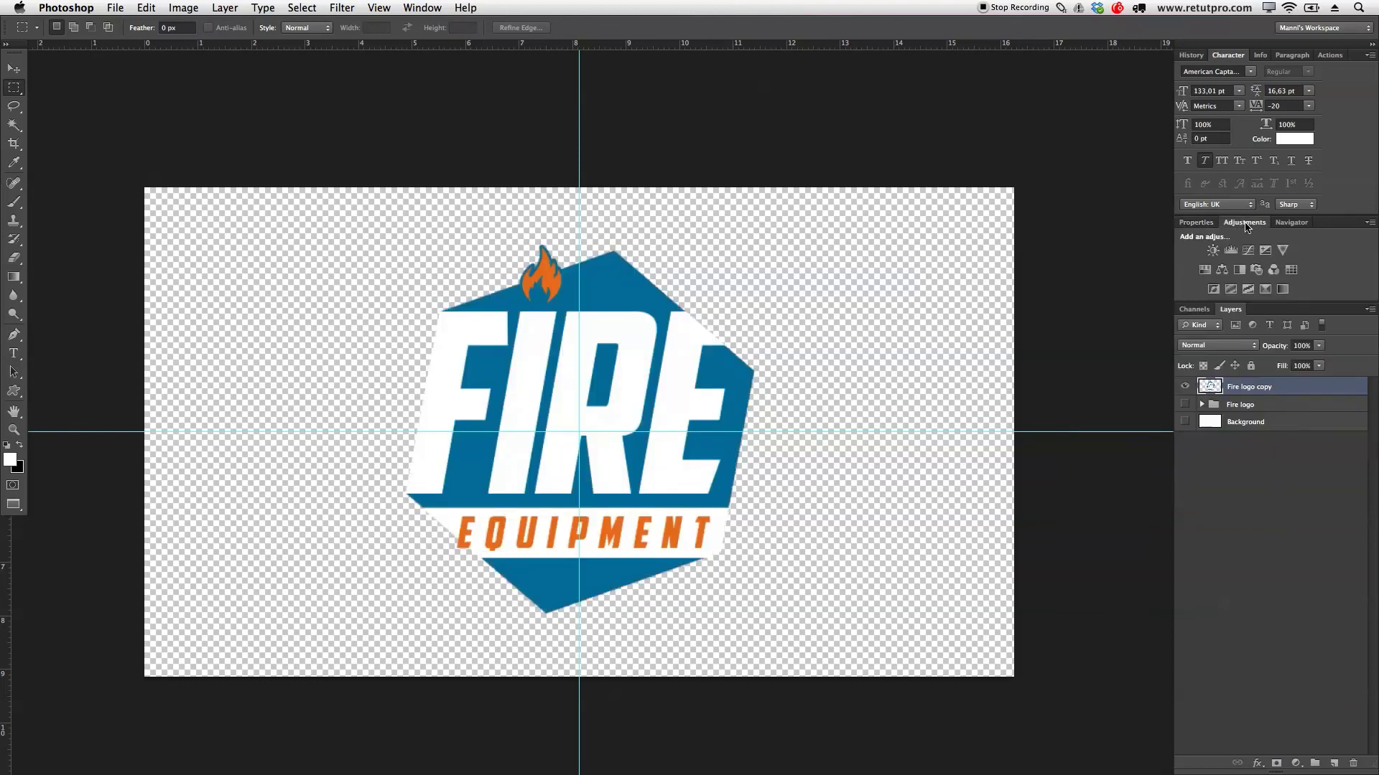
Add a Hue/Saturation layer at Saturation -100 and clip it to the Fire logo copy layer.
left_click(1206, 271)
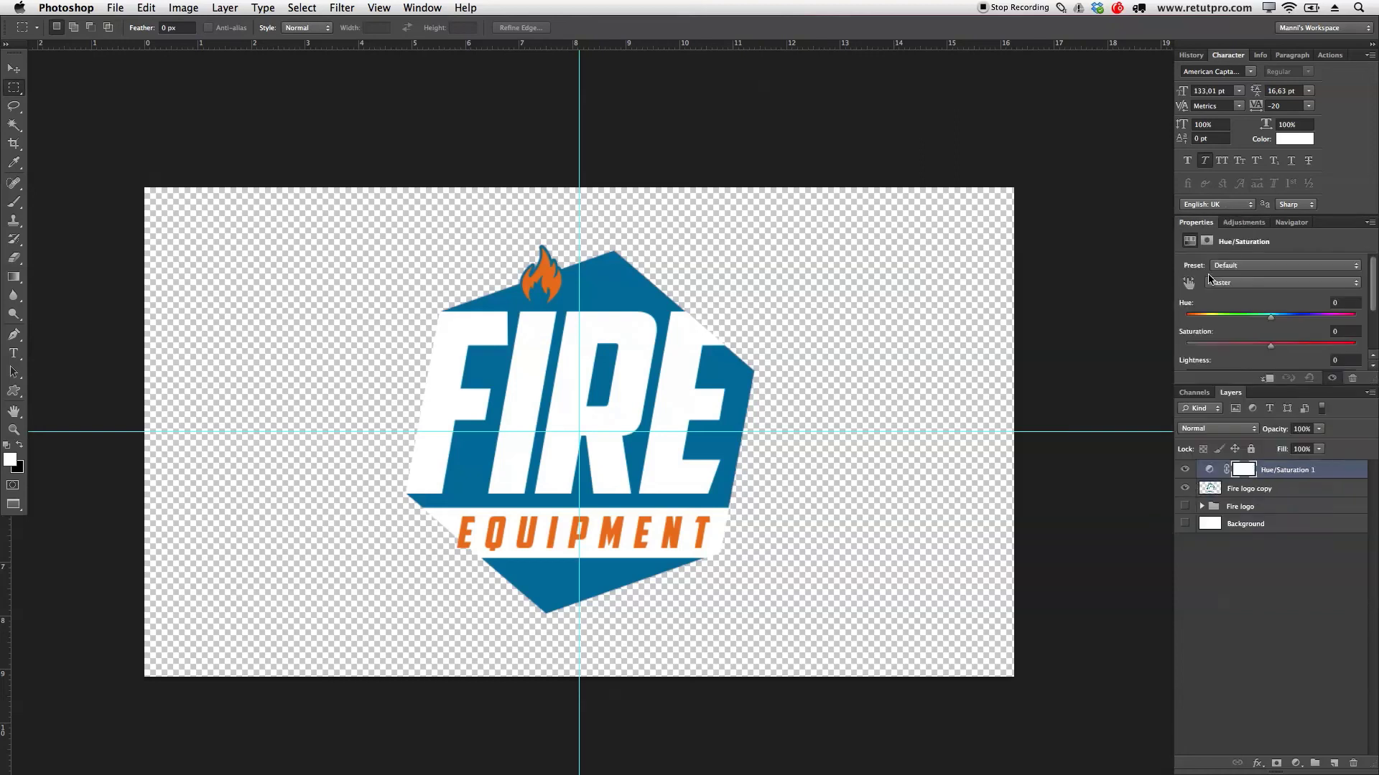
left_click_drag(1272, 350, 1167, 354)
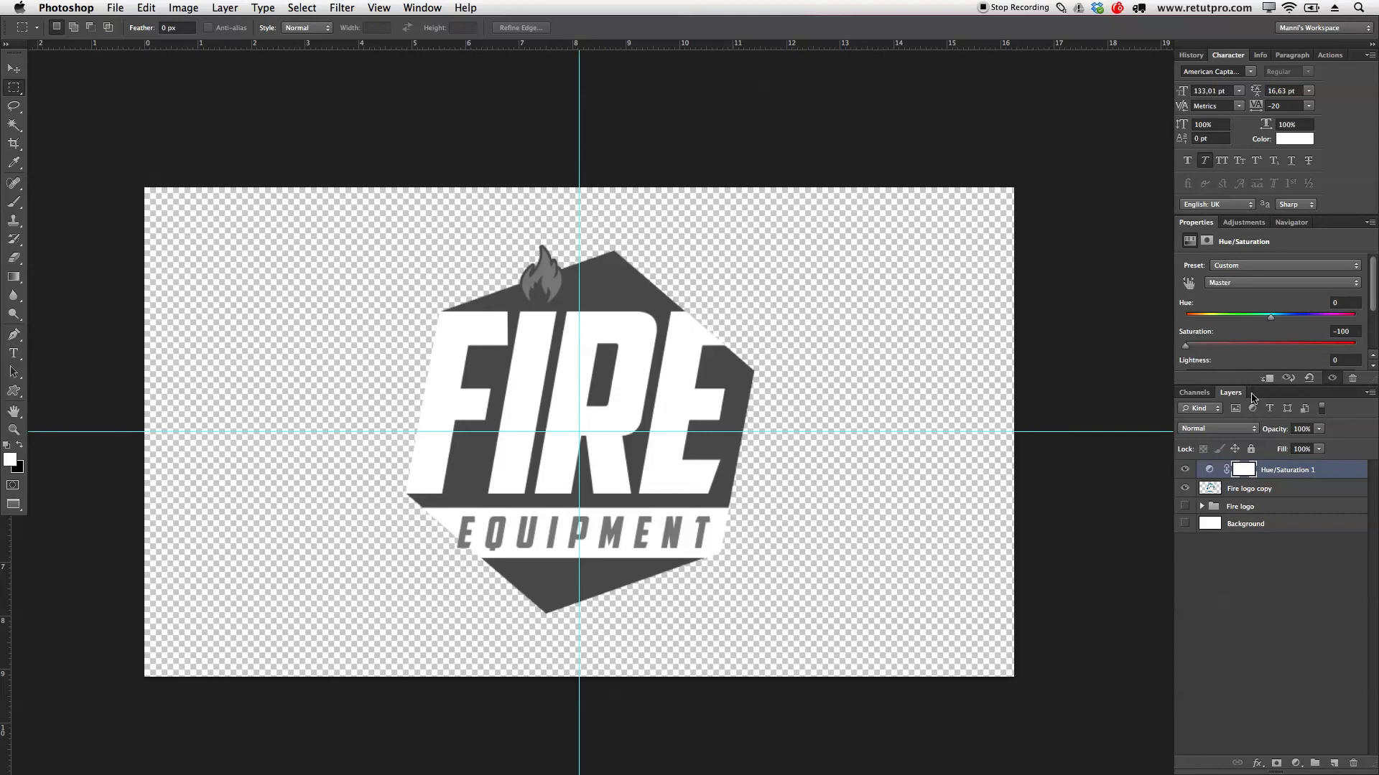
left_click(1261, 614)
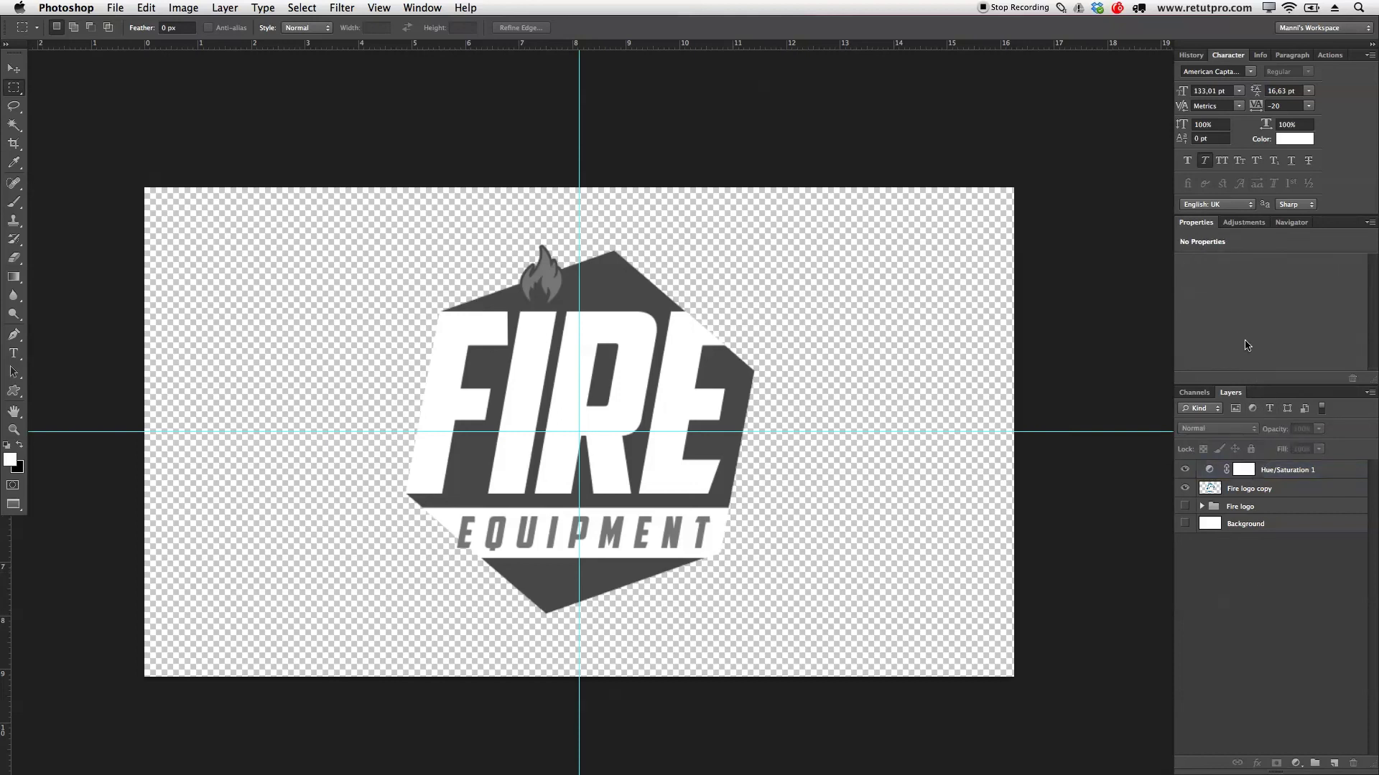
left_click_drag(1255, 386, 1255, 452)
left_click(1306, 537)
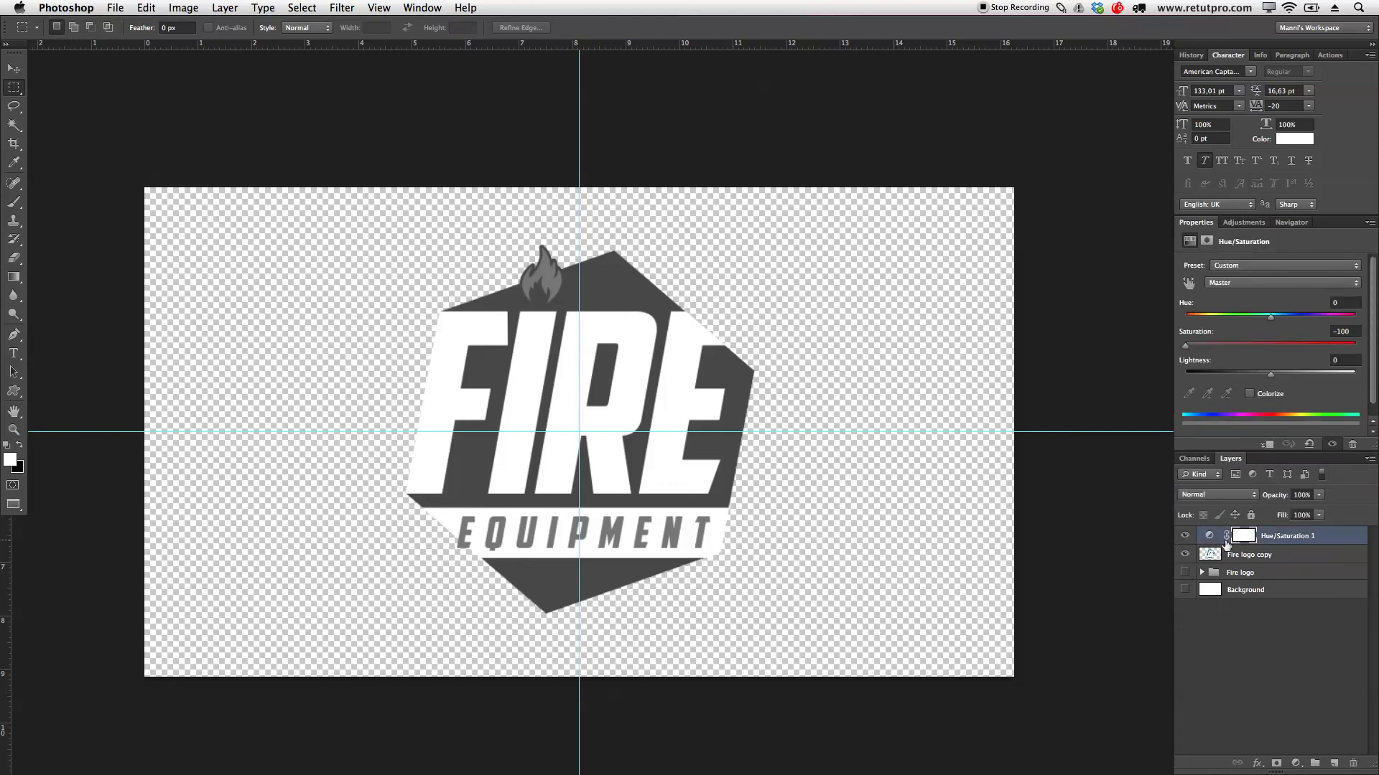
left_click(1218, 543, "alt")
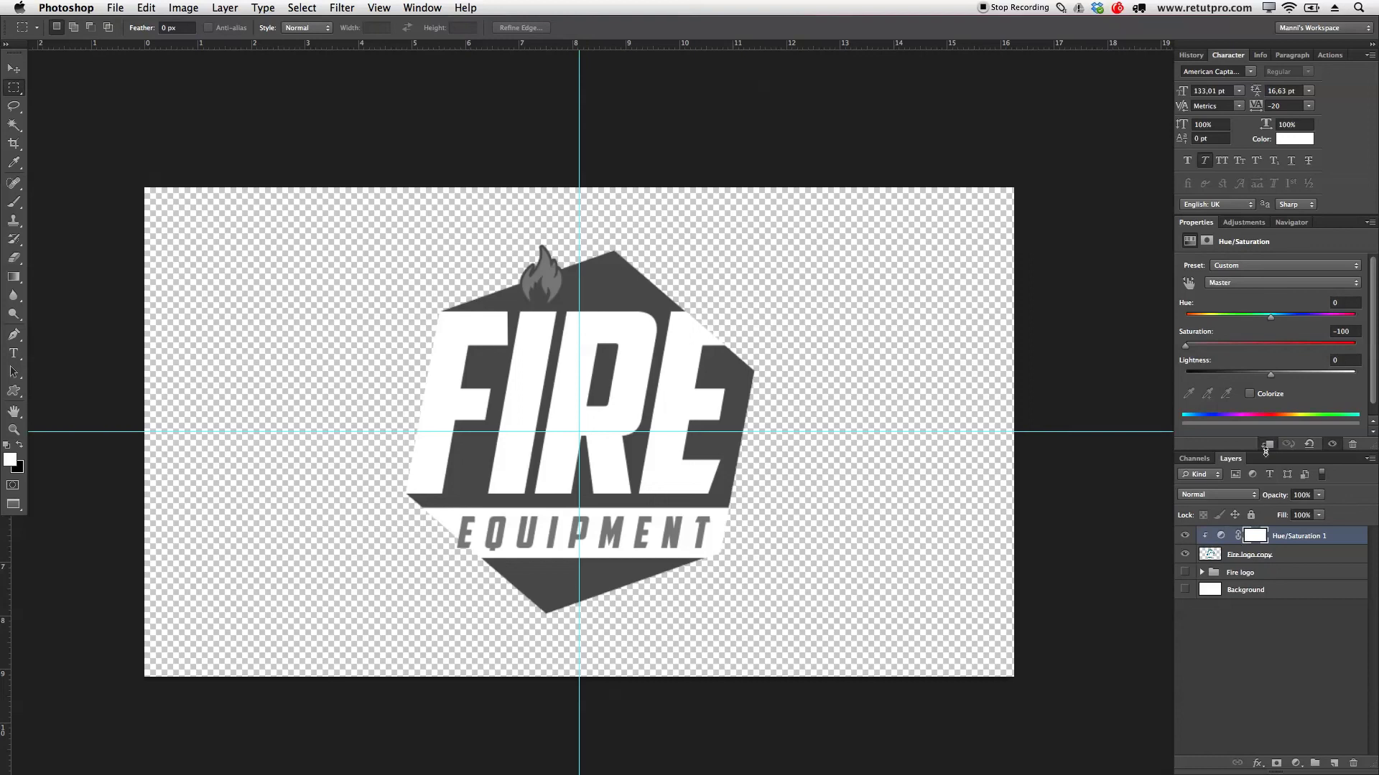
left_click(1222, 544, "alt")
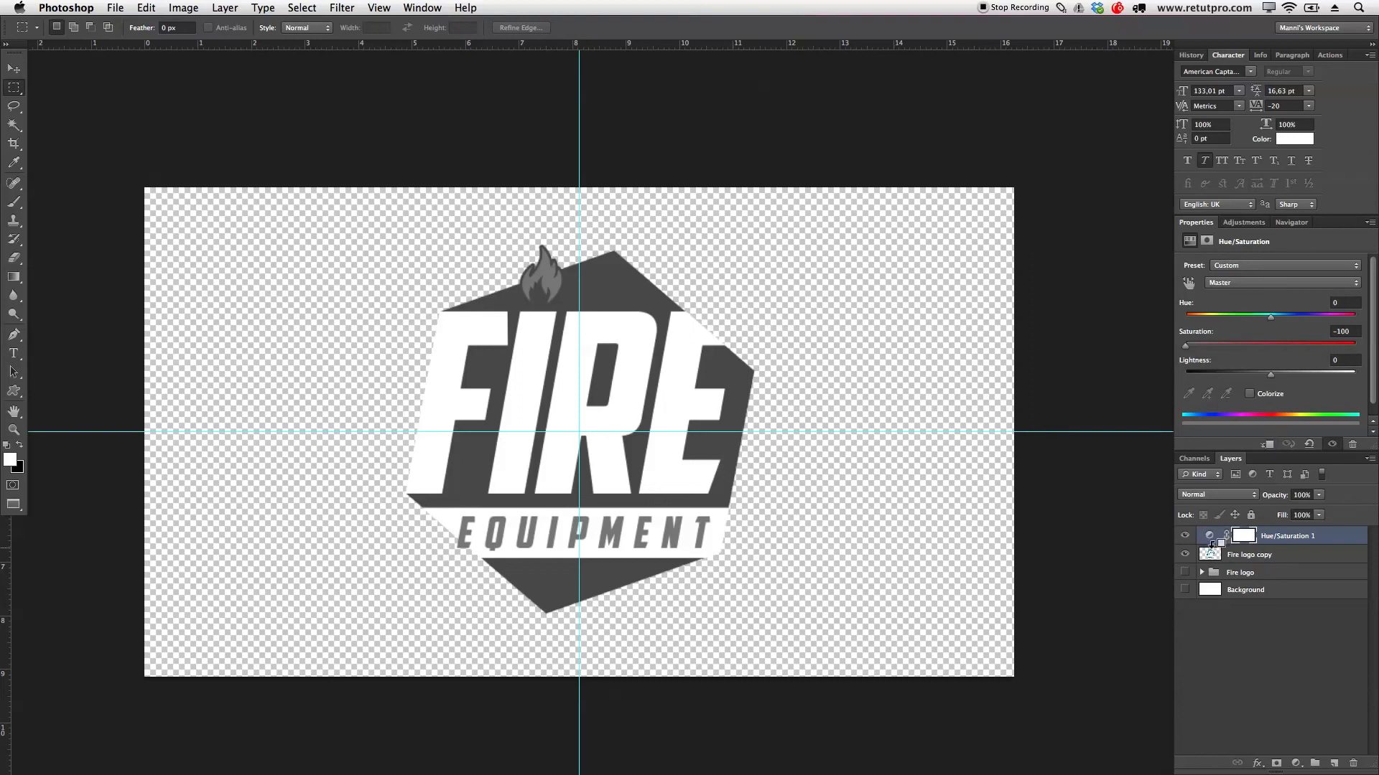
left_click(1212, 545, "alt")
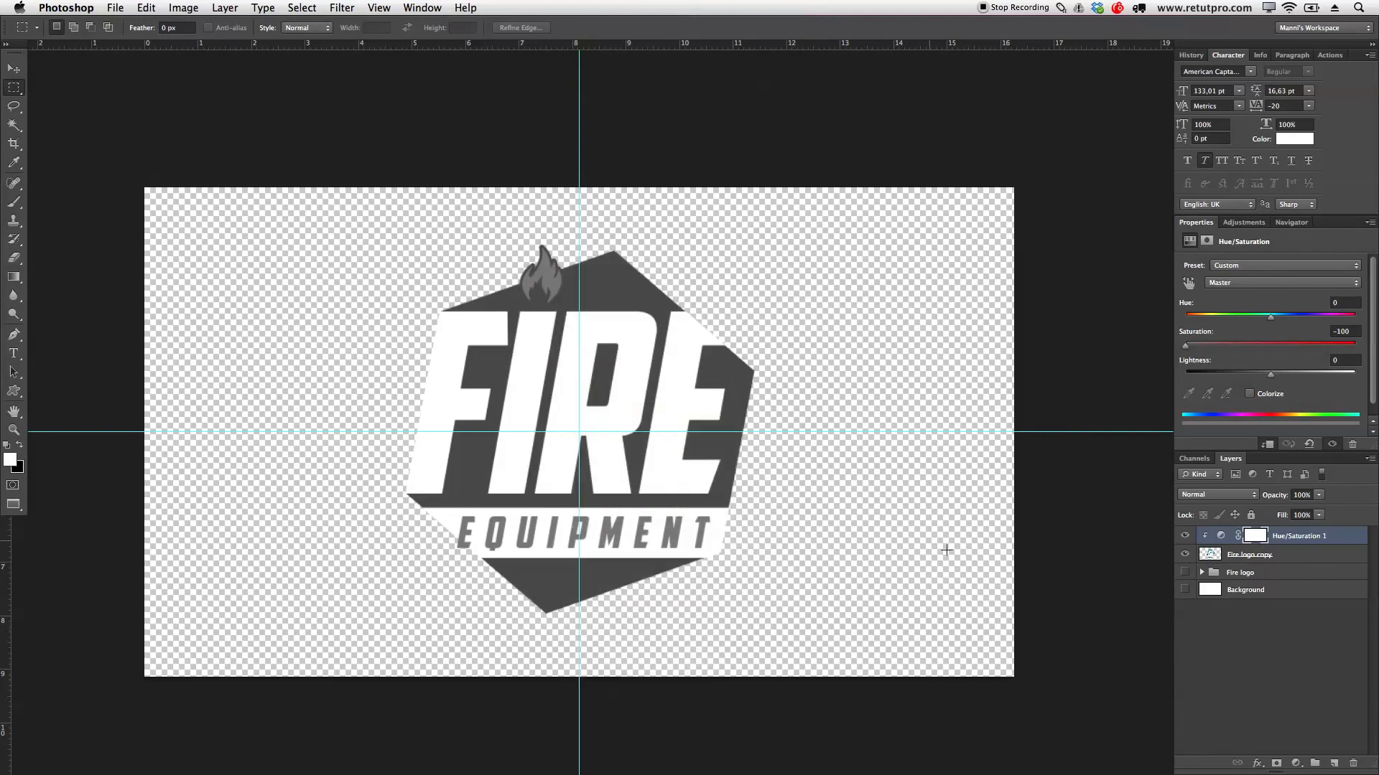
Turn the white Background back on, hide the grey copy, and show the coloured Fire logo group.
left_click(1185, 589)
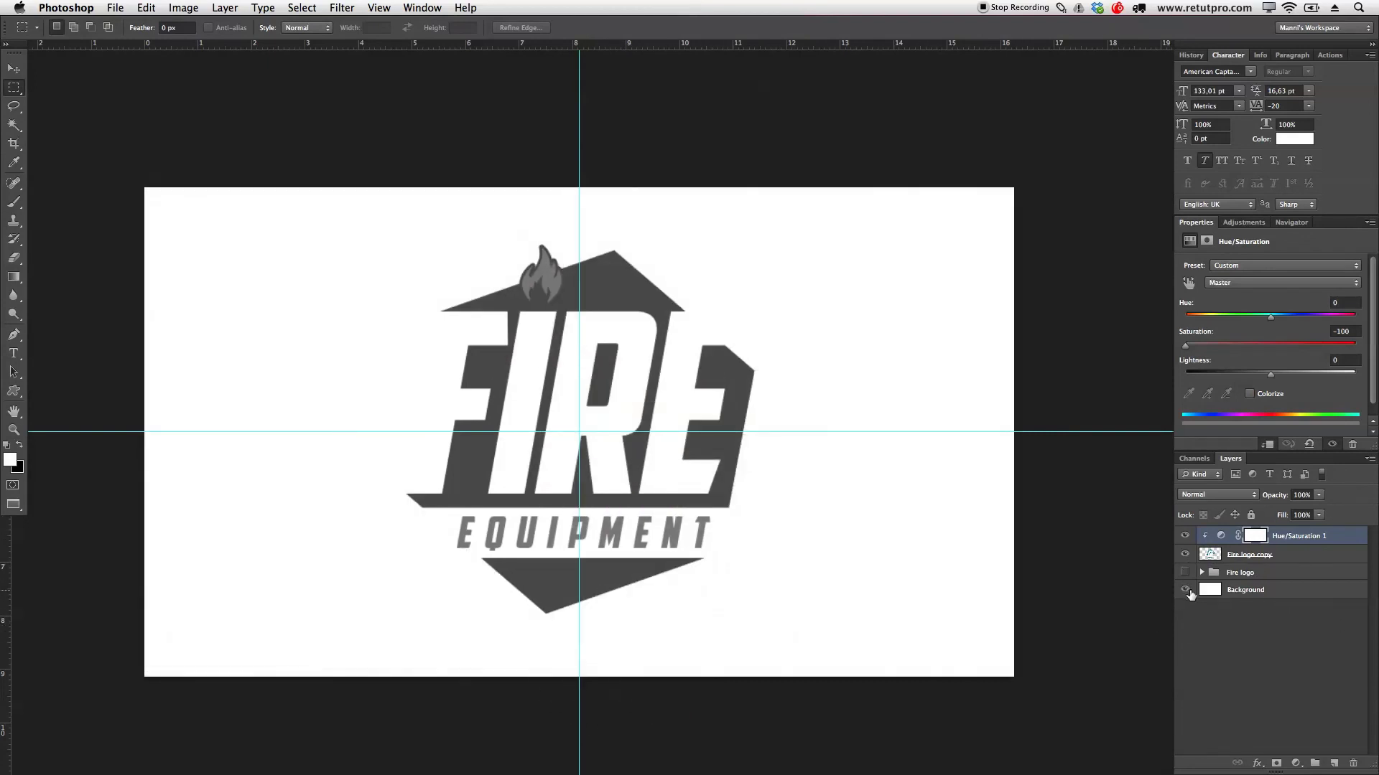
left_click(1185, 588, "alt")
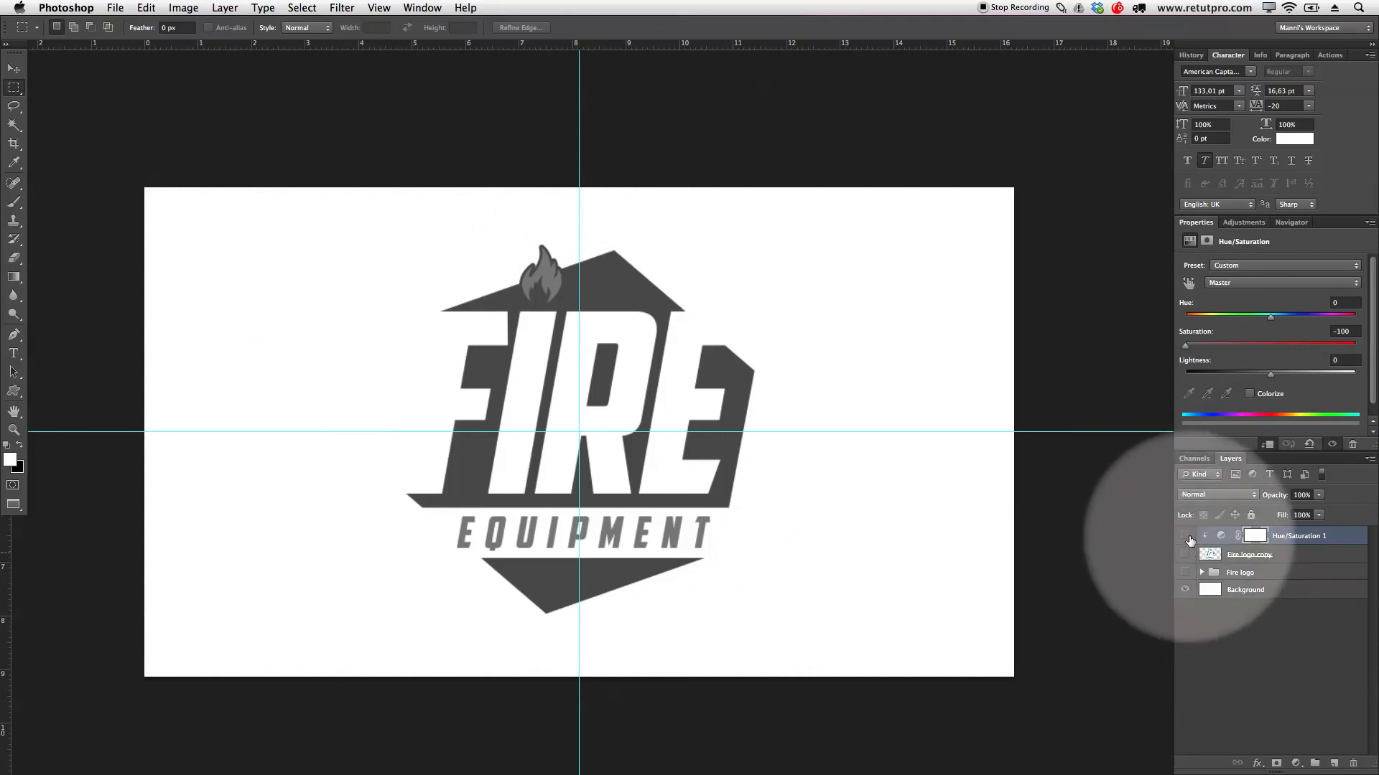
left_click(1184, 572)
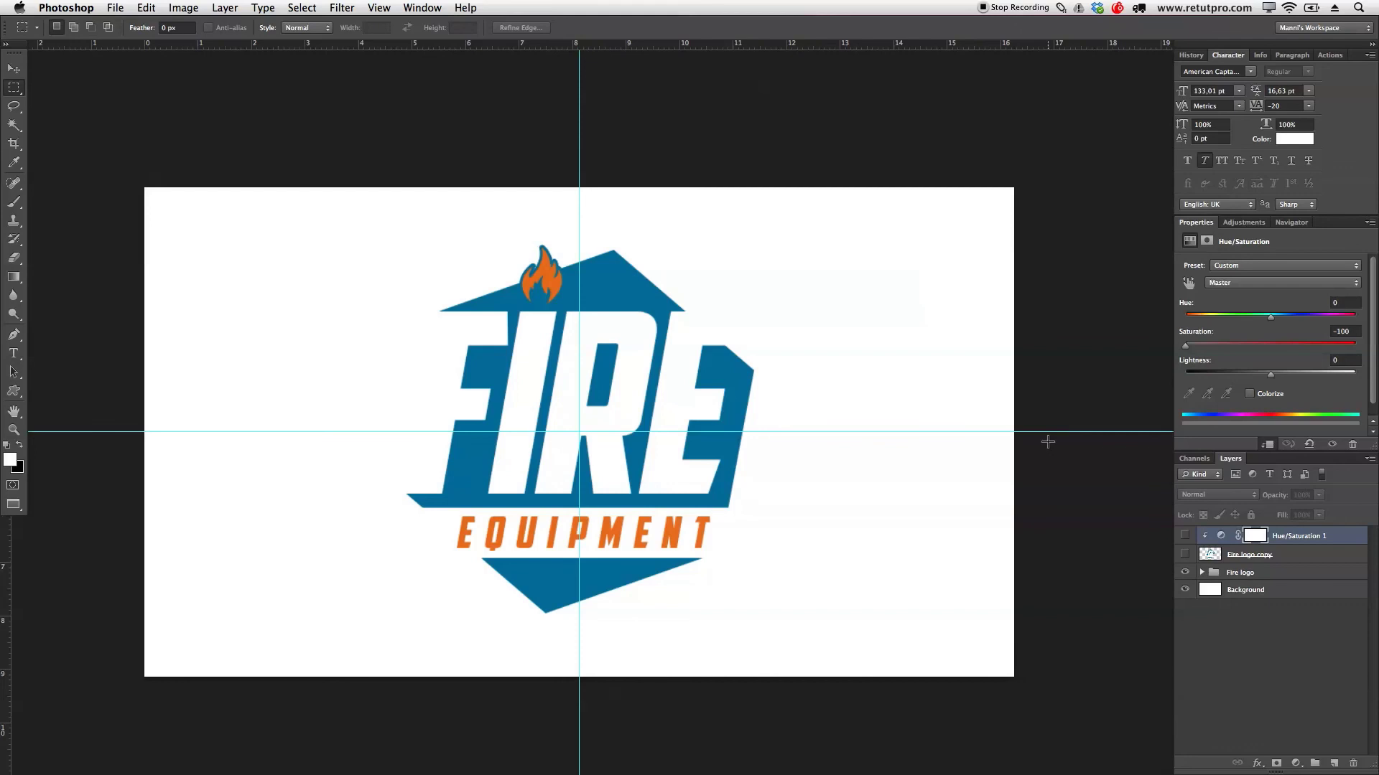
scroll(897, 494, "left", 2)
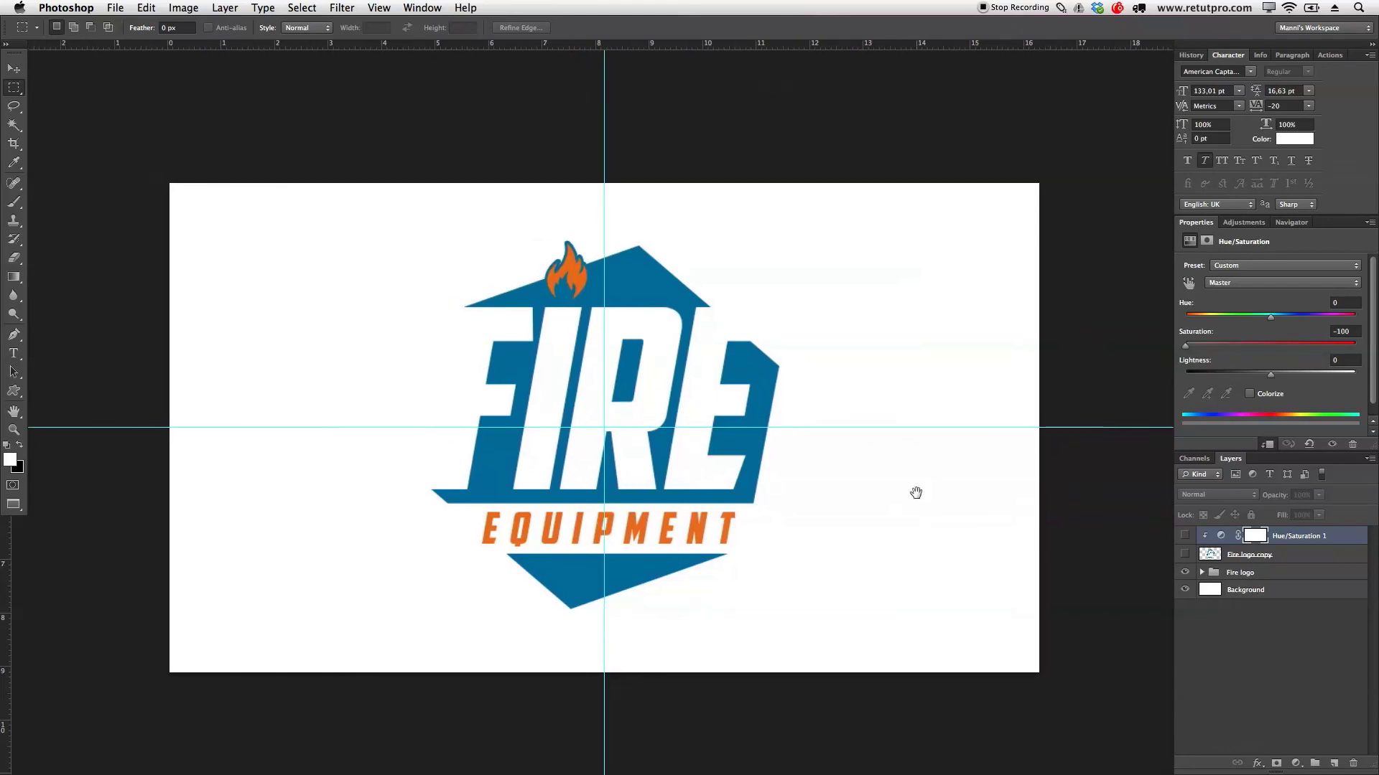